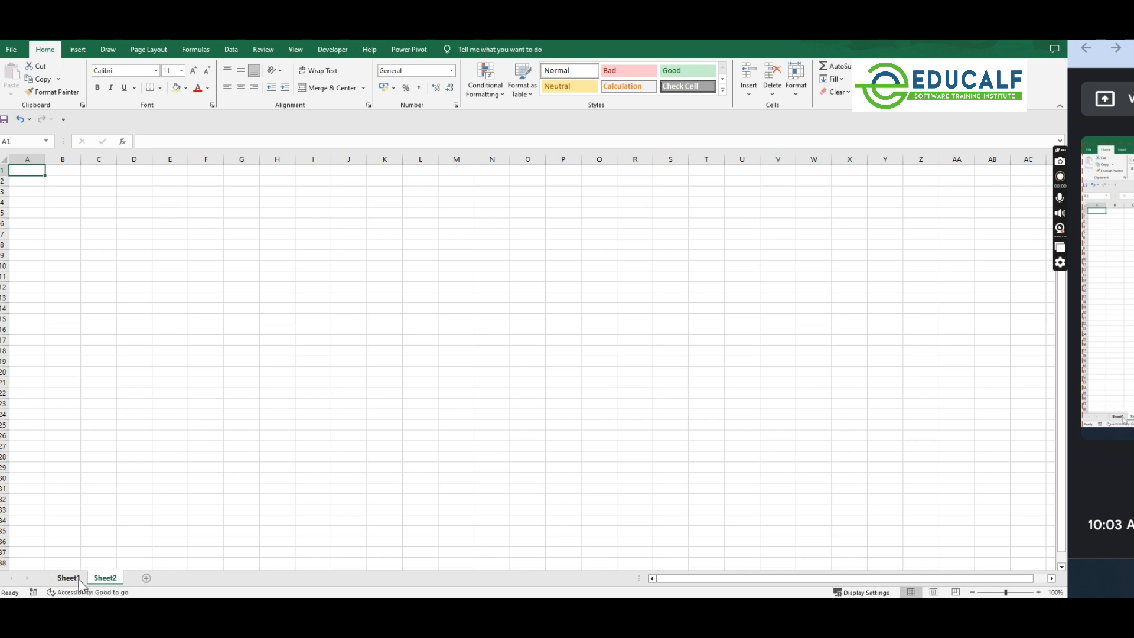
Step: Switch between the Sheet1 and Sheet2 worksheets and open Sheet1's name for editing
left_click(80, 581)
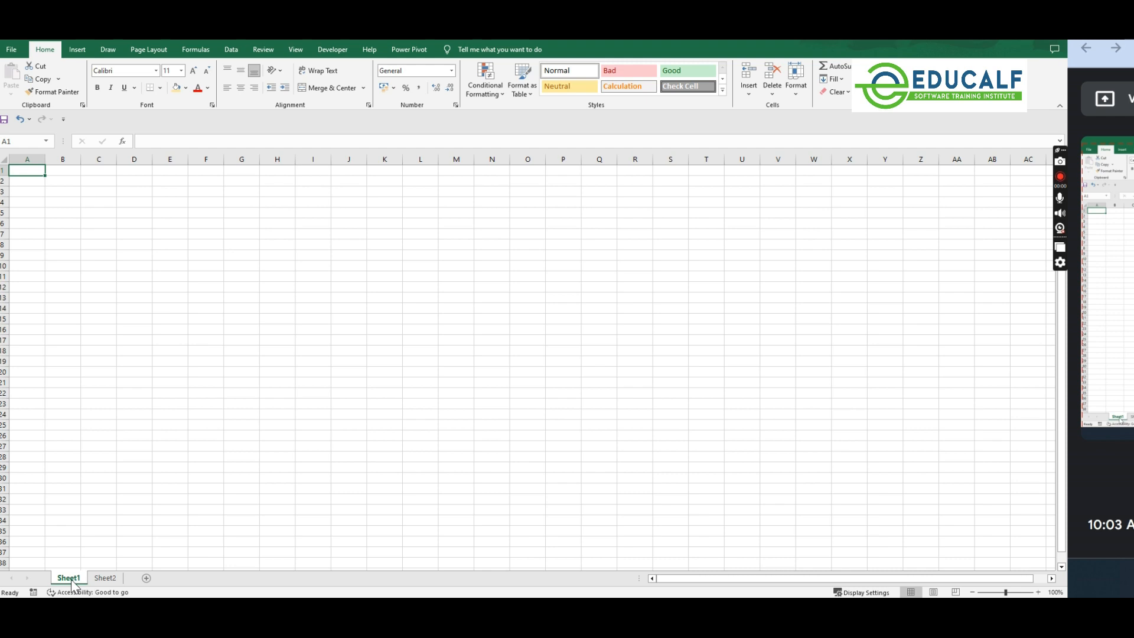
left_click(104, 580)
left_click_drag(69, 579, 68, 577)
double_click(68, 578)
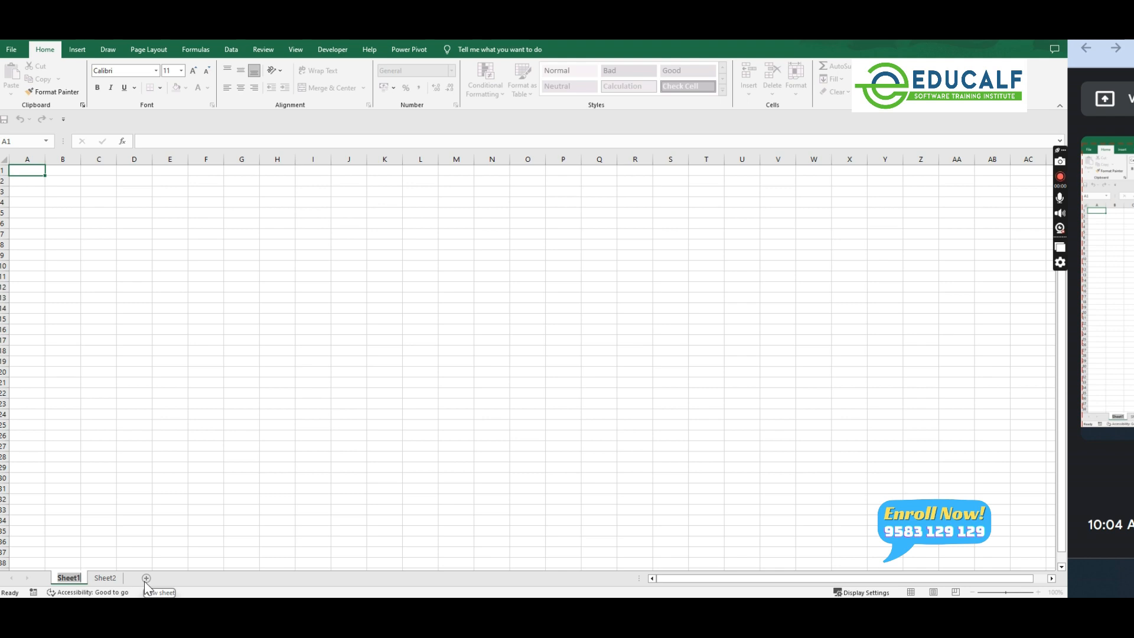
left_click(99, 579)
Step: Try setting up a copy of Sheet2 in the Excel Topics Wise.xlsx workbook, and cancel the operation
right_click(102, 578)
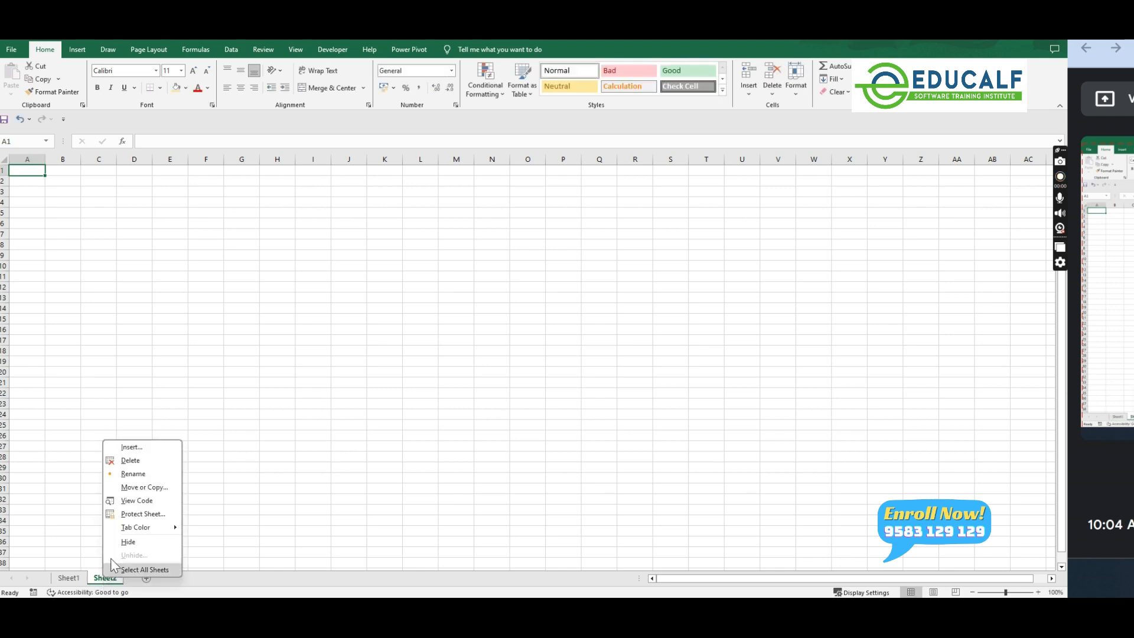
left_click(130, 491)
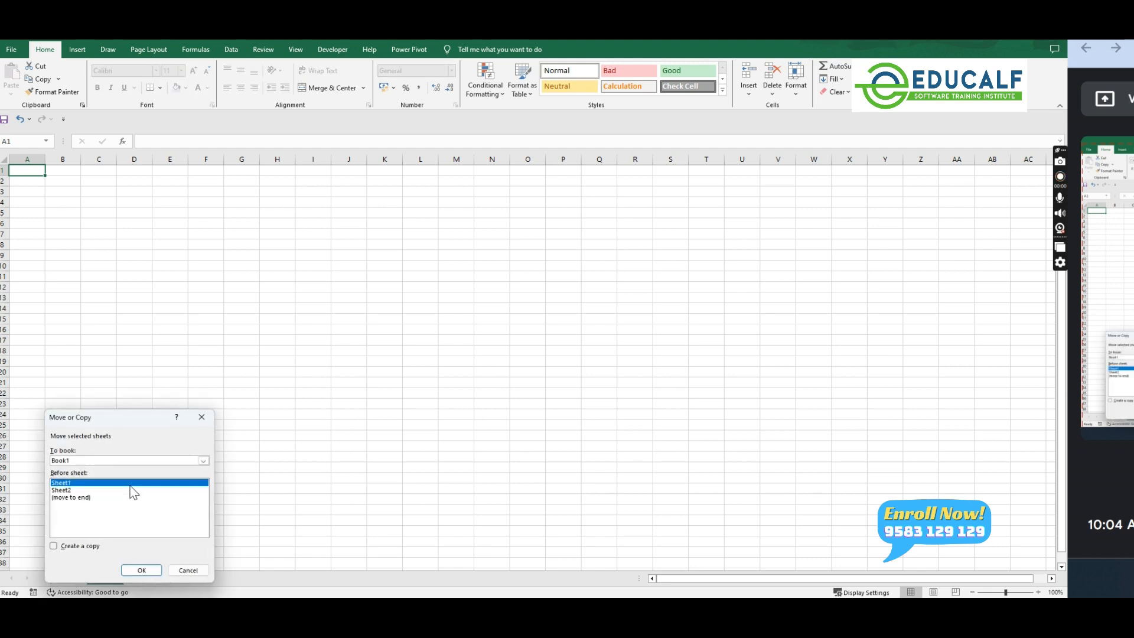
left_click(105, 462)
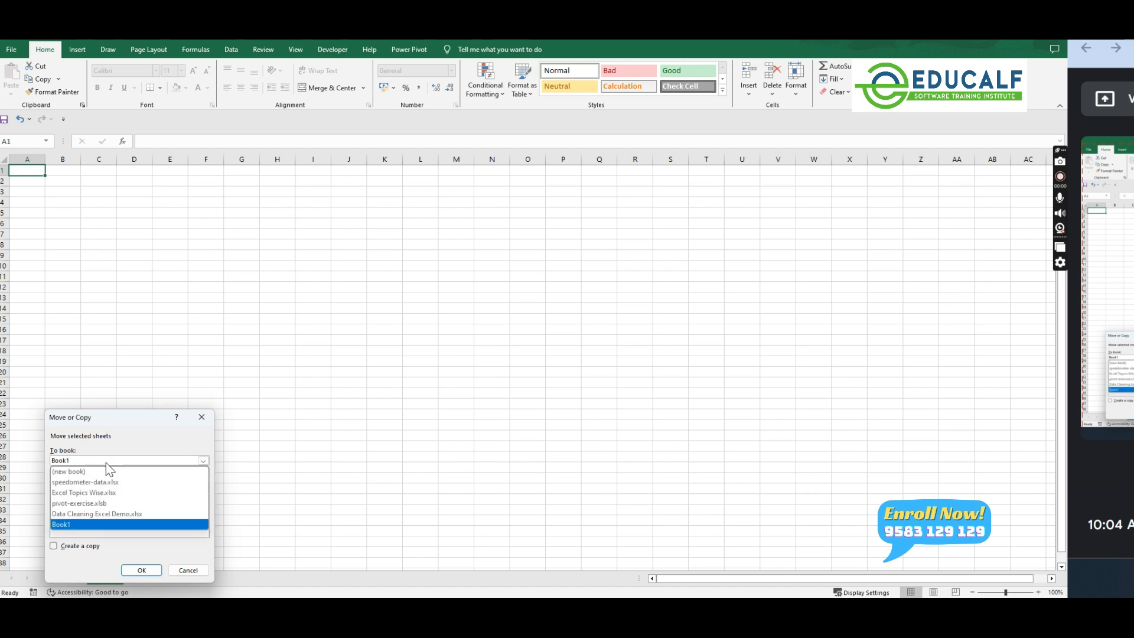
left_click(93, 494)
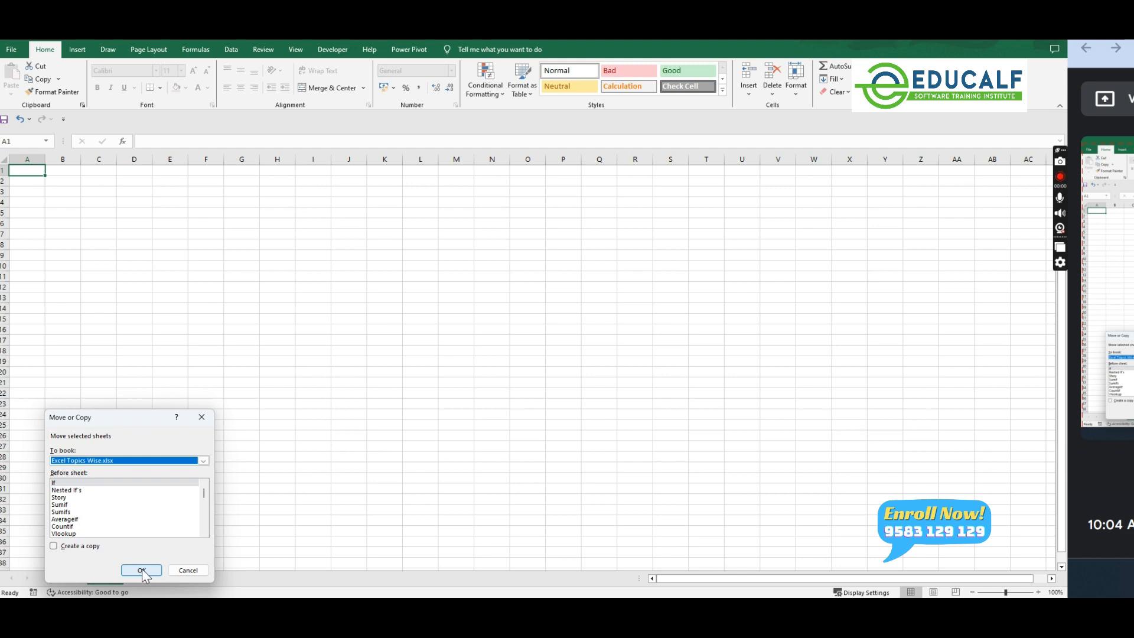
left_click(53, 546)
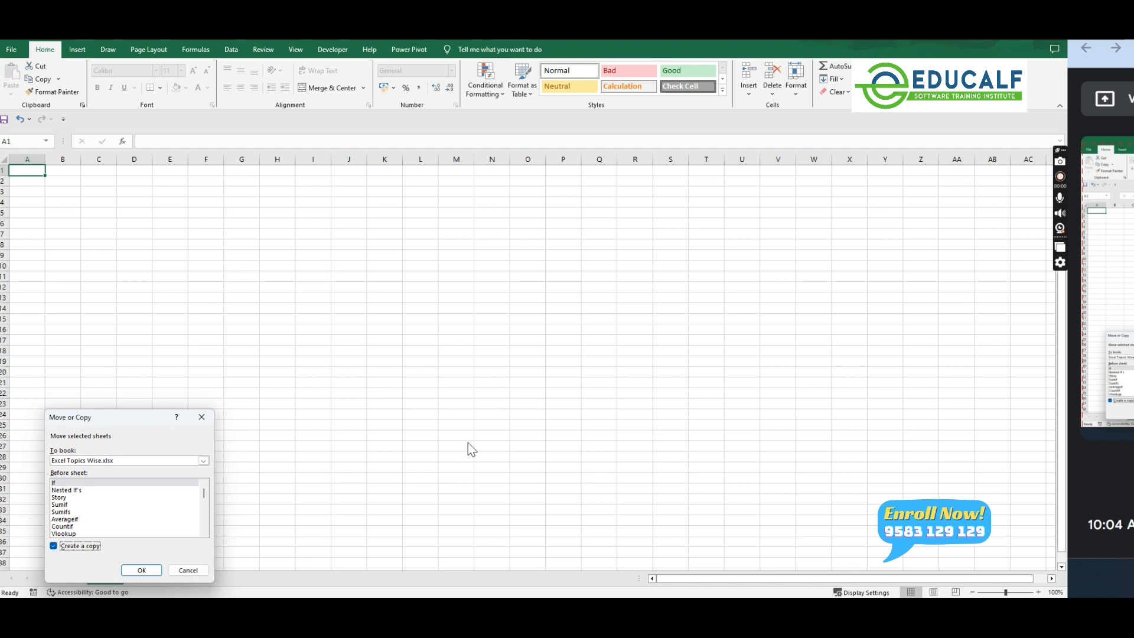
left_click(188, 570)
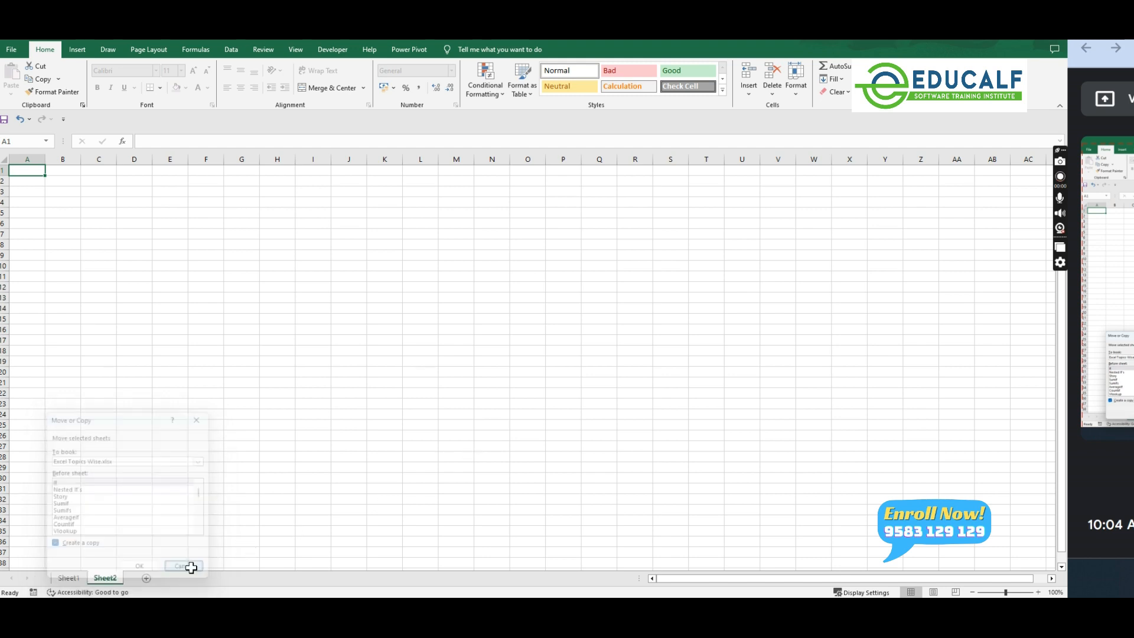
Step: Examine the ribbon's command sets for inserting, drawing, page layout and data, and return to the home commands
left_click(77, 582)
left_click(106, 582)
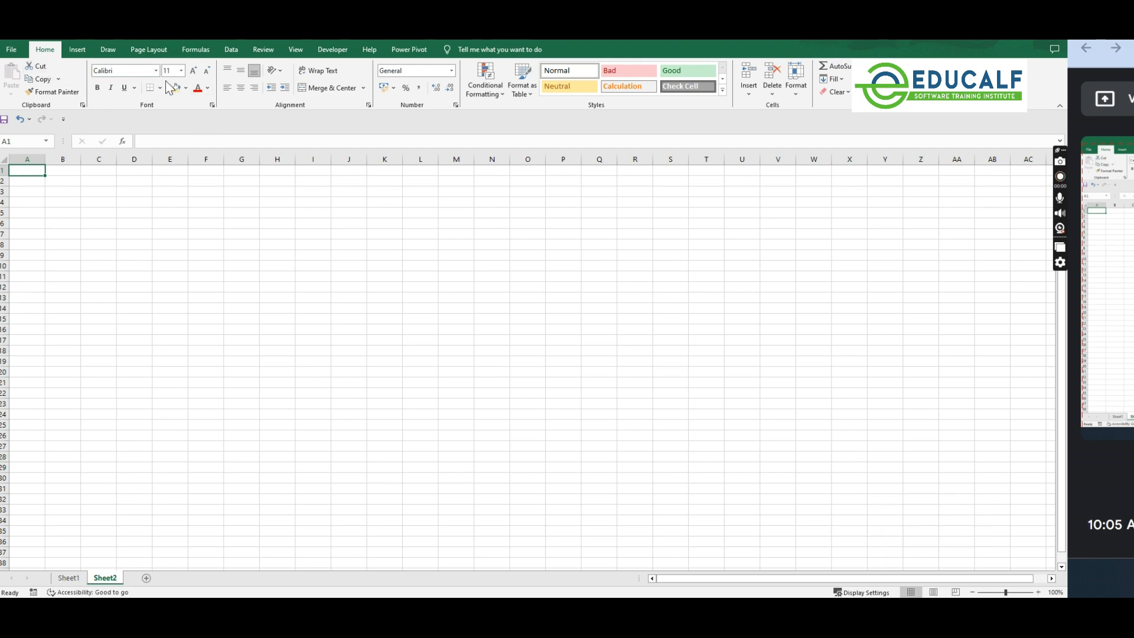
left_click(77, 49)
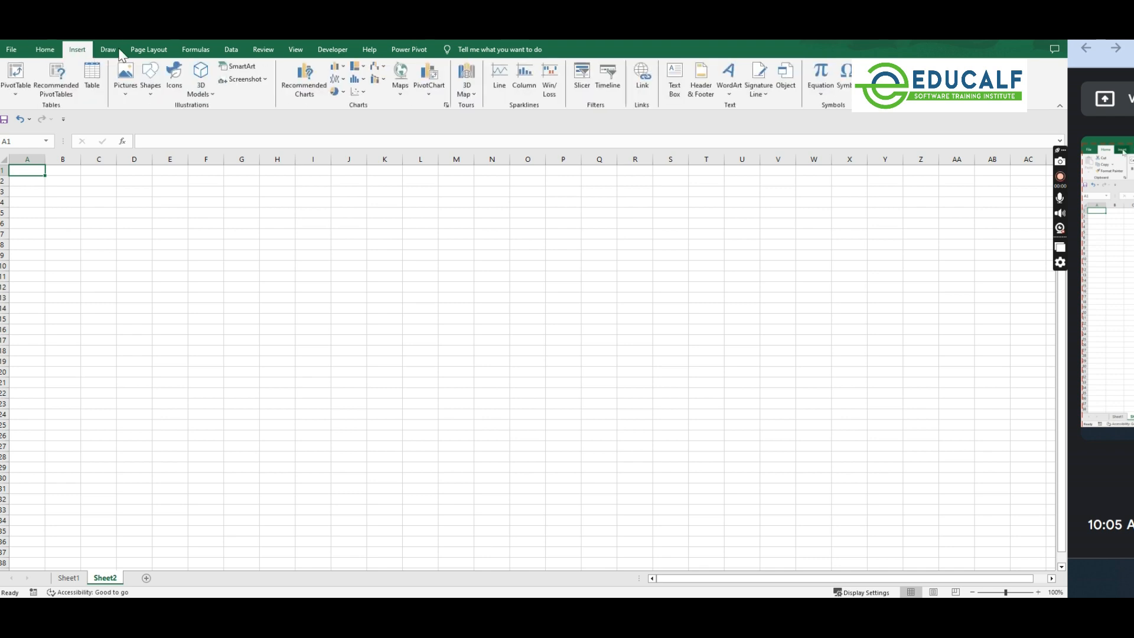
left_click(142, 50)
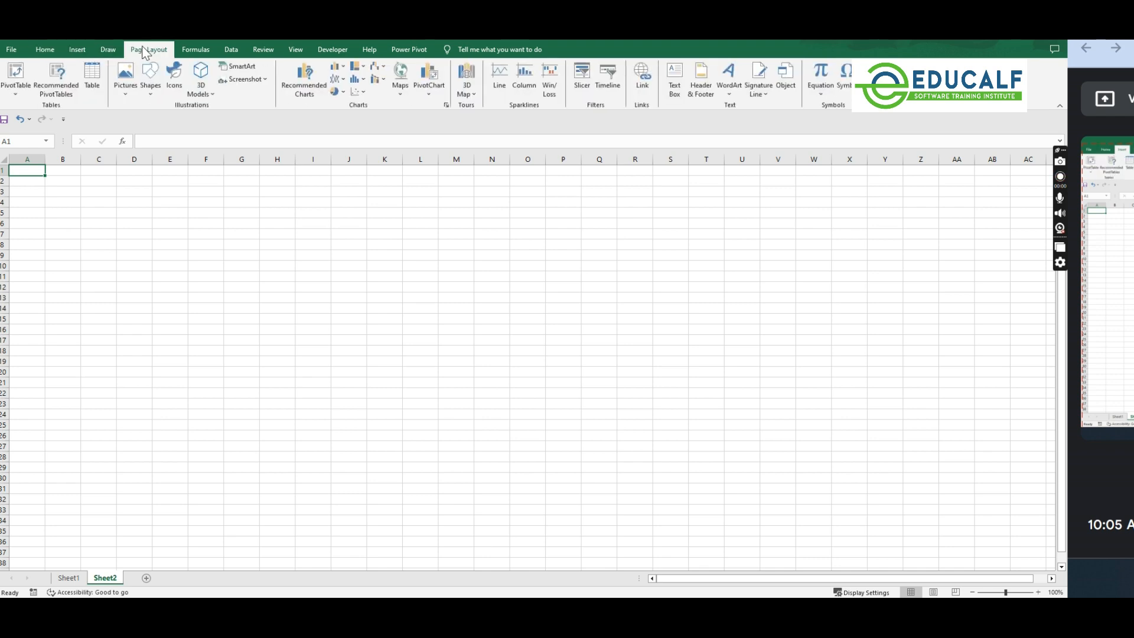
left_click(229, 50)
left_click(45, 49)
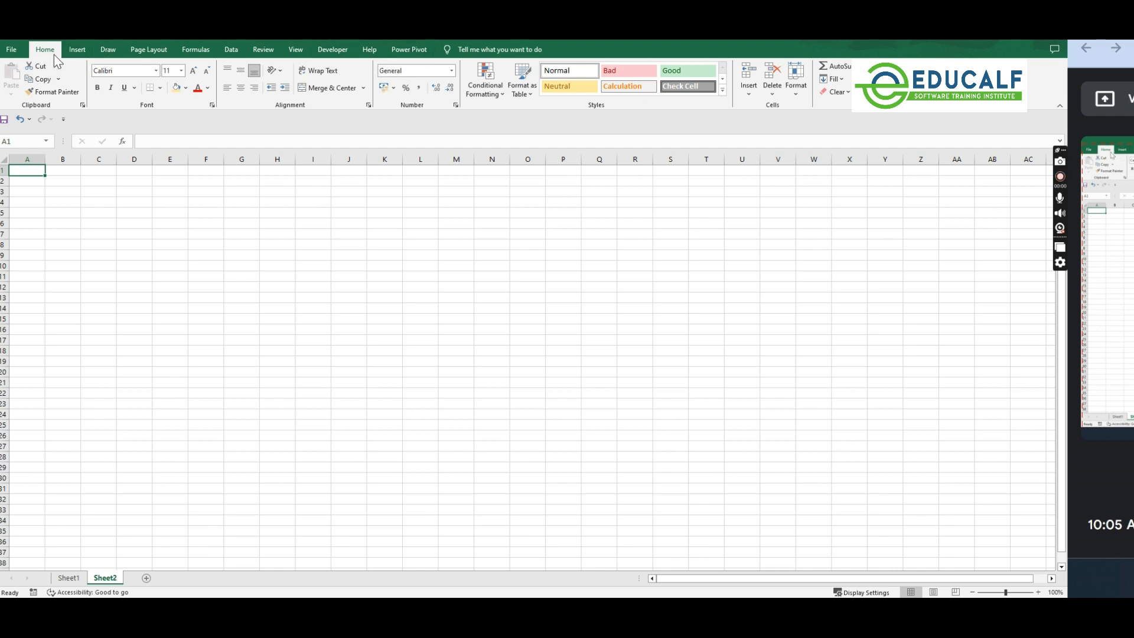
left_click(77, 52)
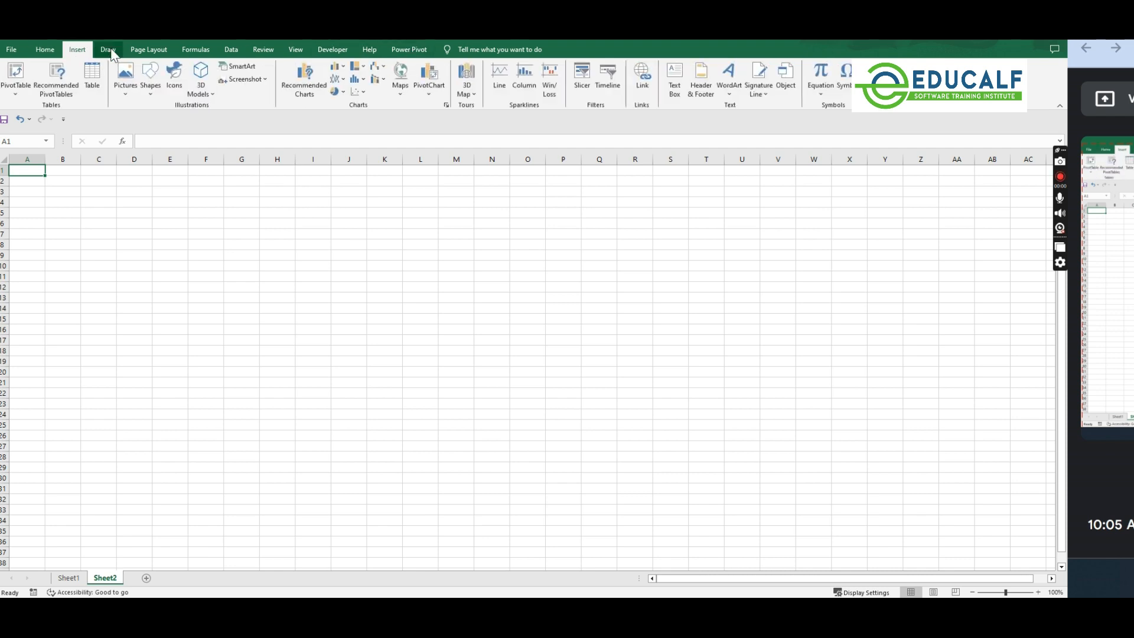
left_click(112, 50)
left_click(143, 48)
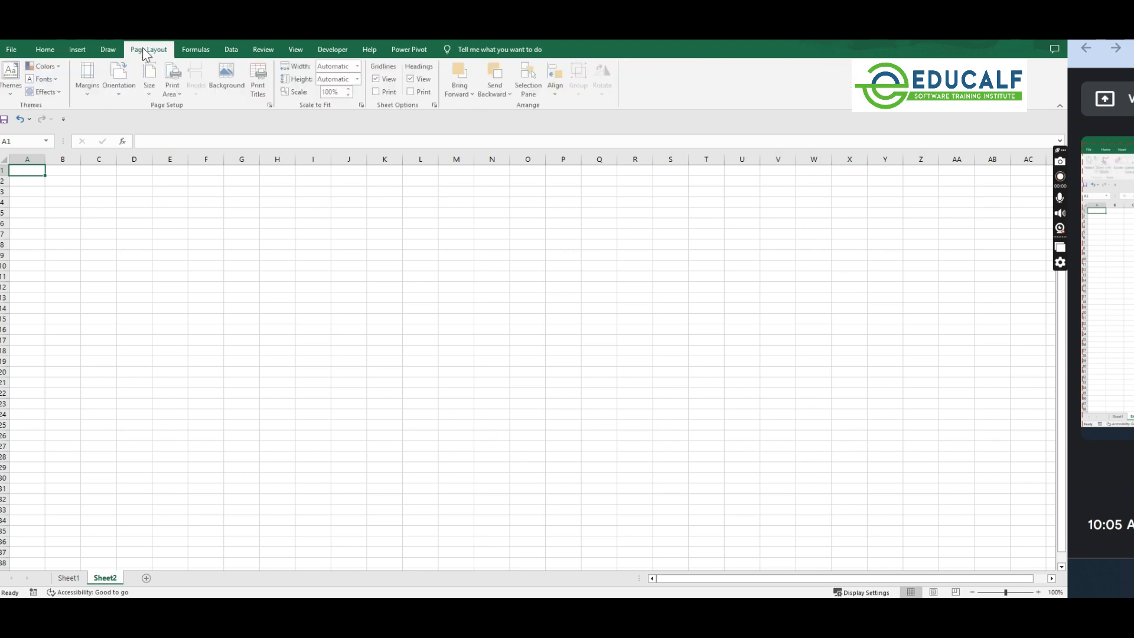
left_click(43, 51)
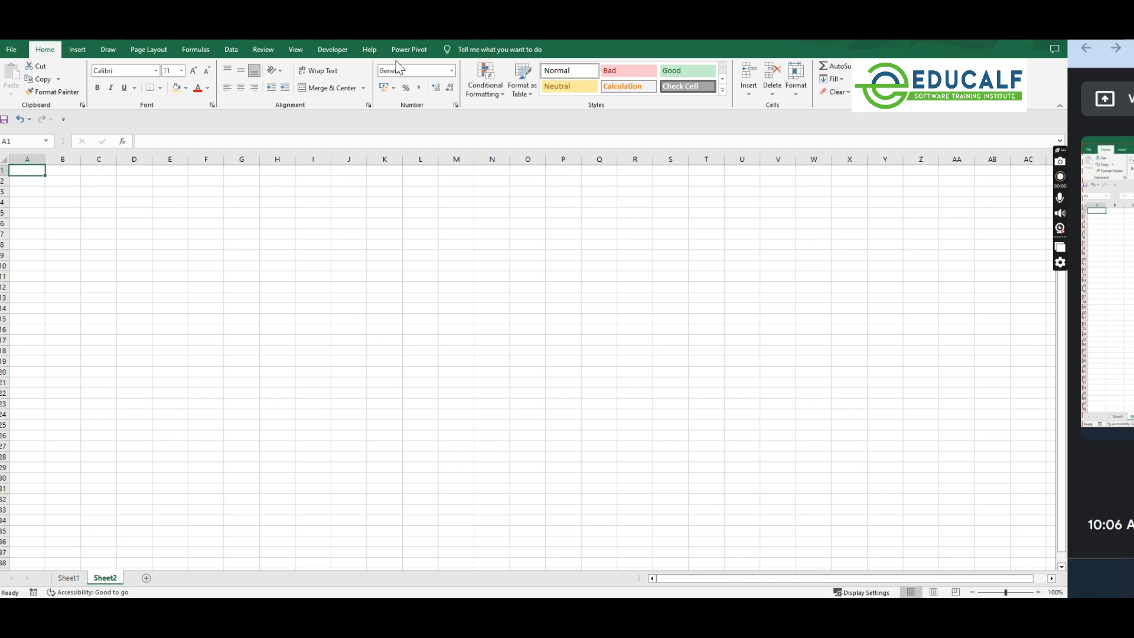
Step: Try entering ffff and an equals sign in cell A1 through the formula bar, and discard the entry
left_click(151, 141)
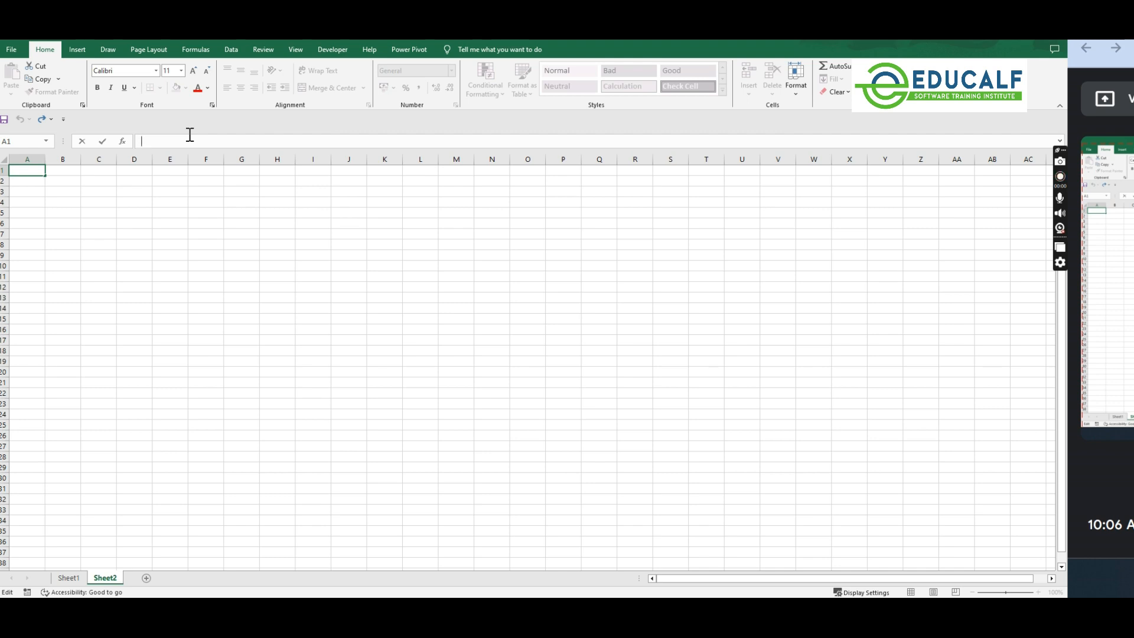
type("ffff")
key("BackSpace")
key("BackSpace")
key("BackSpace")
key("BackSpace")
type("=")
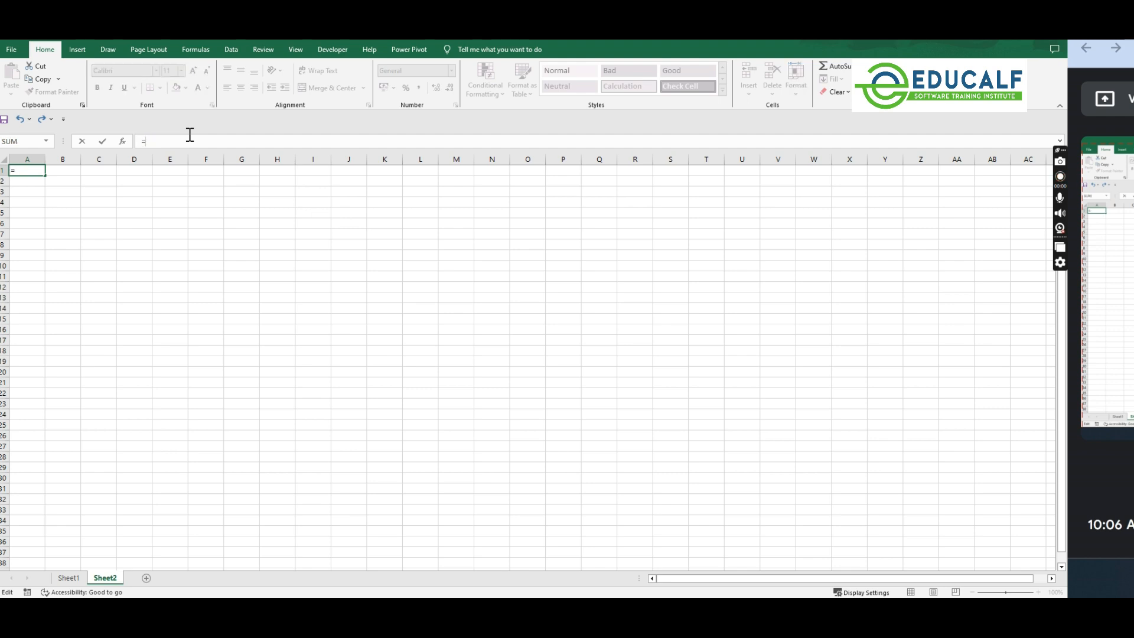
key("Escape")
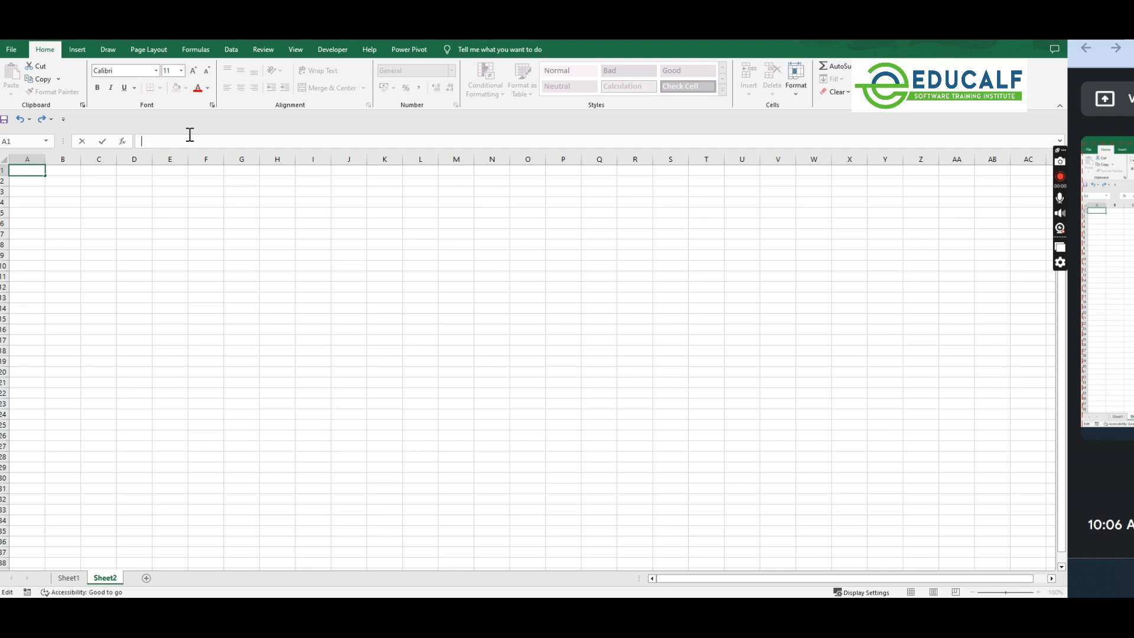
Step: Enter the formula =SUM(1,2) in cell D6
left_click(145, 223)
type("=sum")
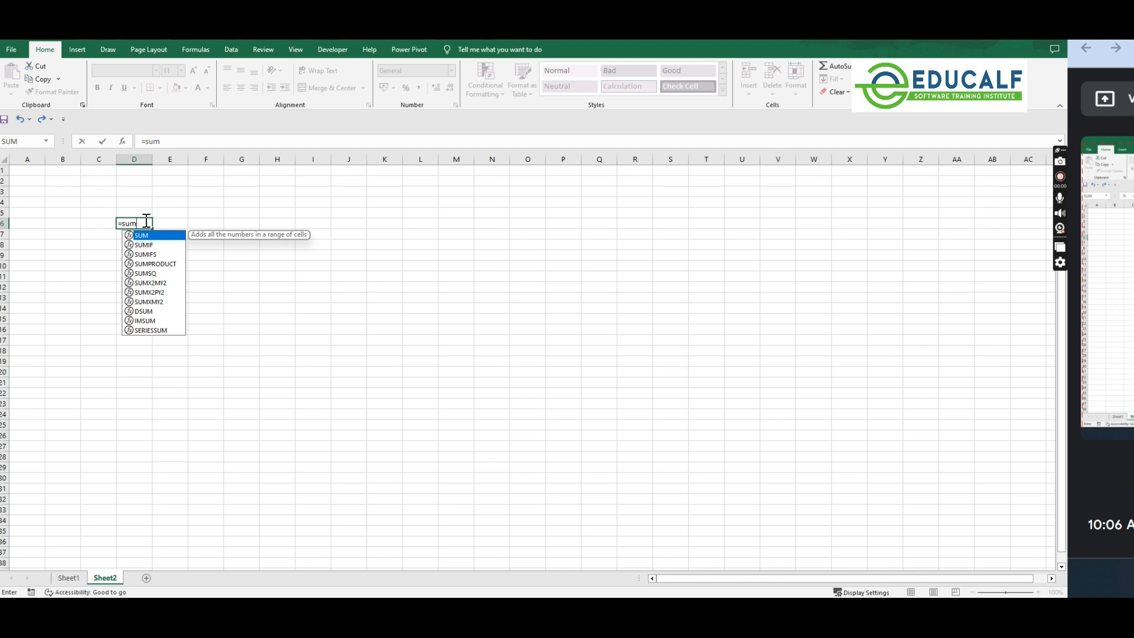
key("Tab")
type(")")
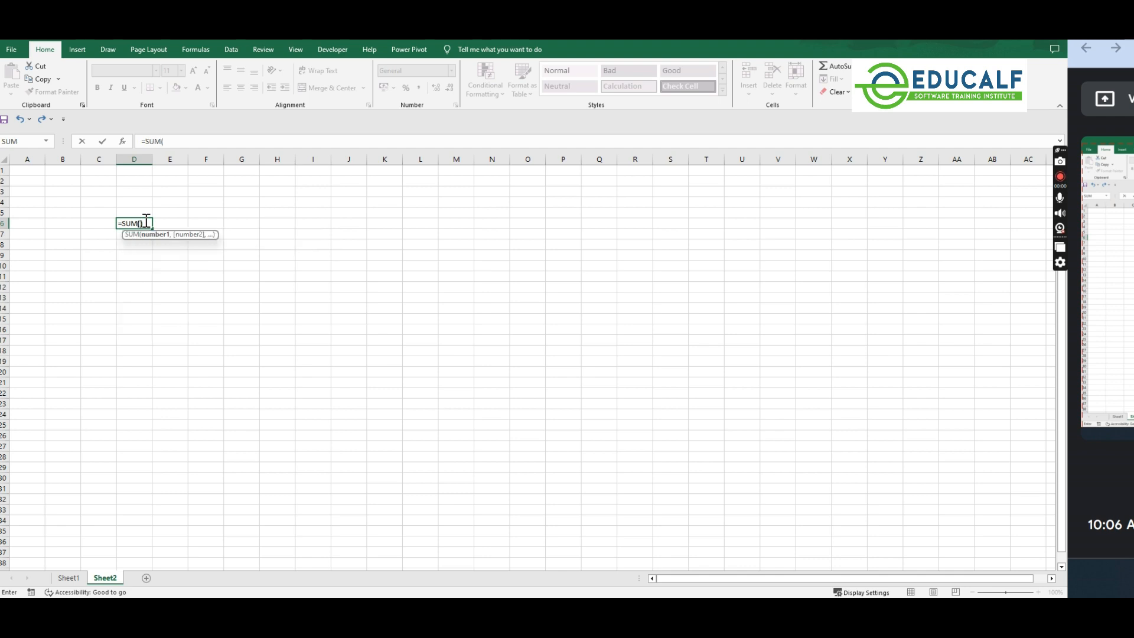
key("Return")
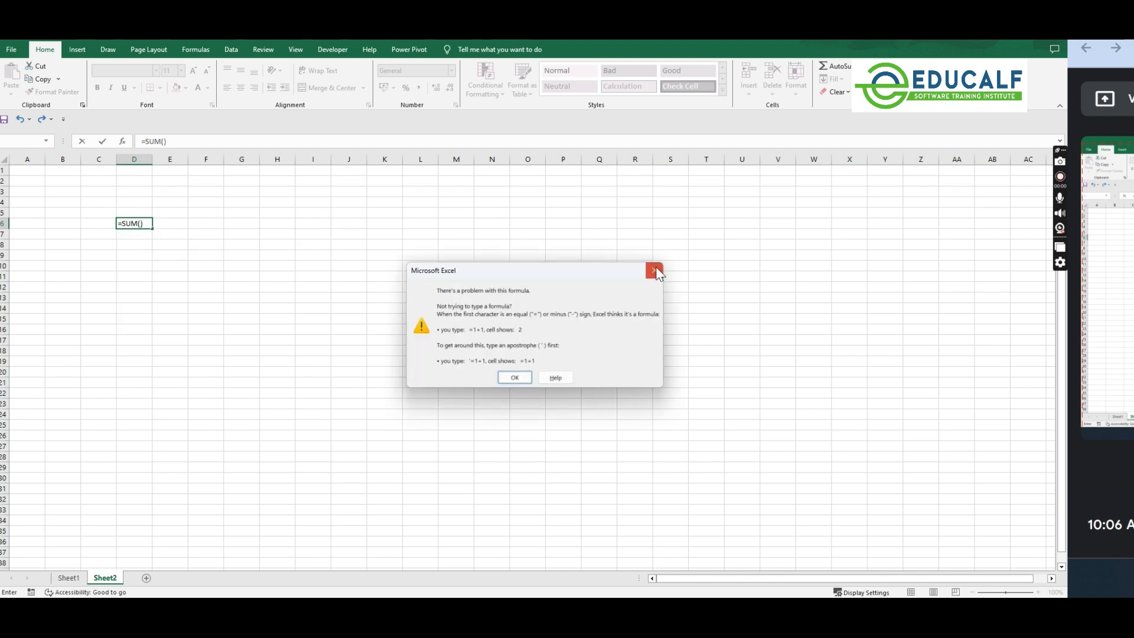
left_click(654, 270)
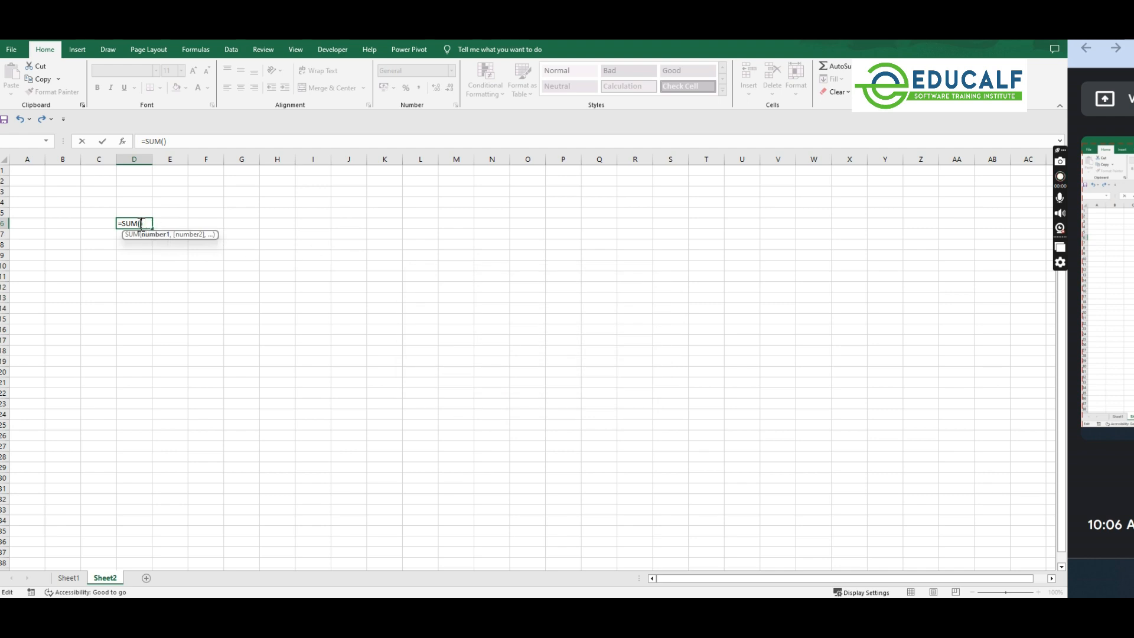
type("1,2")
key("ctrl+Return")
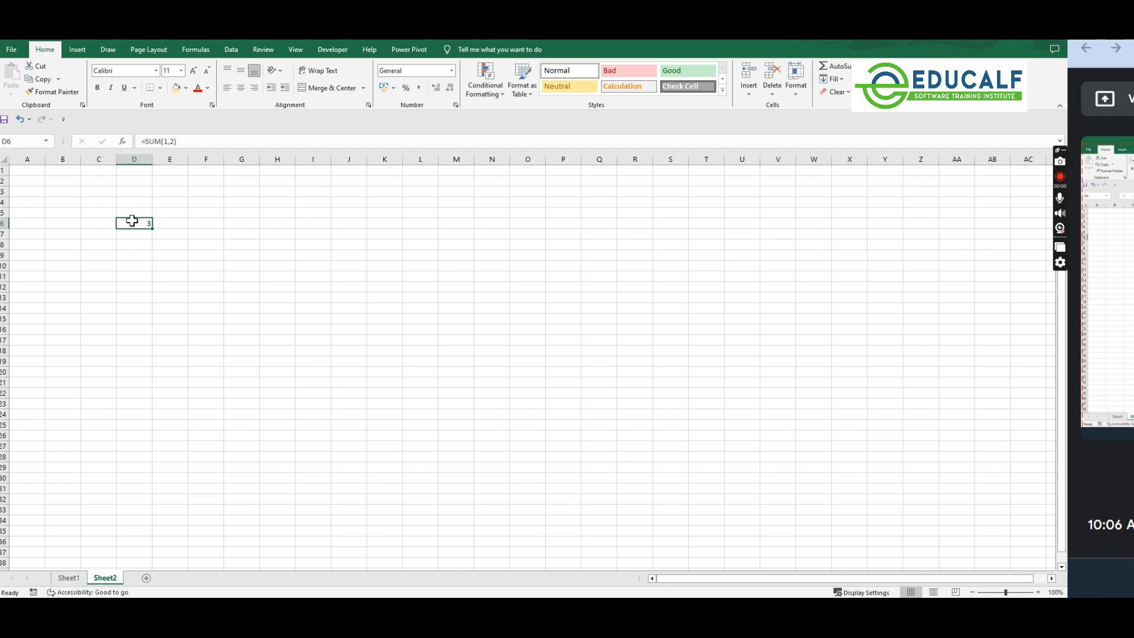
Step: Delete the SUM formula from cell D6 and select cell D5
left_click(190, 142)
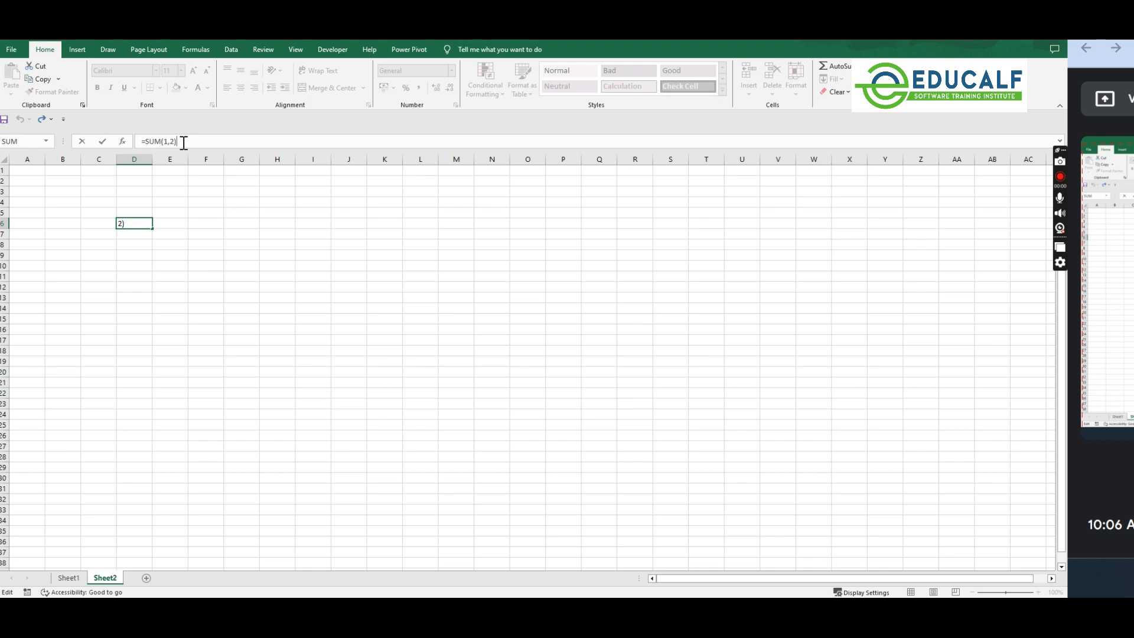
left_click_drag(184, 143, 132, 141)
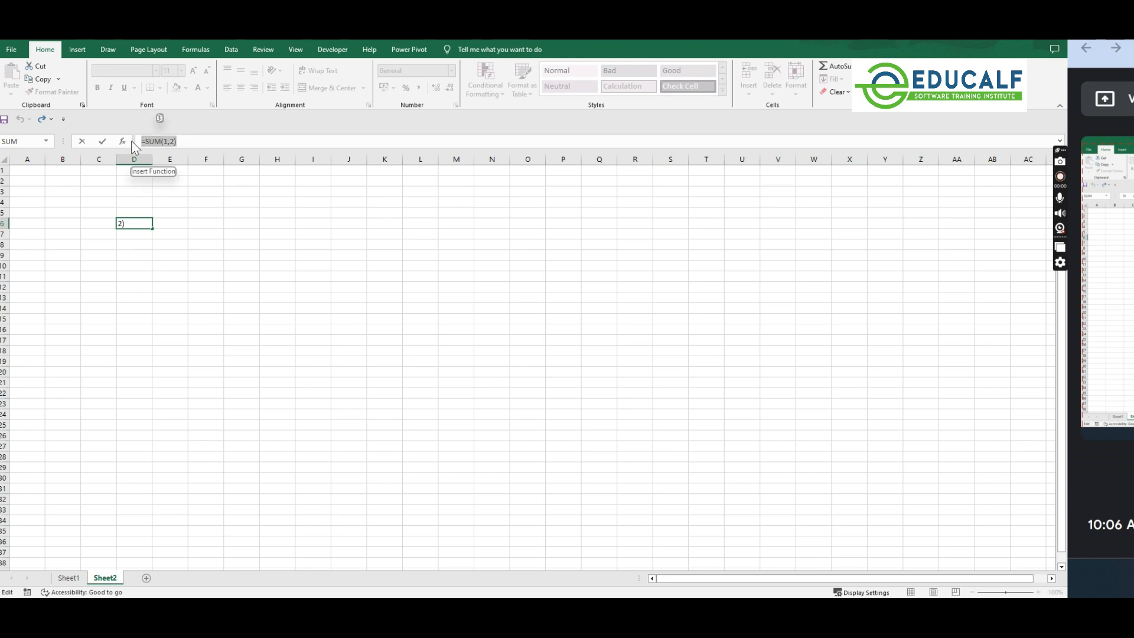
key("BackSpace")
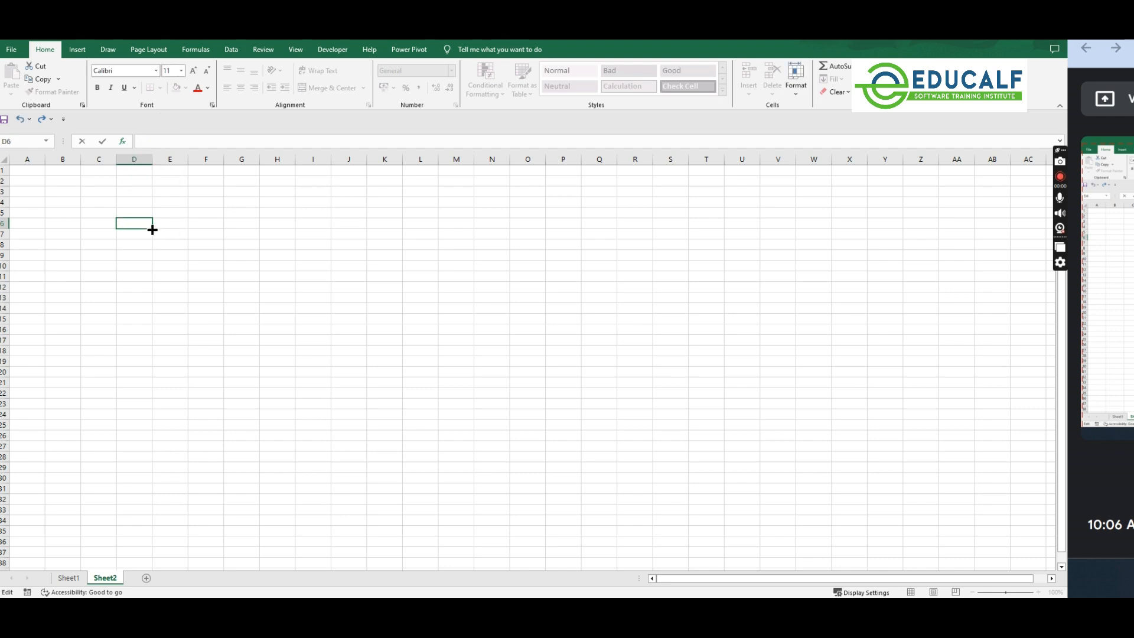
key("Tab")
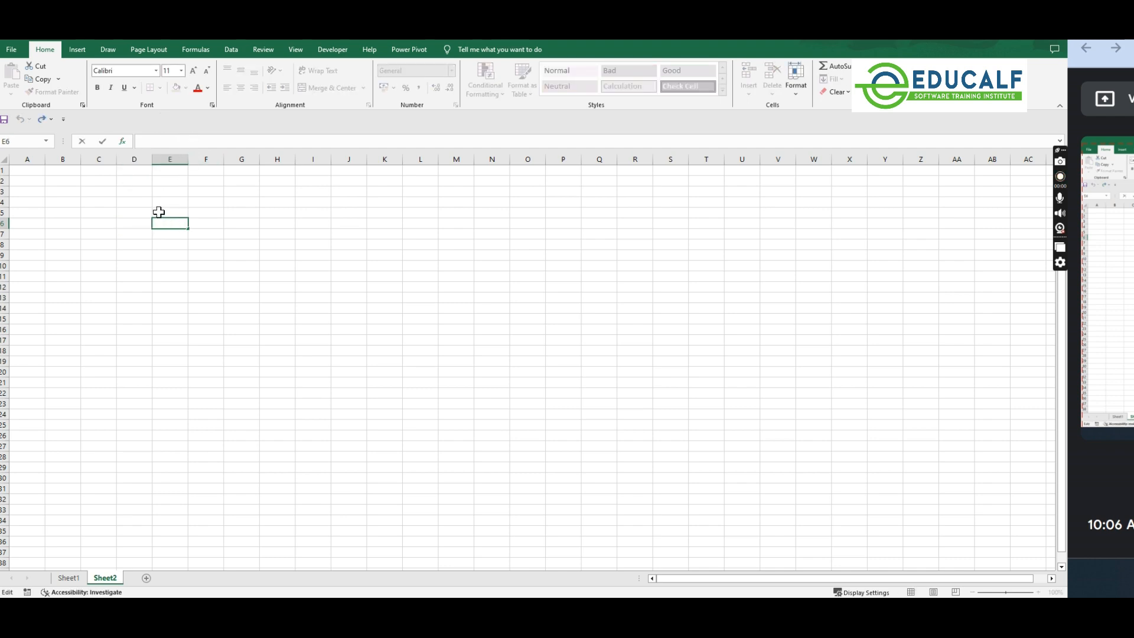
left_click(144, 213)
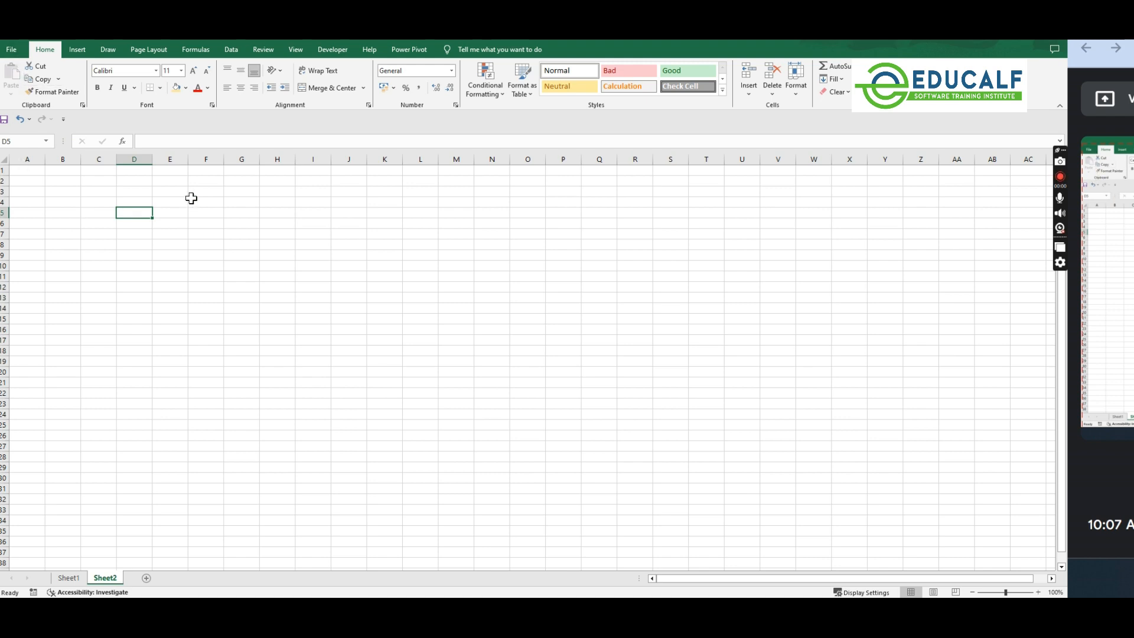
Step: Select columns A to E one at a time, and return to column A
left_click(30, 159)
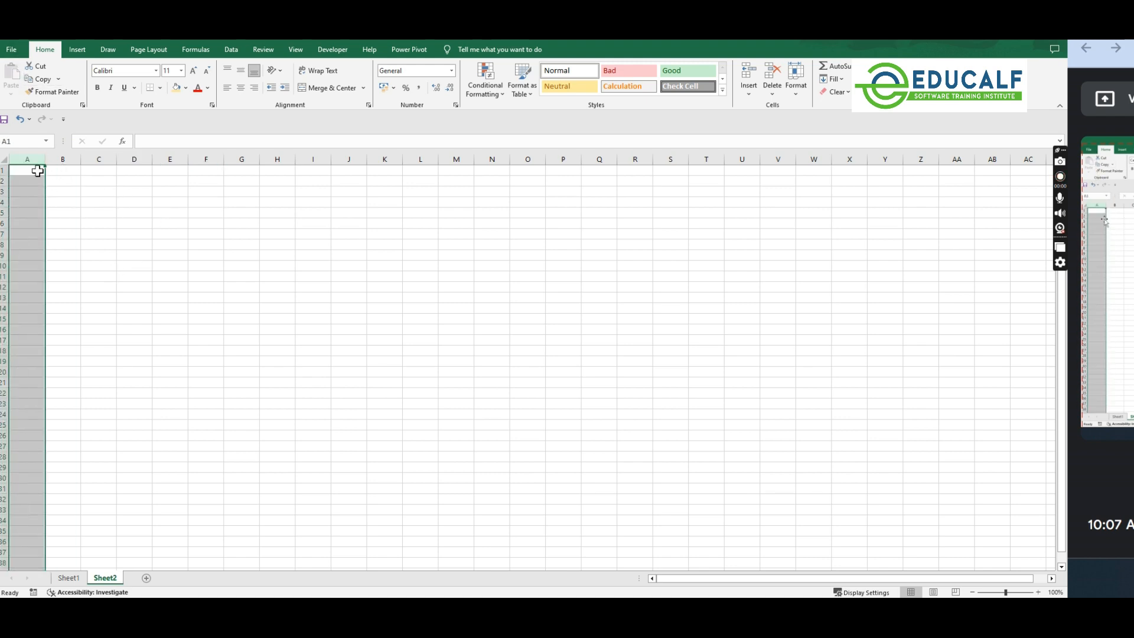
left_click(75, 159)
left_click(97, 159)
left_click(138, 157)
left_click(164, 158)
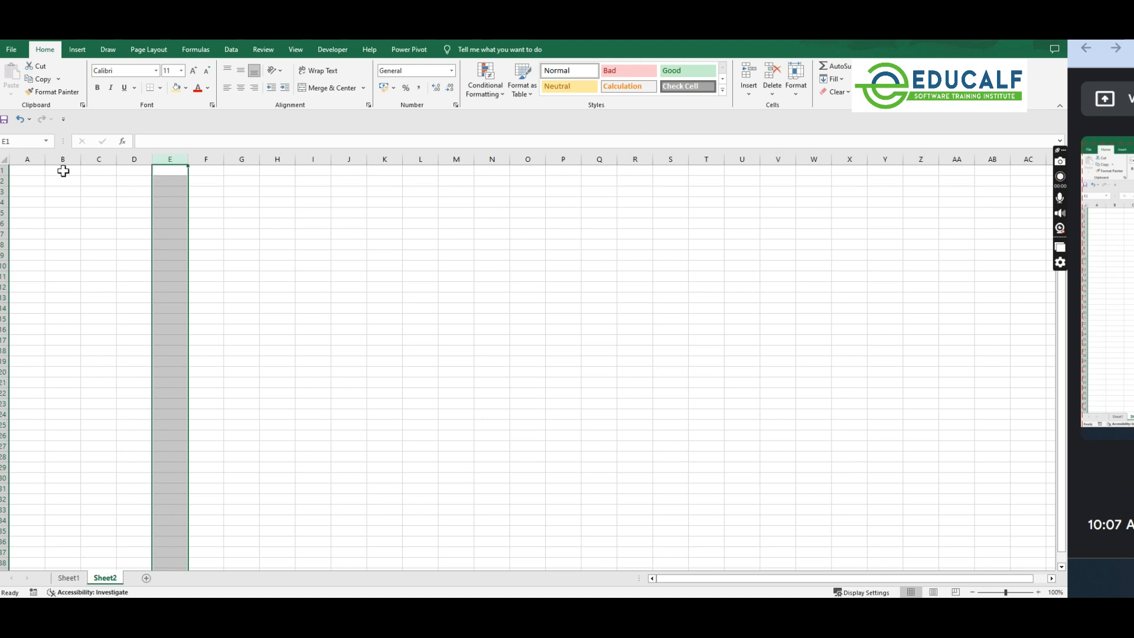
left_click(28, 161)
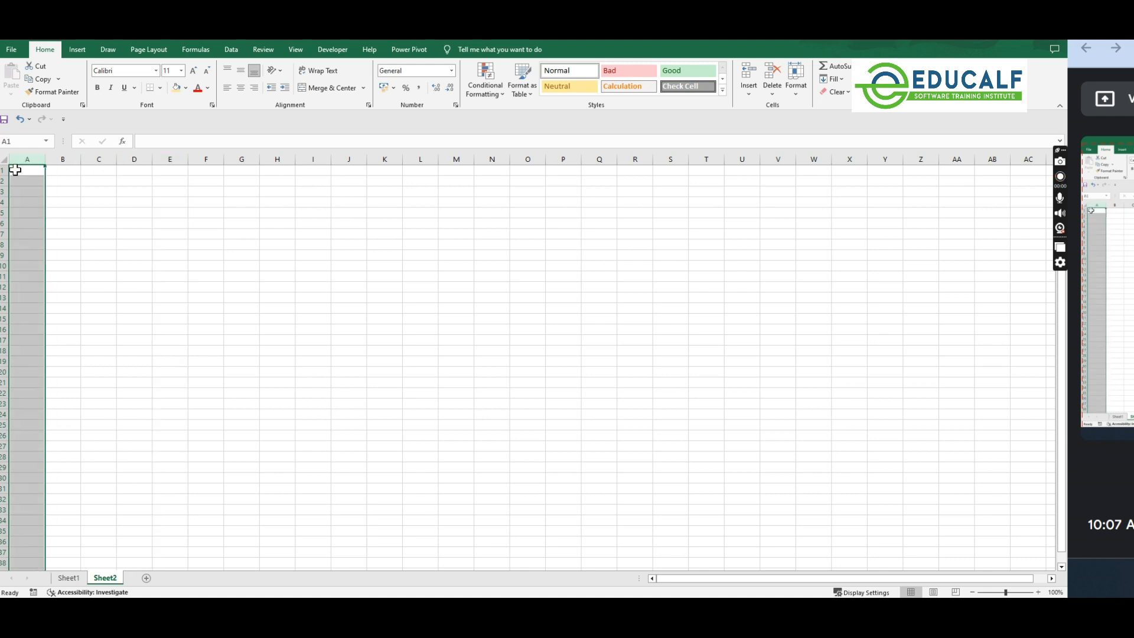
Step: Select rows 1, 2 and 3 one at a time, followed by cells A3, A1 and others along row 1 to F1
left_click(5, 170)
left_click(5, 181)
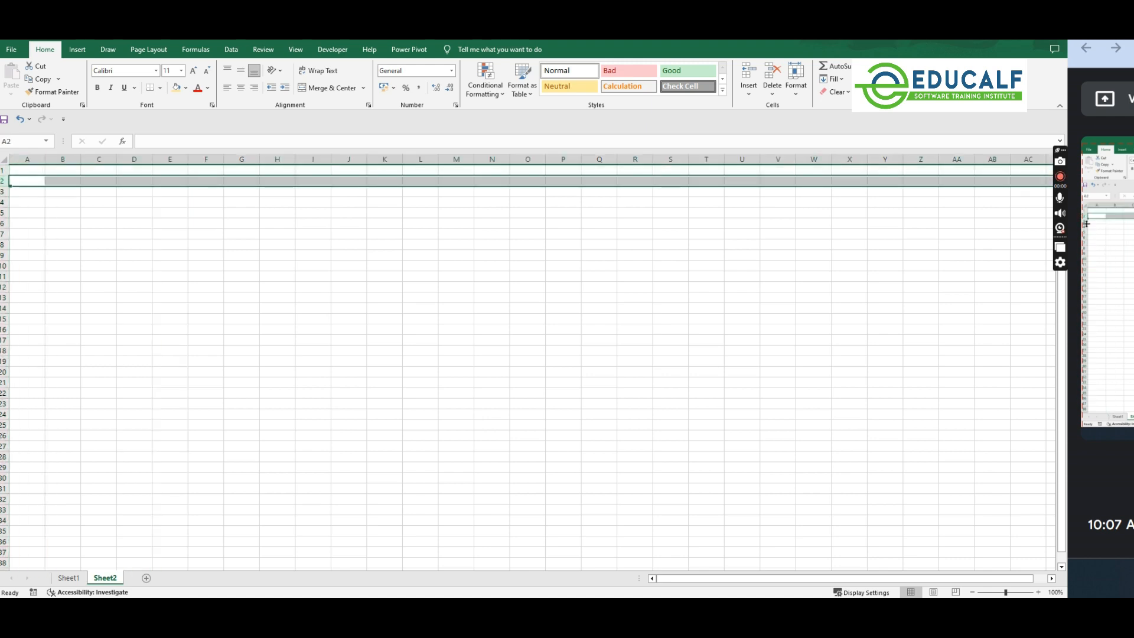
left_click(5, 191)
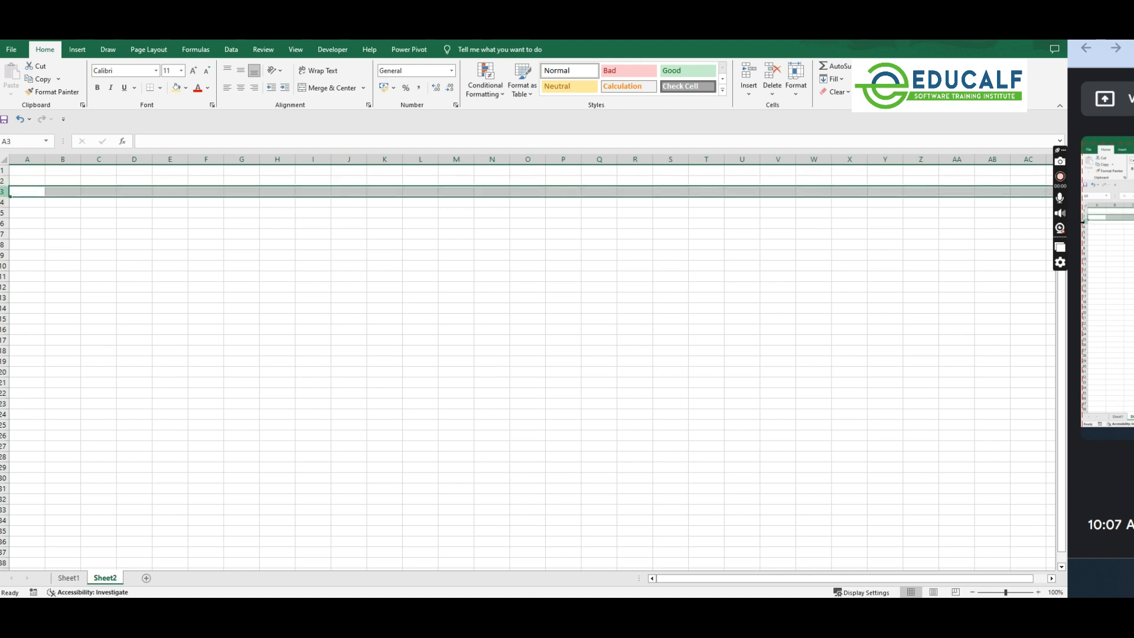
left_click(21, 190)
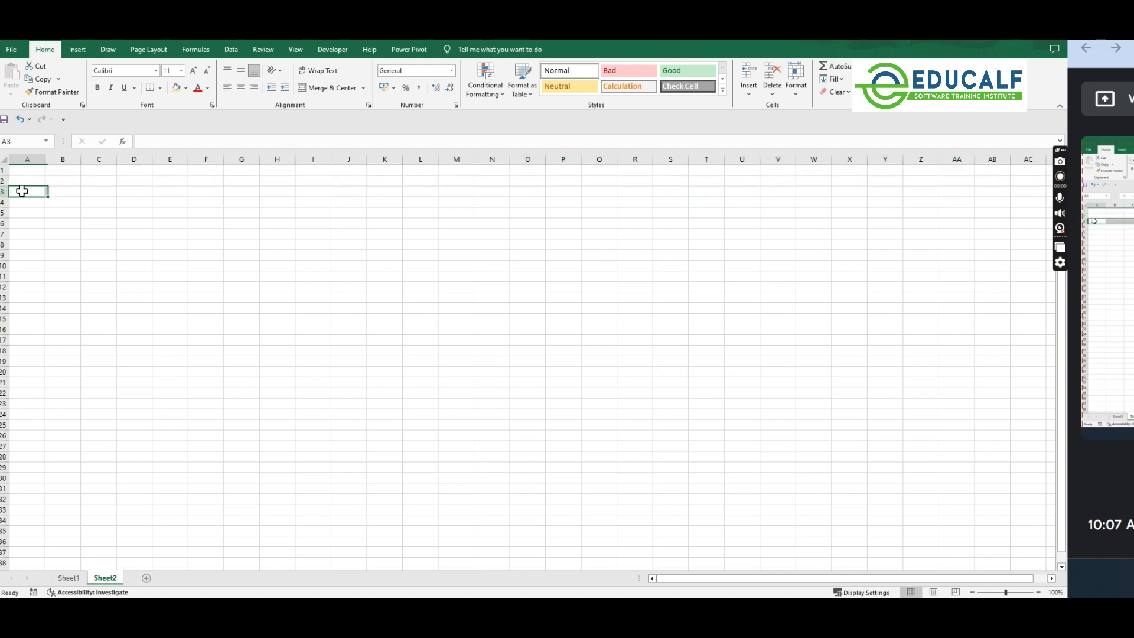
left_click(26, 170)
left_click_drag(69, 174, 217, 172)
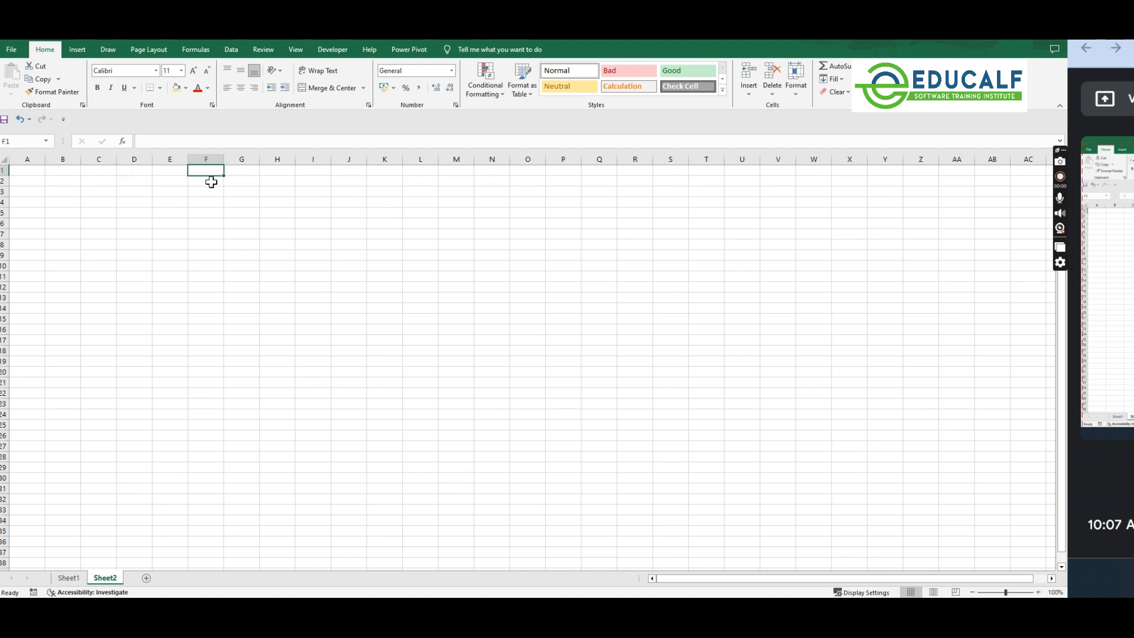
Step: Select cell A1, column A and row 1, and the cells around A1 and B2, ending on cell A1
left_click(28, 173)
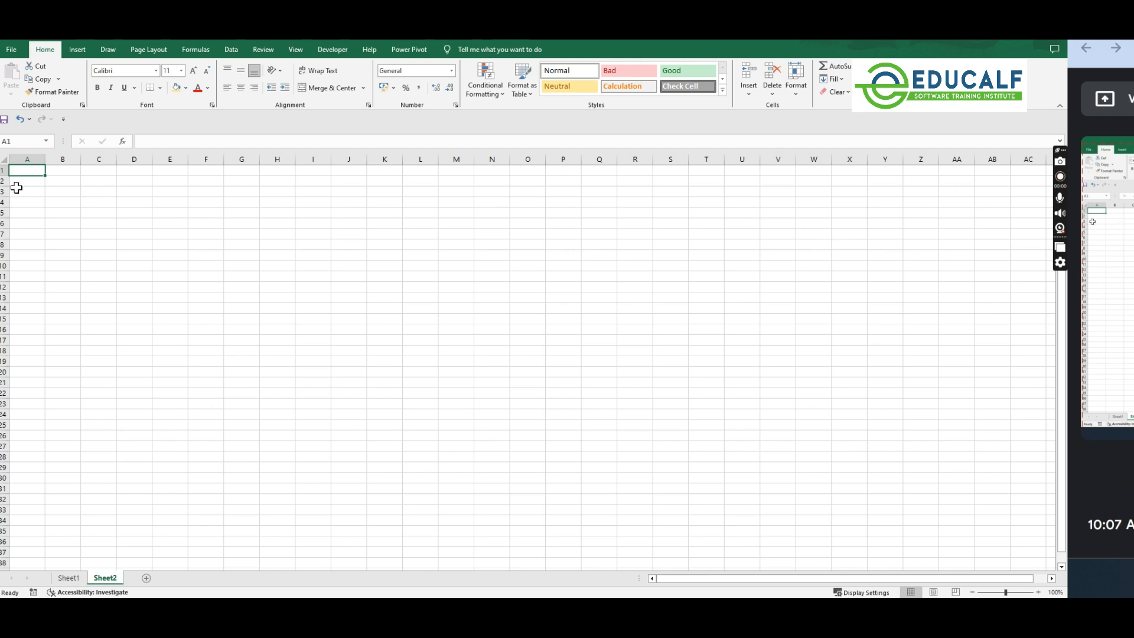
left_click(20, 159)
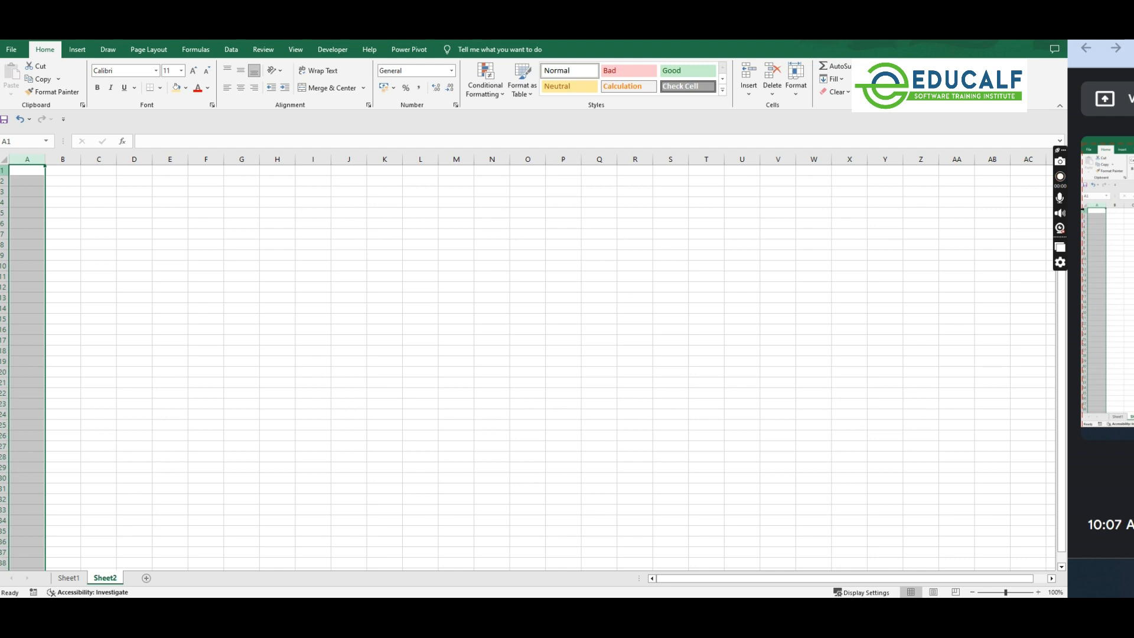
left_click(4, 170)
left_click(27, 170)
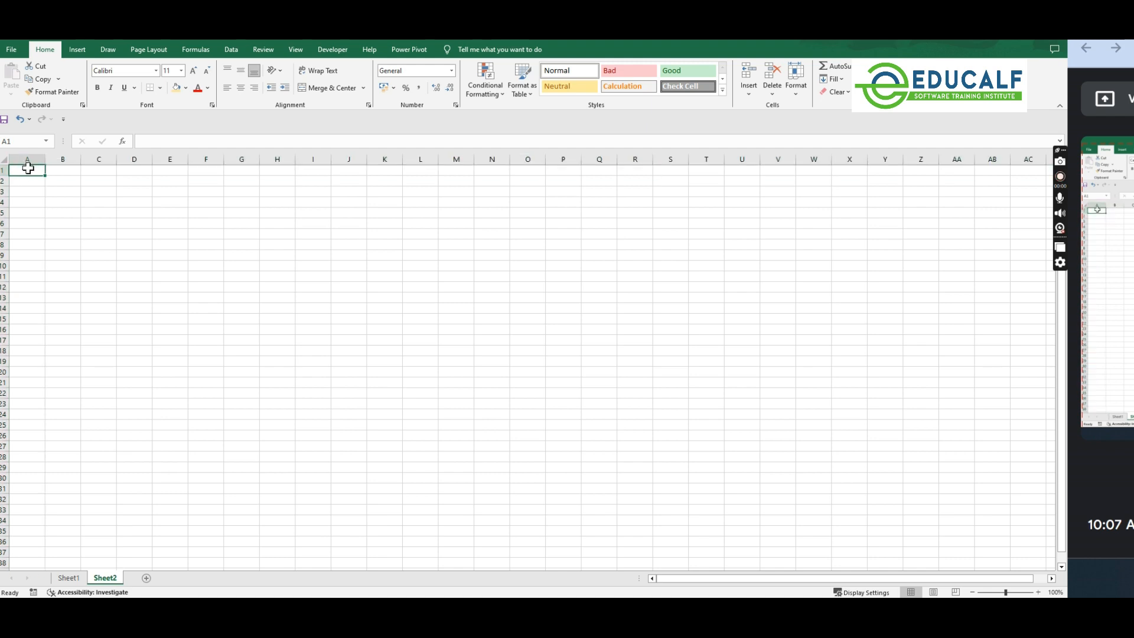
left_click(33, 179)
left_click(60, 172)
left_click(55, 182)
left_click(35, 171)
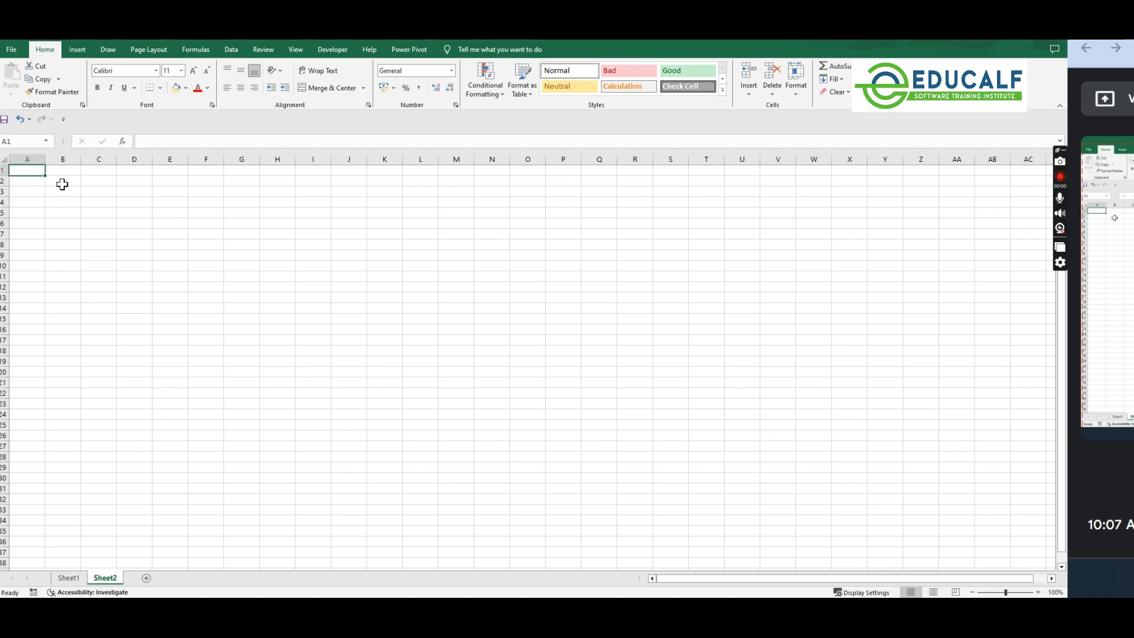
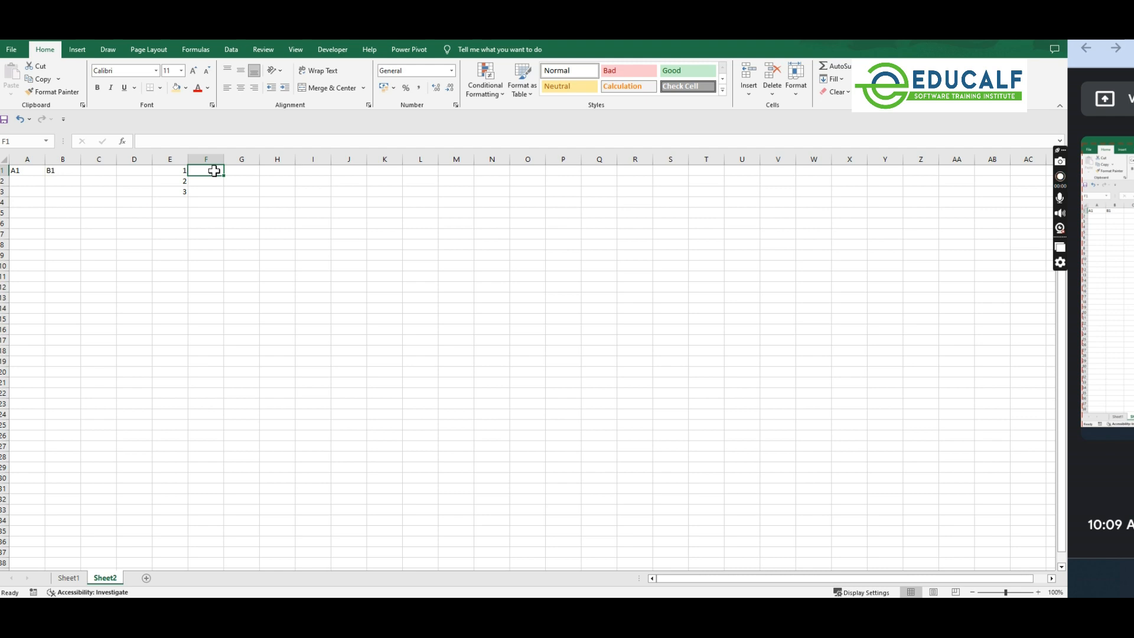
Step: Label the numbers in column E with their cell addresses by entering E1, E2 and E3 in cells F1 to F3
left_click(177, 172)
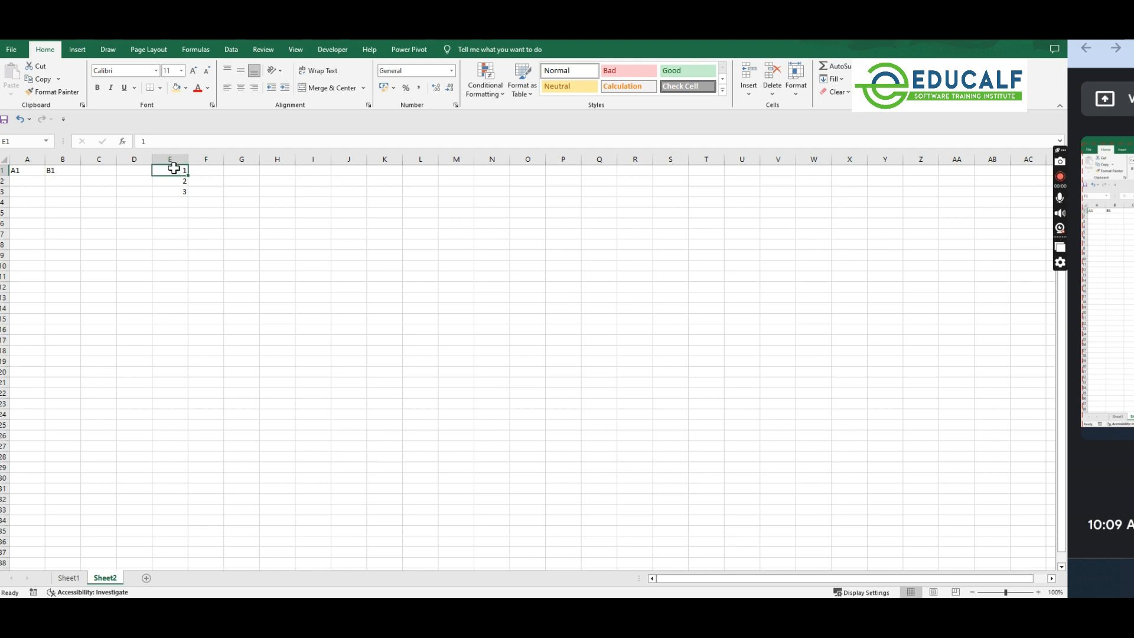
left_click(201, 170)
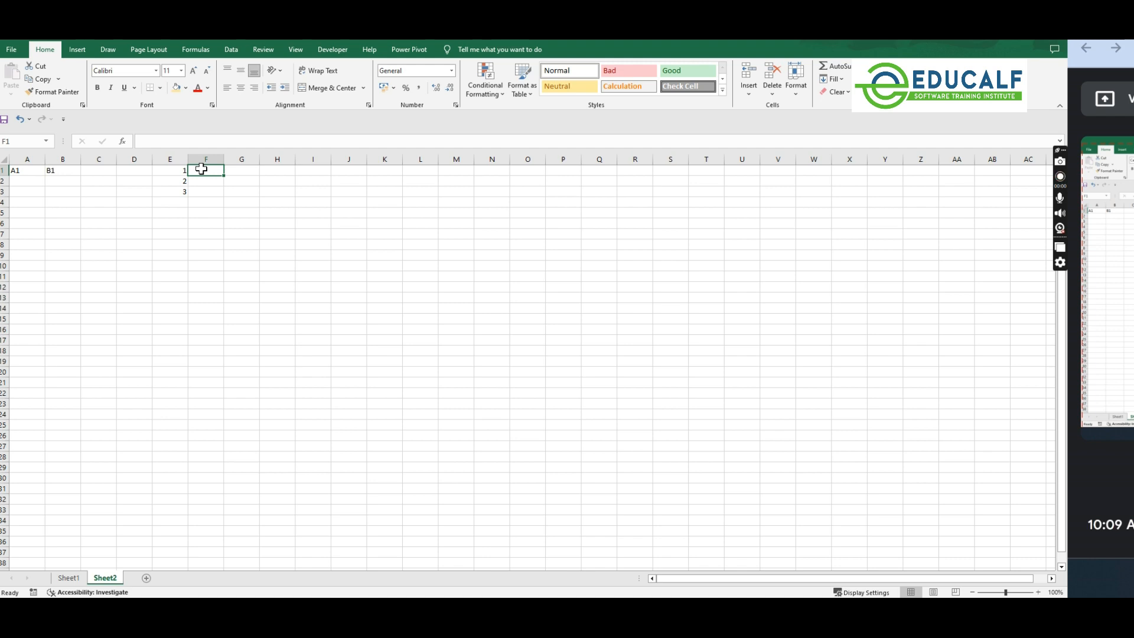
type("E1")
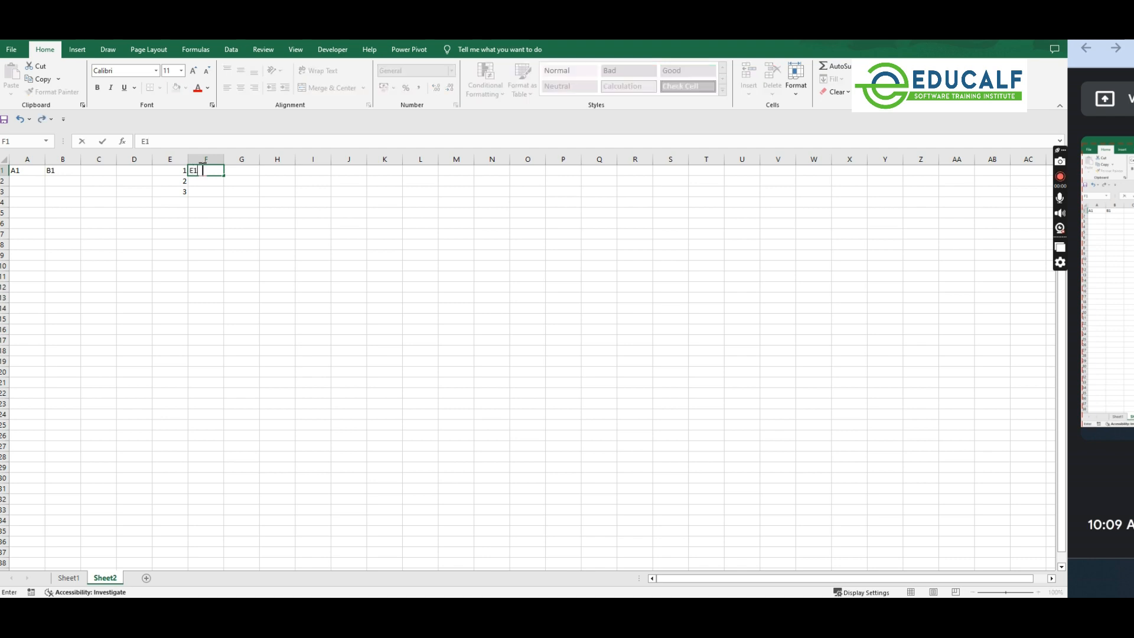
key("Return")
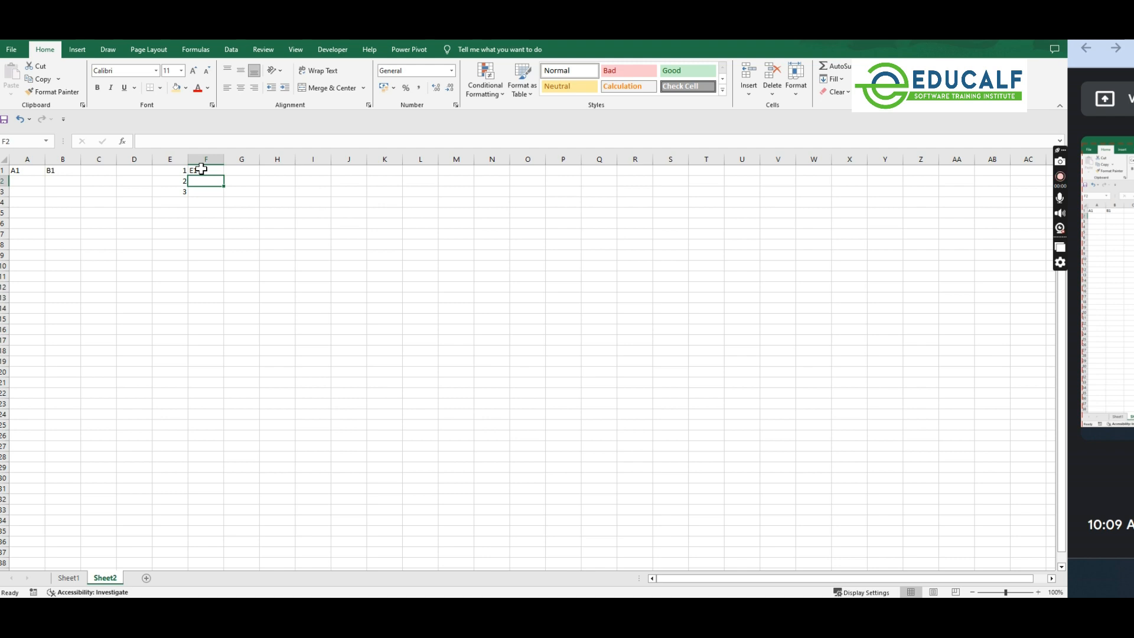
type("E2")
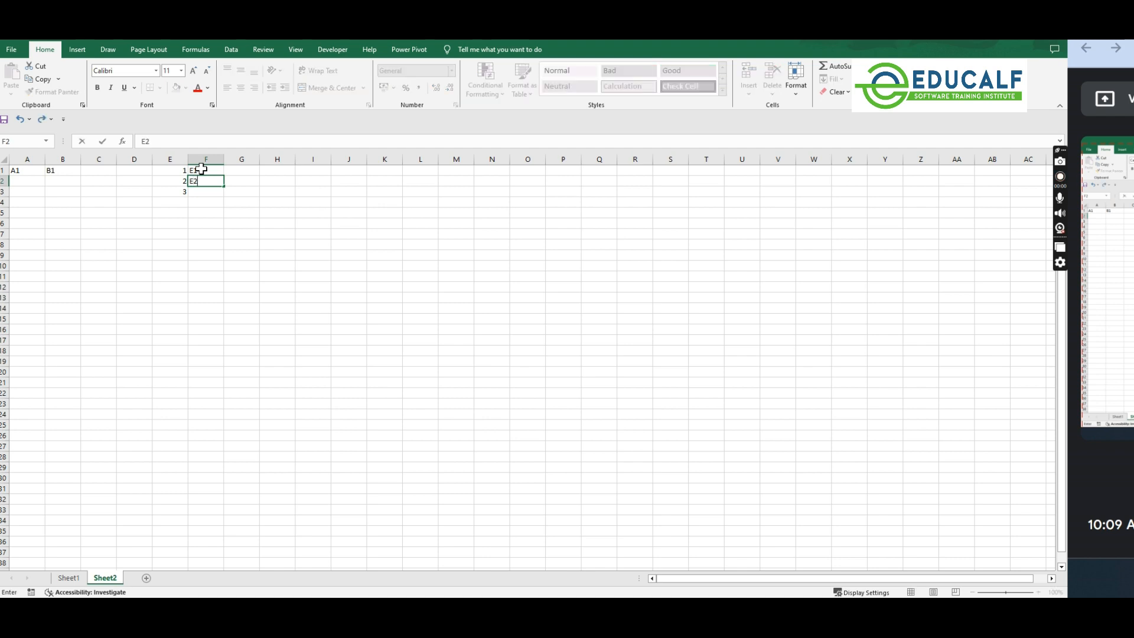
key("Return")
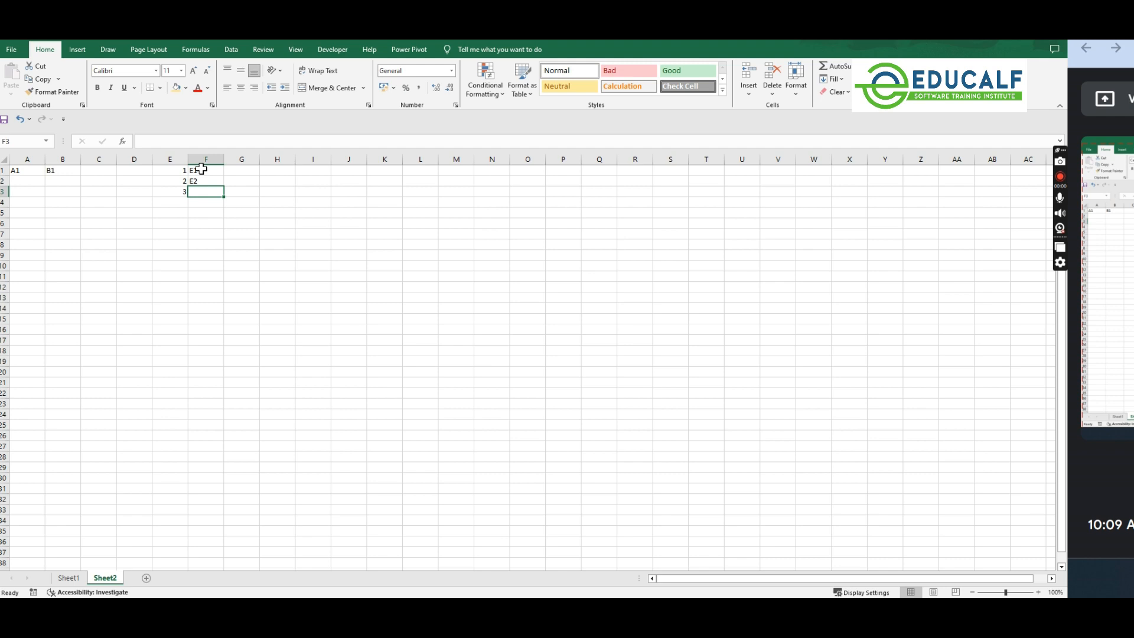
type("E3")
key("Return")
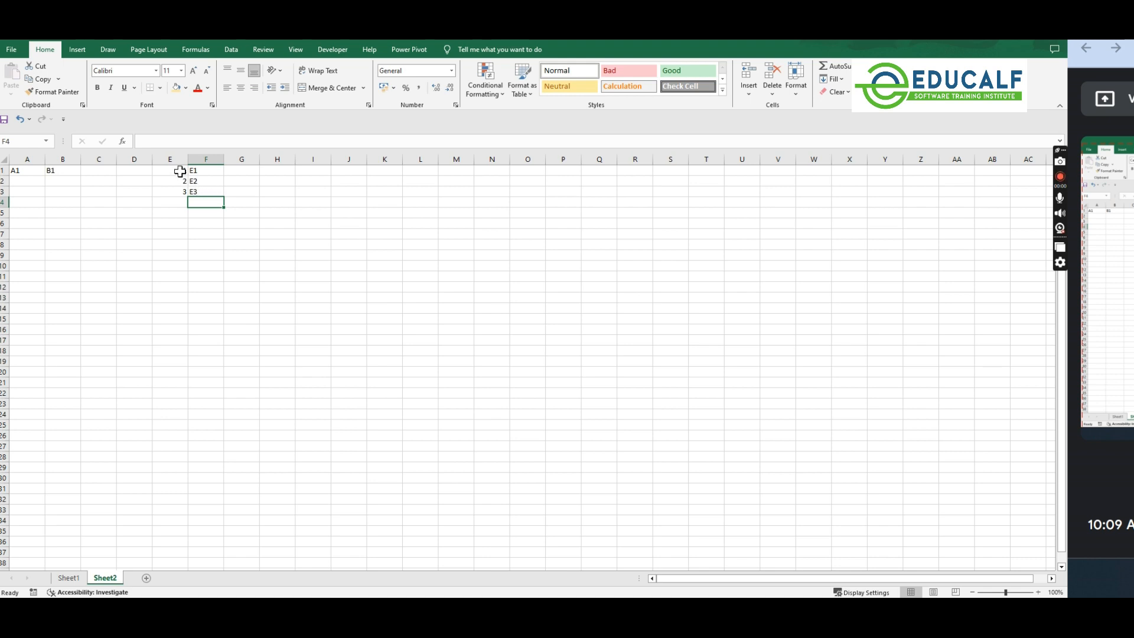
Step: Select the range from E1 to E3 and enter its reference E1:E3 as text in cell F6
left_click_drag(180, 171, 182, 189)
left_click(180, 192)
left_click(198, 170)
left_click(201, 192)
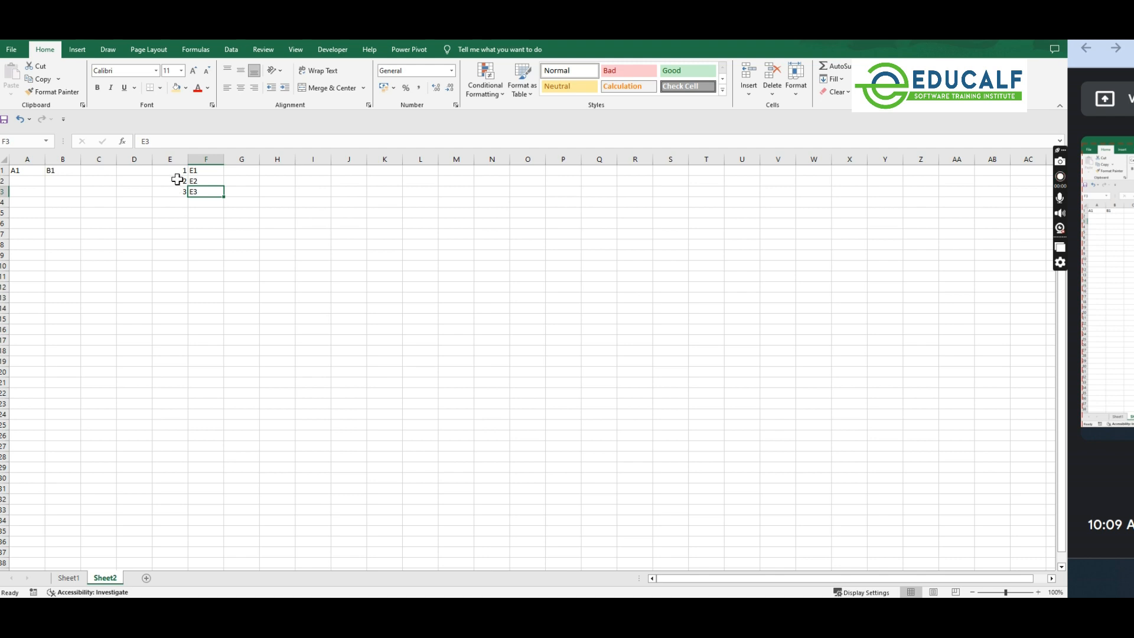
left_click_drag(177, 171, 177, 189)
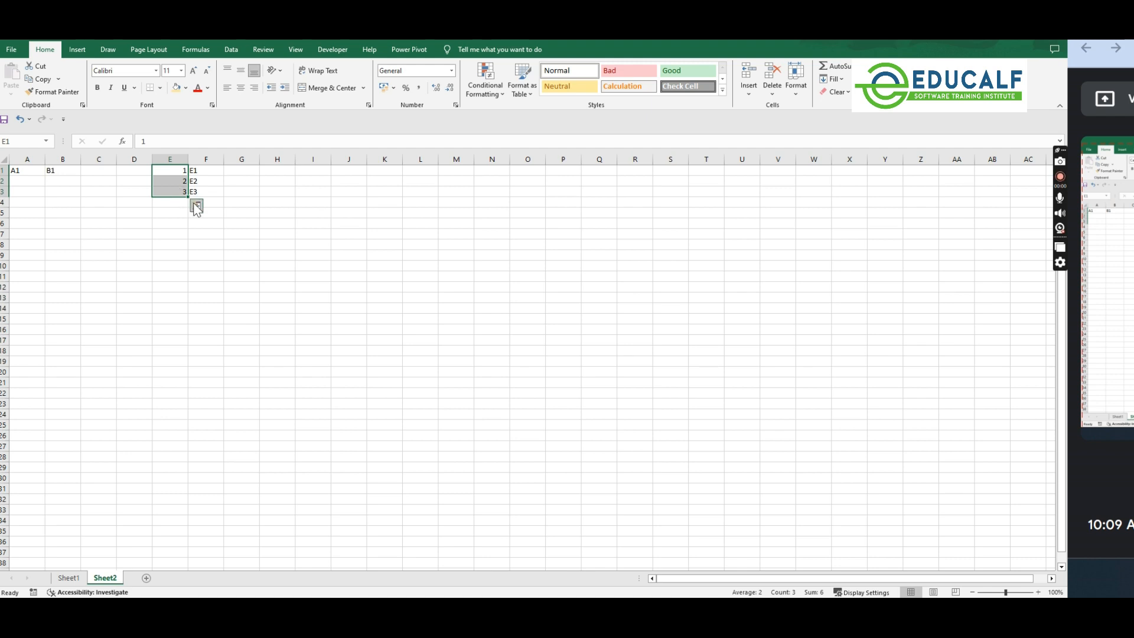
left_click(198, 224)
type("E1")
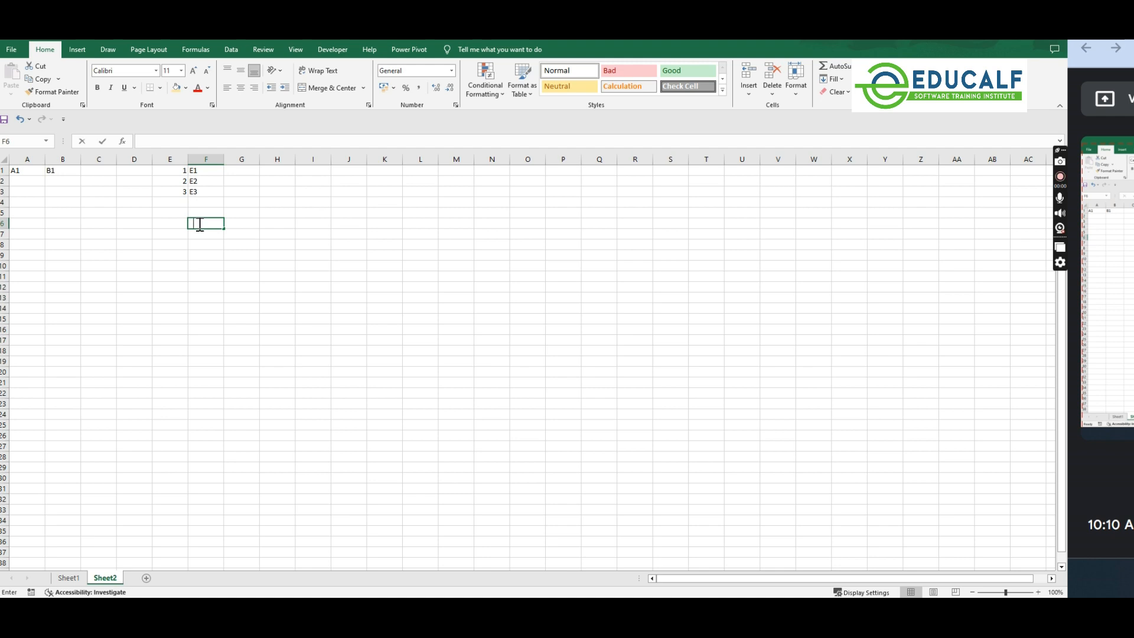
type(":E3")
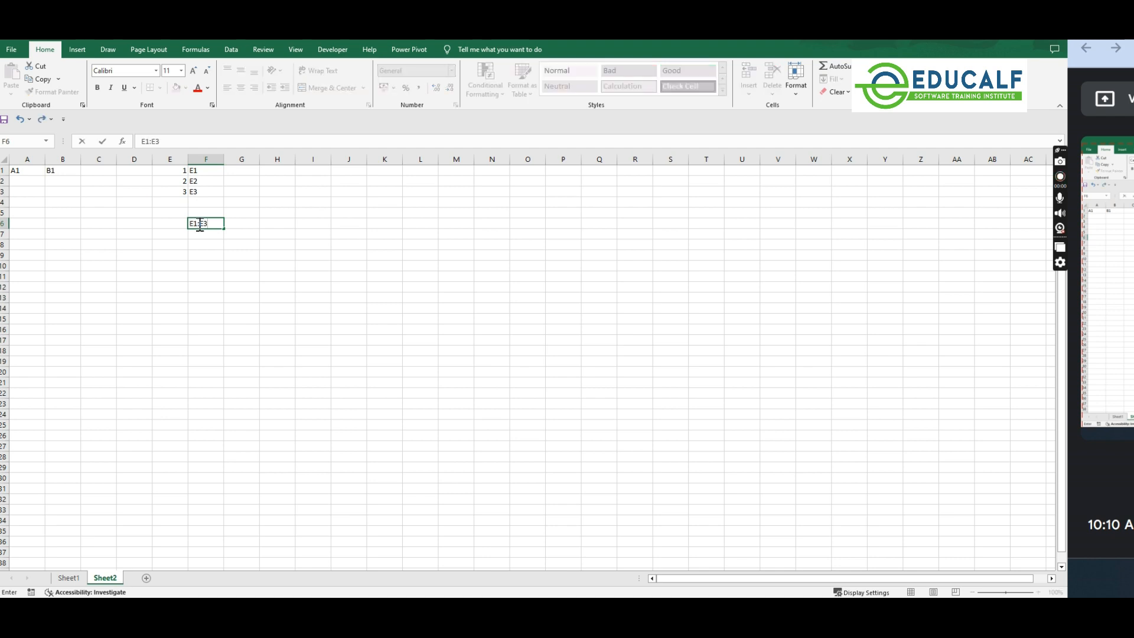
key("Return")
left_click(201, 223)
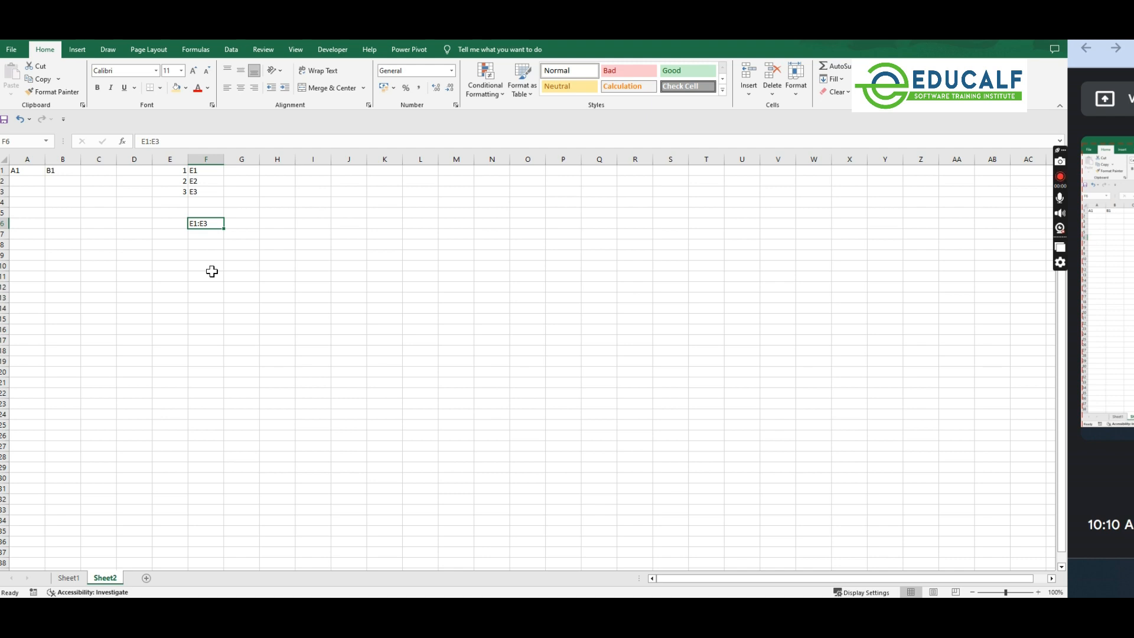
Step: Enter the numbers 1, 2 and 3 in cells H1 to H3
left_click(275, 173)
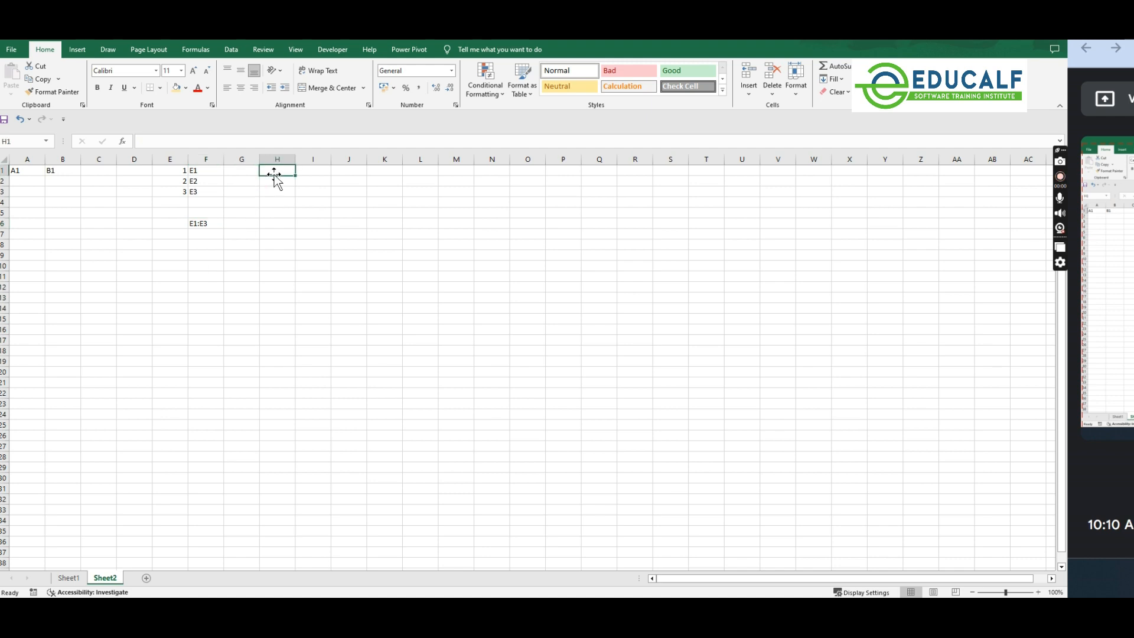
type("1")
key("Return")
type("2")
key("Return")
type("3")
Step: Enter the numbers 4, 5 and 6 in cells I1 to I3
left_click(321, 172)
type("4")
key("Return")
type("5")
key("Return")
type("6")
key("Return")
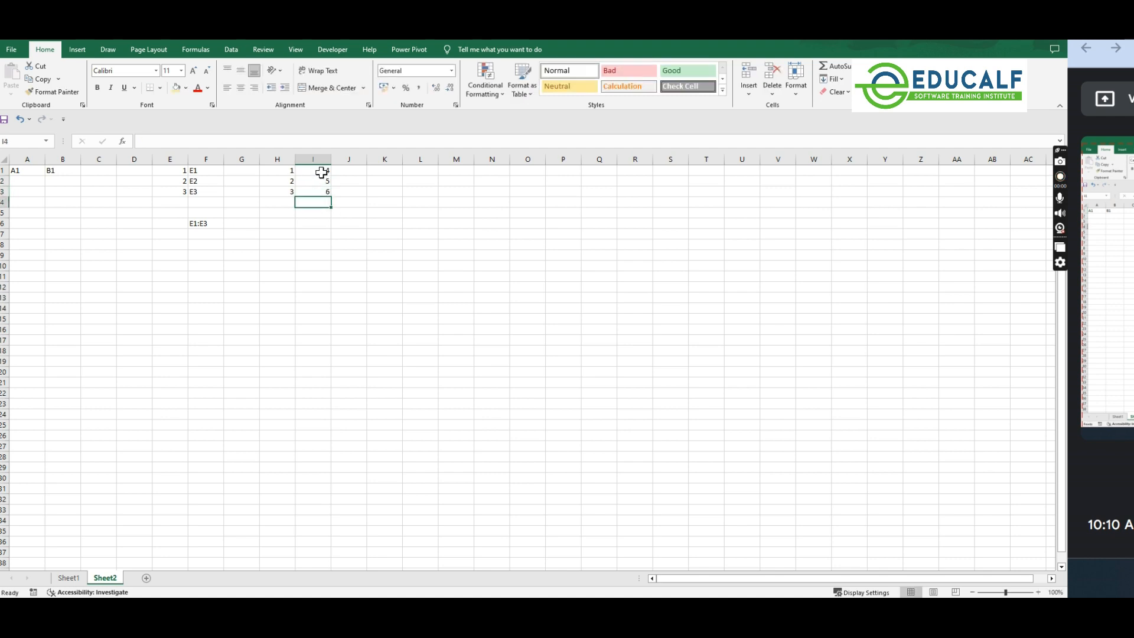
Step: Select the number block from H1 to I3 and label its first cell by entering H1 in cell G1
left_click_drag(280, 172, 319, 190)
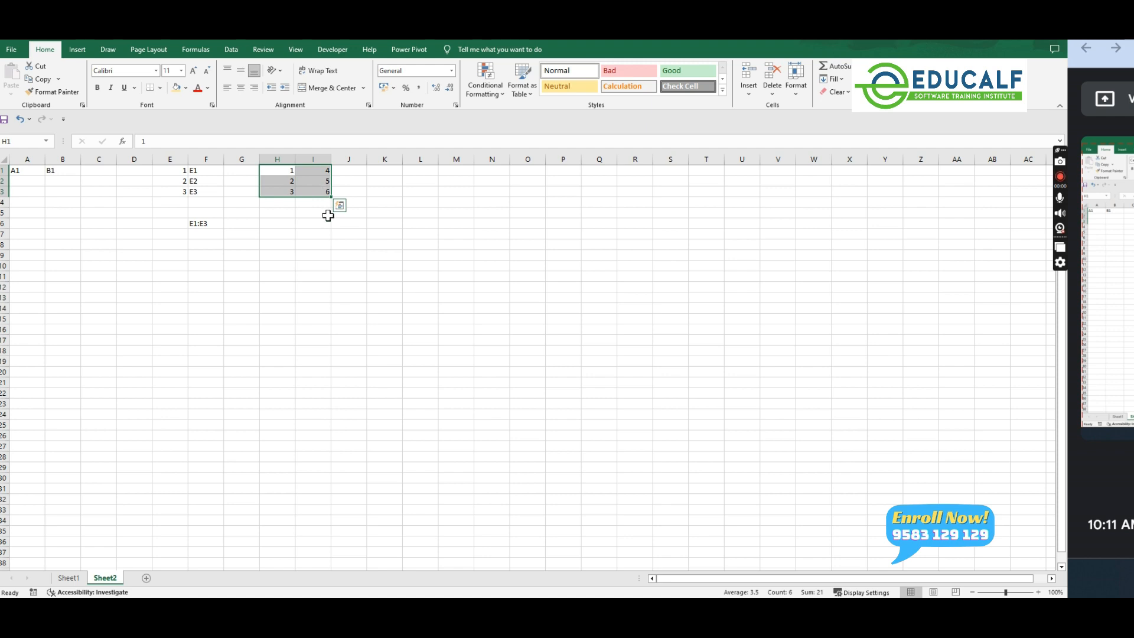
left_click(276, 173)
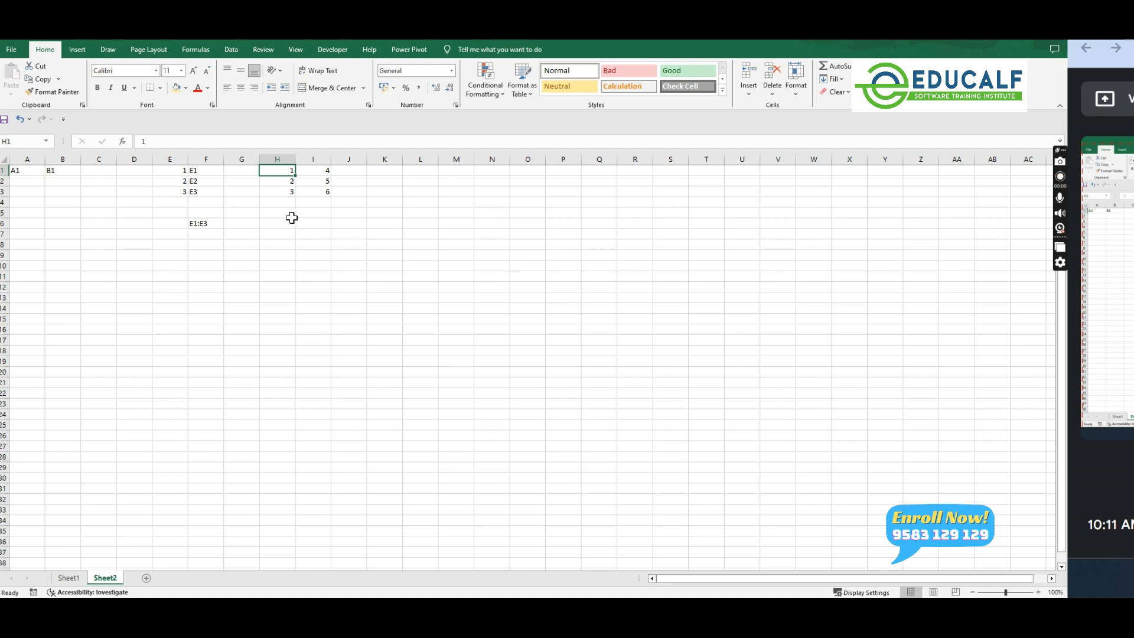
left_click_drag(286, 168, 319, 196)
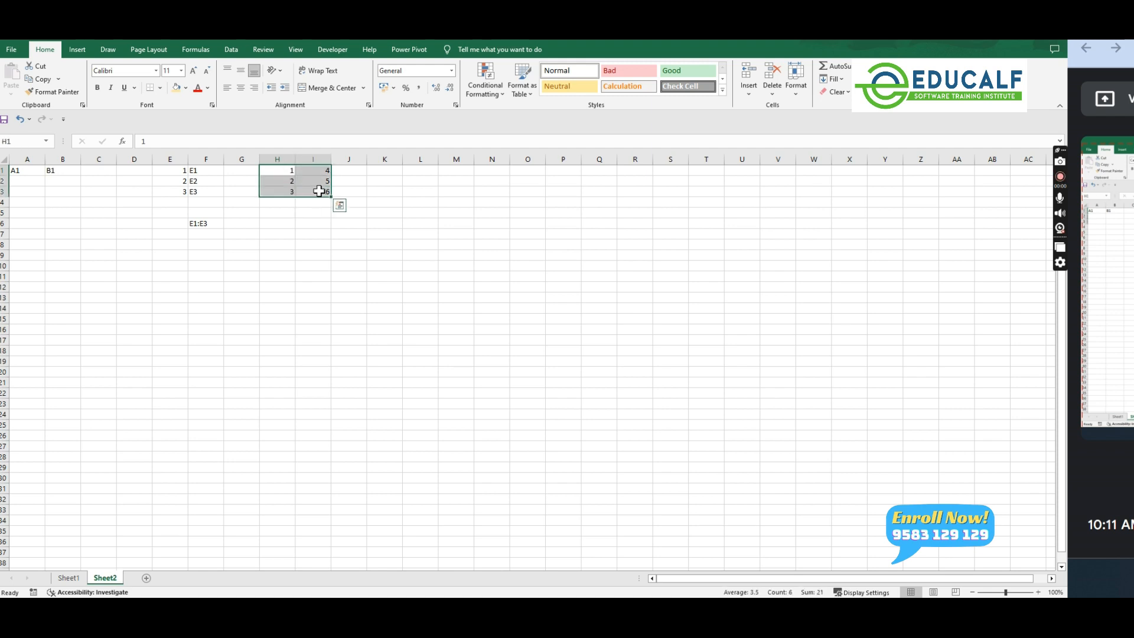
left_click(253, 170)
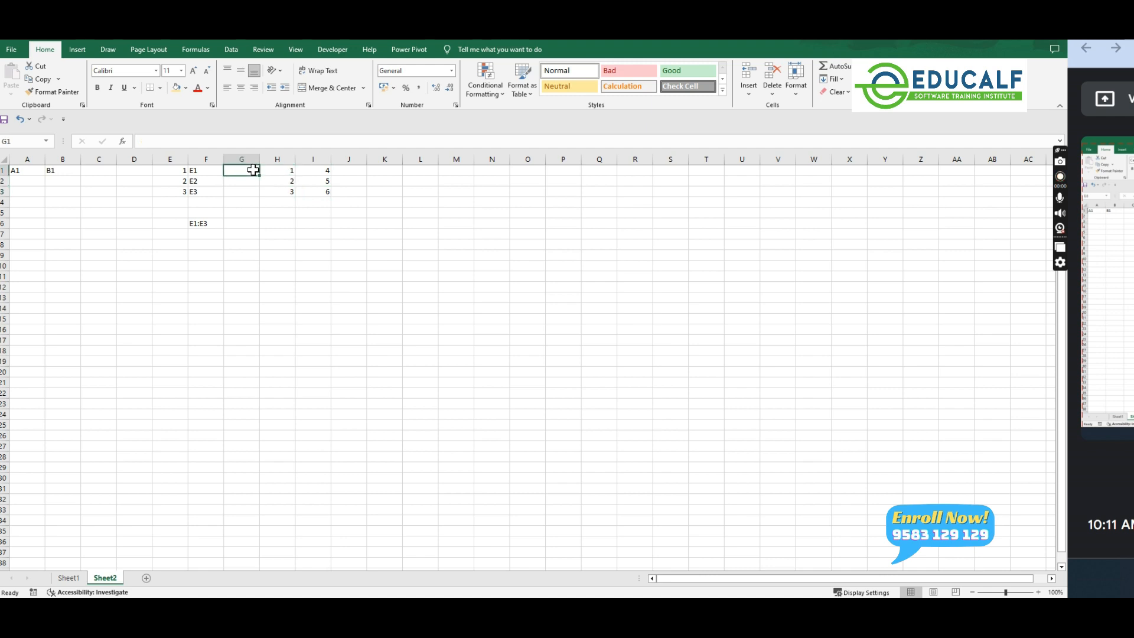
type("H1")
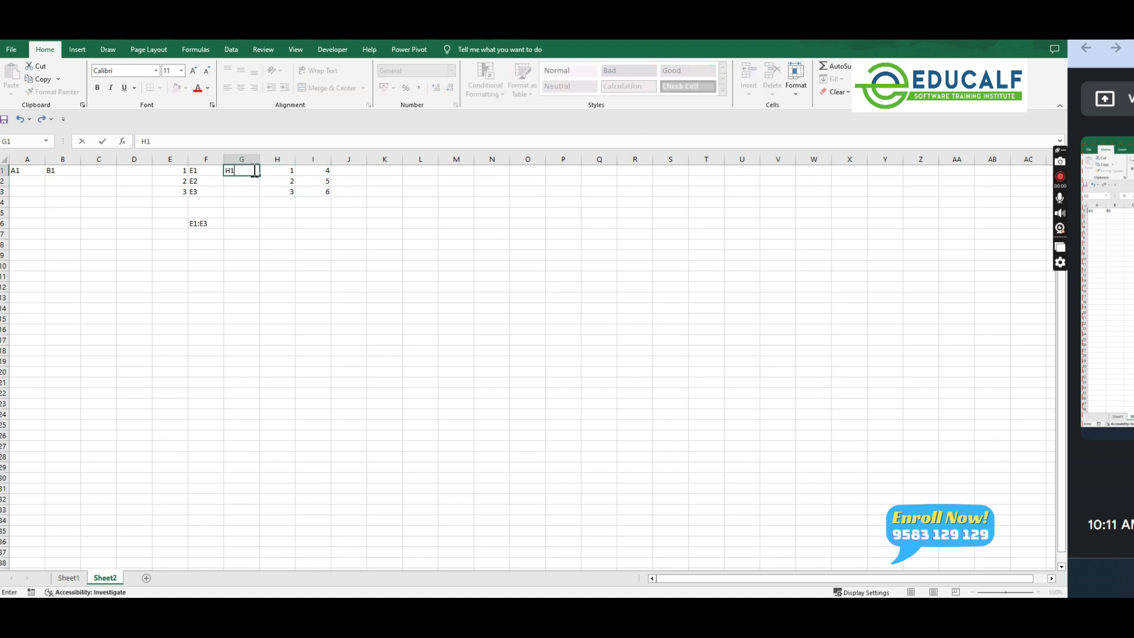
left_click(285, 170)
Step: Label the last cell of the number block by entering I3 in cell J3
left_click(359, 193)
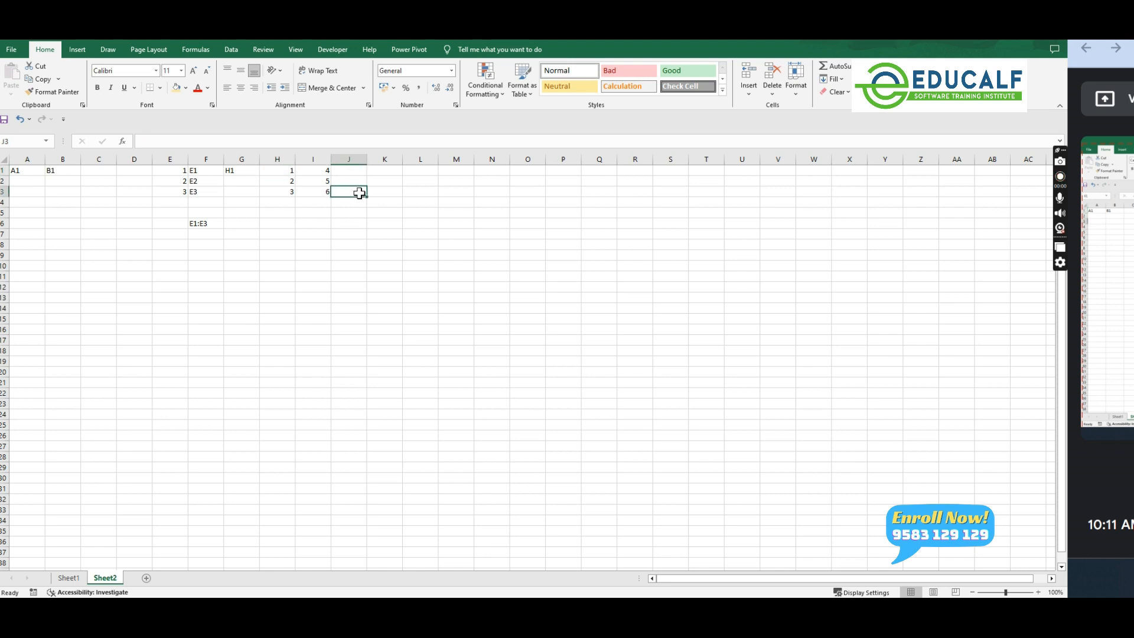
type("J3")
key("BackSpace")
key("BackSpace")
type("I3")
key("Return")
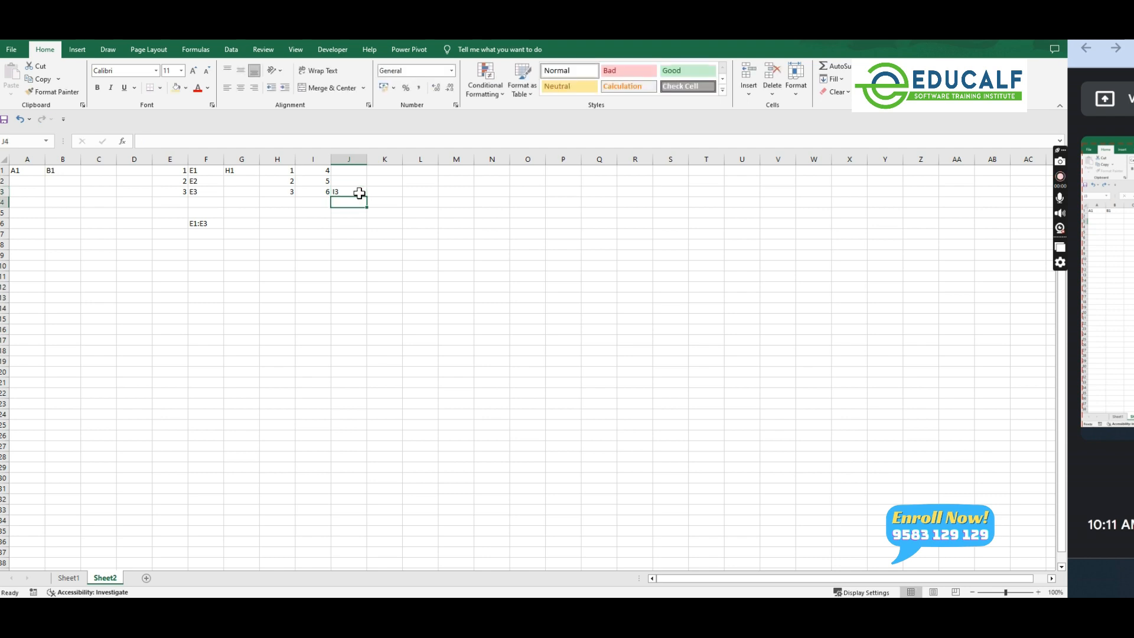
Step: Enter the range reference H1:I3 as text in cell I5 and select the matching block of numbers
left_click(241, 172)
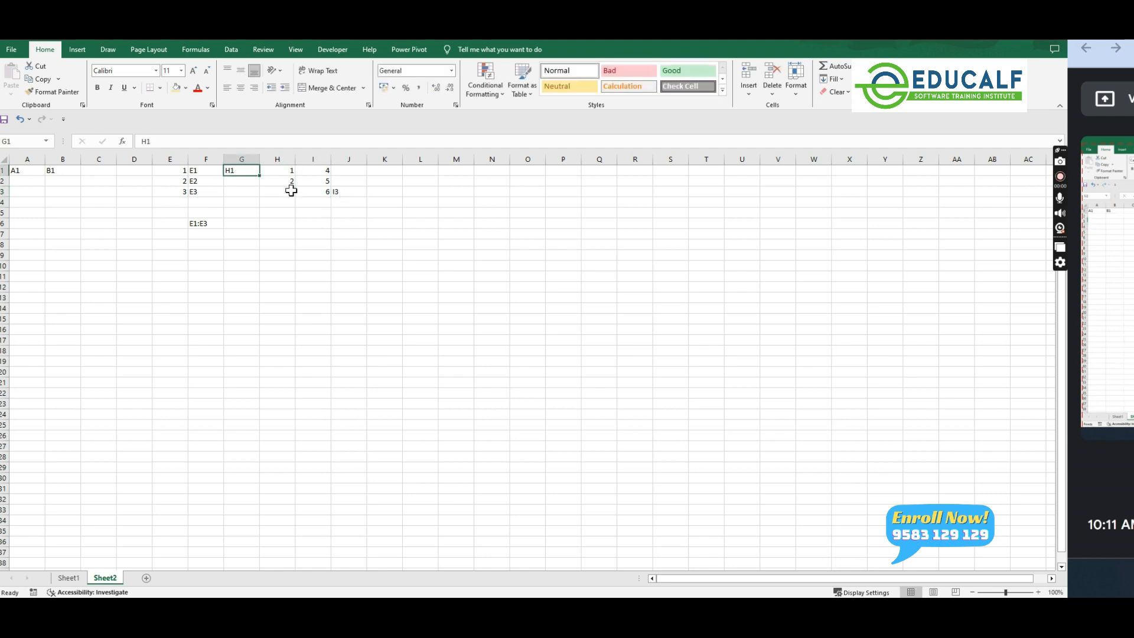
left_click(337, 192)
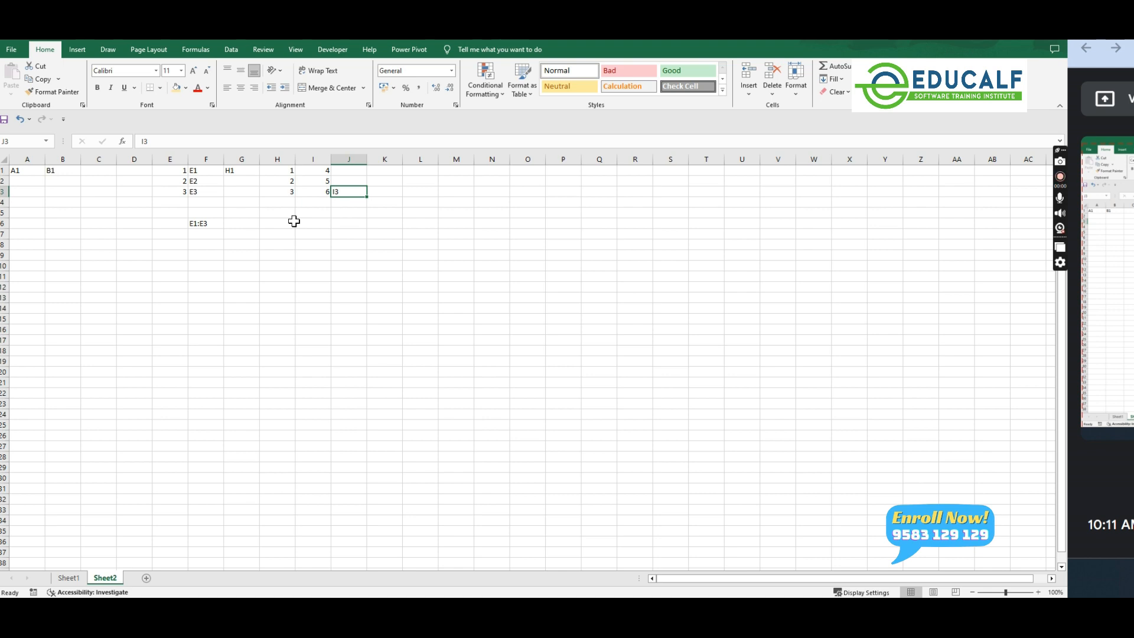
left_click(306, 212)
type("H1:I3")
key("Return")
left_click_drag(278, 170, 317, 192)
Step: Delete the address labels from cells G1 and J3
left_click(241, 175)
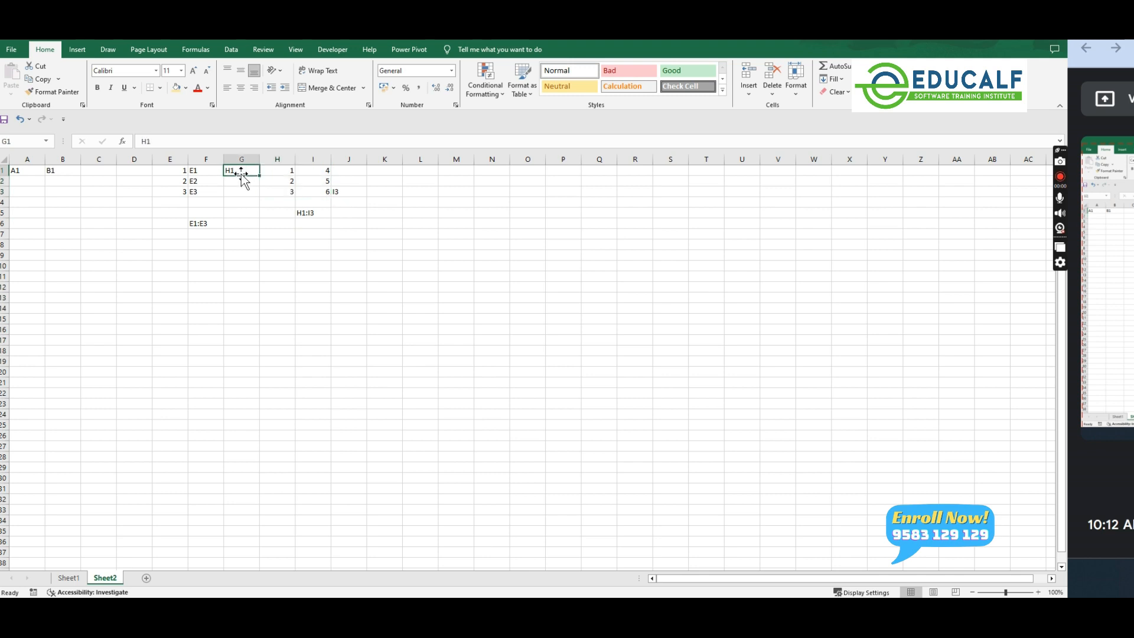
key("Delete")
left_click(337, 190)
key("Delete")
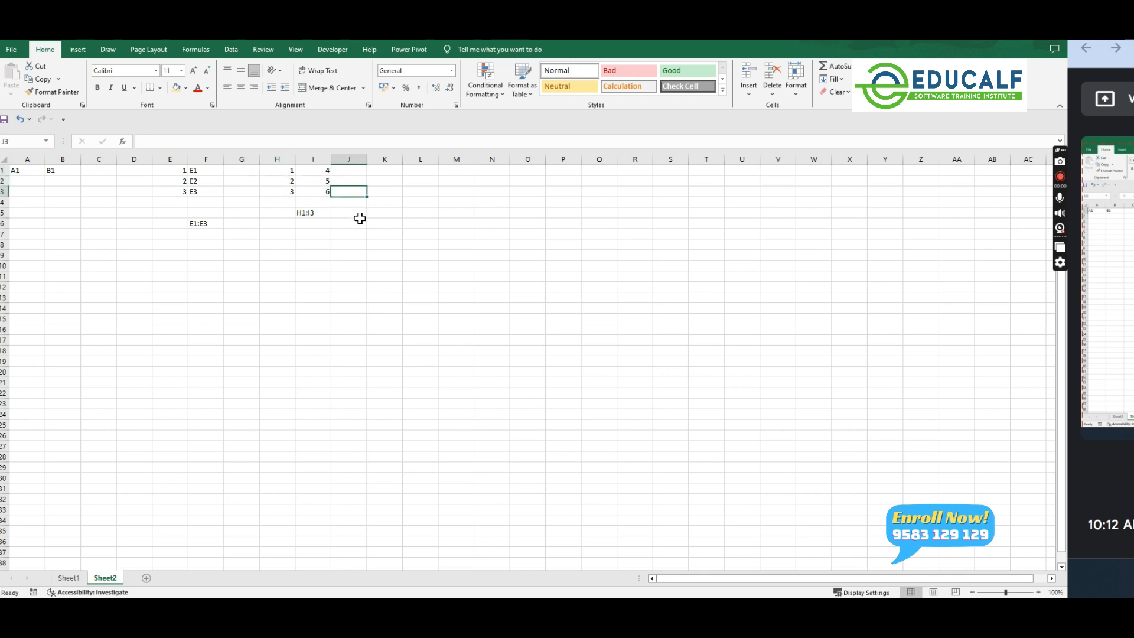
Step: Review cell A1 and the ranges E1:E3 and H1:I3 along with their reference texts in cells F6 and I5
left_click(314, 214)
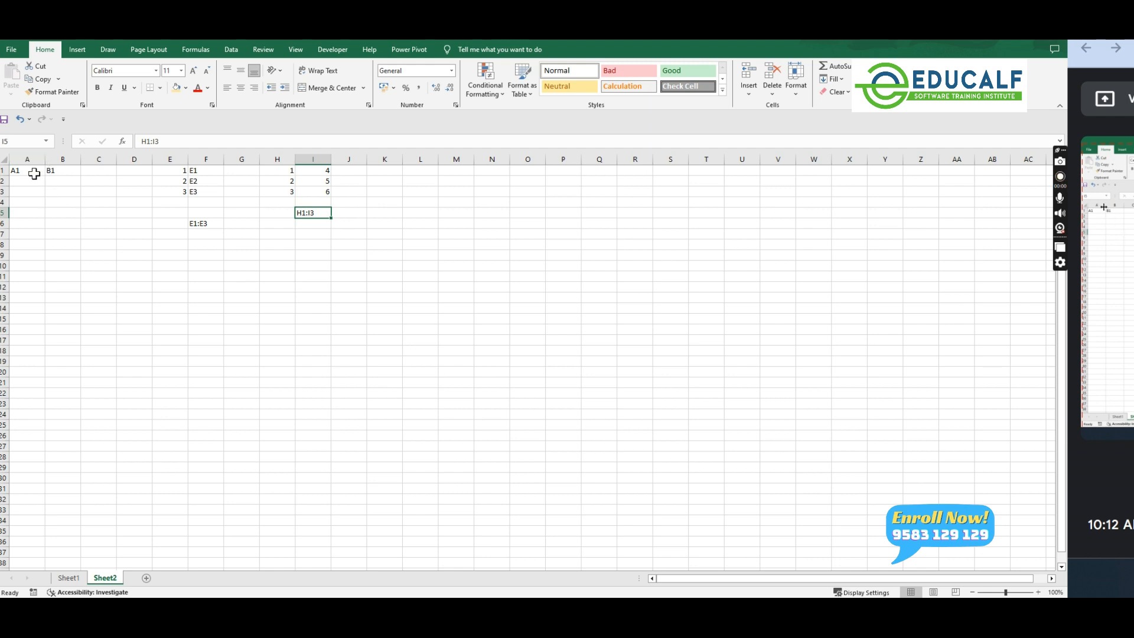
left_click(33, 173)
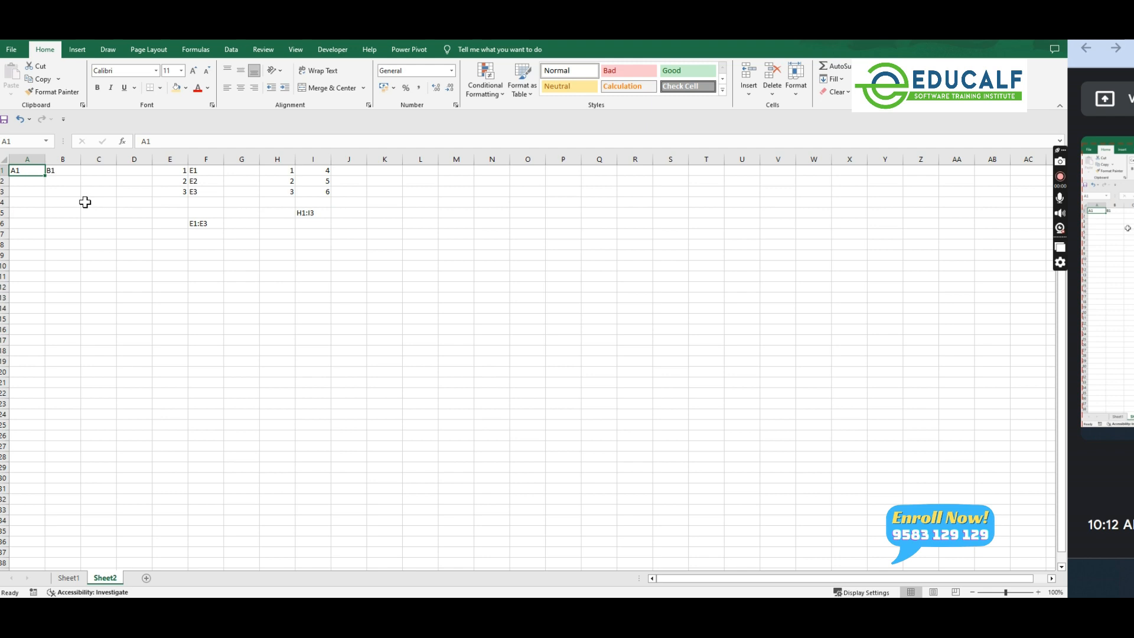
left_click_drag(184, 172, 184, 192)
left_click(197, 223)
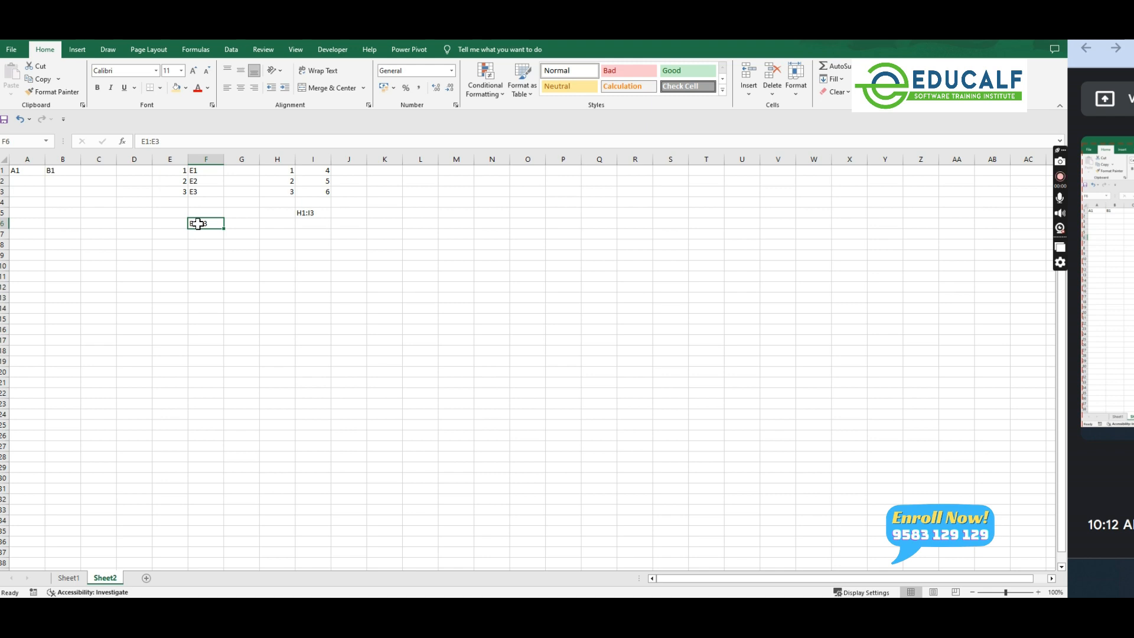
left_click(327, 212)
left_click(218, 226)
left_click_drag(282, 171, 326, 192)
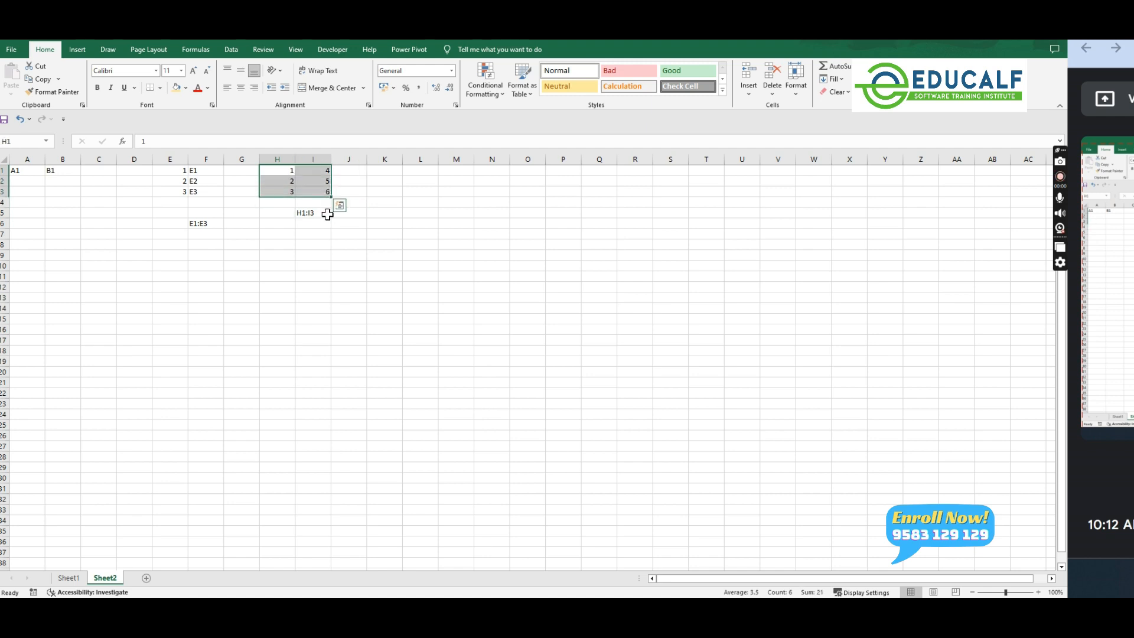
left_click(328, 214)
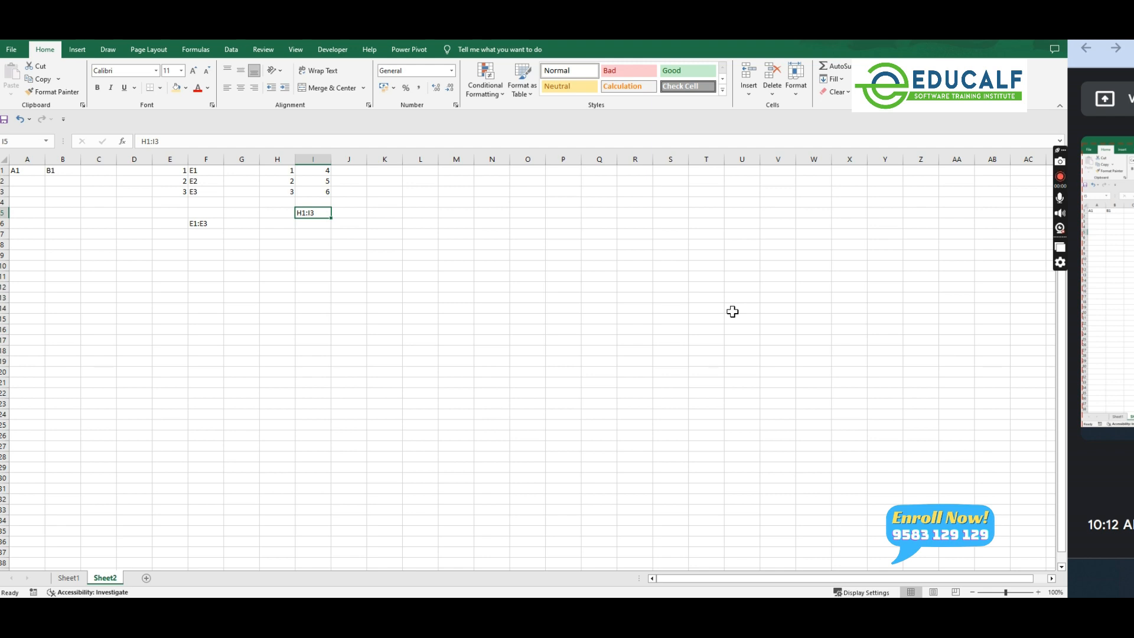
Step: Look over the drawing commands on the ribbon and return to the home commands
left_click(71, 55)
left_click(107, 49)
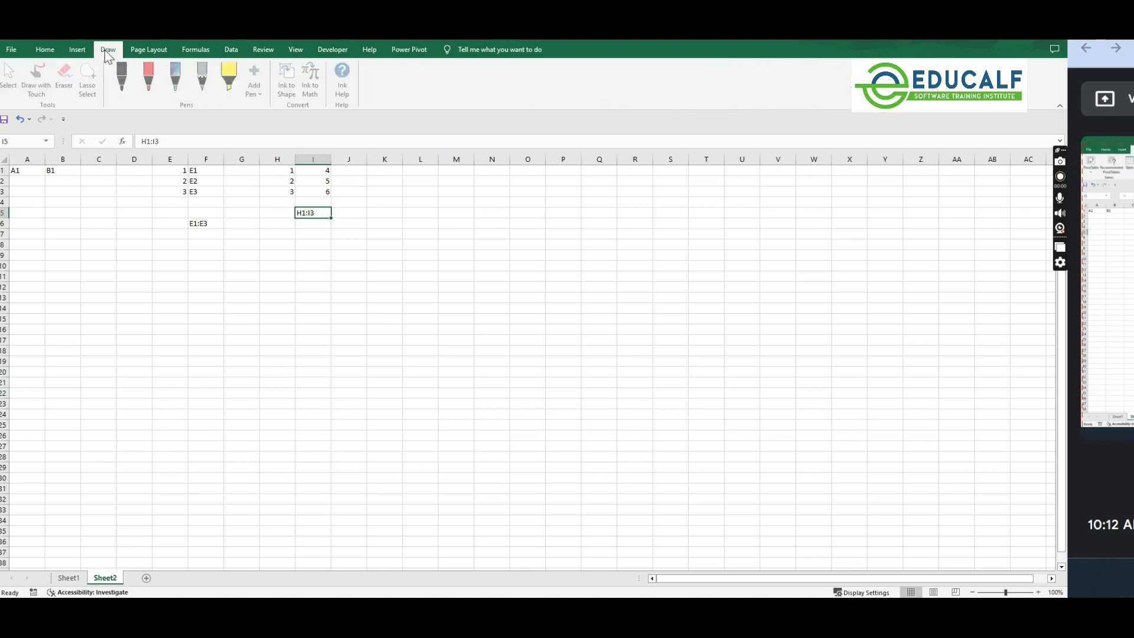
scroll(142, 53, "down", 2)
left_click(44, 51)
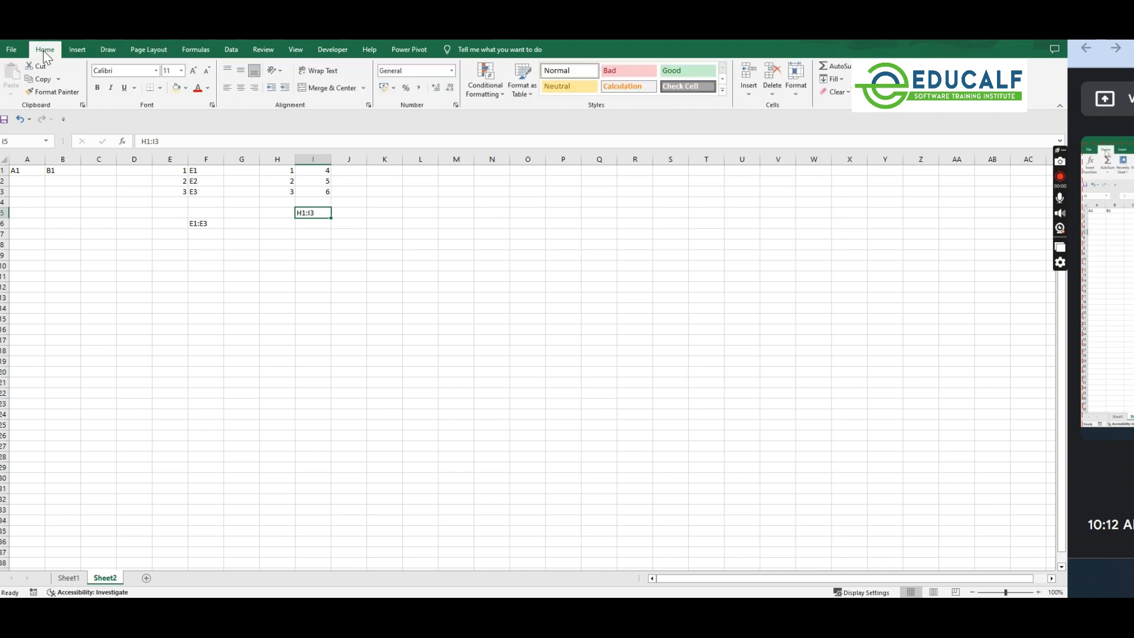
Step: Examine the text of cell I5 in the formula bar, leave editing, and select the empty cell G5
left_click(179, 142)
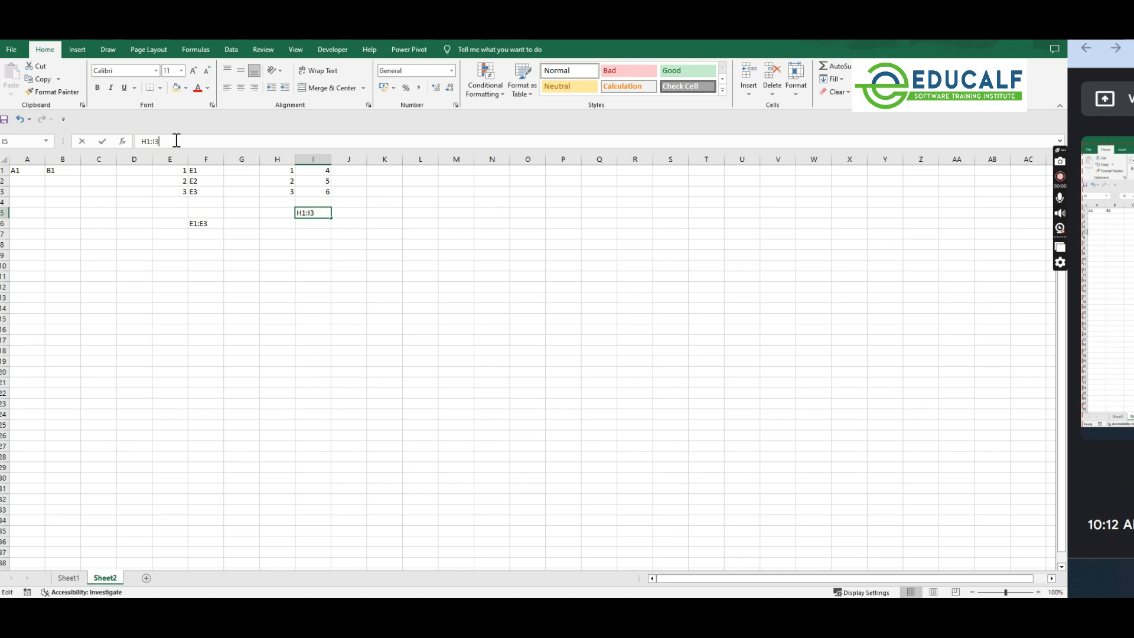
left_click_drag(179, 141, 136, 141)
left_click(172, 143)
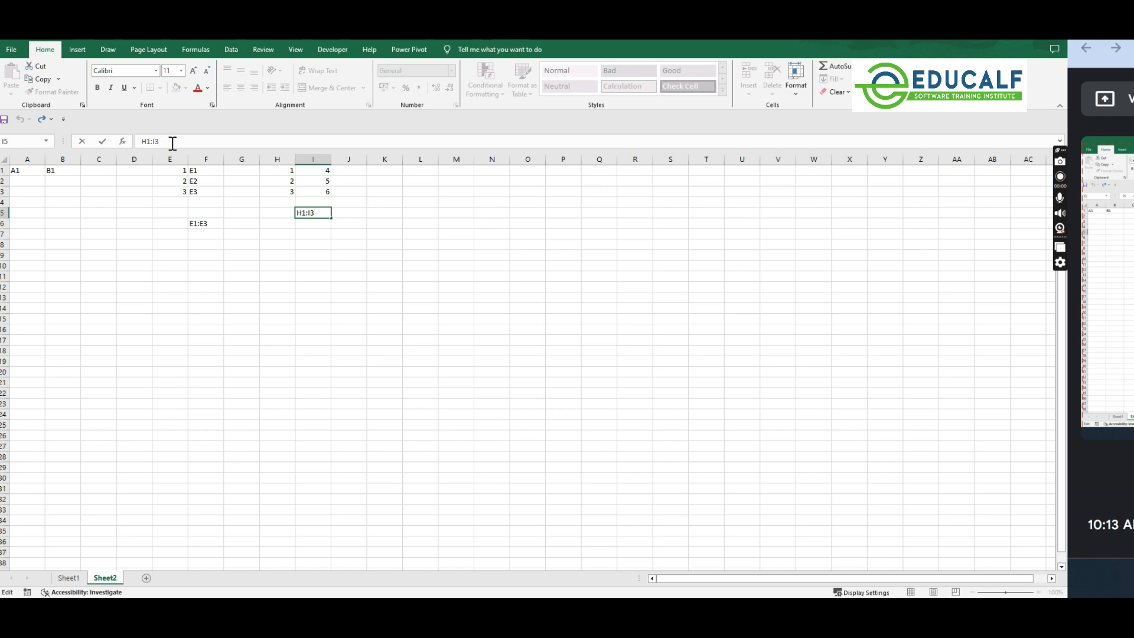
key("Escape")
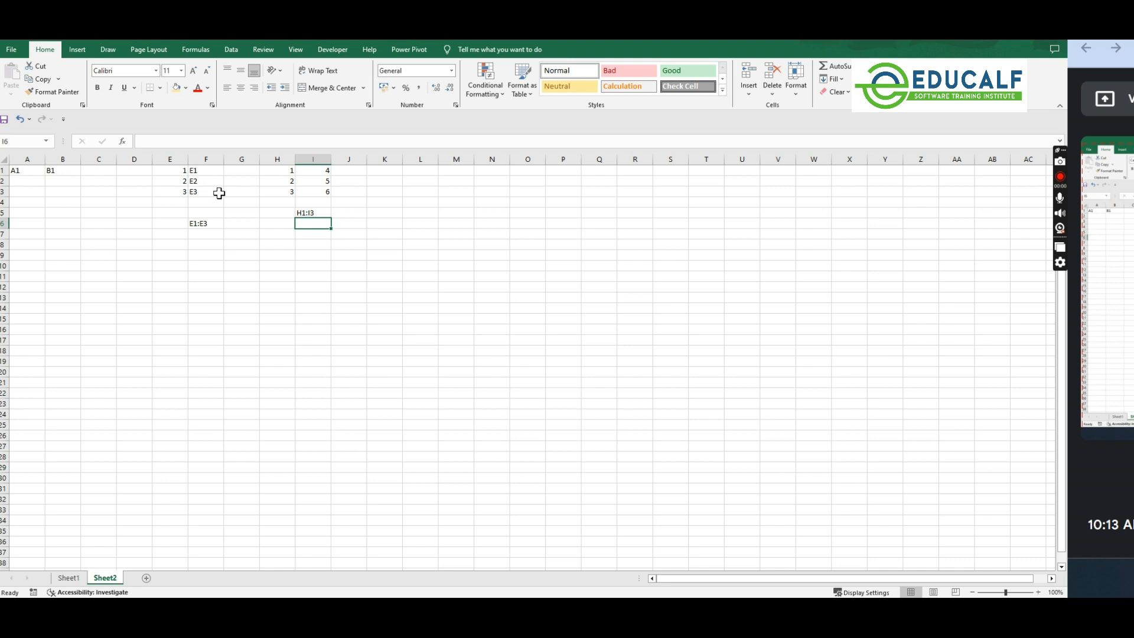
left_click(245, 213)
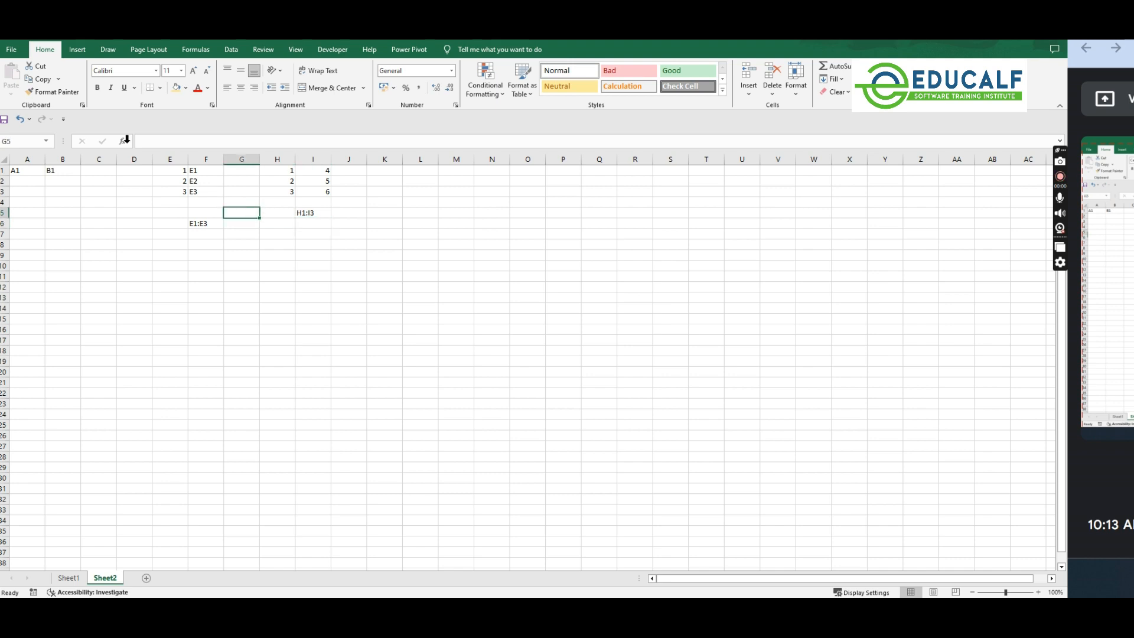
Step: Review the workbook's information page and open the Save As dialog for the Documents folder
left_click(11, 52)
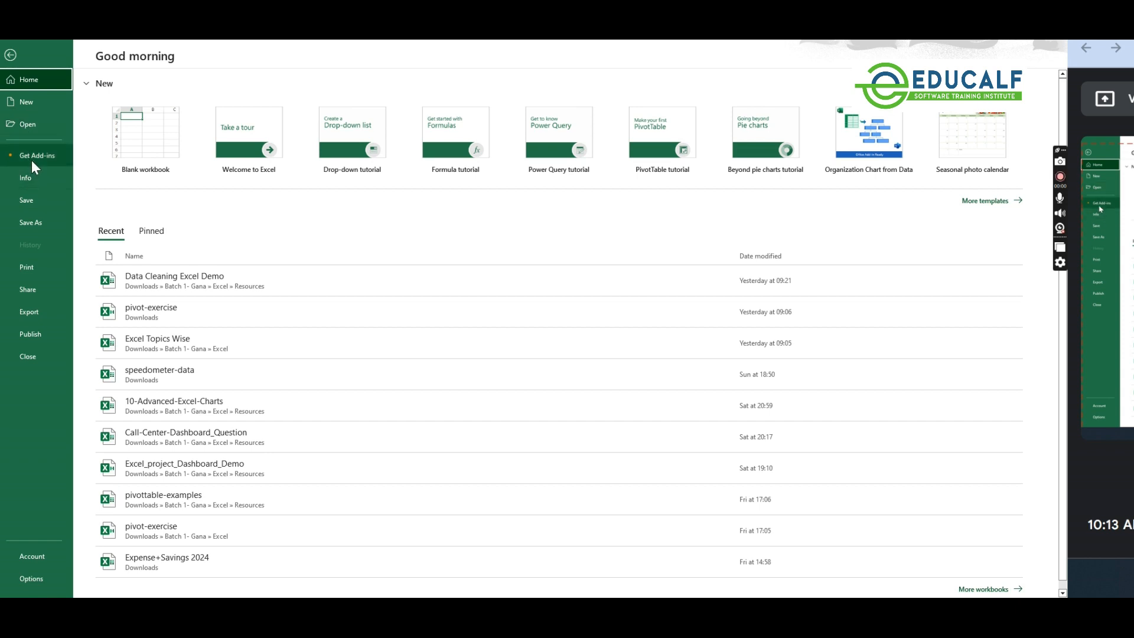
left_click(26, 177)
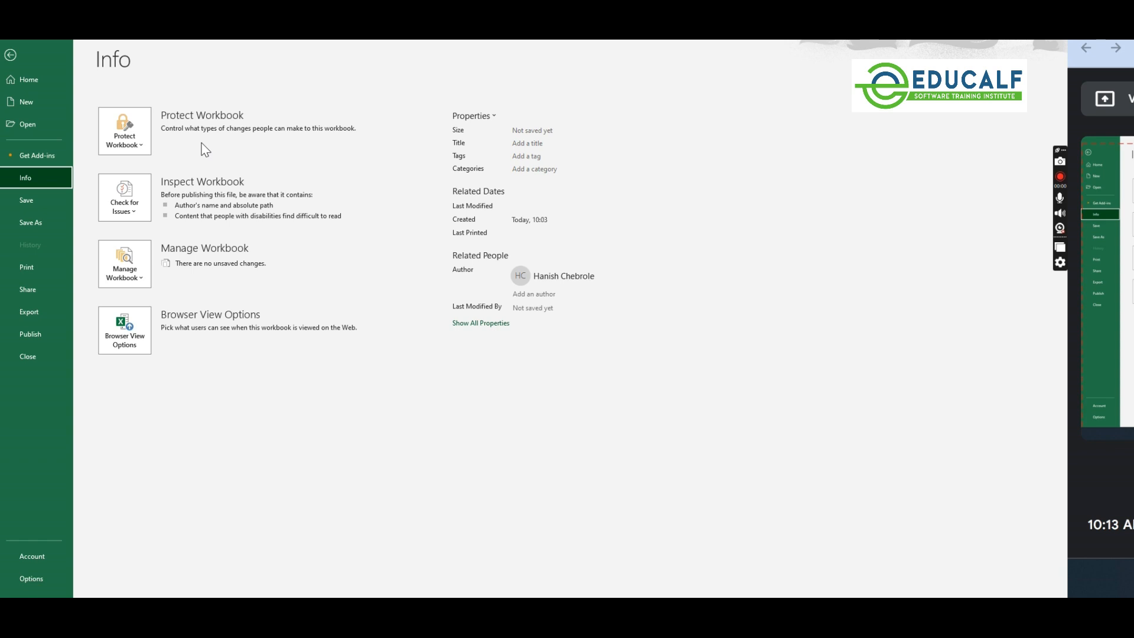
left_click(21, 220)
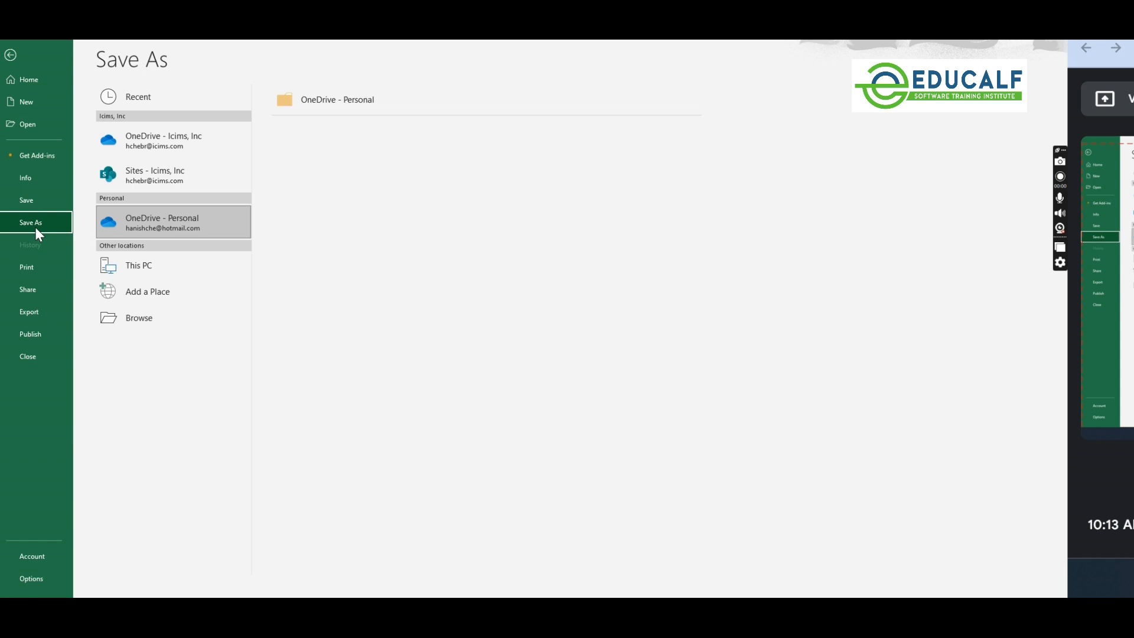
left_click(143, 322)
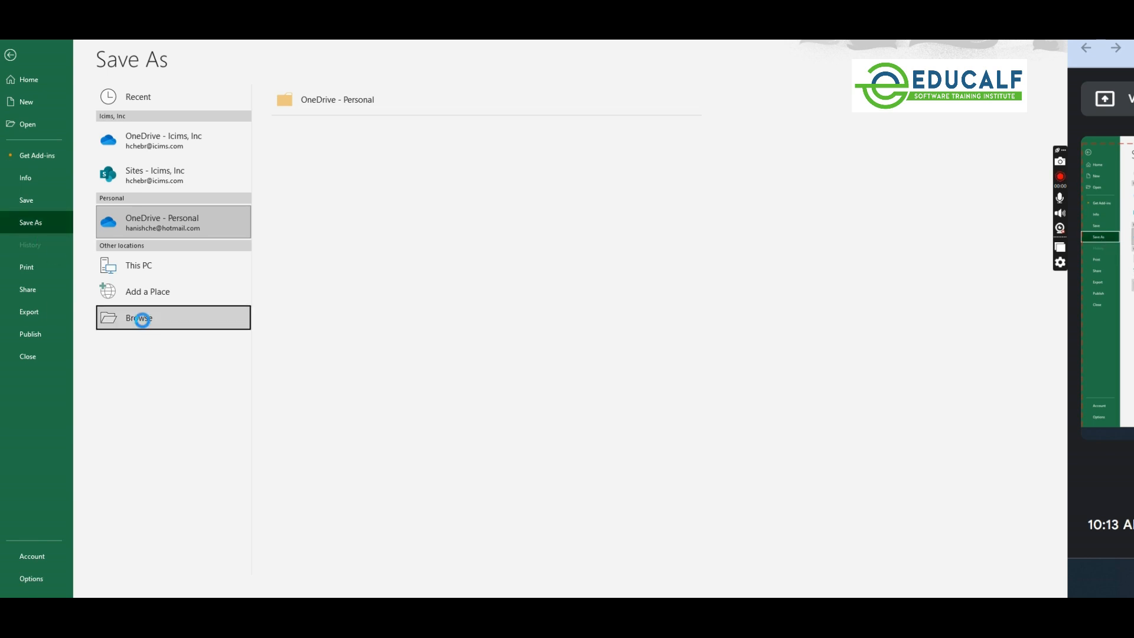
left_click(142, 322)
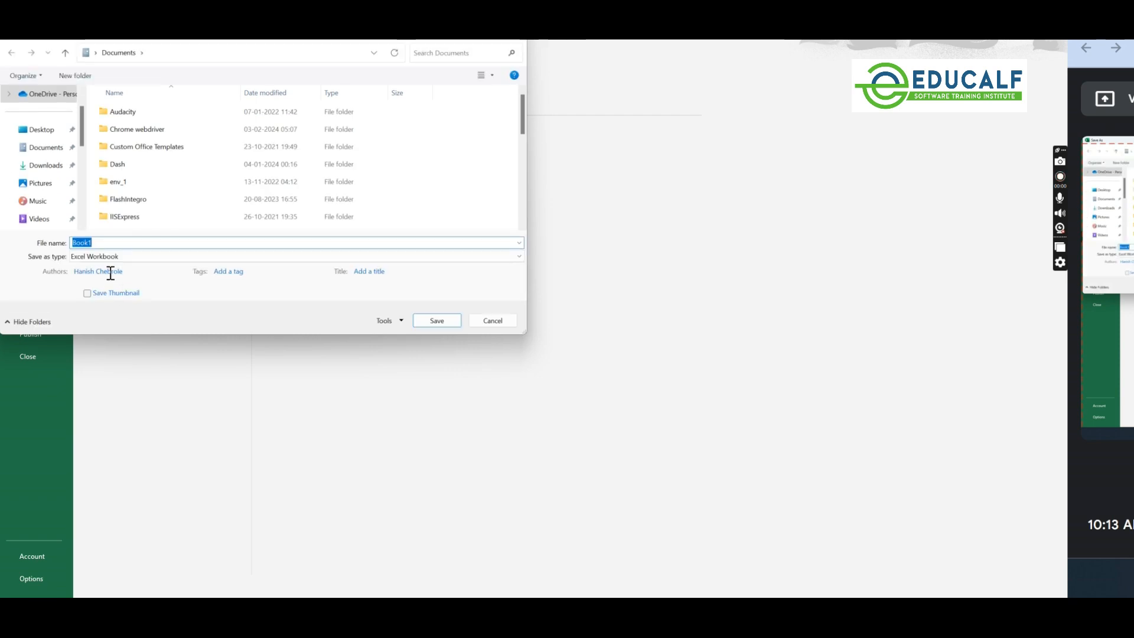
Step: Choose Excel Workbook as the save type and enter the file name Book1.xlsx
left_click(189, 260)
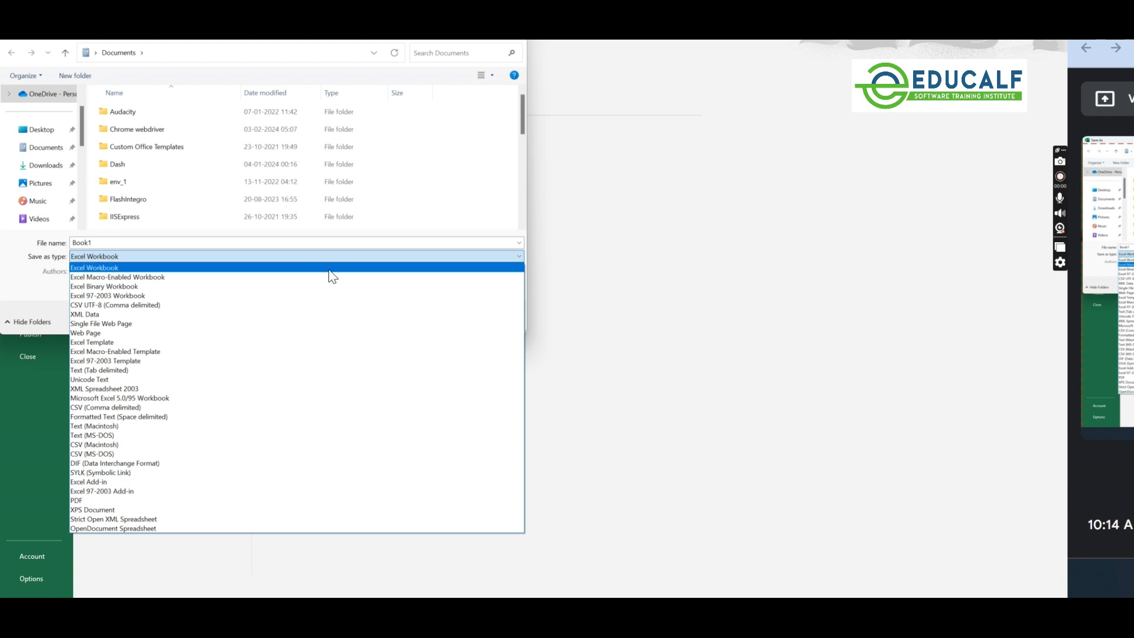
left_click(263, 269)
left_click(155, 242)
double_click(147, 243)
left_click(148, 243)
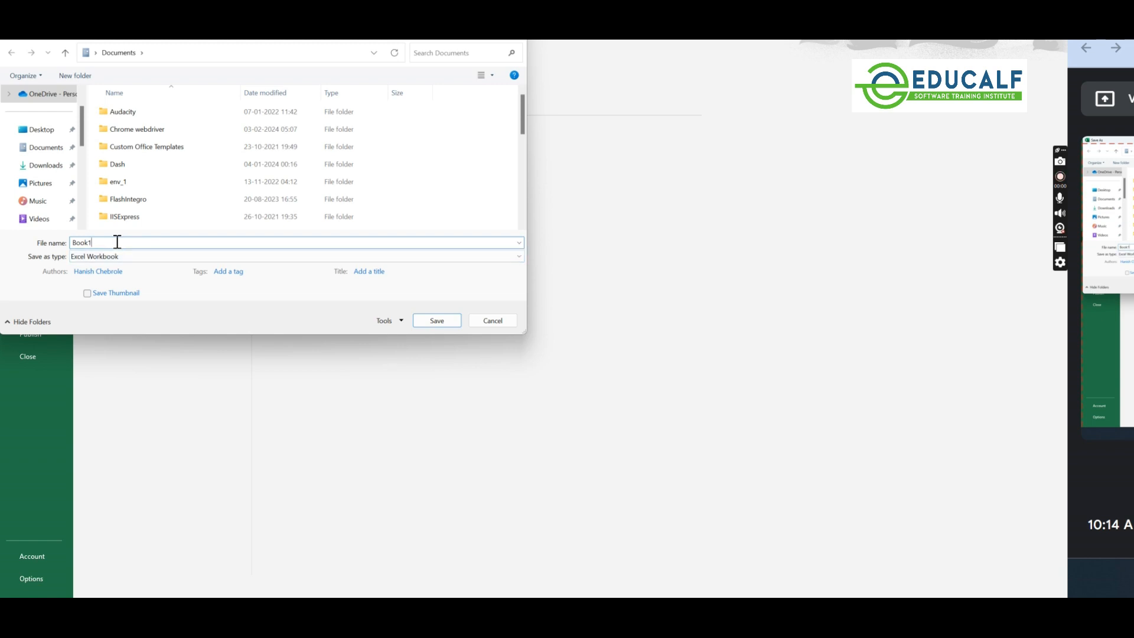
type(".xlsx")
Step: Choose Excel Macro-Enabled Workbook as the save type and enter the file name Book1.xlsm
left_click(112, 256)
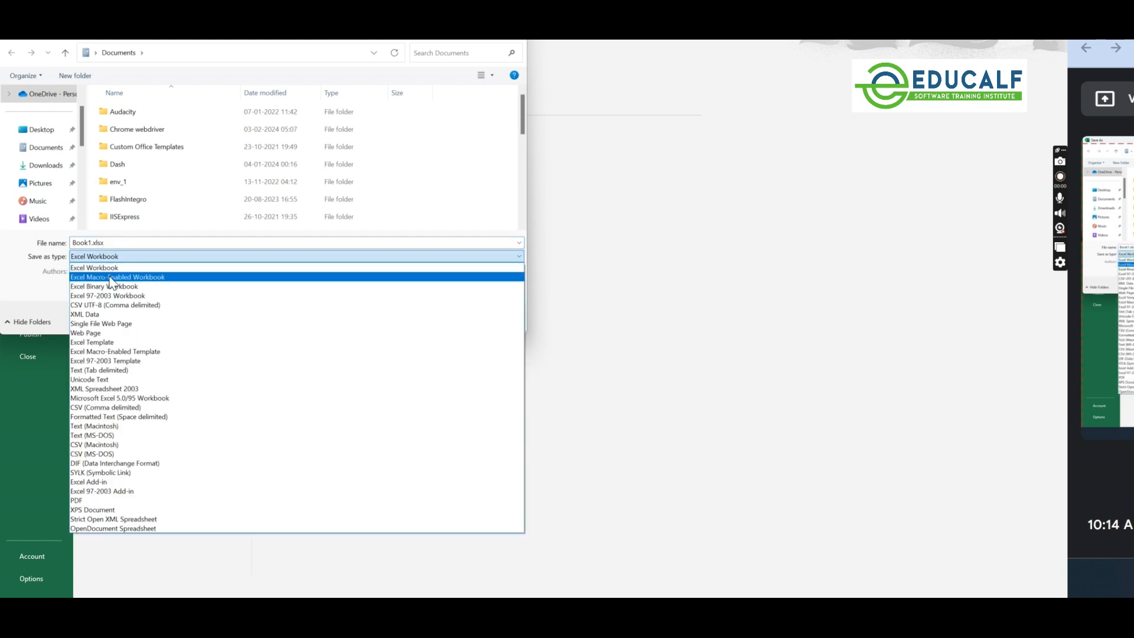
left_click(110, 278)
left_click(118, 243)
left_click(120, 243)
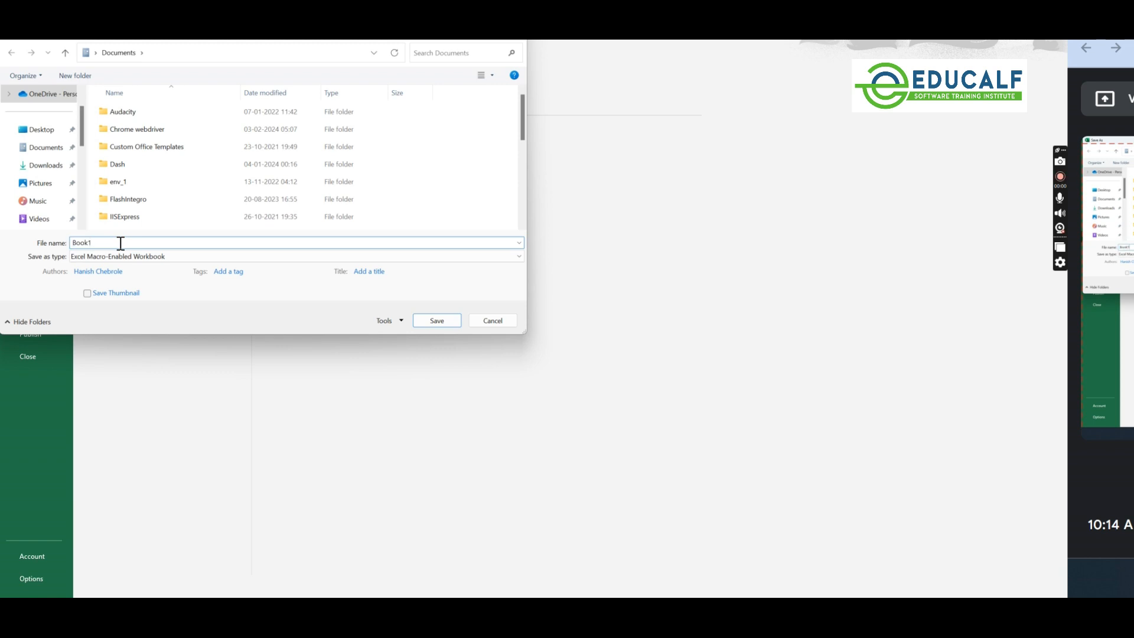
type(".xlsm")
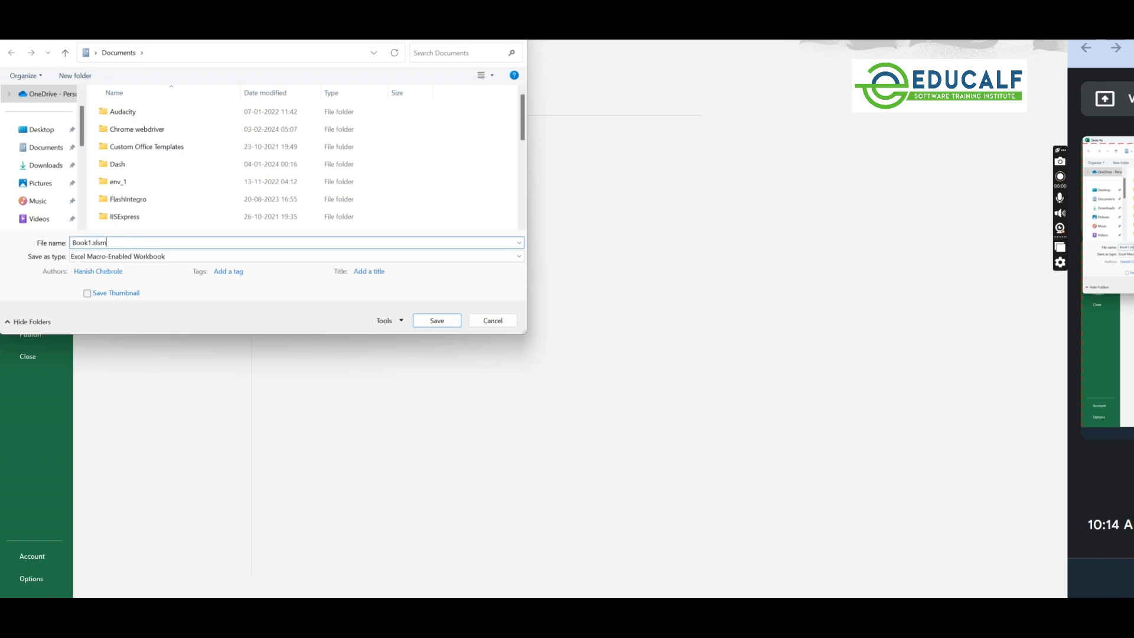
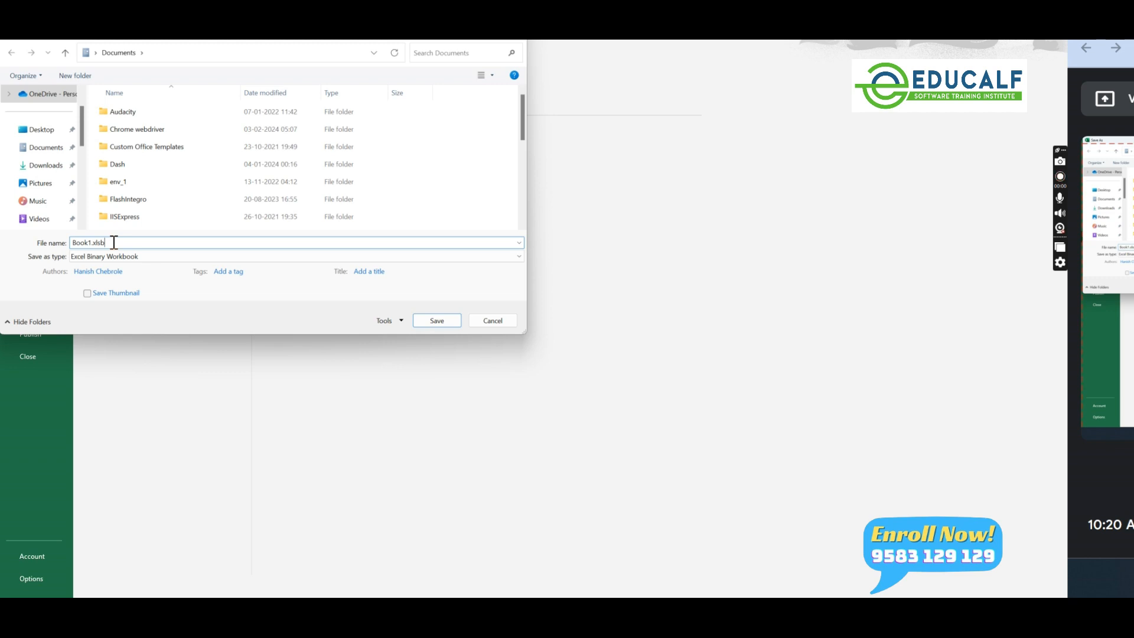
Step: Choose CSV (Comma delimited) as the save type, enter the file name Book1.csv, and cancel saving
left_click(303, 260)
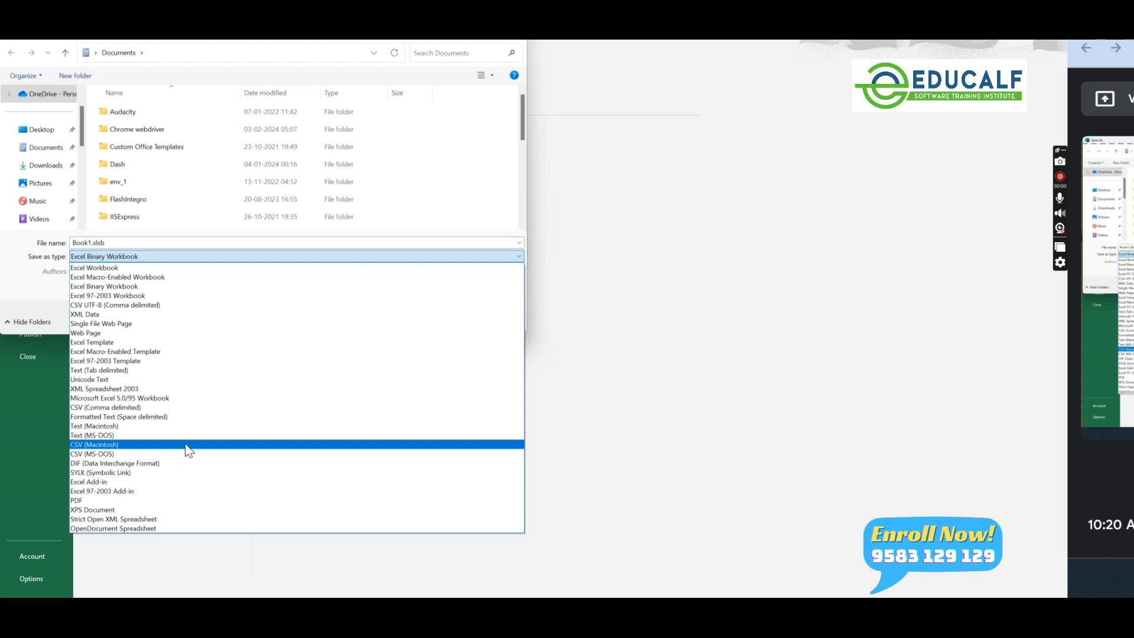
left_click(185, 407)
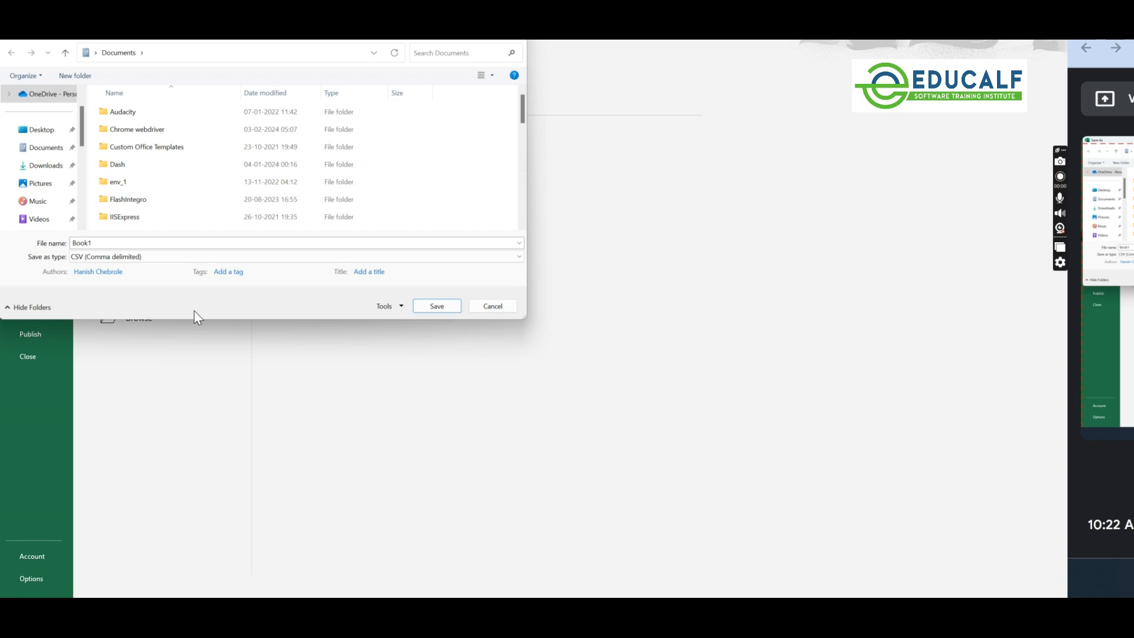
double_click(115, 244)
left_click(115, 244)
type(".csv")
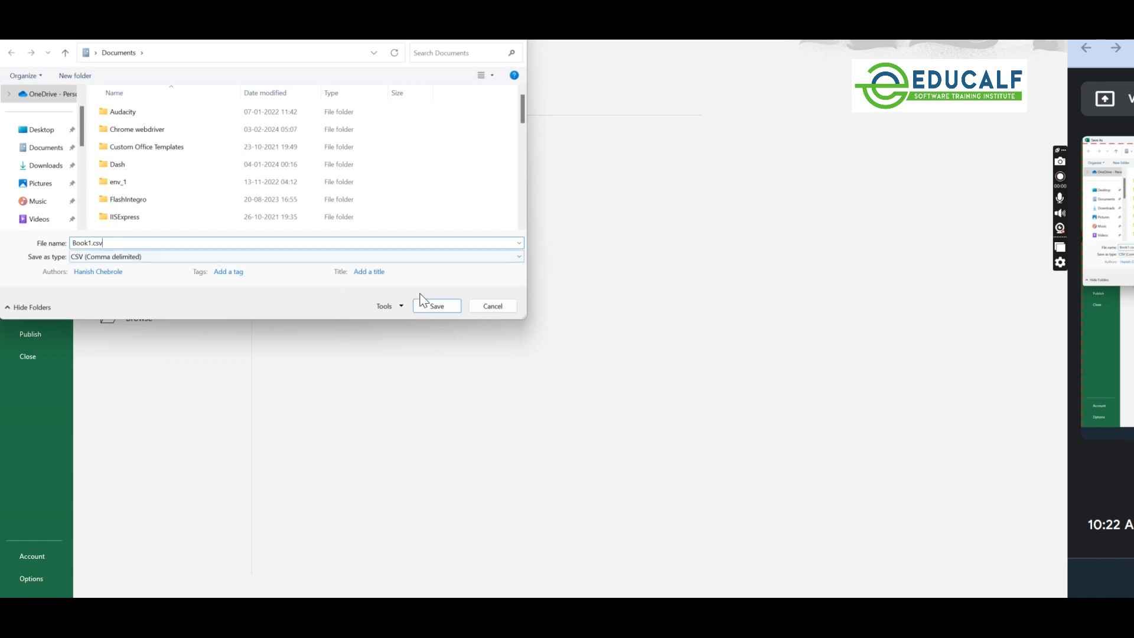
left_click(491, 305)
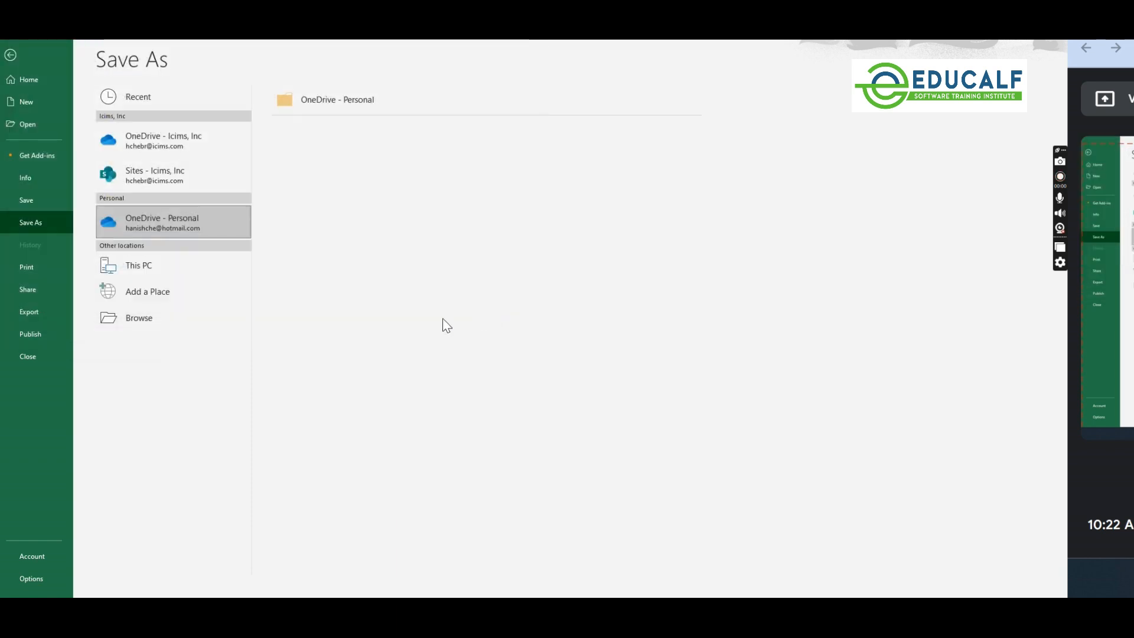
Step: Preview the sheet for printing, try the entire-workbook and selection print options, and return to printing active sheets
left_click(30, 274)
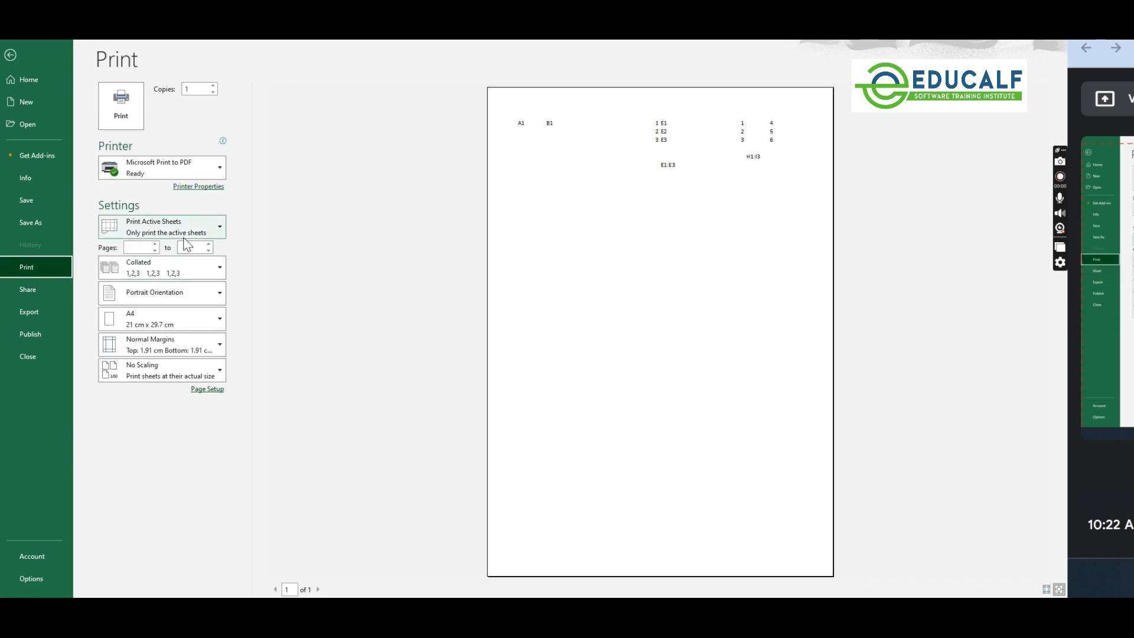
left_click(179, 234)
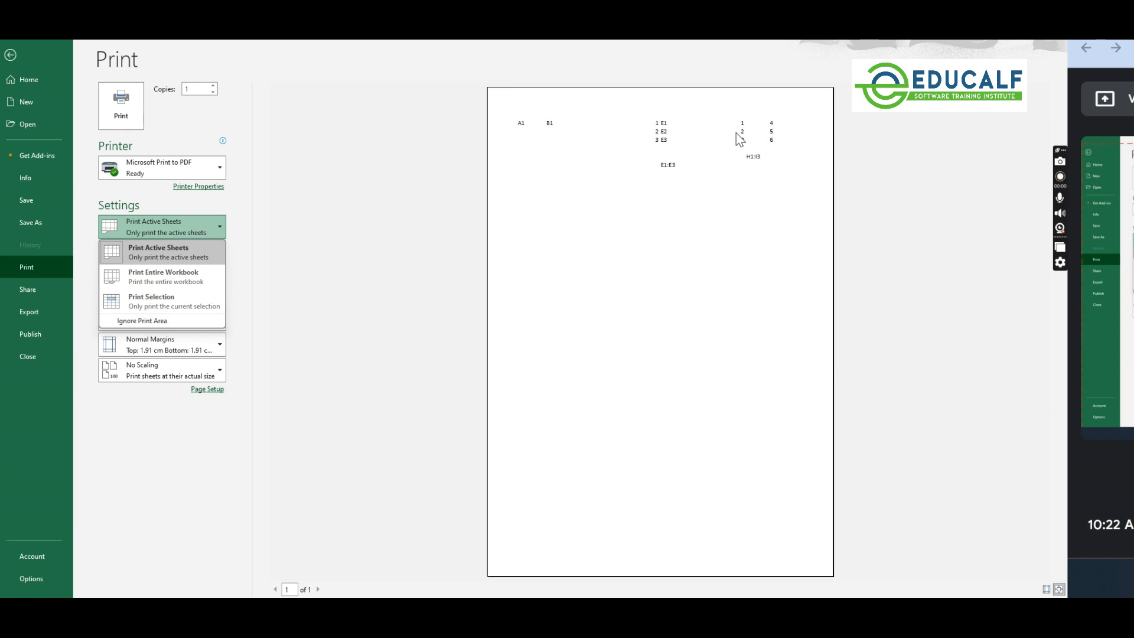
left_click(189, 276)
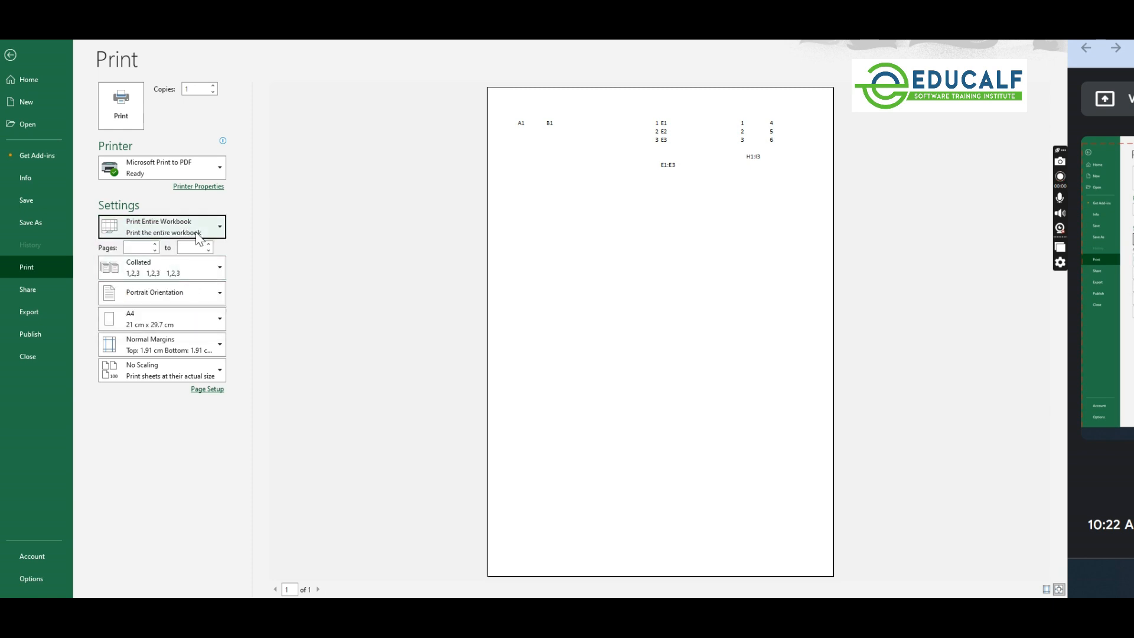
left_click(197, 236)
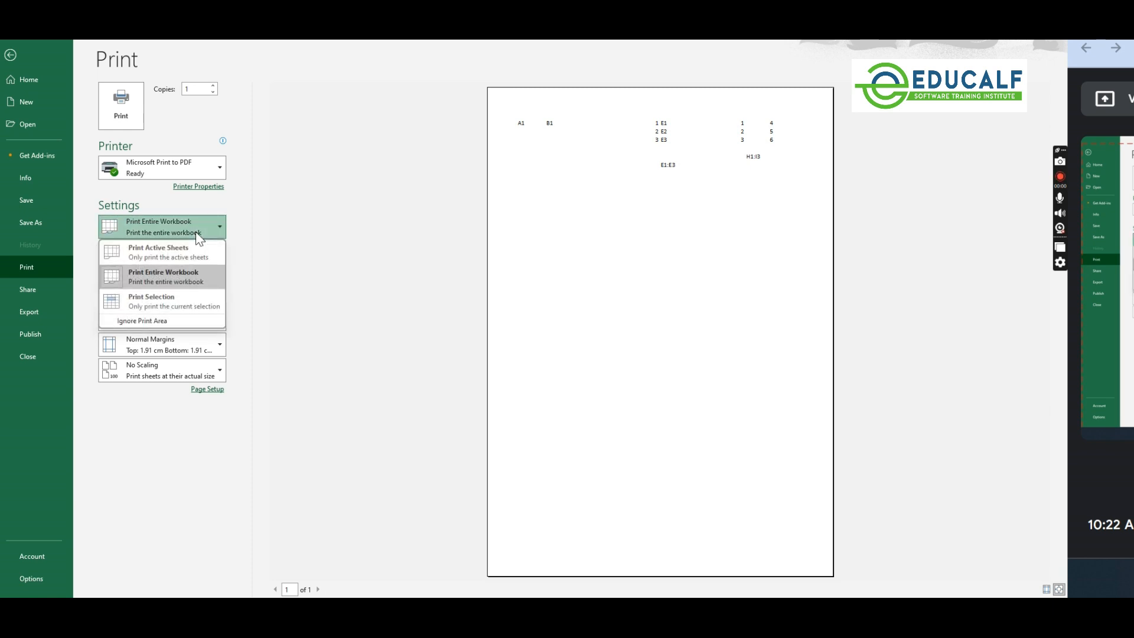
left_click(168, 298)
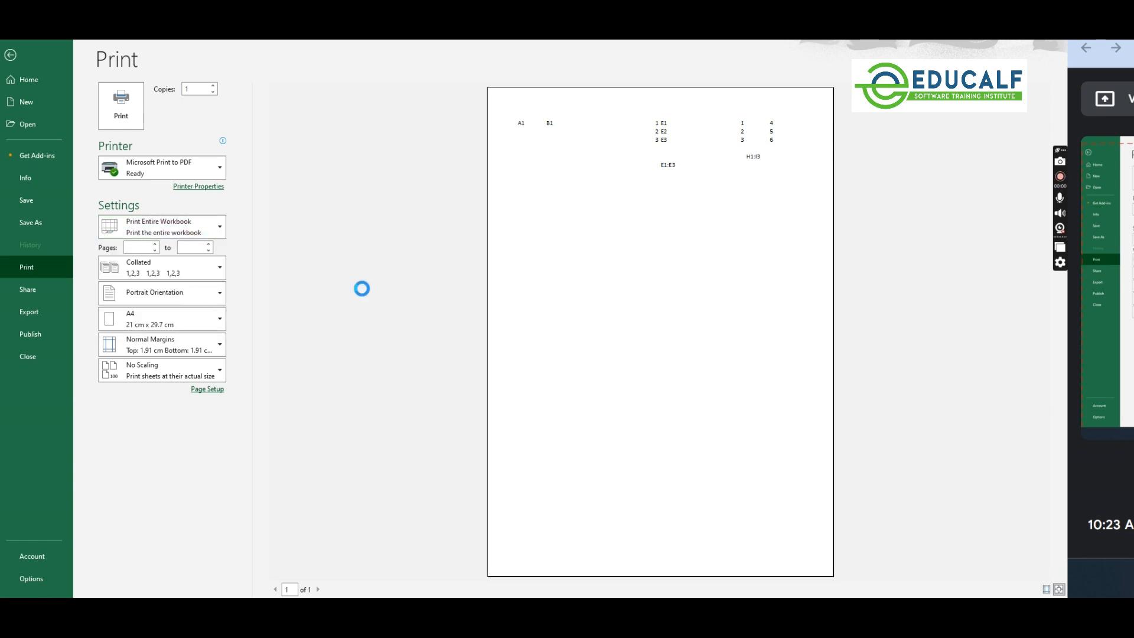
left_click(216, 230)
left_click(151, 258)
left_click(10, 55)
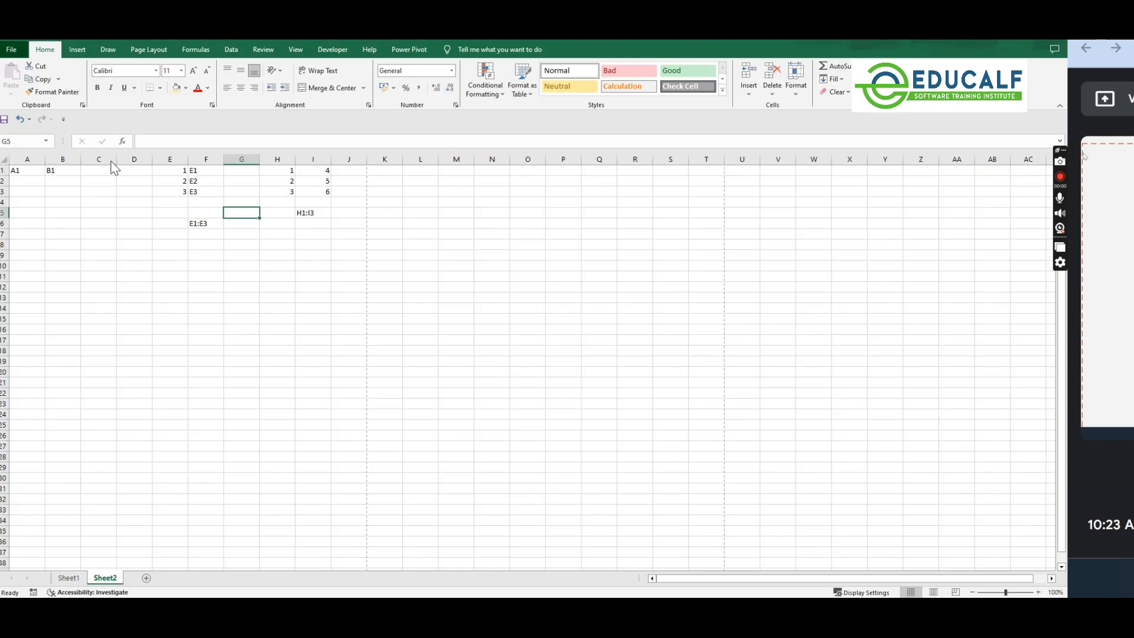
Step: Select the number block H1:I3 and set the print settings to print only the current selection
left_click_drag(286, 172, 324, 195)
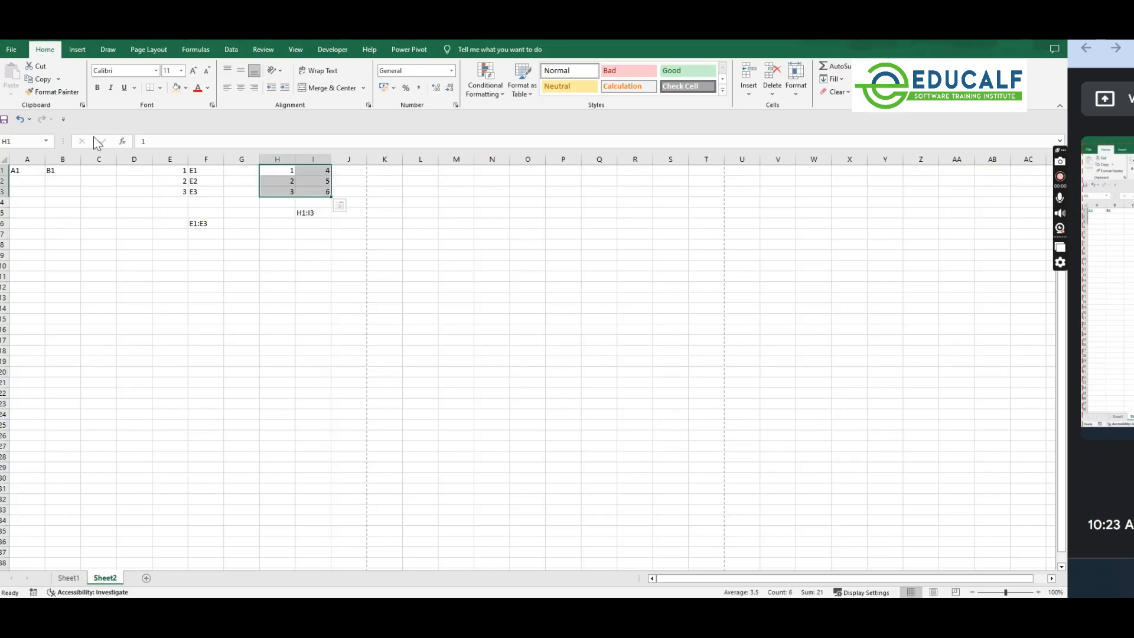
left_click(11, 50)
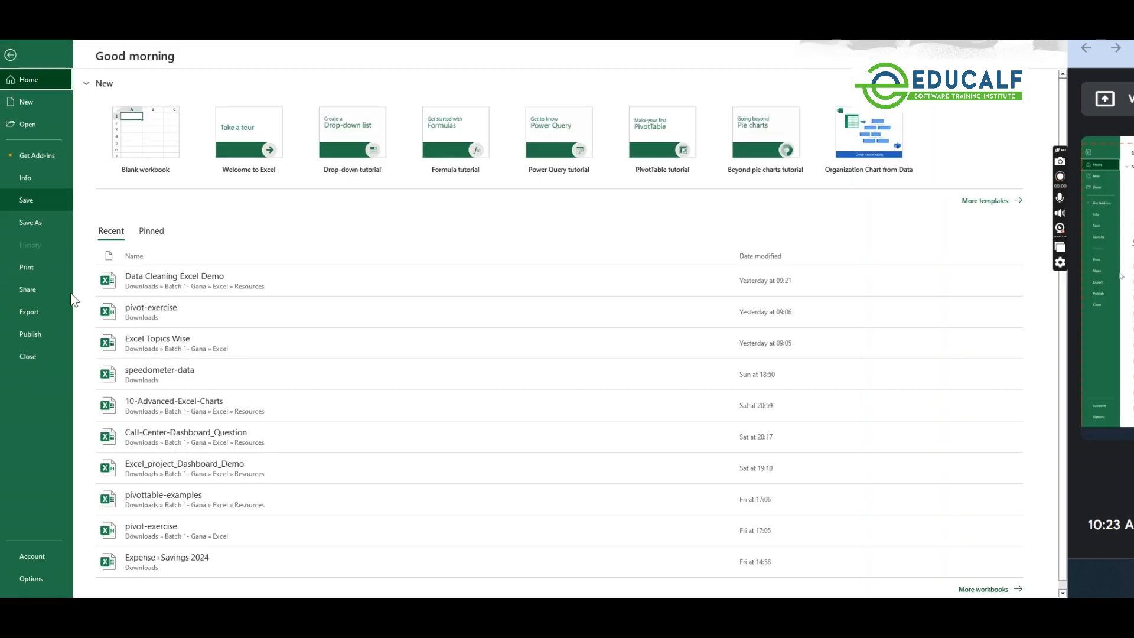
left_click(46, 270)
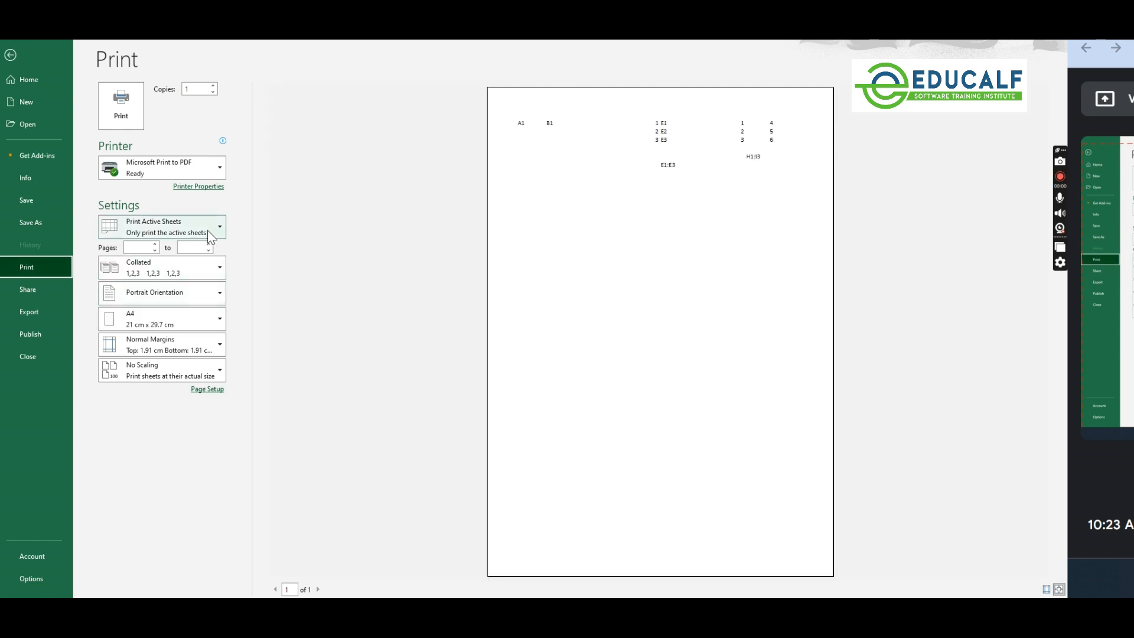
left_click(208, 230)
left_click(168, 295)
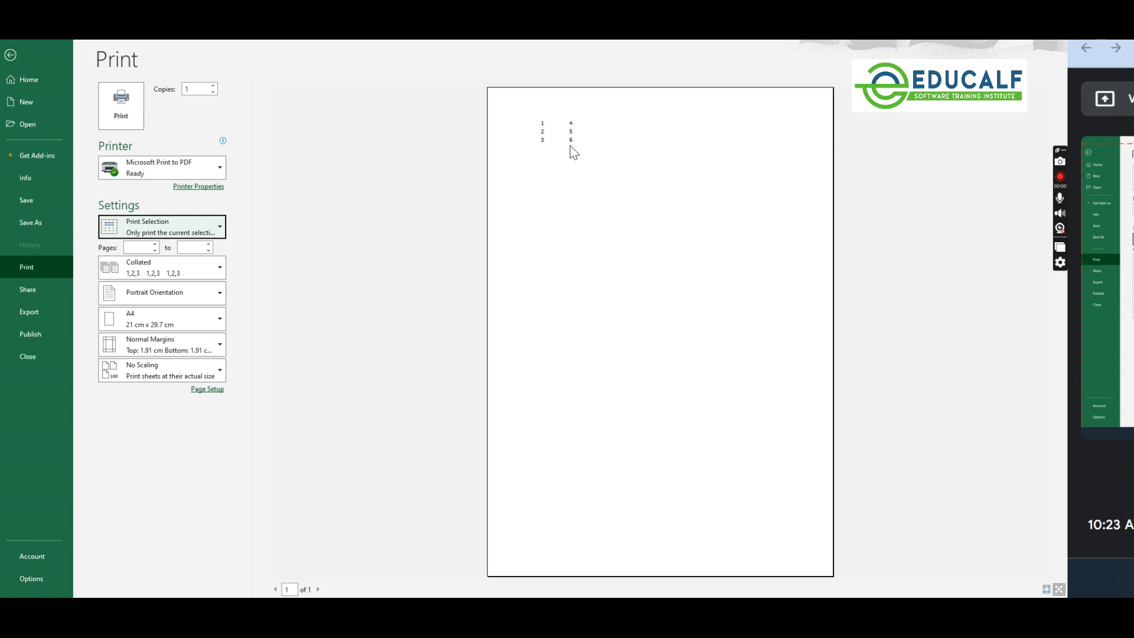
Step: Open the recent workbook Excel_project_Dashboard_Demo and select the metrics table G1:X15 on its Dashboard sheet
mouse_move(743, 617)
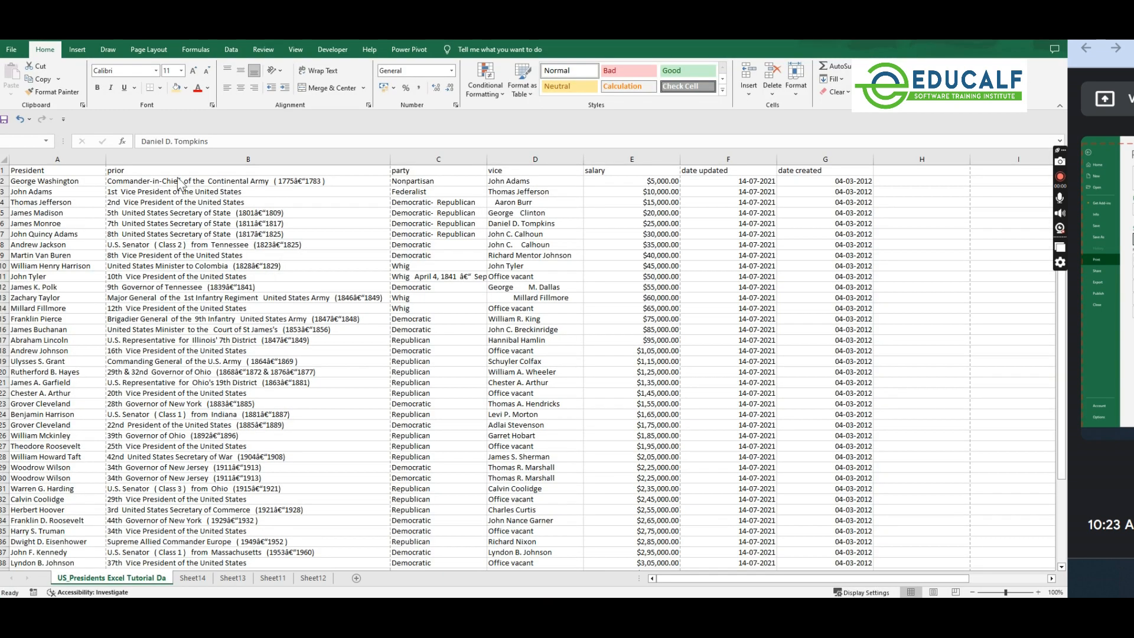
left_click(861, 552)
left_click(9, 49)
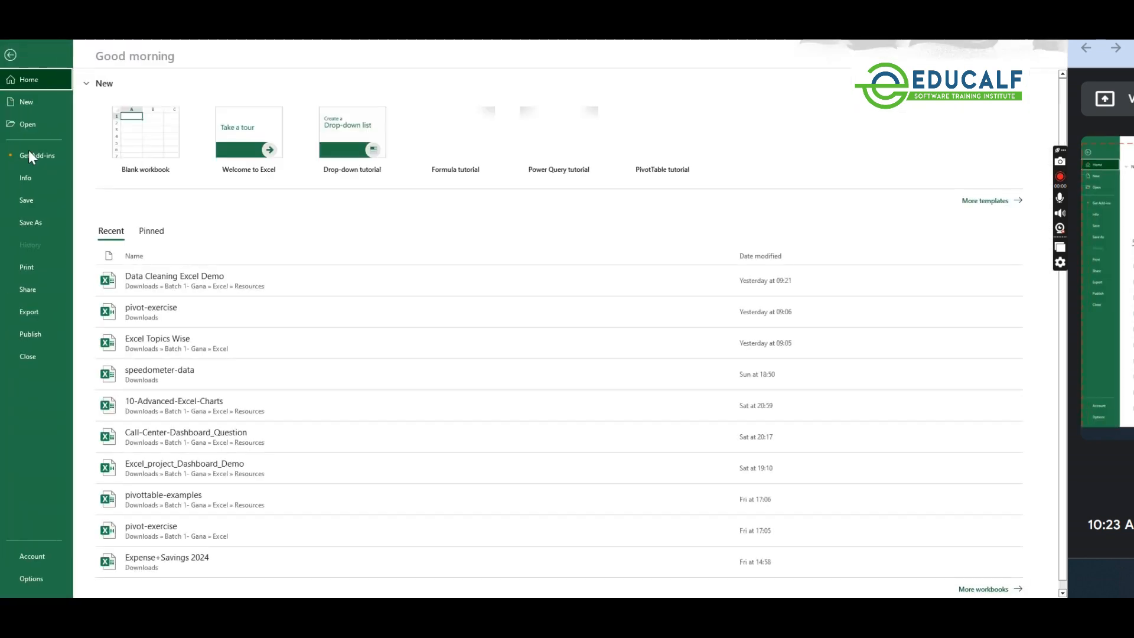
left_click(210, 454)
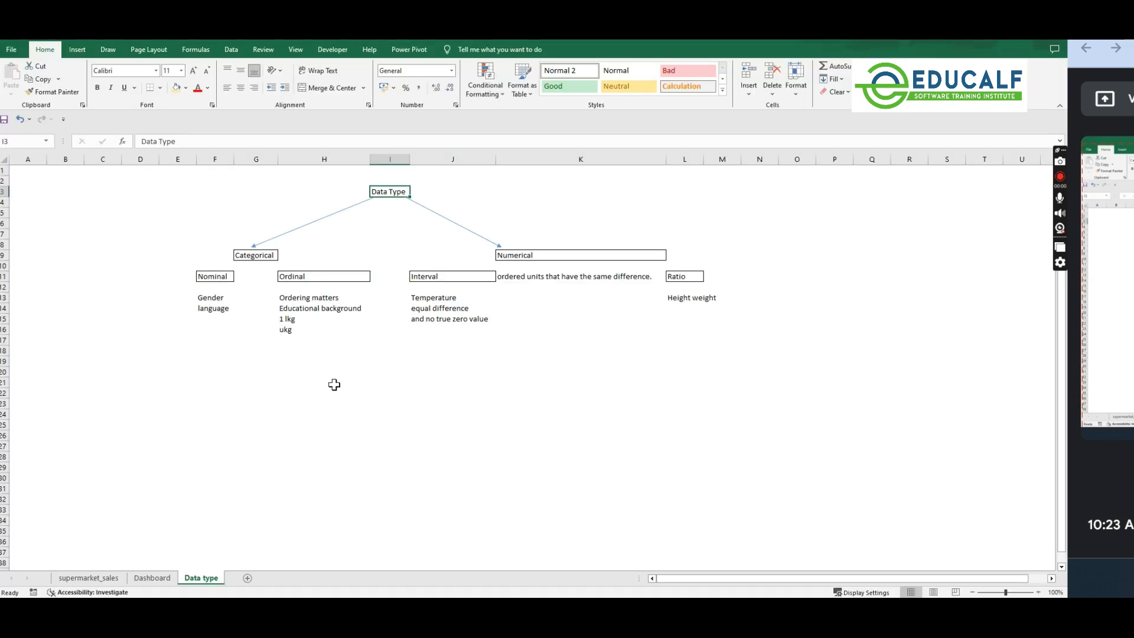
left_click(152, 578)
left_click_drag(293, 172, 967, 332)
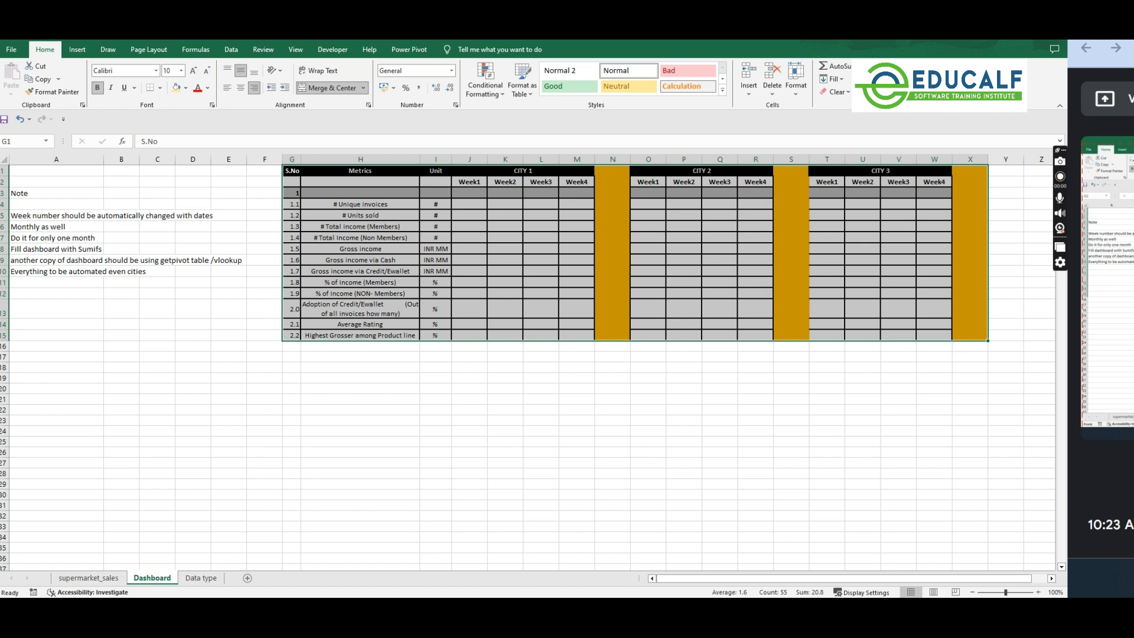
Step: Switch back to the Book1 print preview and examine the orientation, paper size and printer options
left_click(1003, 32)
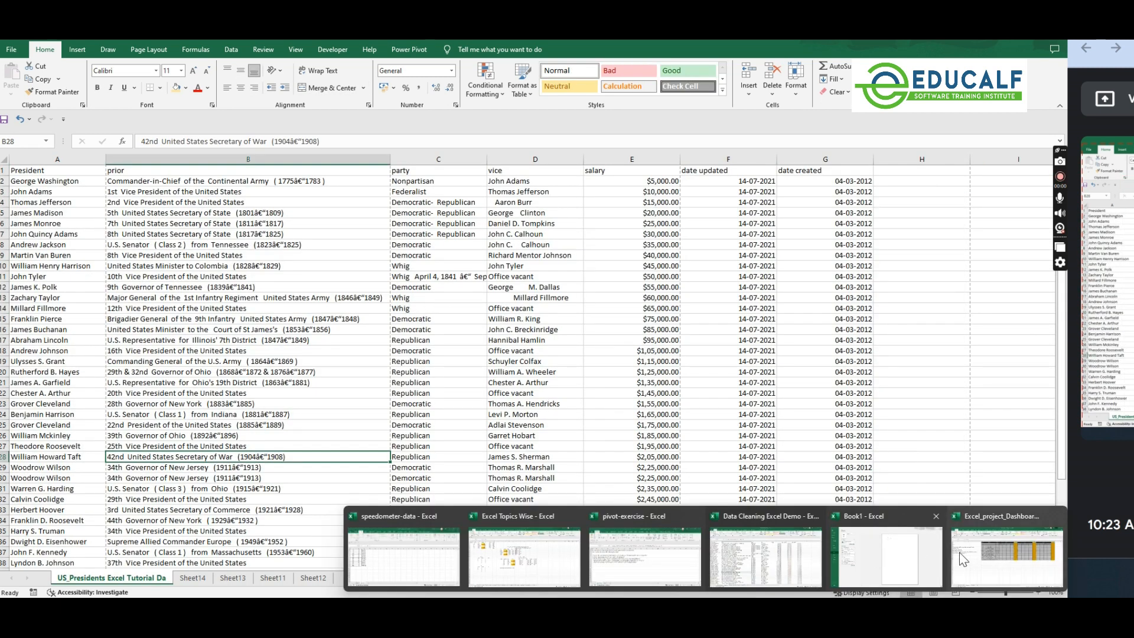
left_click(890, 558)
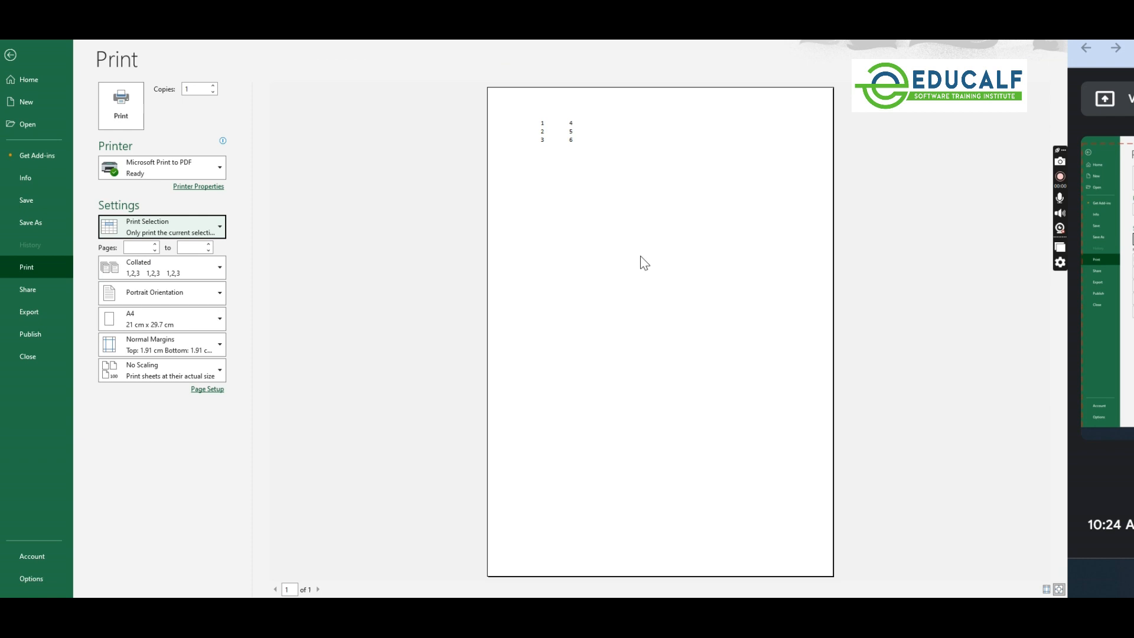
left_click(168, 290)
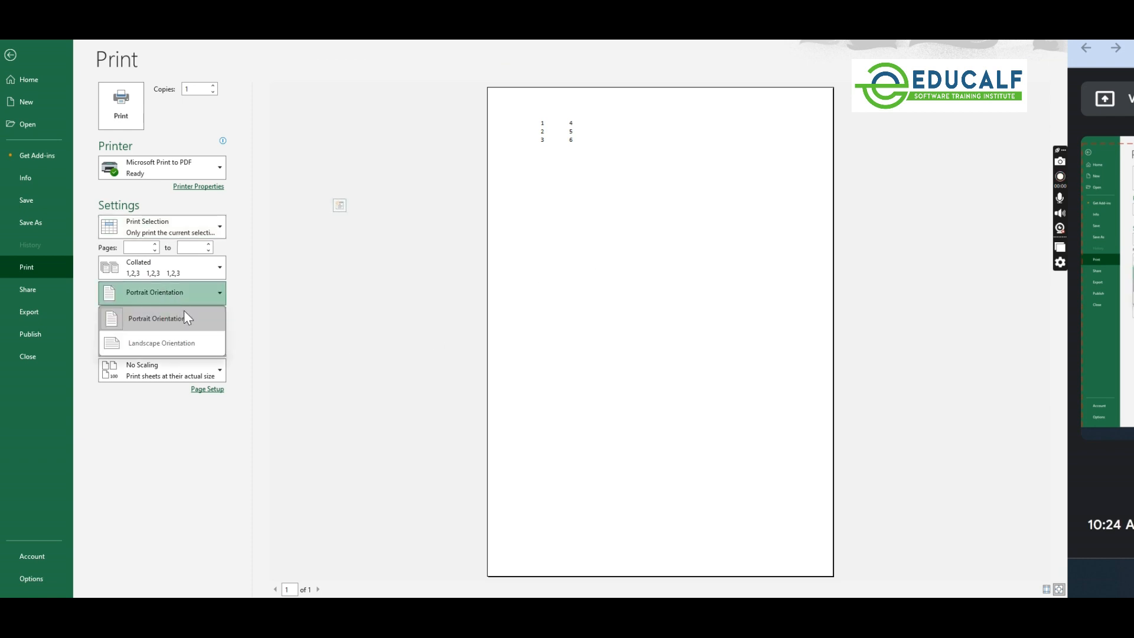
left_click(283, 314)
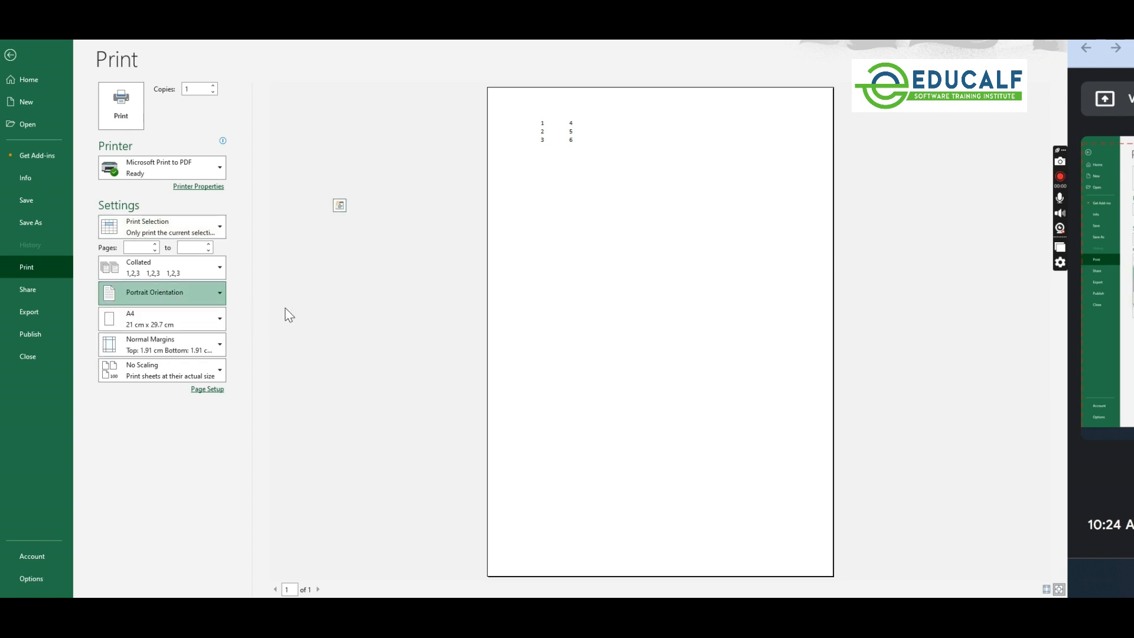
left_click(184, 322)
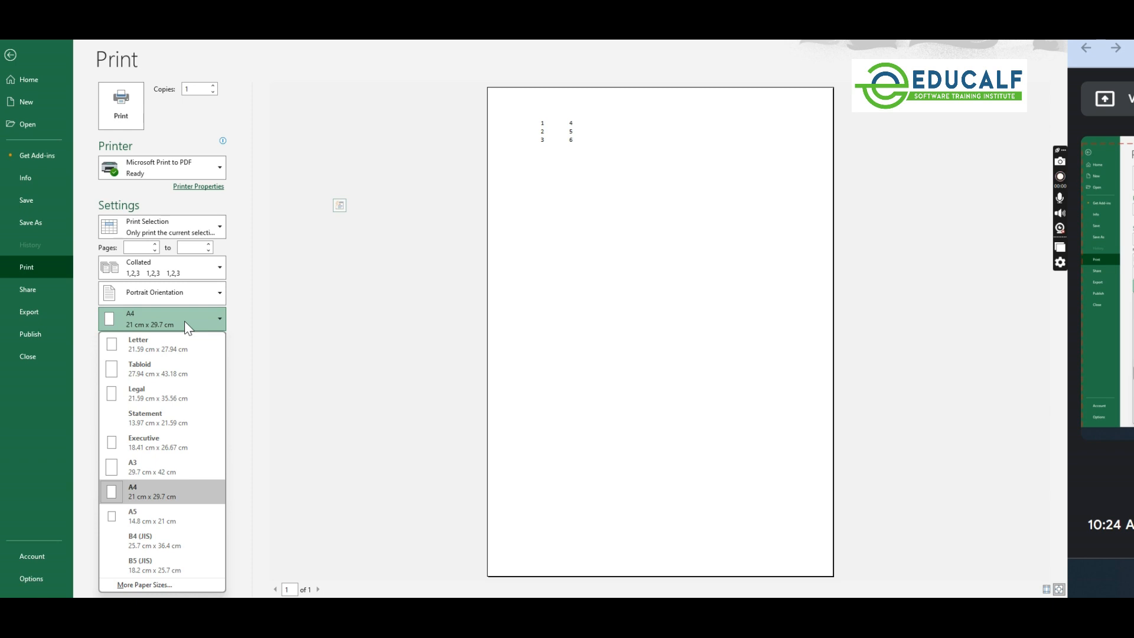
left_click(184, 320)
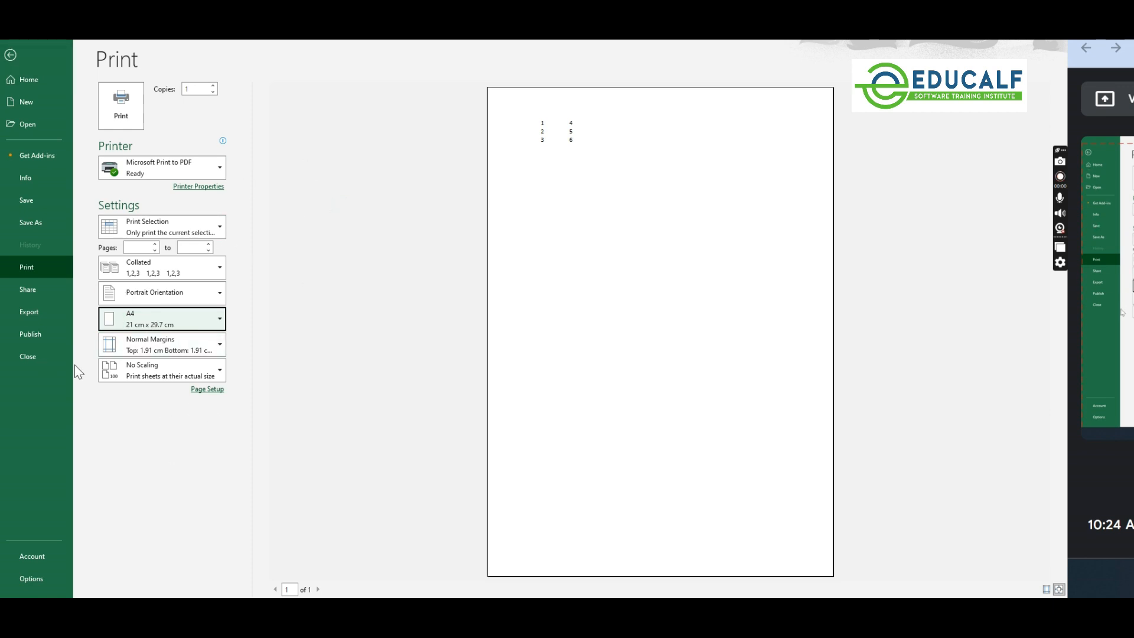
left_click(177, 171)
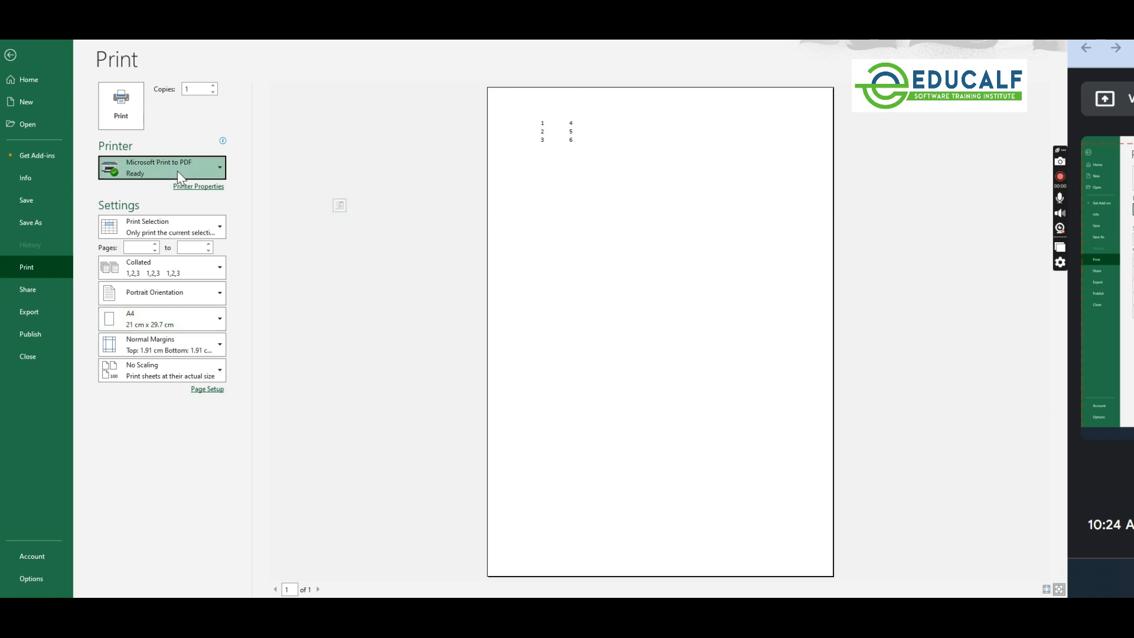
left_click(178, 171)
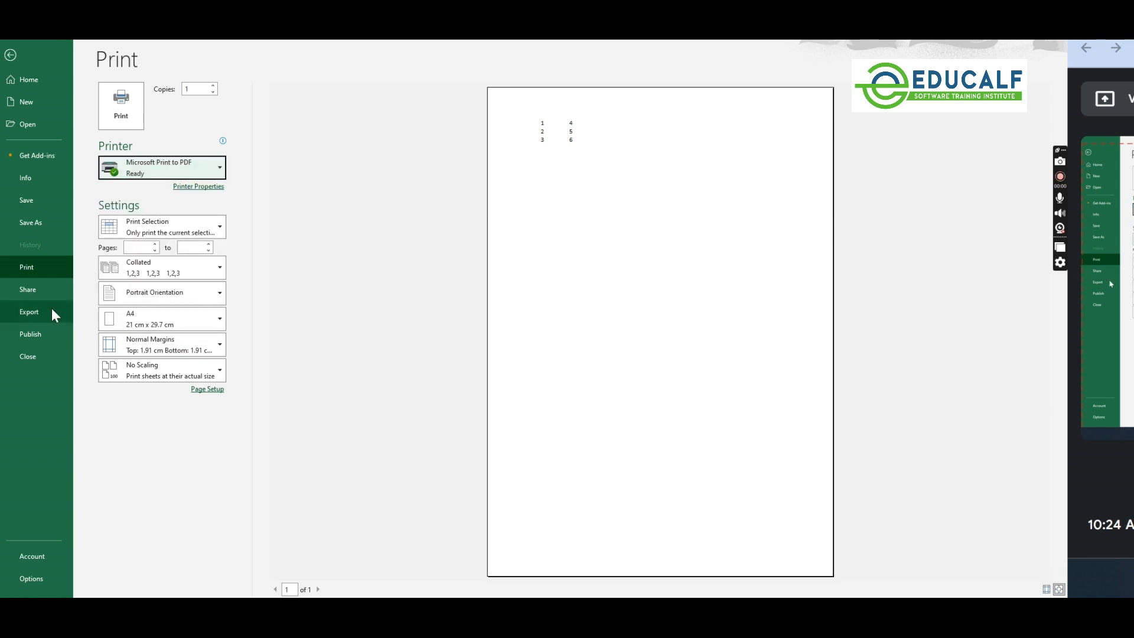
Step: Review the Export, Share by email and Publish to Power BI pages, and return to the worksheet
left_click(35, 296)
left_click(35, 312)
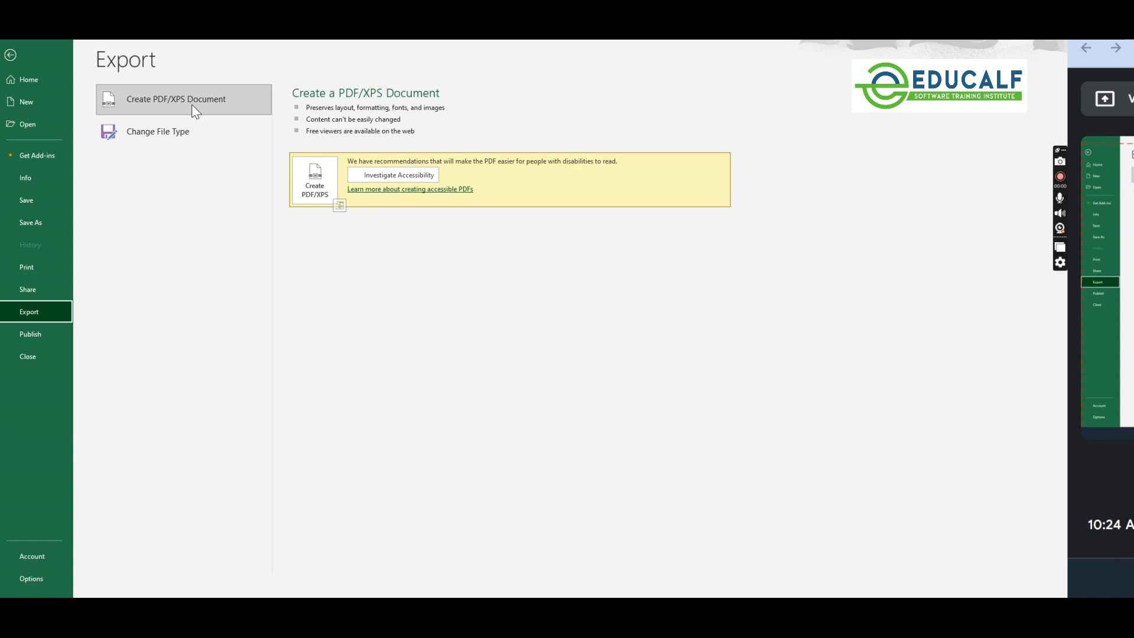
left_click(49, 291)
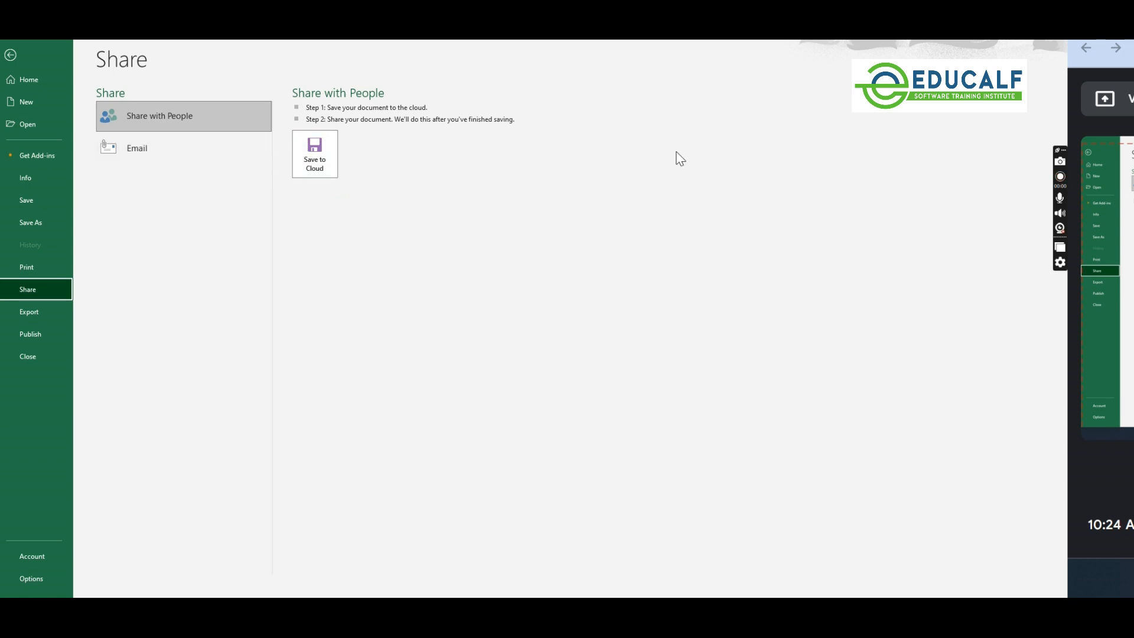
left_click(155, 147)
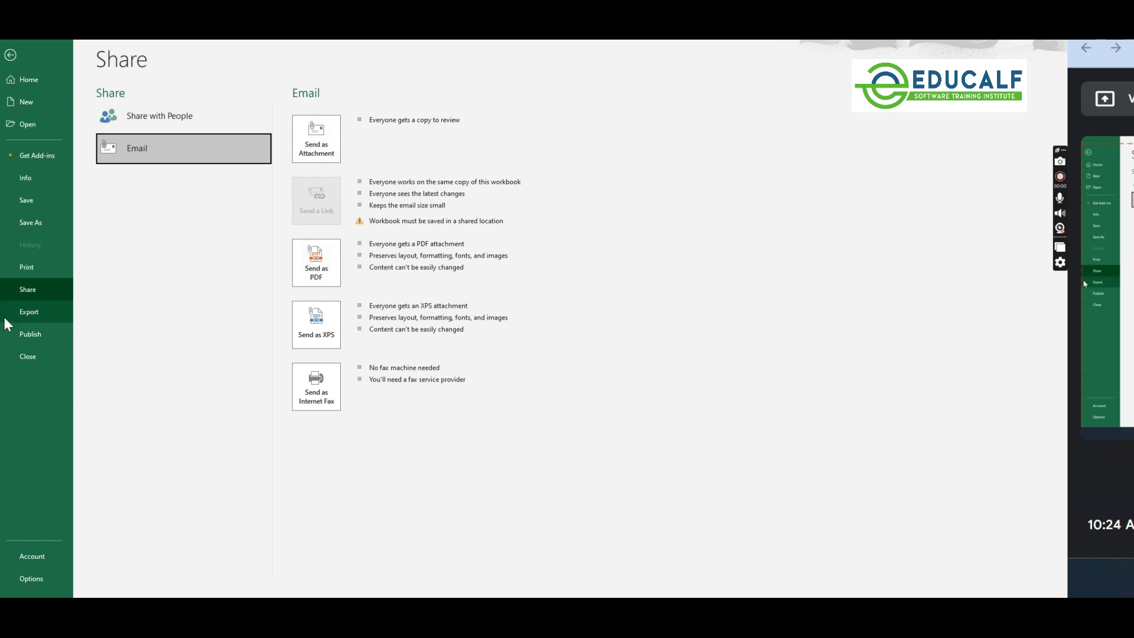
left_click(35, 339)
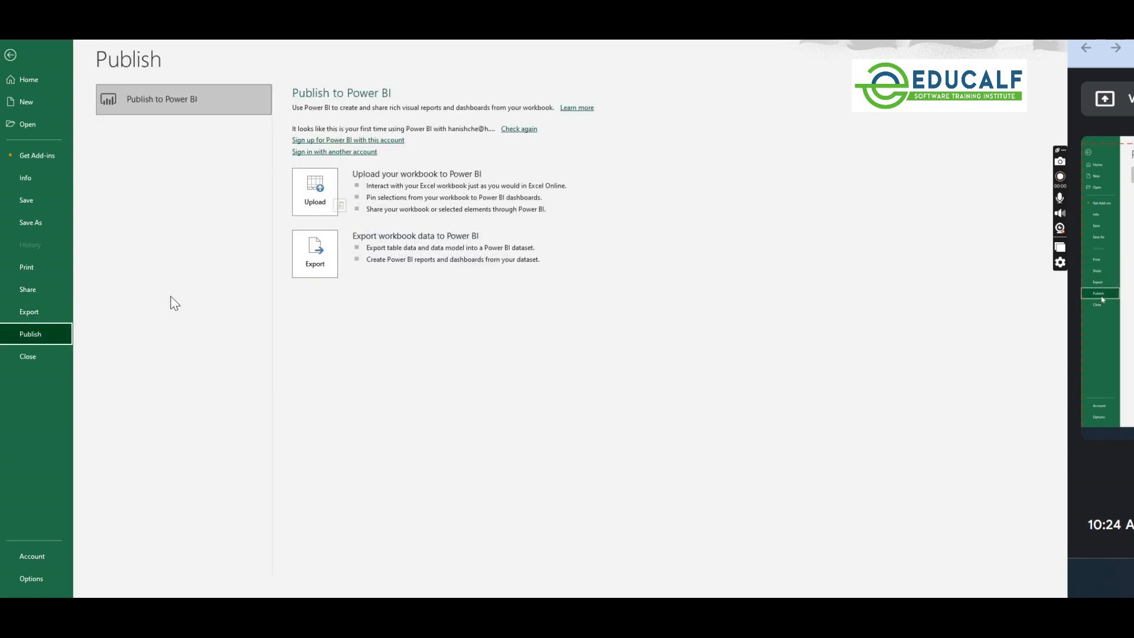
left_click(197, 100)
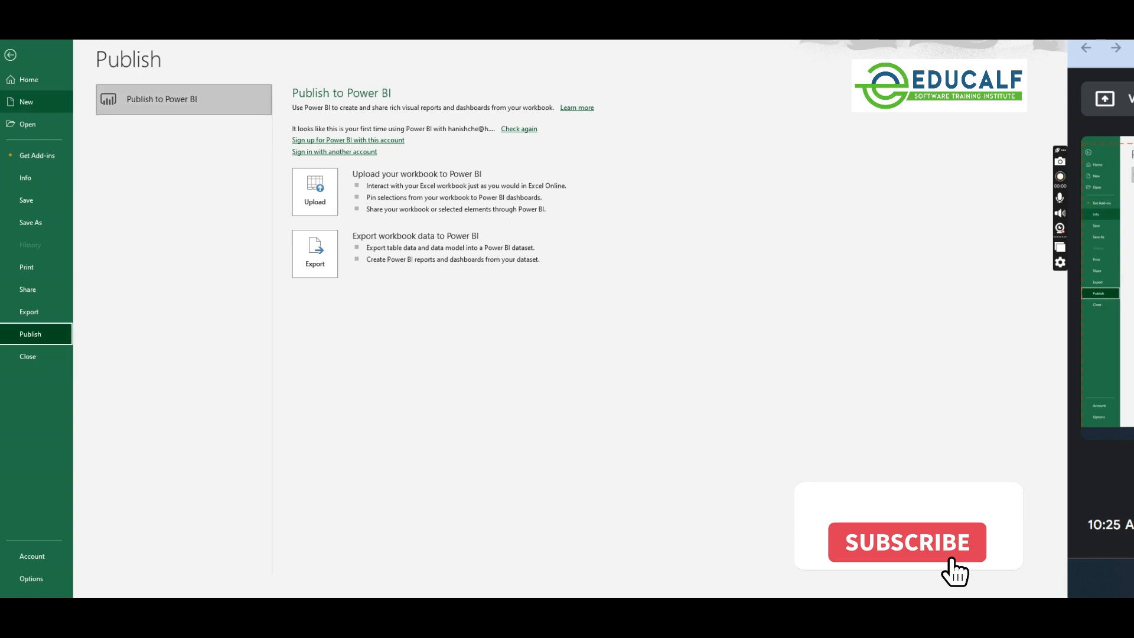
left_click(10, 54)
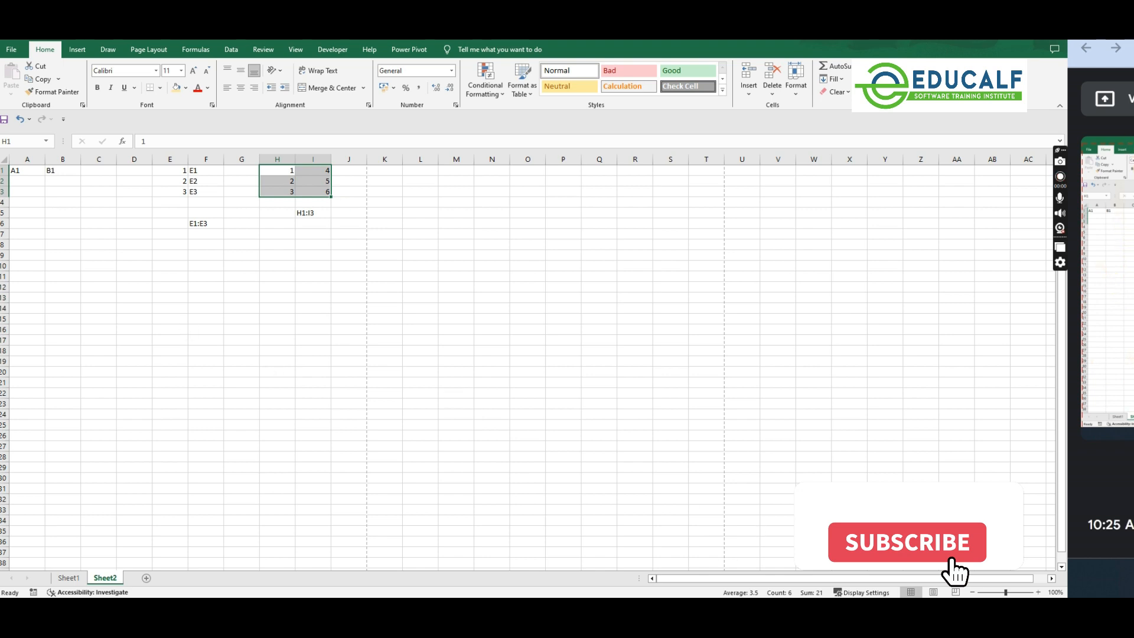
Step: Switch to the Word document Excel Class Doc and highlight the Excel Fill topic
left_click(668, 611)
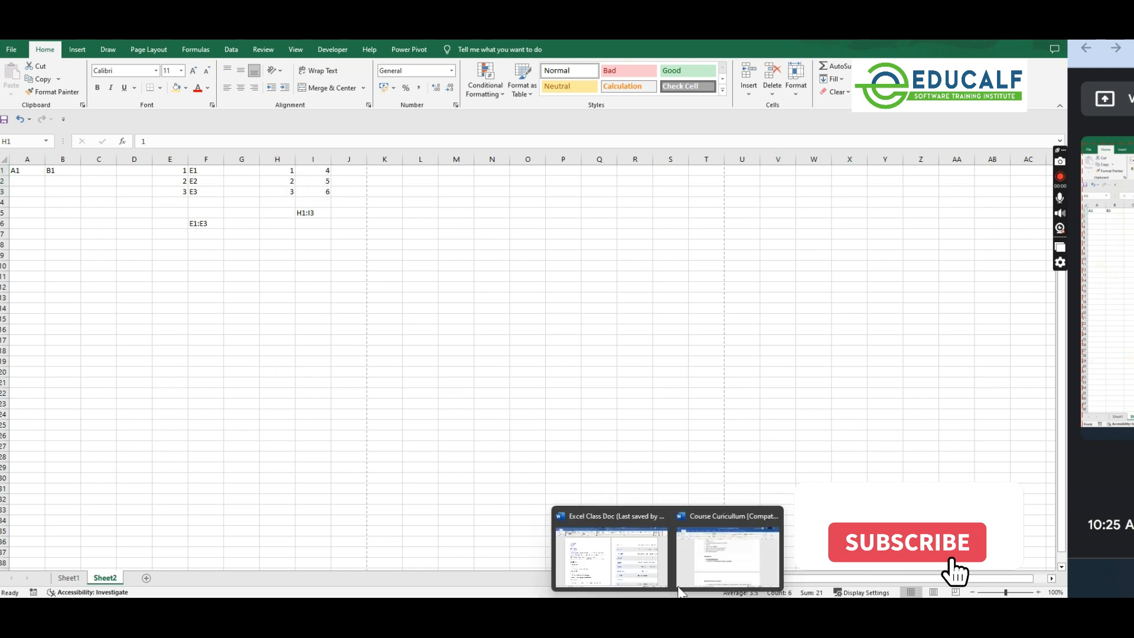
left_click(658, 576)
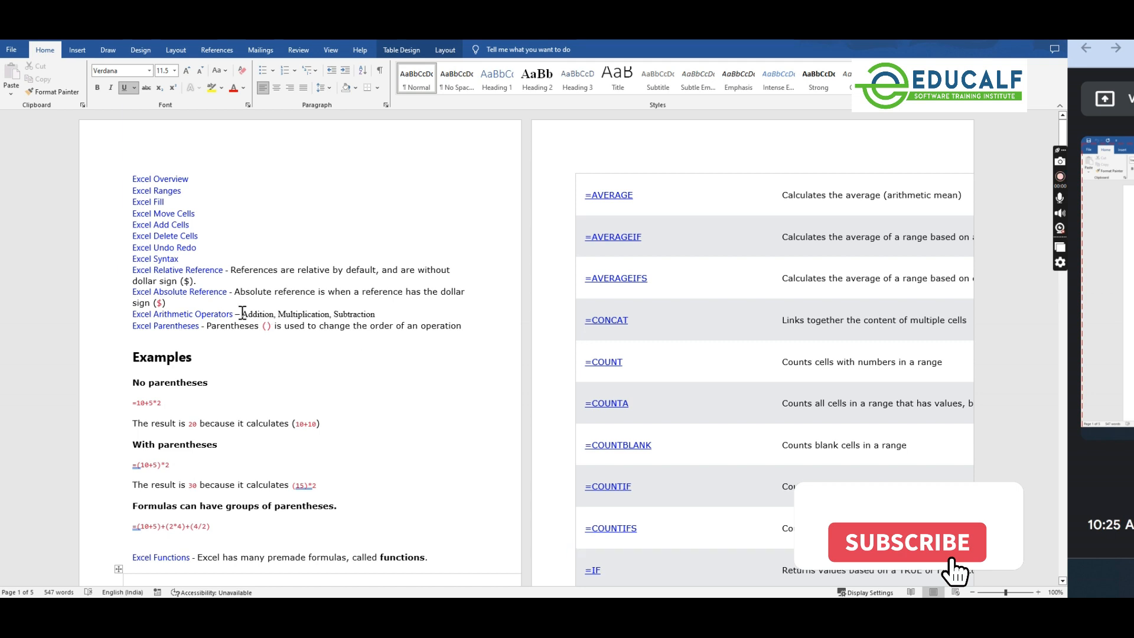
mouse_move(181, 190)
left_mouse_down()
mouse_move(131, 181)
mouse_move(133, 202)
mouse_move(164, 202)
left_mouse_up()
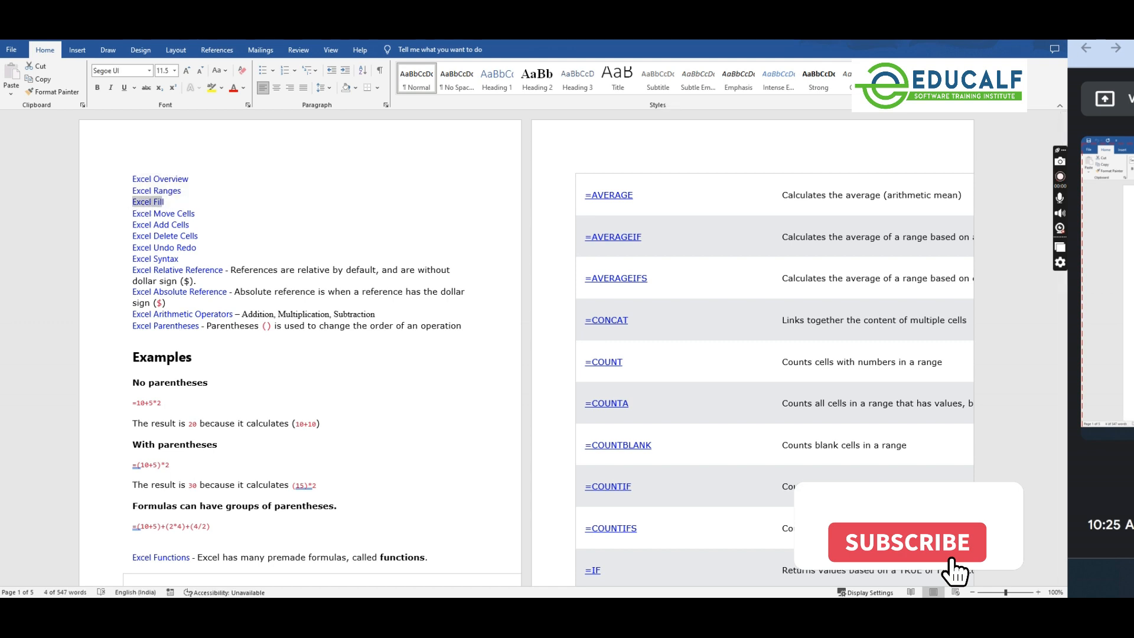
Step: Return to the Excel workbook and enter 1, 2 and 3 down cells M8:M10 of Sheet2
key("alt+Tab")
left_click(447, 244)
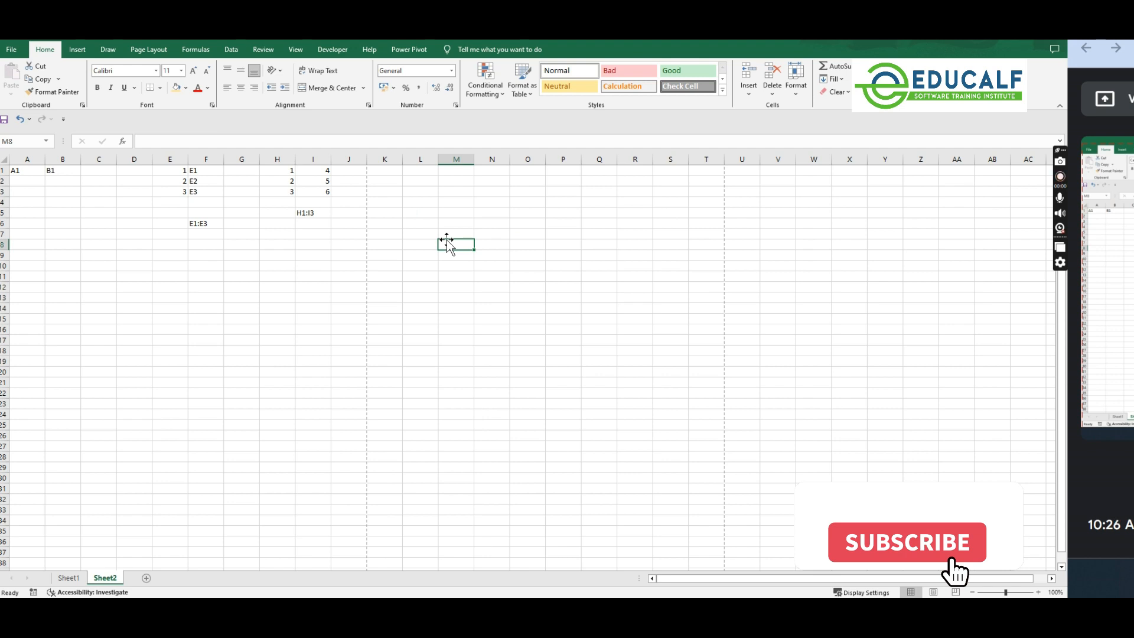
type("1")
key("Return")
type("2")
key("Return")
type("3")
key("Return")
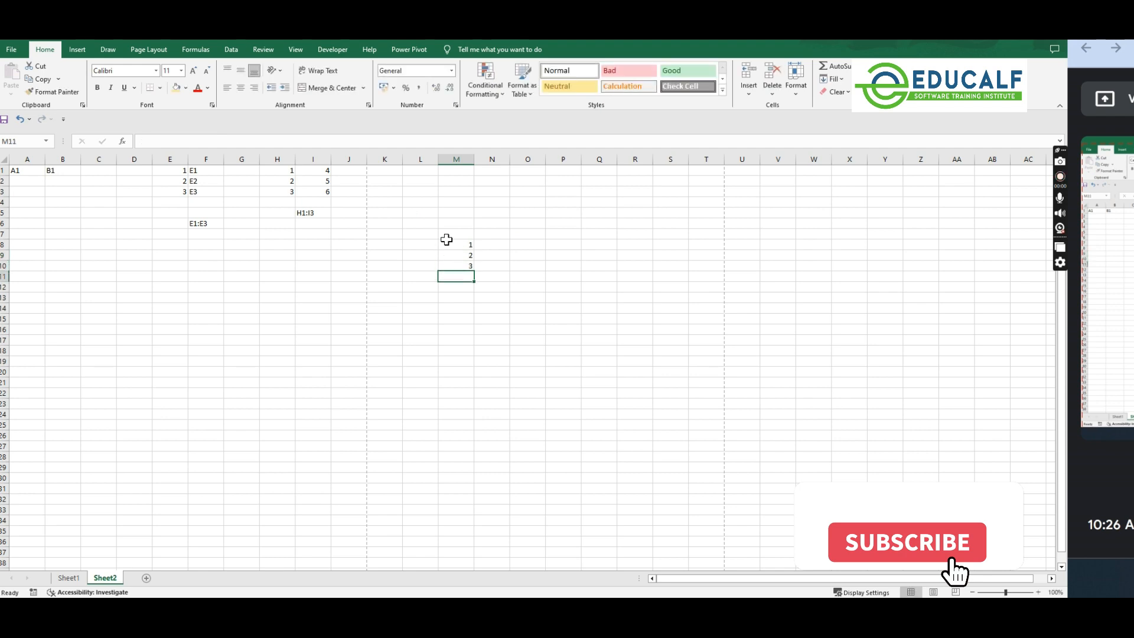
Step: Clear M10 and fill the series from M8:M9 down to 25 in M32
left_click(463, 266)
key("Delete")
left_click_drag(469, 246, 468, 254)
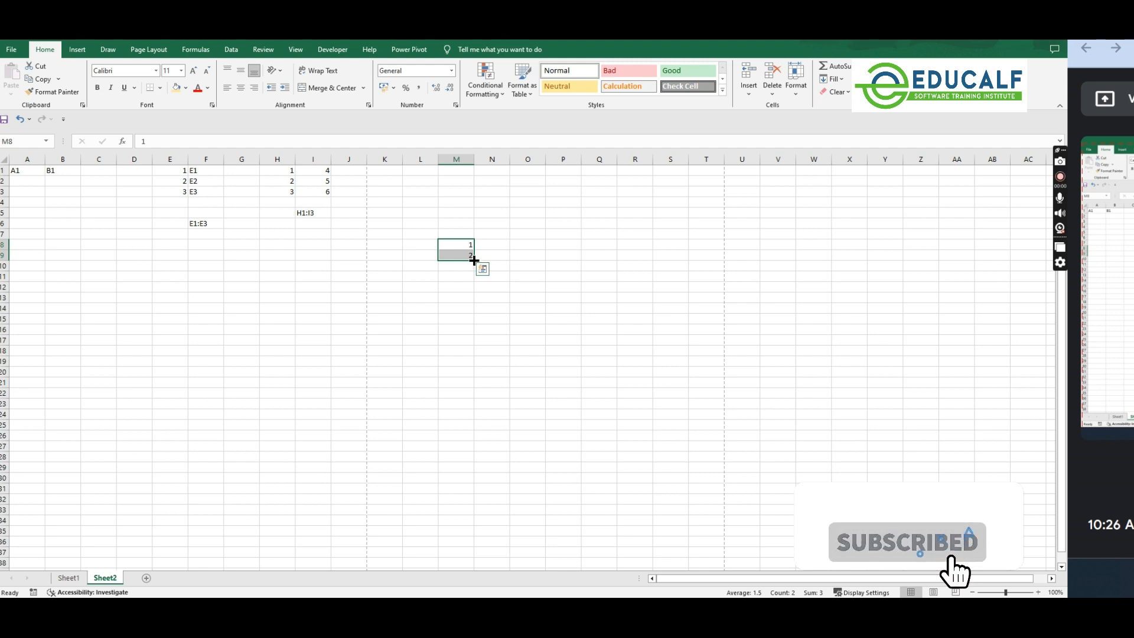
left_click_drag(474, 259, 477, 506)
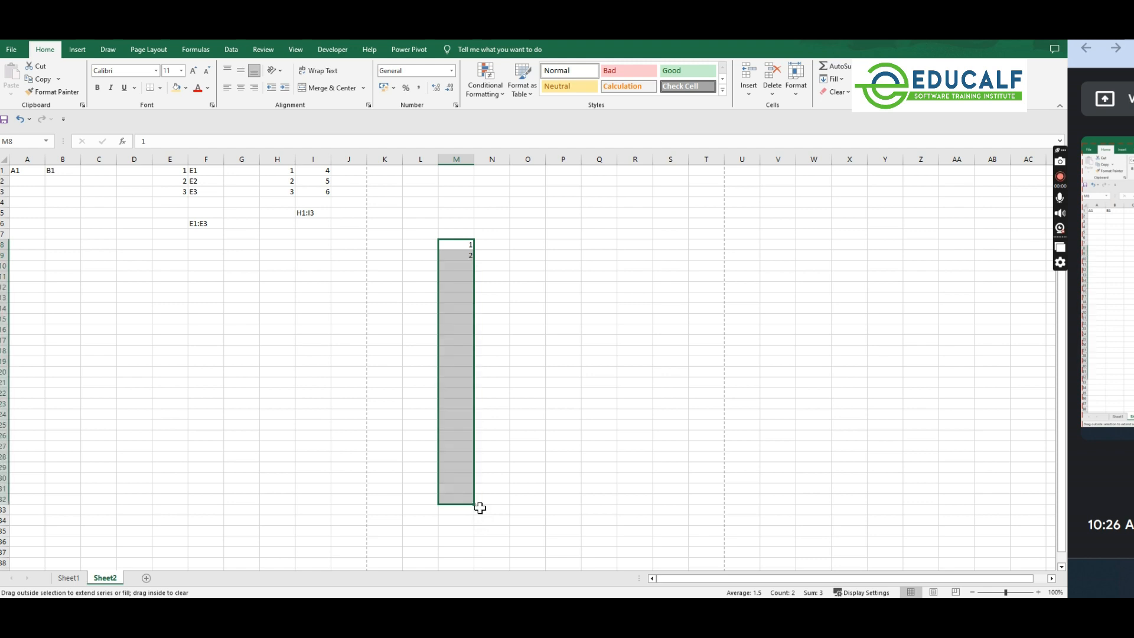
left_click_drag(468, 269, 467, 506)
left_click(466, 502)
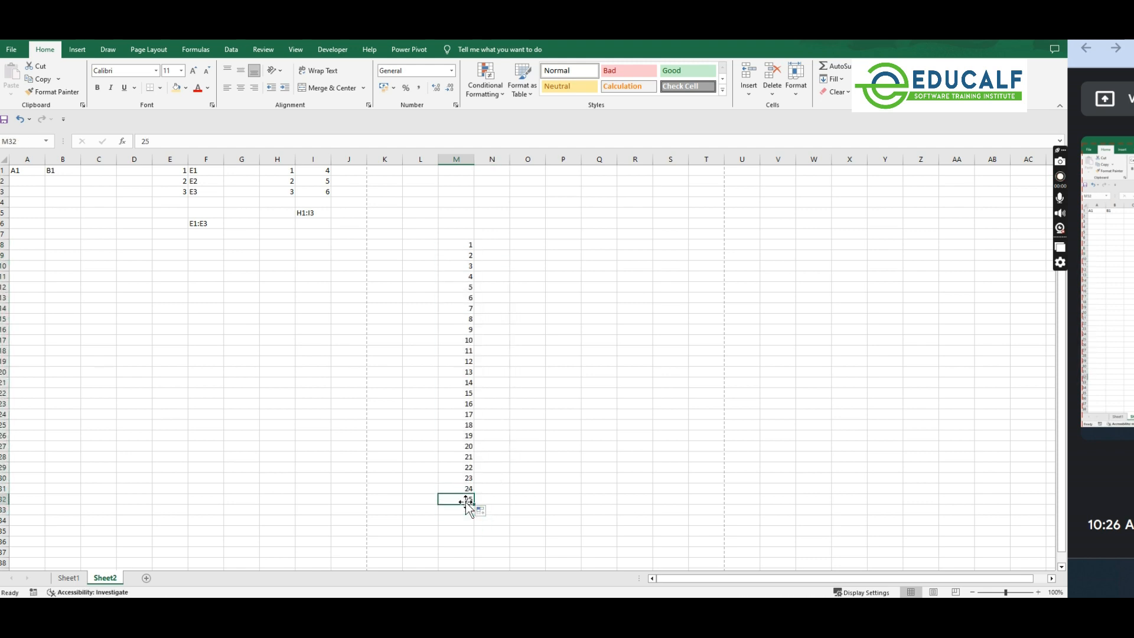
Step: Extend the number series in column M down to 100 in row 107
left_click_drag(468, 245, 472, 504)
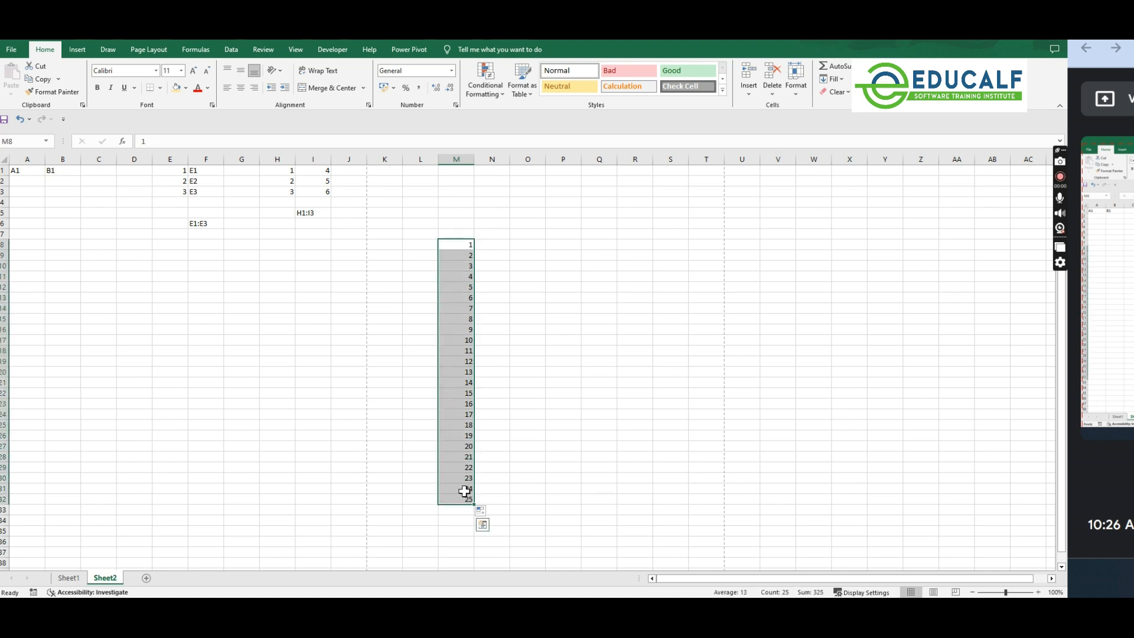
left_click(464, 489)
left_click(468, 248)
left_click_drag(468, 249, 461, 530)
left_click(469, 248)
left_click(467, 499)
scroll(468, 497, "up", 20)
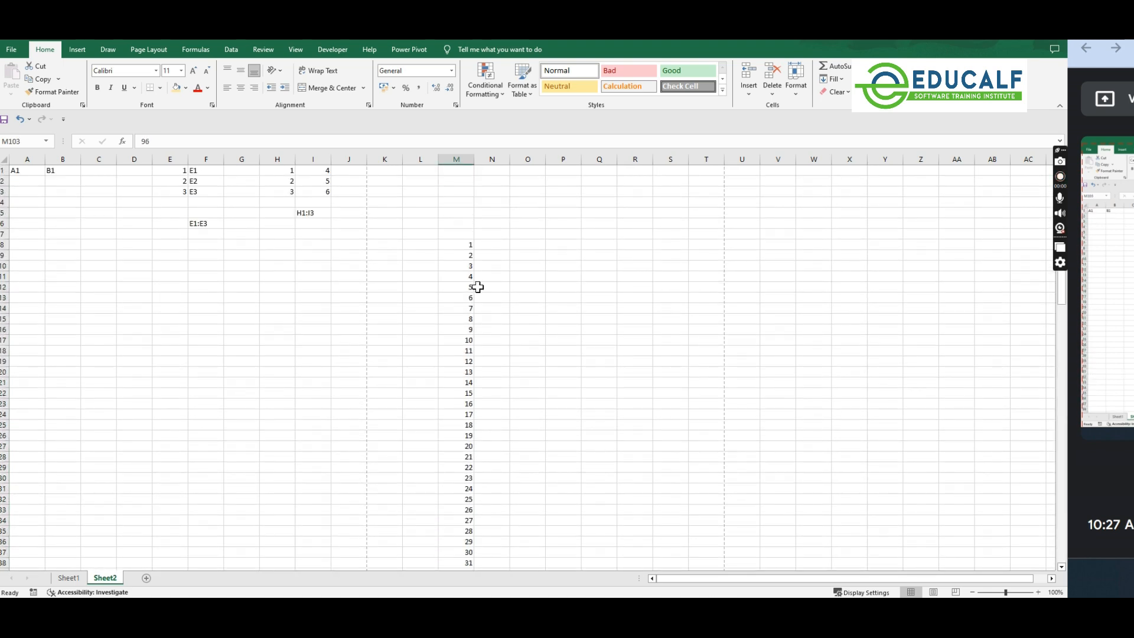
left_click(467, 245)
key("ctrl+shift+Down")
key("Delete")
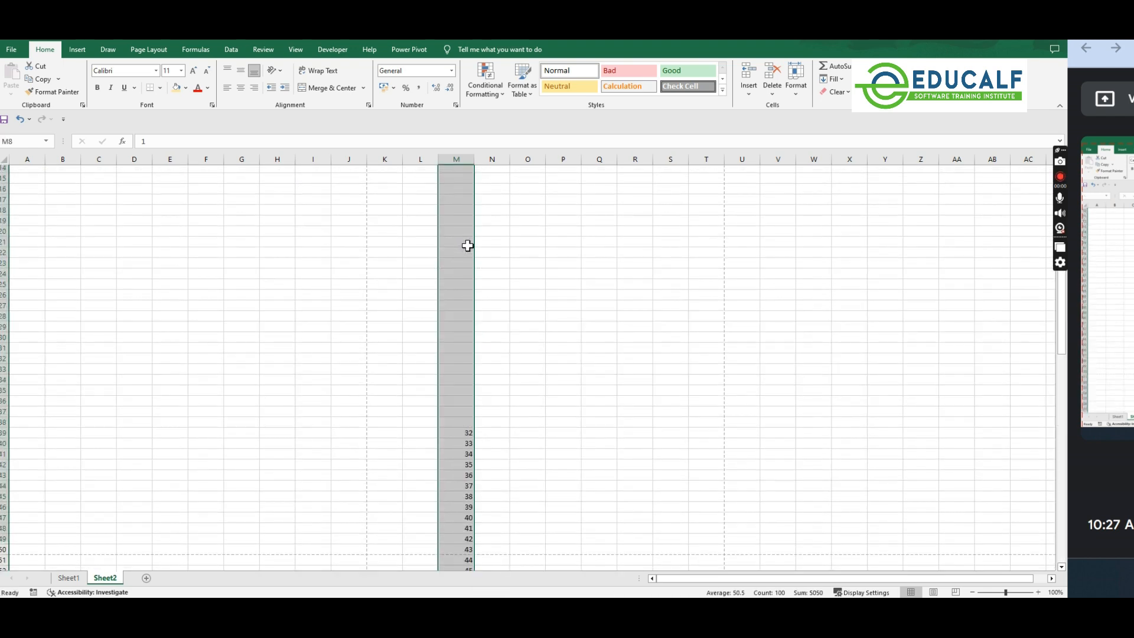
left_click(467, 245)
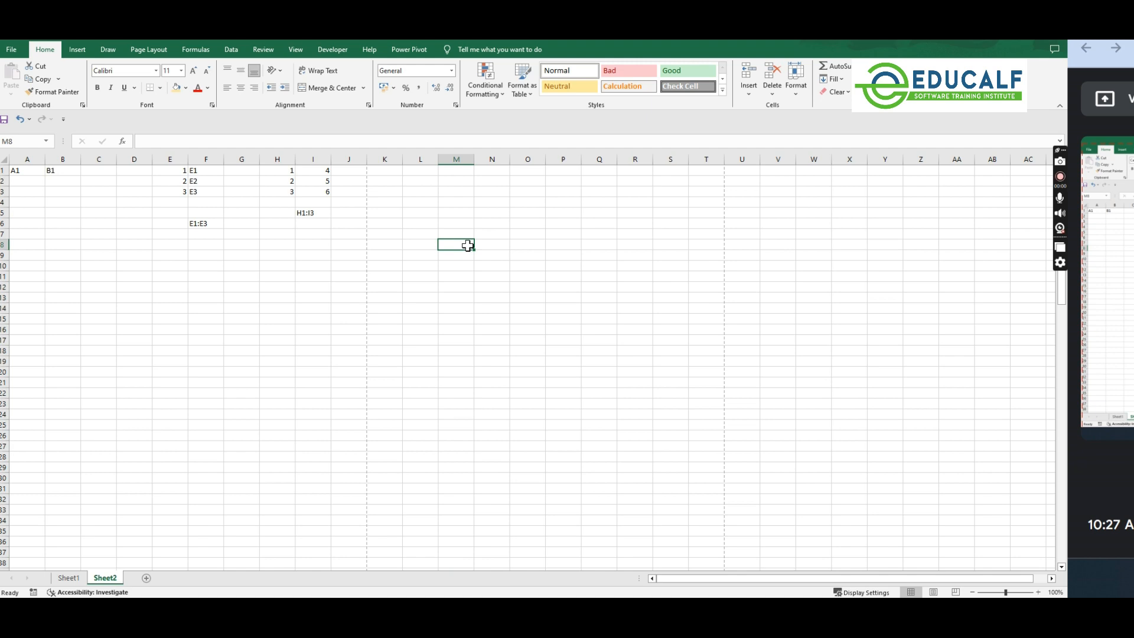
key("ctrl+z")
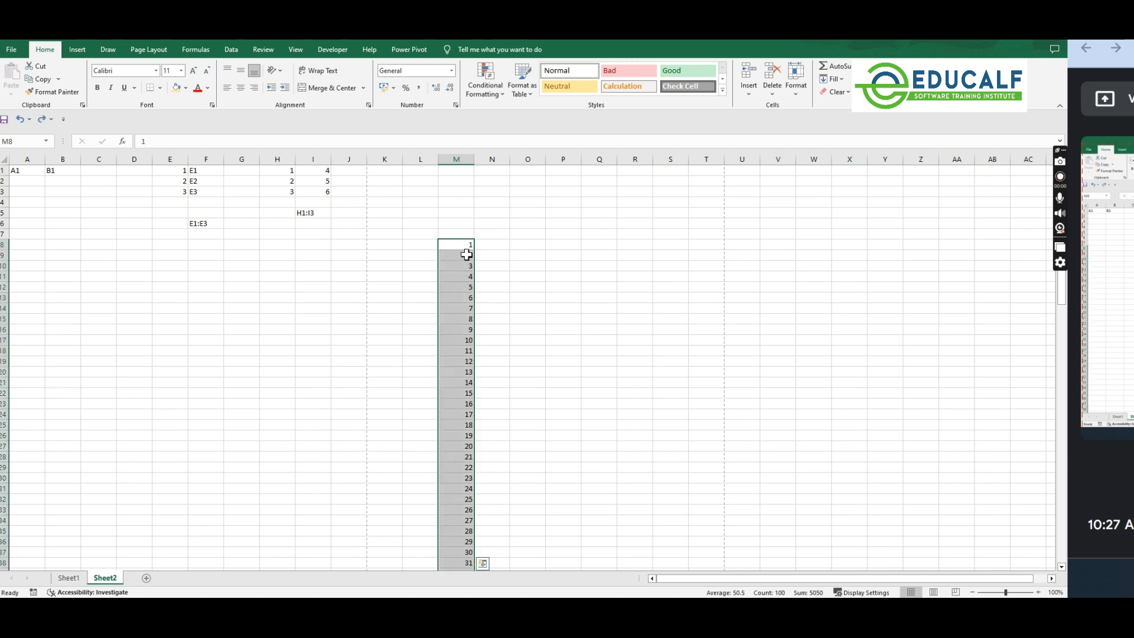
Step: Clear the column M series from M9 downward, keeping only the 1 in M8
left_click(465, 267)
key("ctrl+shift+Down")
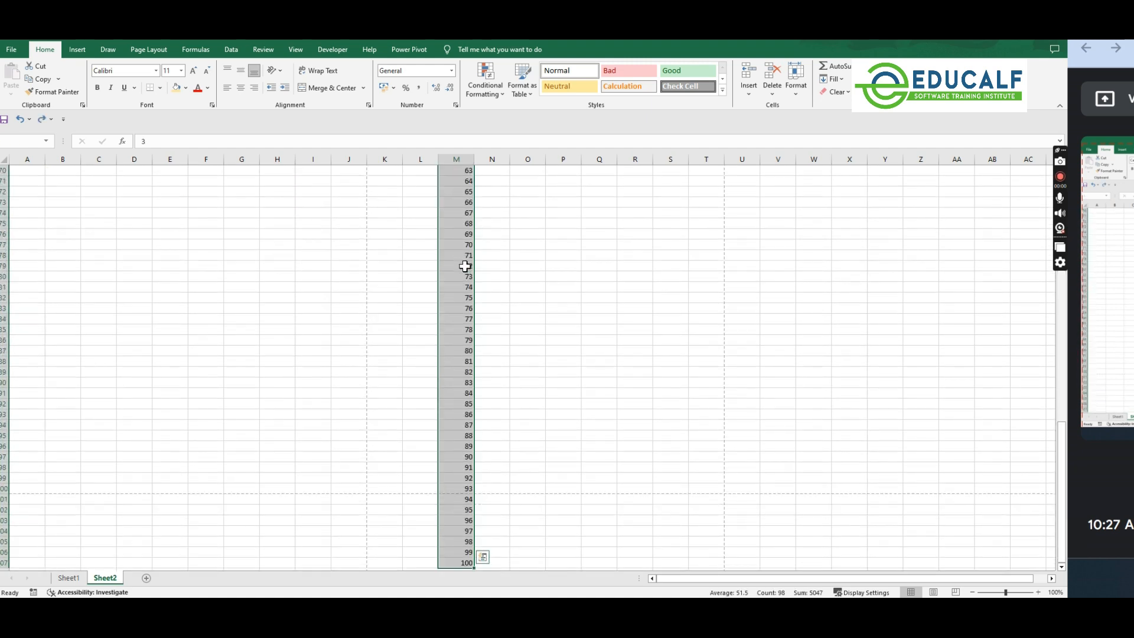
key("Delete")
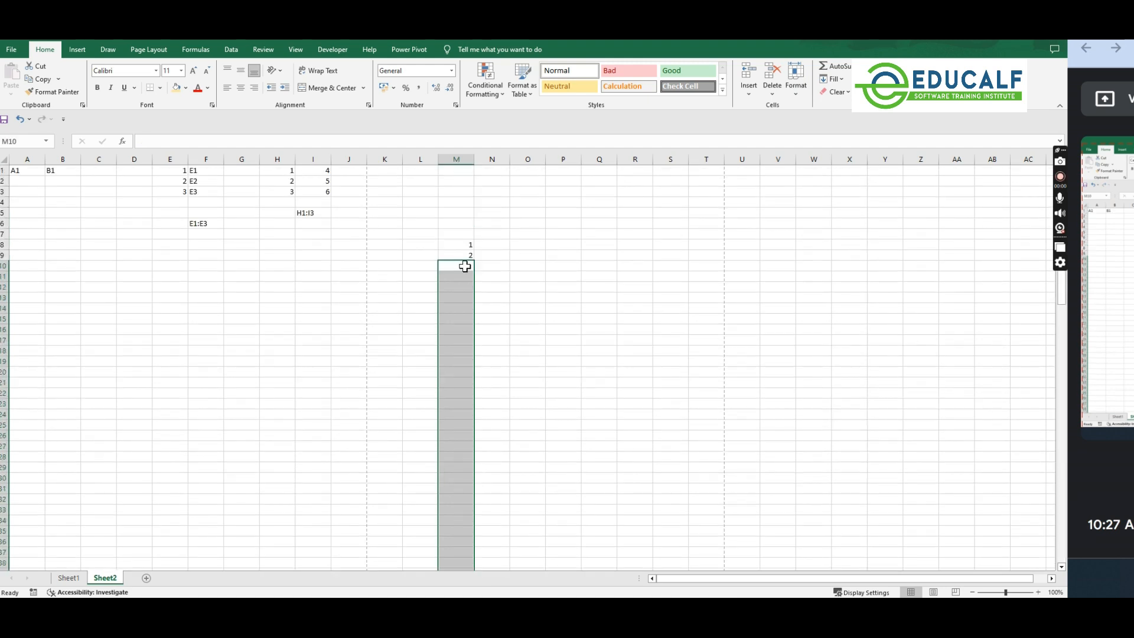
left_click(470, 255)
key("Delete")
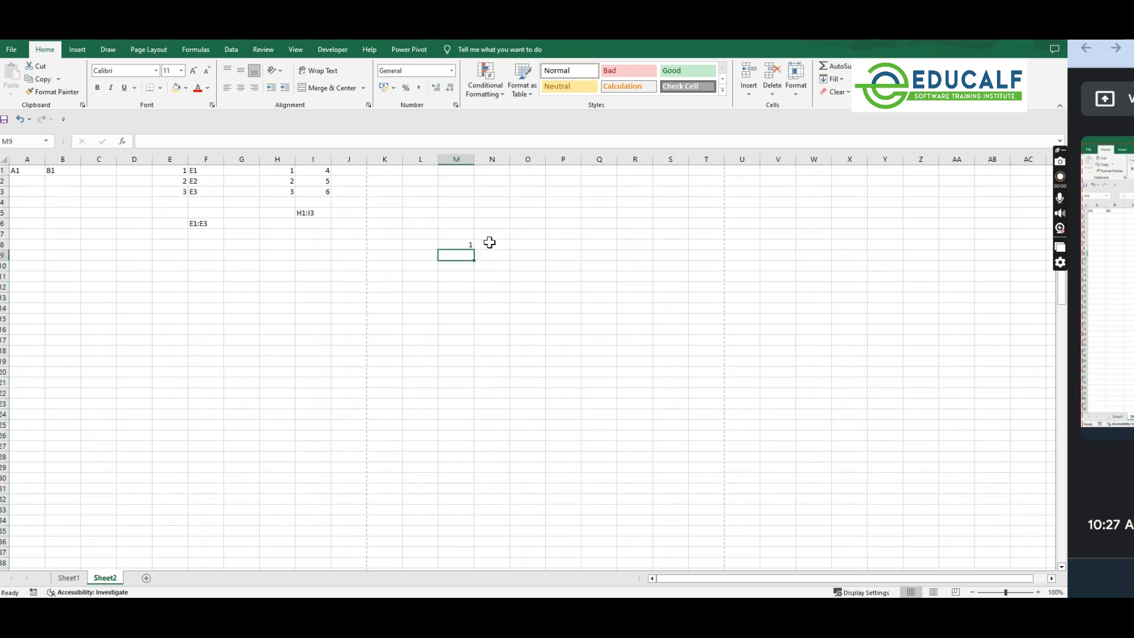
Step: Enter 2 in N8 and fill the series from M8:N8 across the row to 13 in Y8
left_click(493, 247)
type("2")
key("Tab")
left_click(456, 244)
left_click_drag(456, 244, 896, 246)
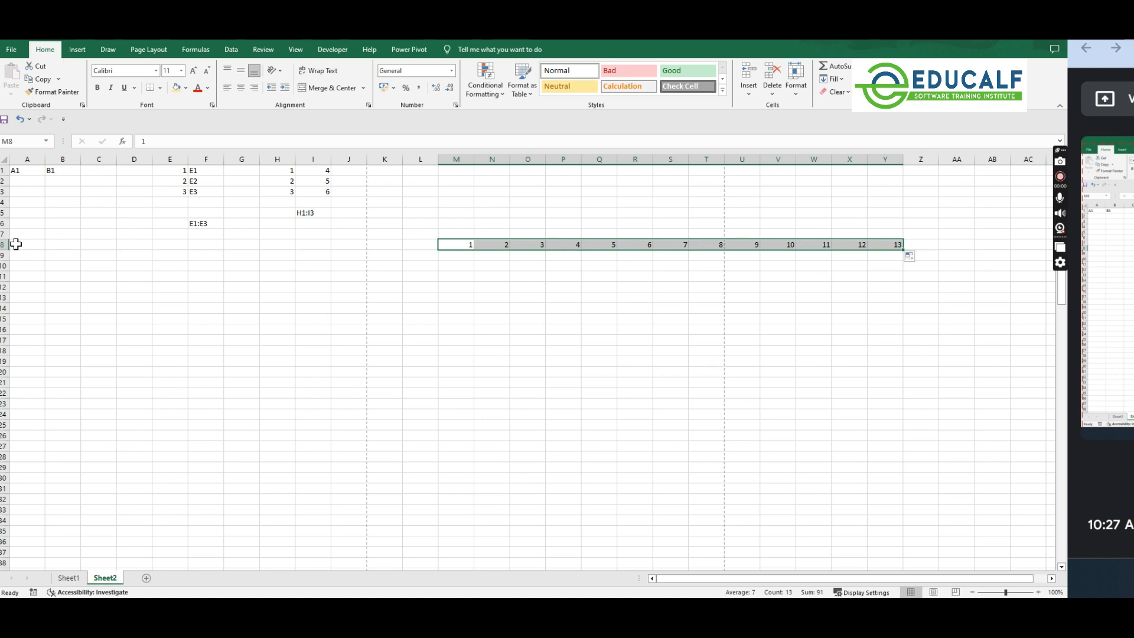
Step: Select row 8 and column M in turn, and clear the number series in M8:Y8
left_click(3, 244)
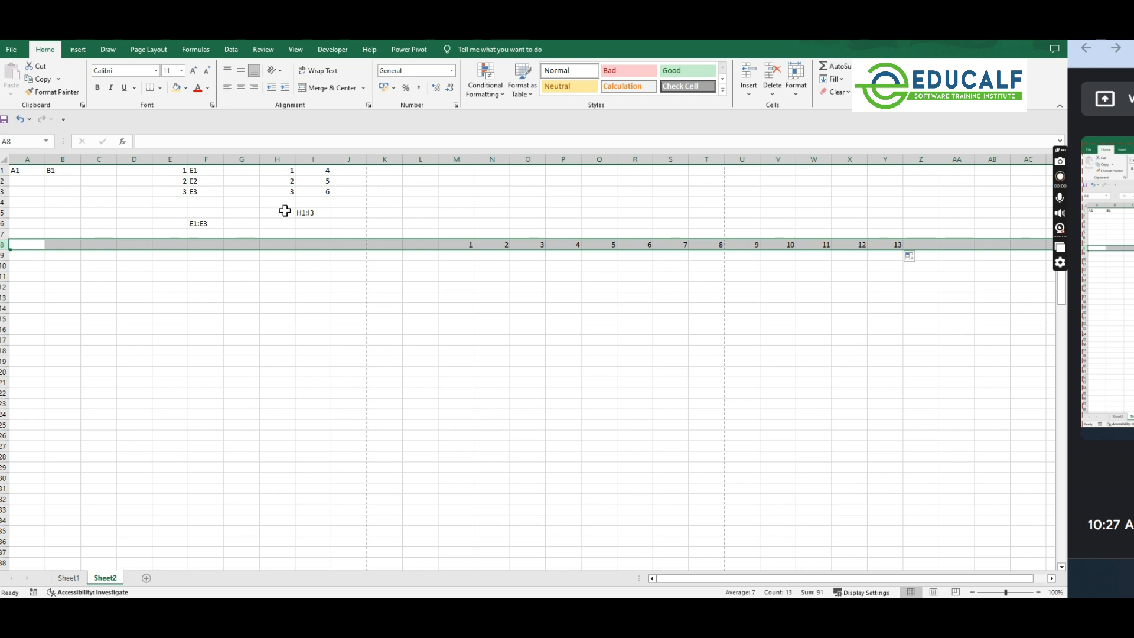
left_click(456, 159)
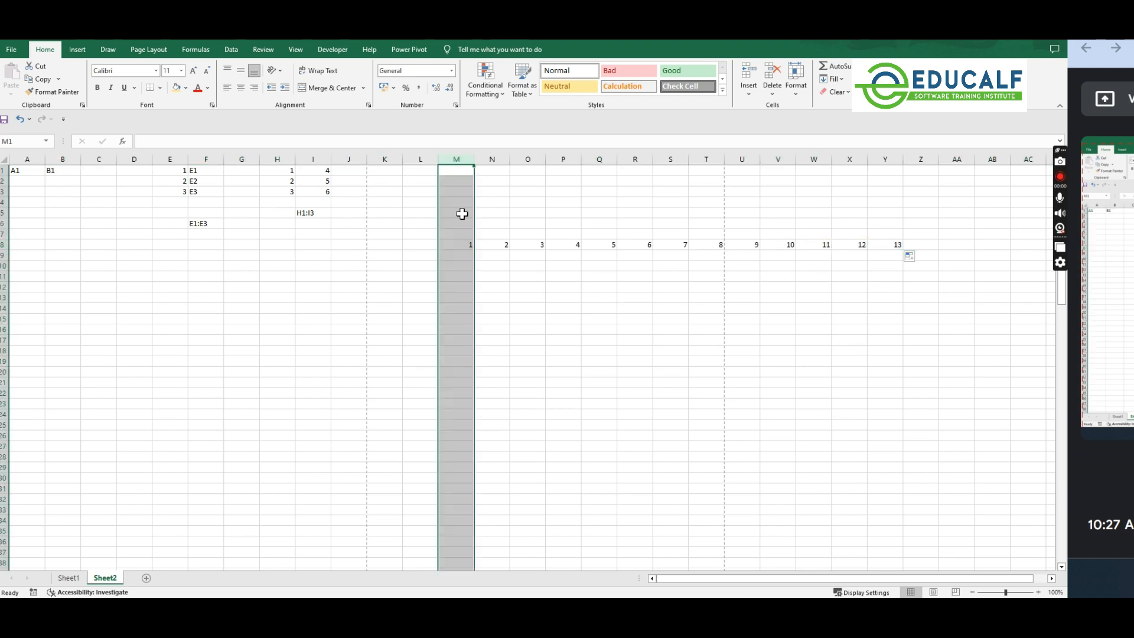
left_click_drag(461, 244, 895, 246)
key("Delete")
Step: Enter 1 in M8 and fill it down the column to M14
left_click(463, 260)
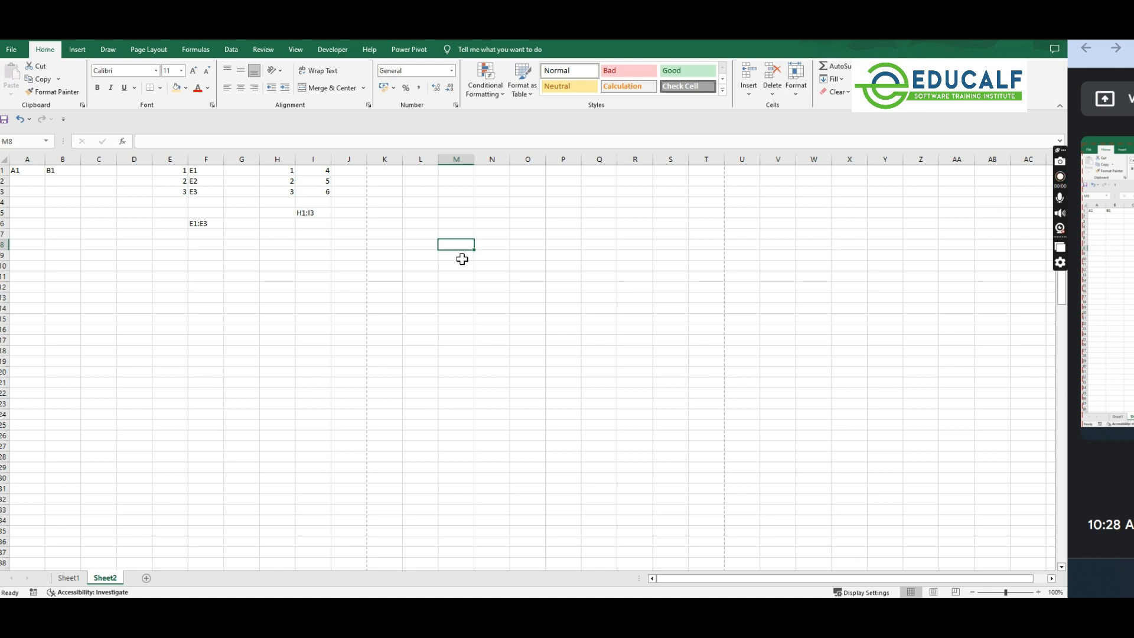
type("1")
key("Return")
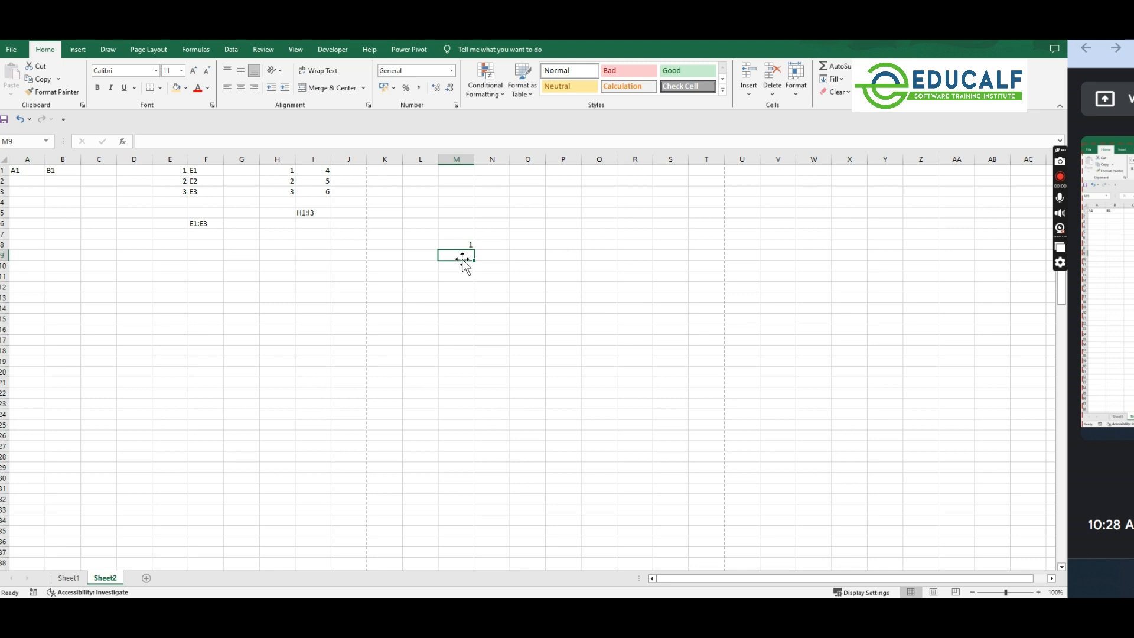
left_click(466, 245)
left_click_drag(473, 248, 463, 305)
left_click(464, 298)
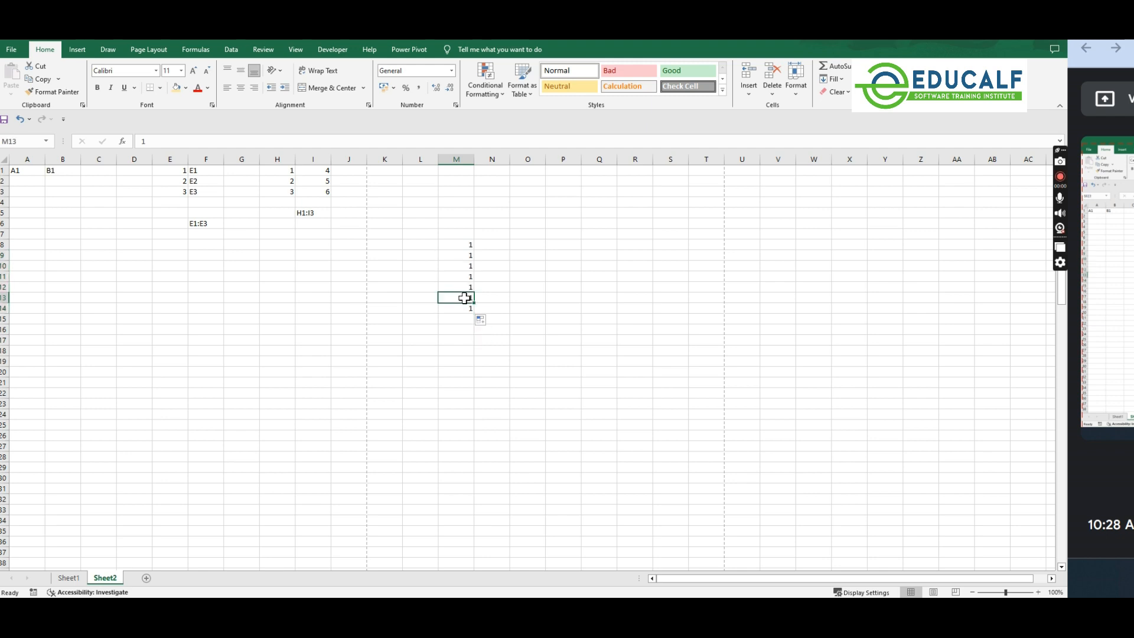
Step: Clear the copied numbers in M9:M14 and enter text in N8
left_click_drag(461, 255, 497, 248)
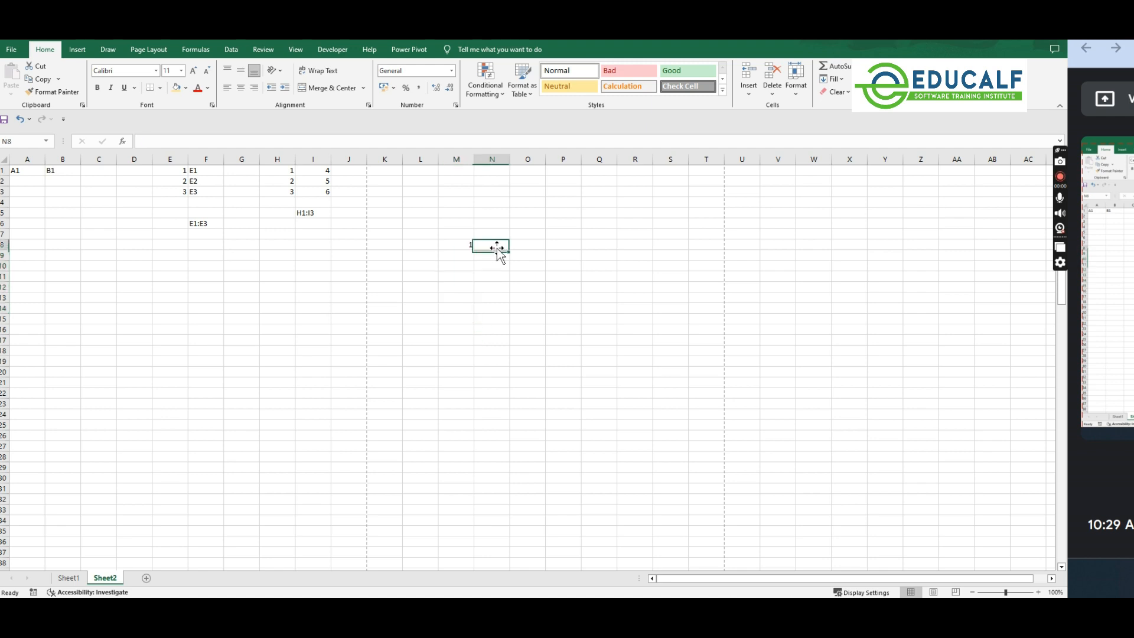
type("text")
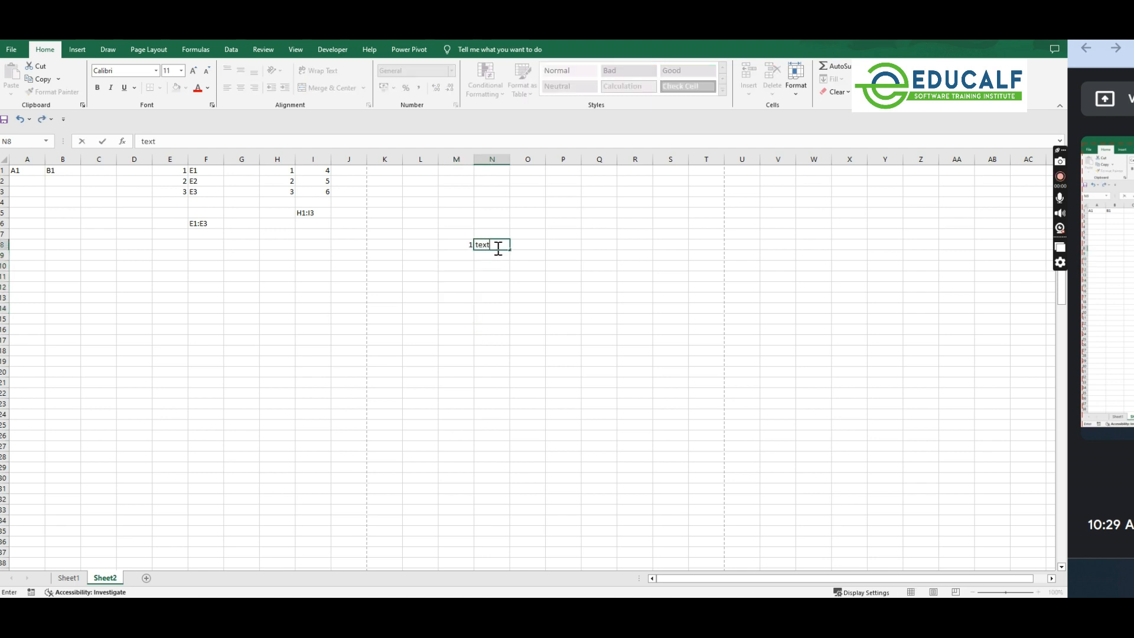
key("Return")
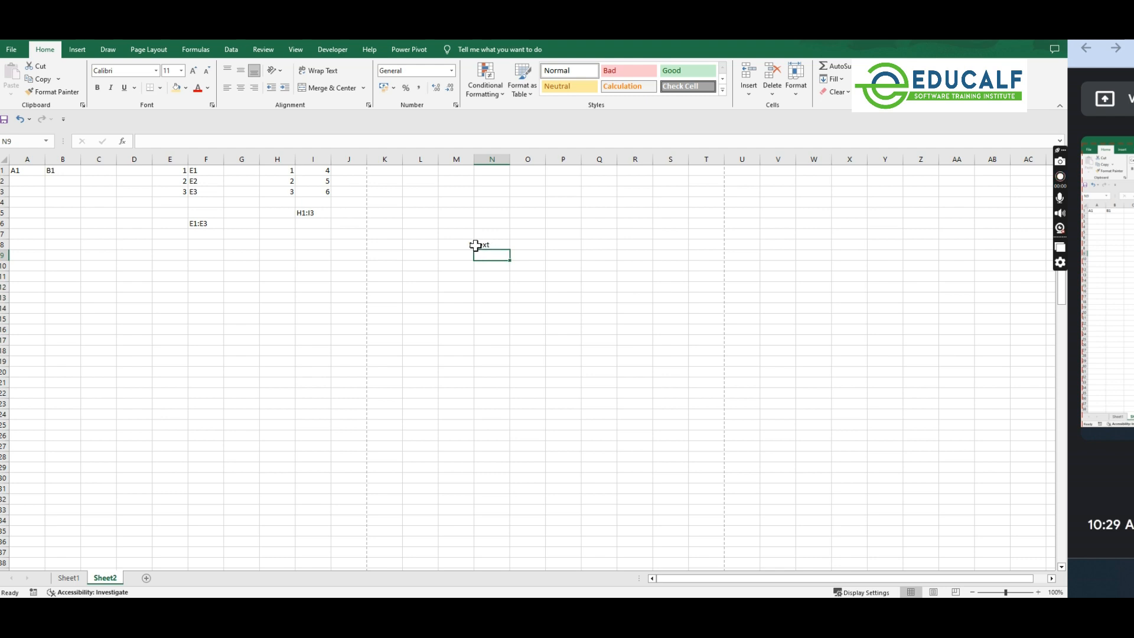
Step: Select M8 and N8 in turn, and fill the 1 from M8 down to M17
left_click(466, 243)
left_click(489, 243)
left_click(470, 248)
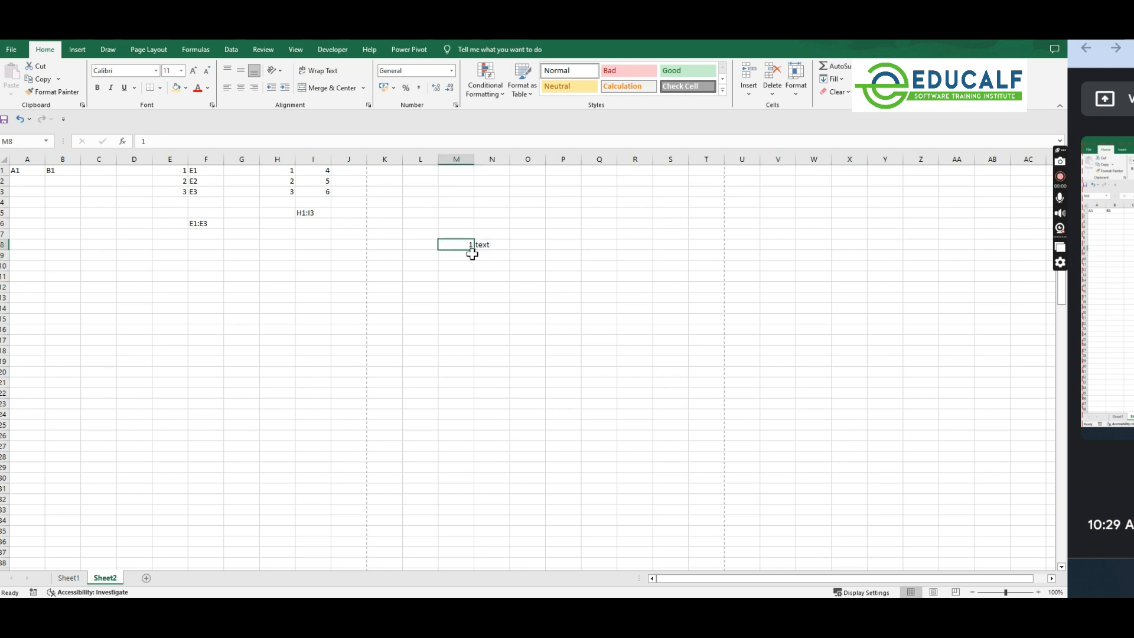
left_click_drag(473, 250, 469, 337)
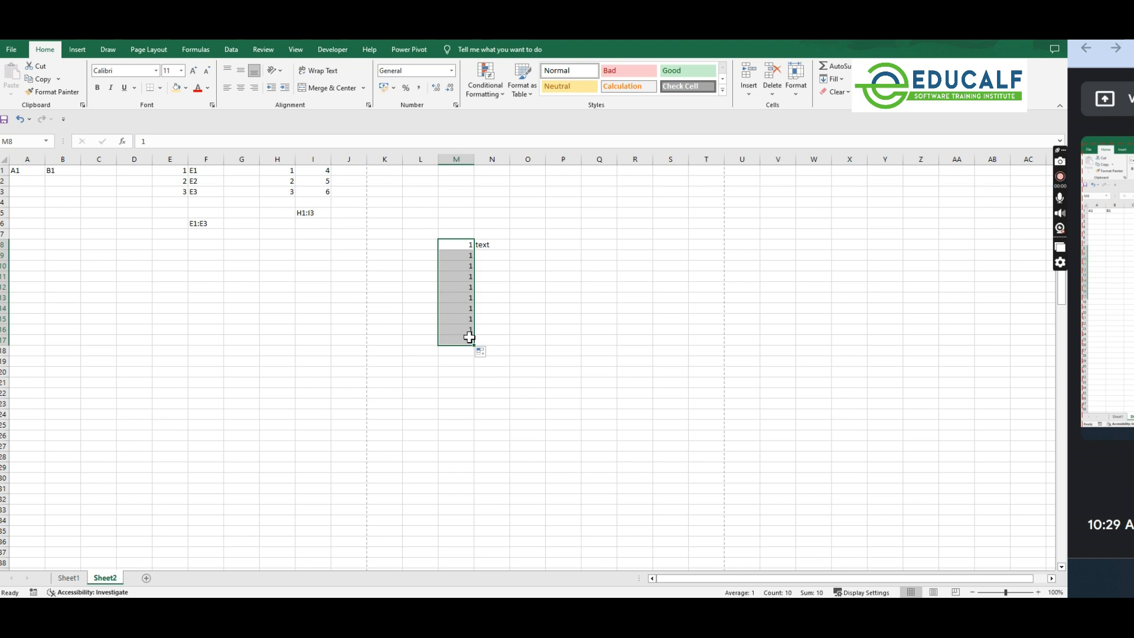
Step: Clear the repeated numbers in M9:M17 and delete the word in N8
left_click(469, 337)
left_click_drag(463, 258, 463, 339)
key("Delete")
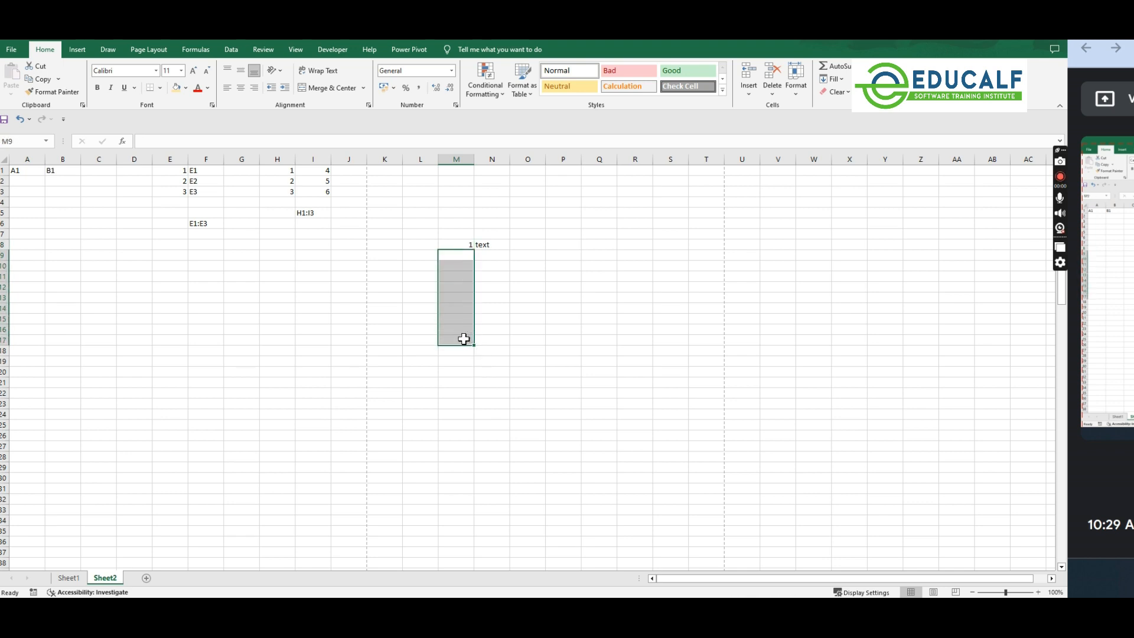
left_click(496, 248)
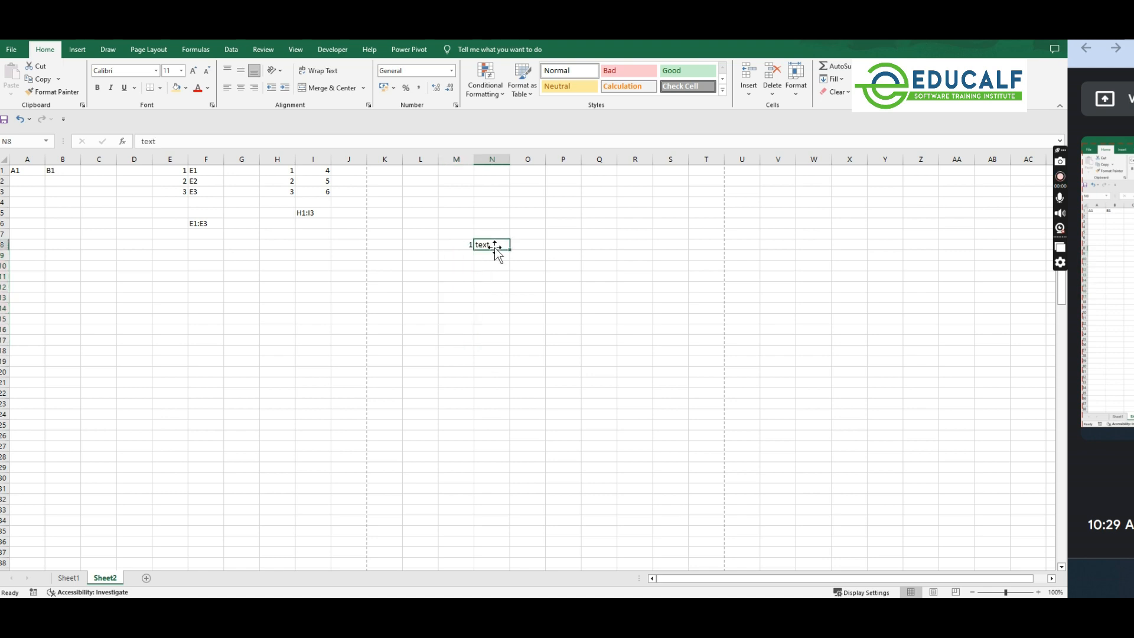
key("Delete")
Step: Enter 2 in M9 and extend the M8:M9 series to 3 in M10
left_click(460, 256)
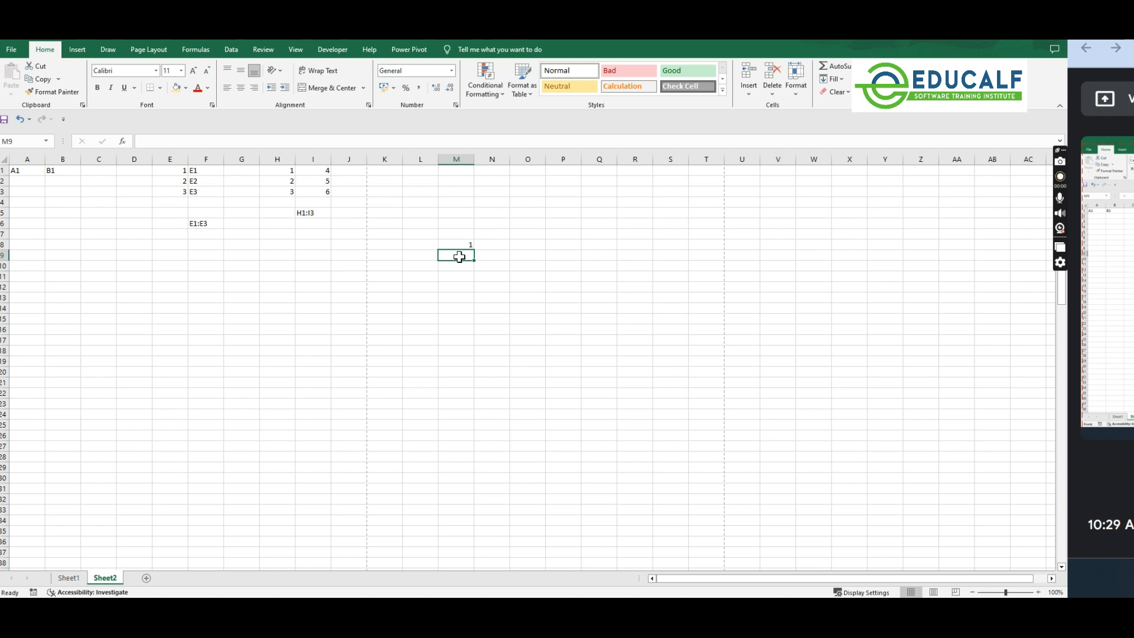
type("2")
key("Return")
left_click_drag(468, 246, 466, 261)
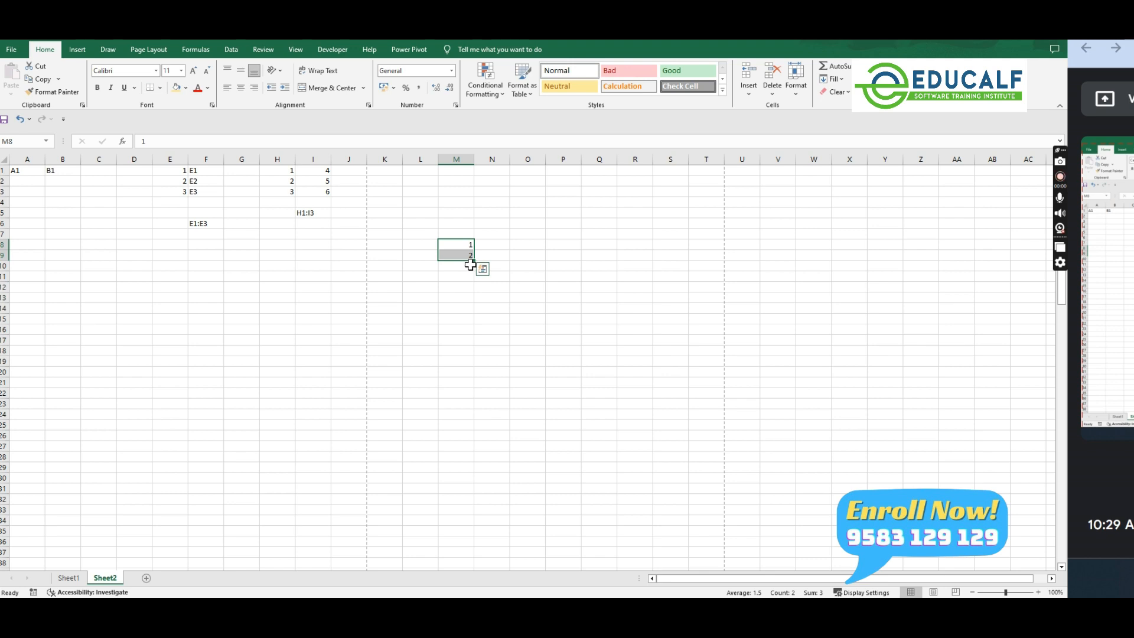
left_click_drag(475, 262, 498, 267)
Step: Fill the series from M8:M9 down the column to 10 in M17
left_click(467, 265)
left_click(495, 266)
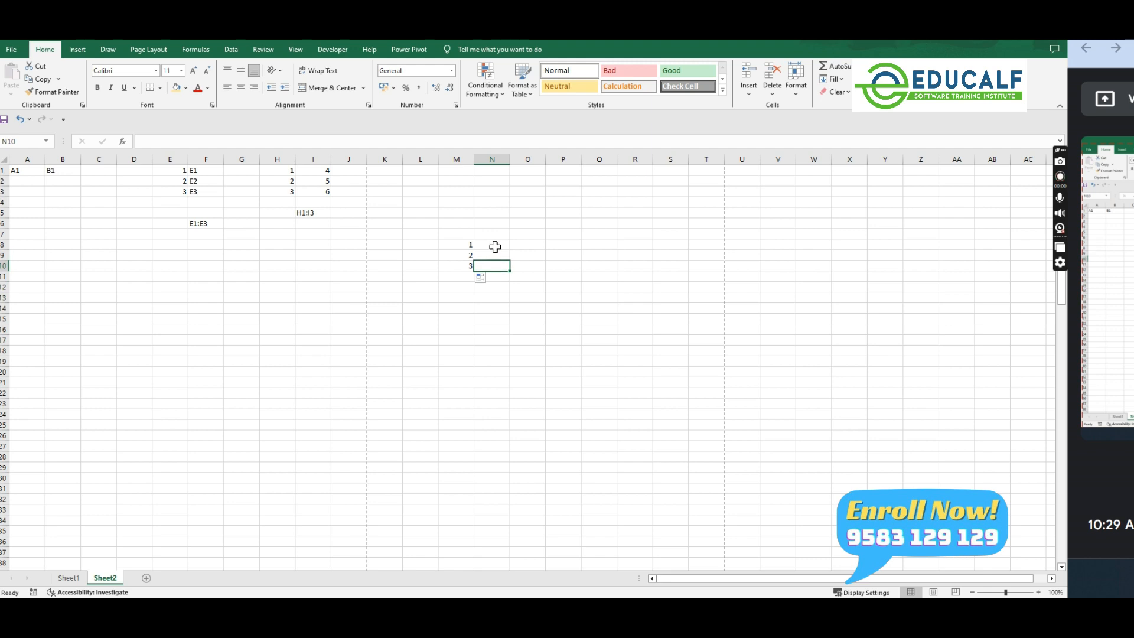
left_click(494, 247)
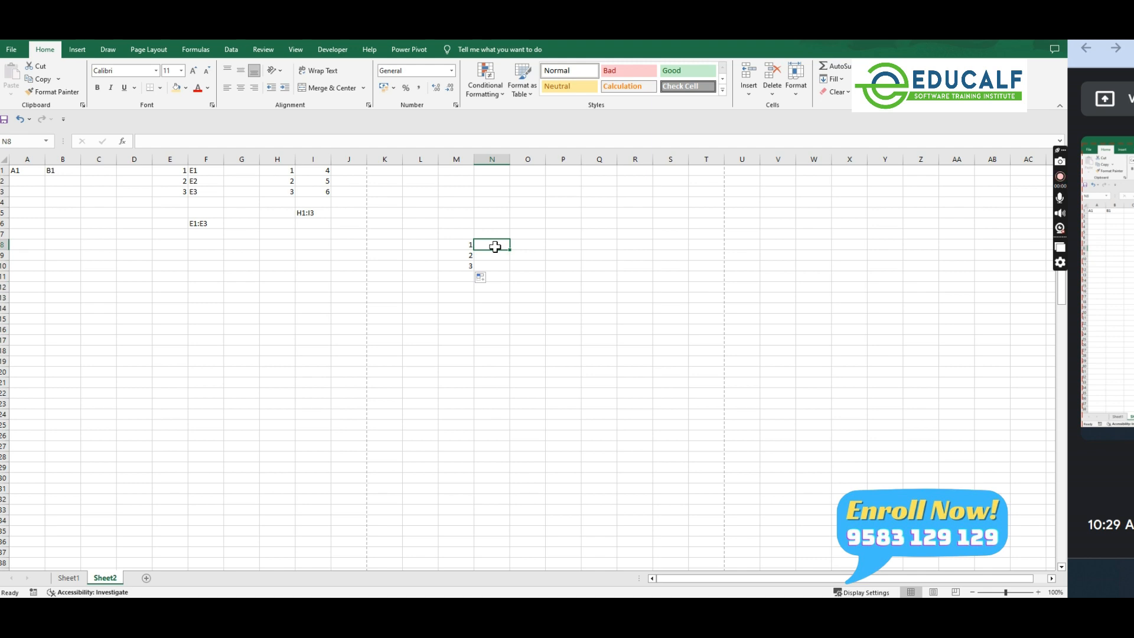
left_click(469, 245)
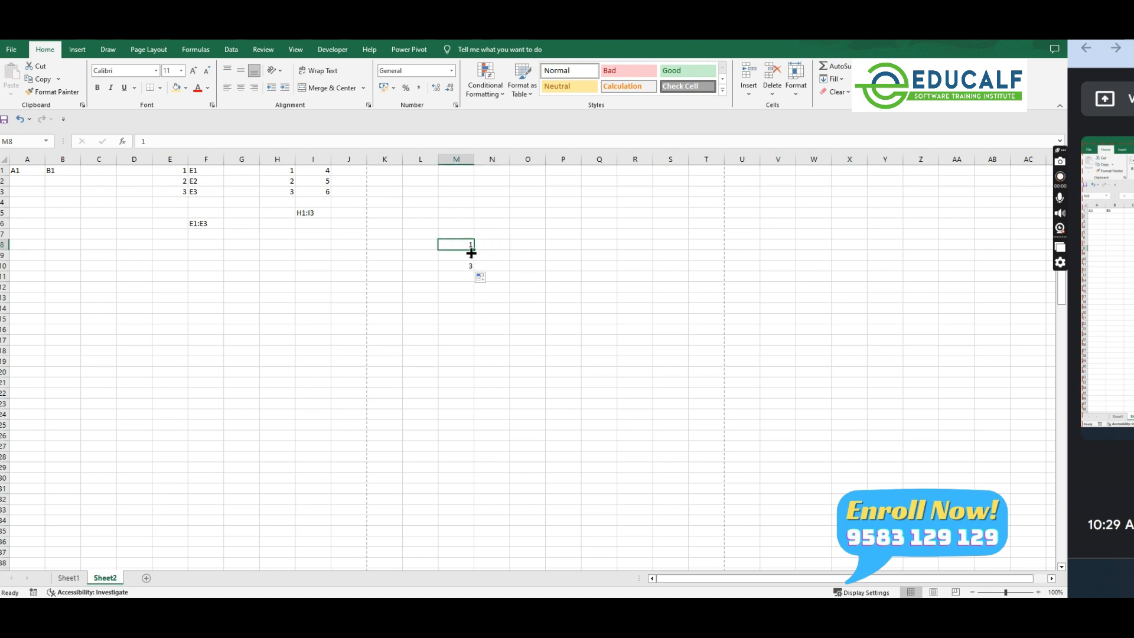
left_click(469, 253)
left_click_drag(469, 243, 471, 256)
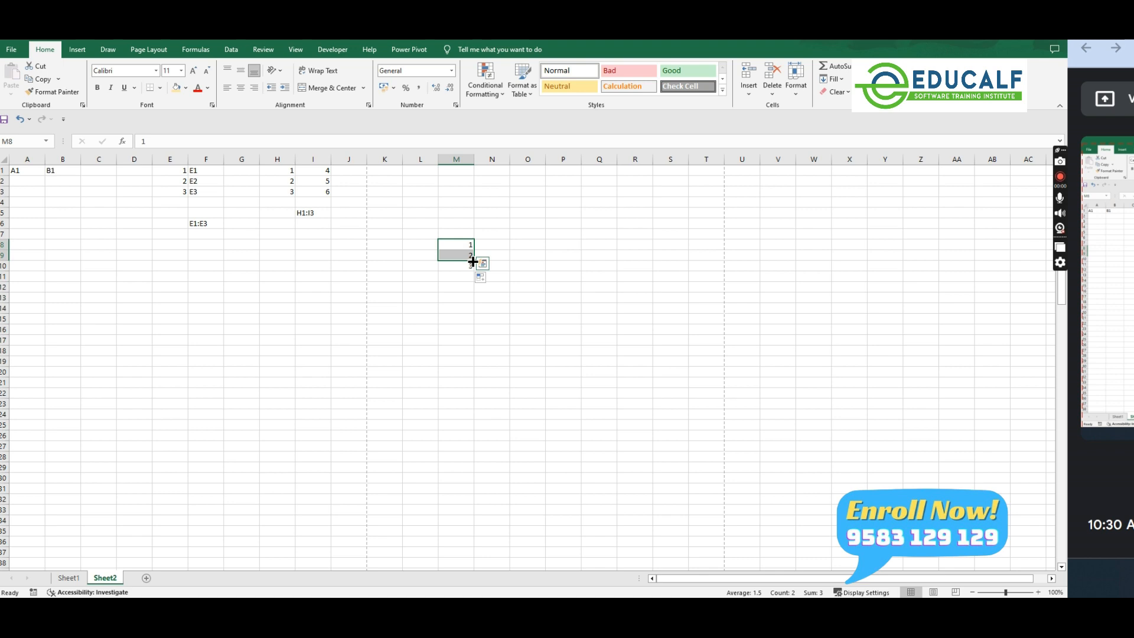
left_click_drag(472, 260, 470, 340)
Step: Select several cells of the column M series in turn, and clear the numbers in M8:M17
left_click(463, 309)
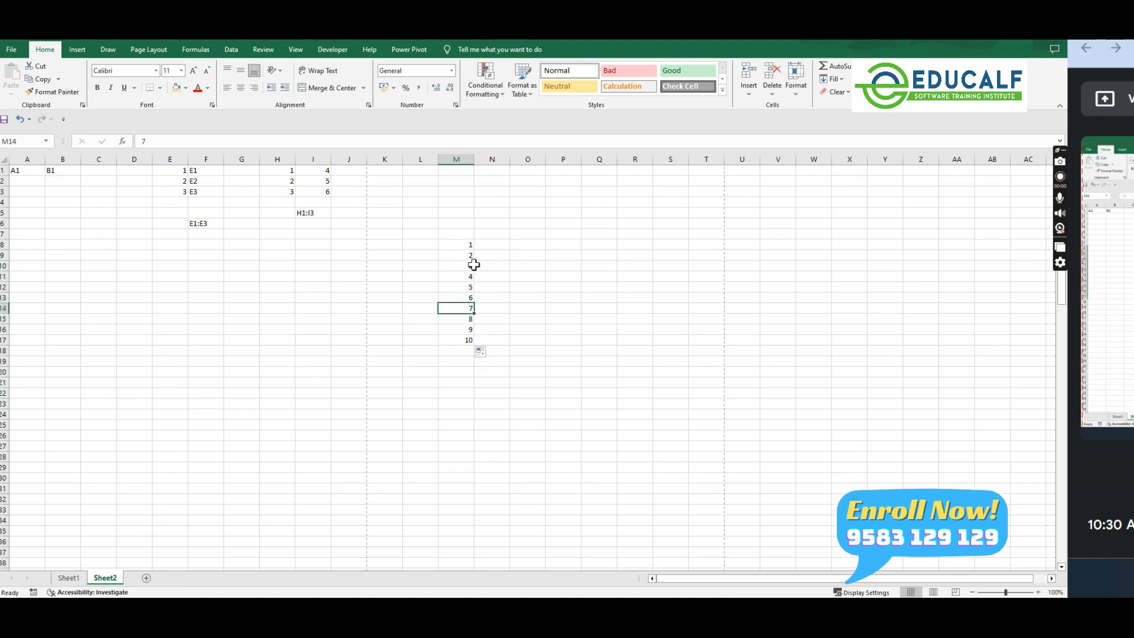
left_click_drag(468, 256, 467, 298)
left_click(467, 299)
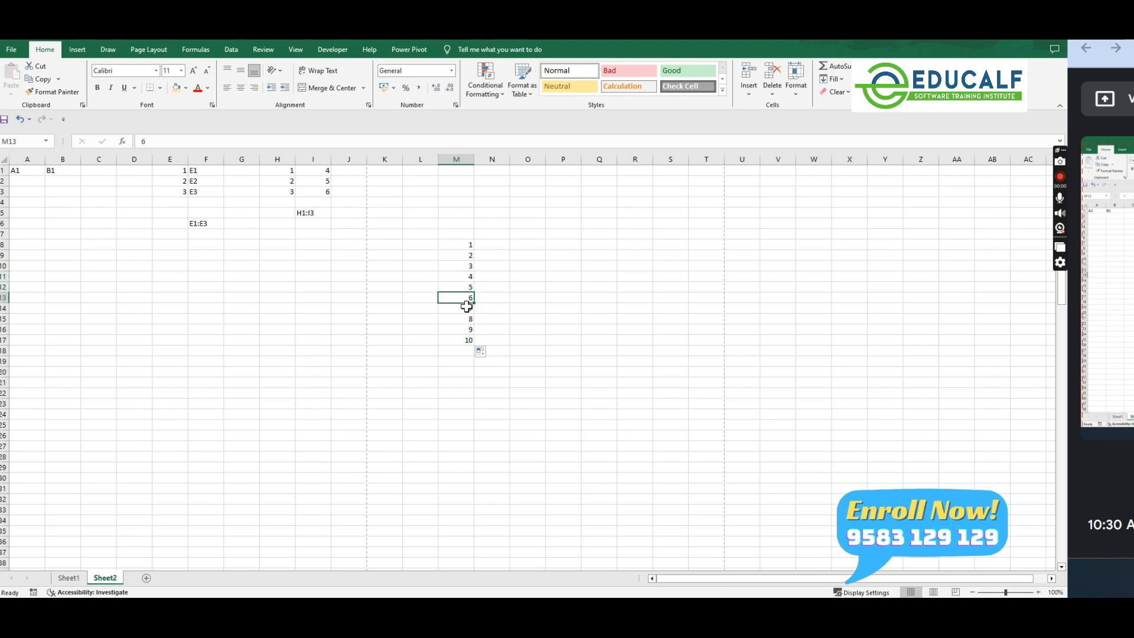
left_click(466, 308)
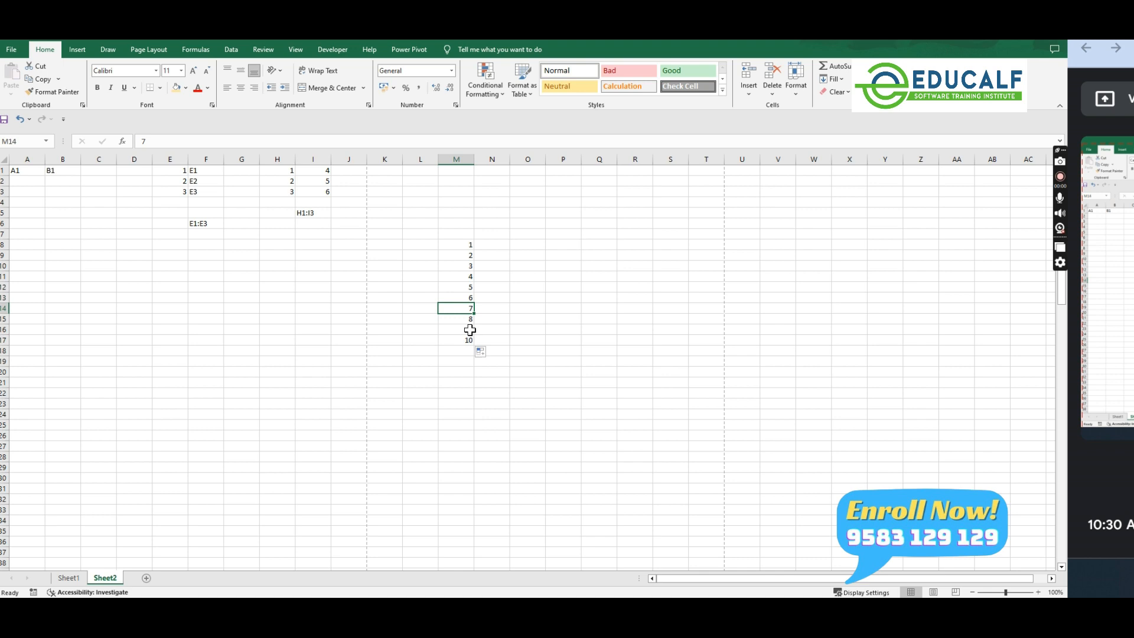
left_click_drag(469, 338, 469, 250)
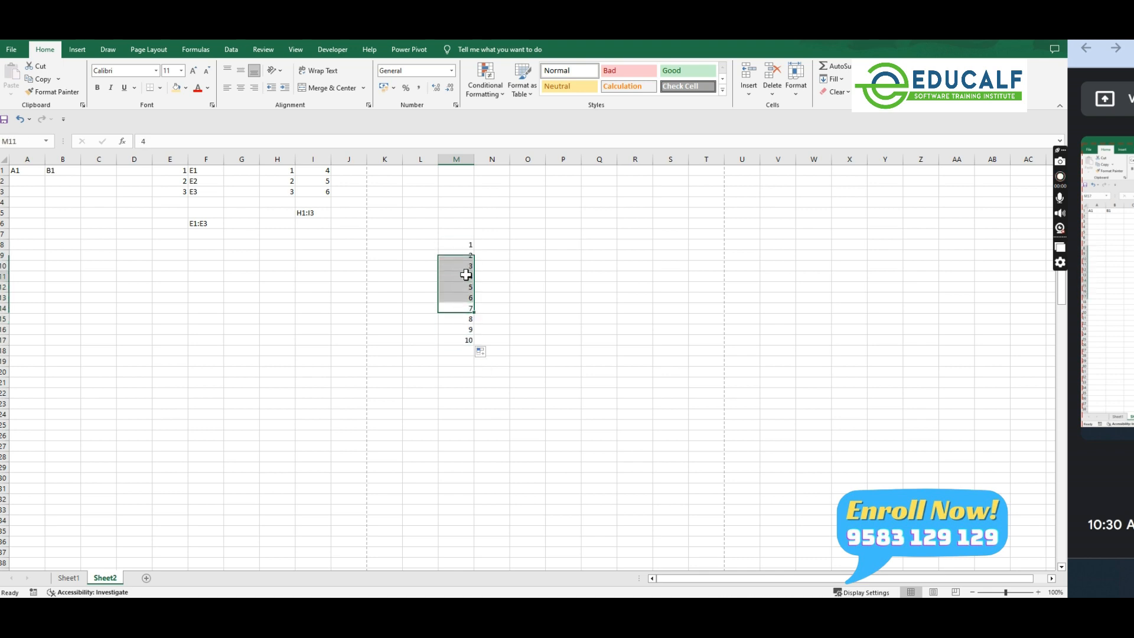
left_click(466, 274)
left_click_drag(471, 242, 461, 341)
key("Delete")
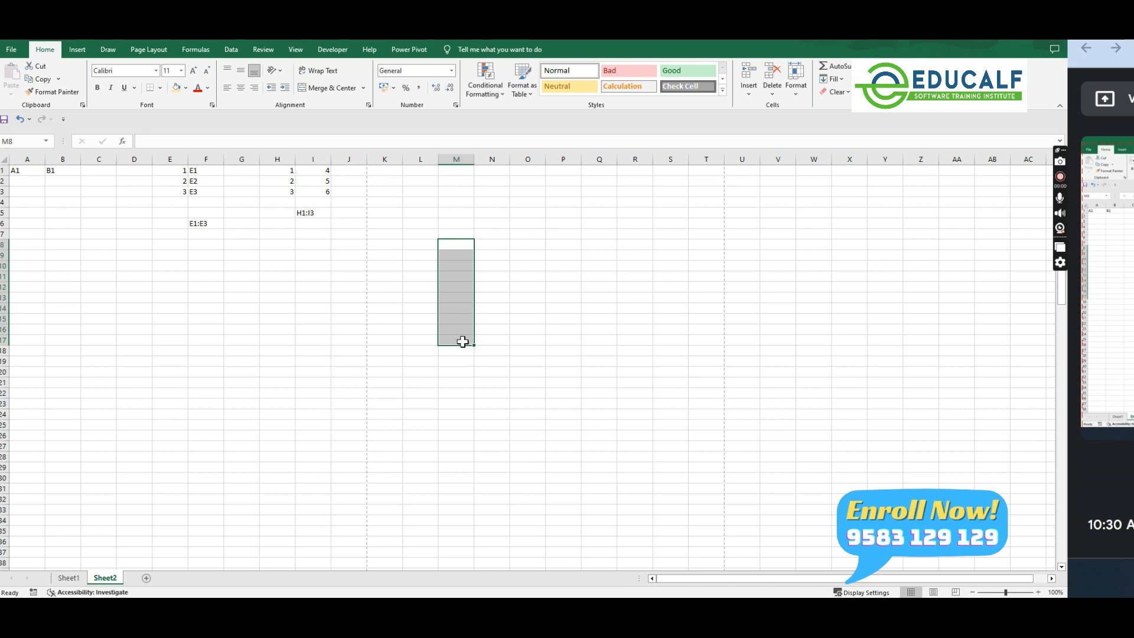
Step: Enter 1 in M8 and 3 in M9, and extend the odd-number series to 5 in M10
left_click(465, 242)
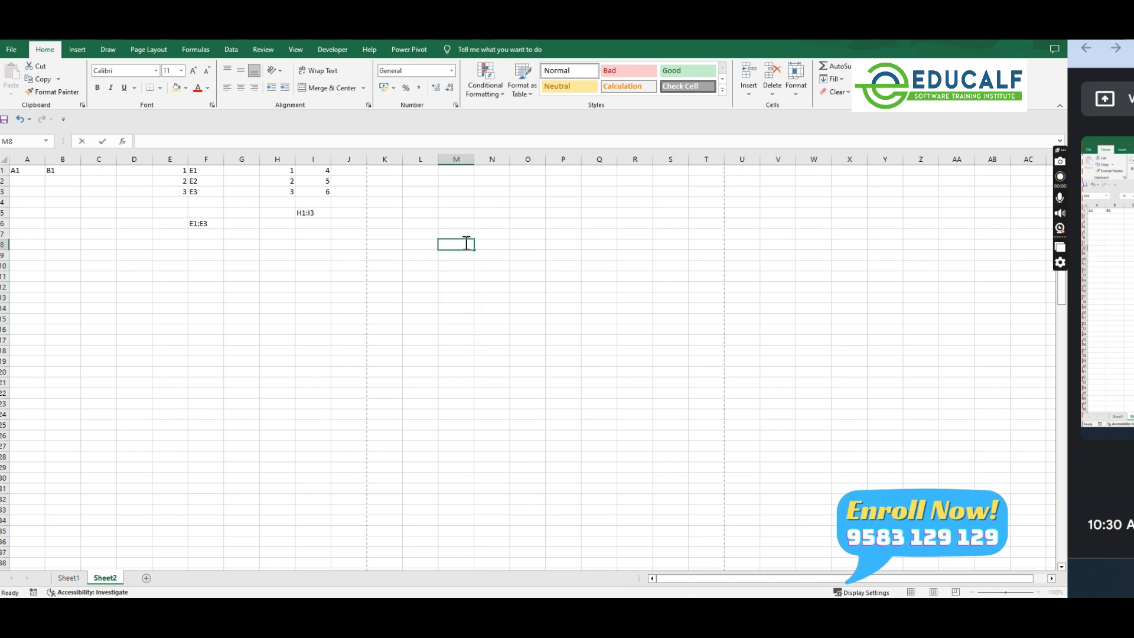
key("Return")
type("3")
key("Return")
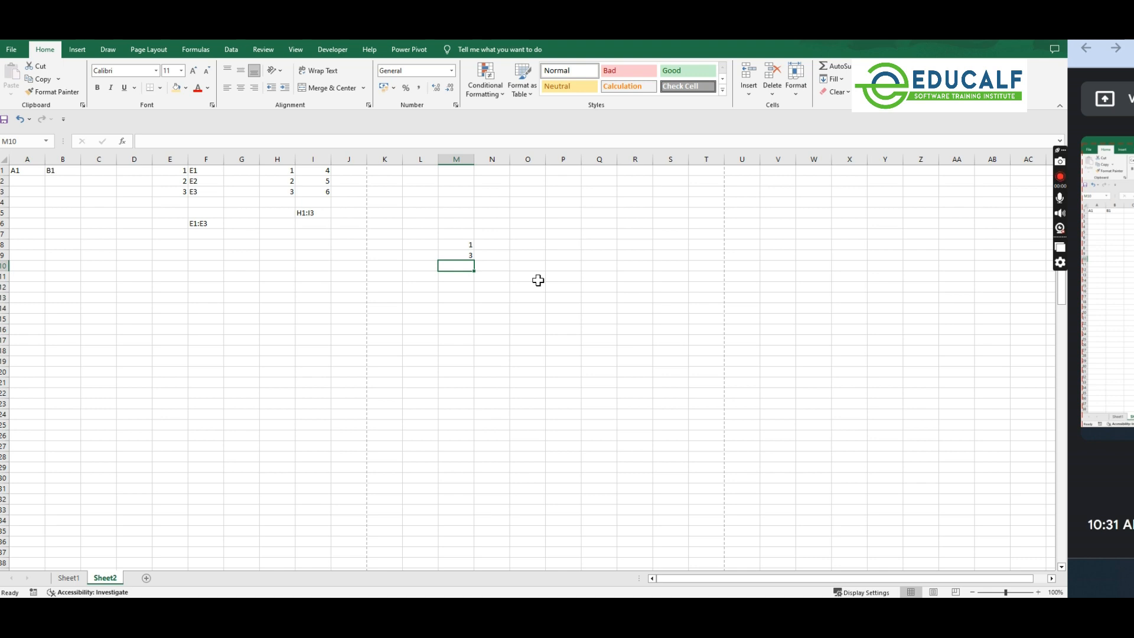
mouse_move(469, 245)
left_mouse_down()
mouse_move(468, 271)
mouse_move(470, 258)
left_mouse_up()
Step: Select M8, M9 and M10 in turn, and fill the odd-number series down to 23 in M19
left_click(468, 267)
left_click(468, 256)
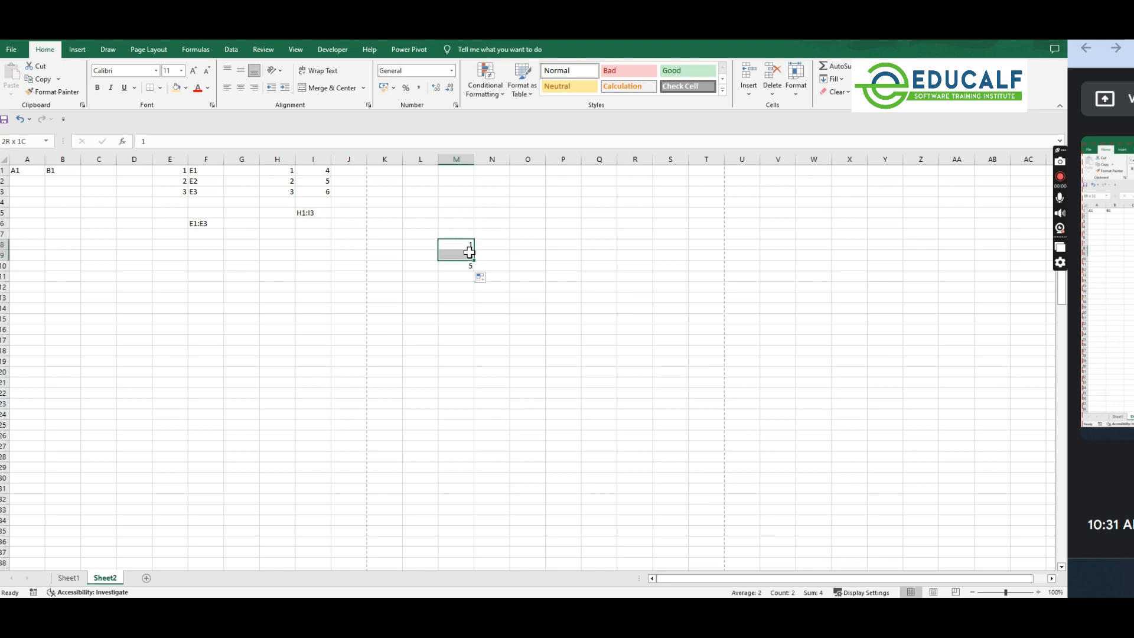
left_click(470, 245)
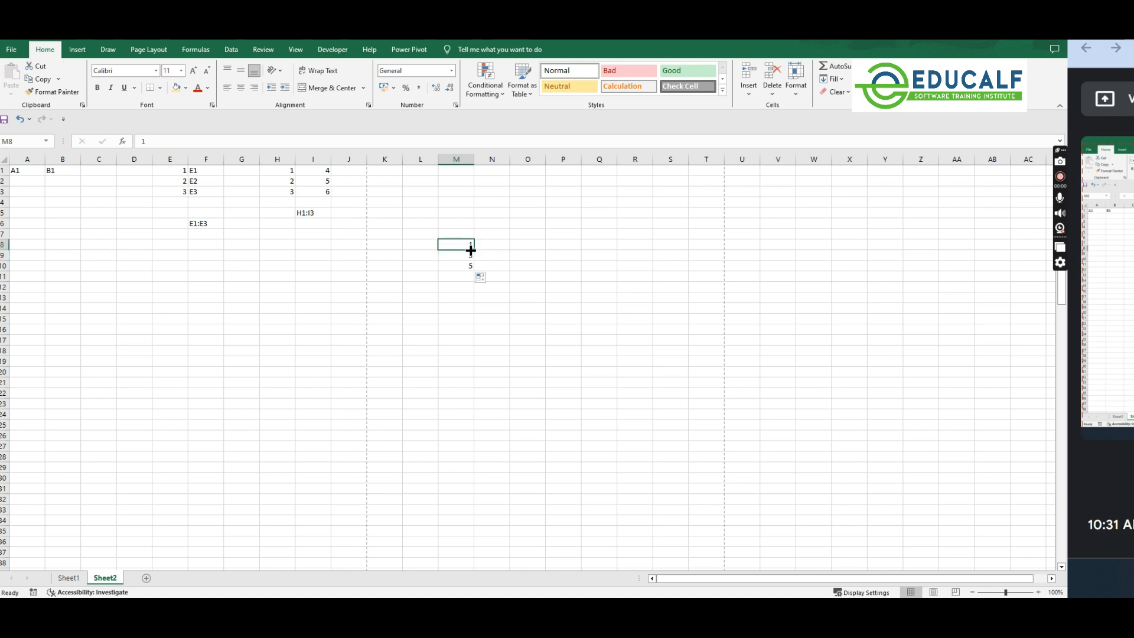
left_click(464, 255)
left_click(471, 248)
left_click(470, 258)
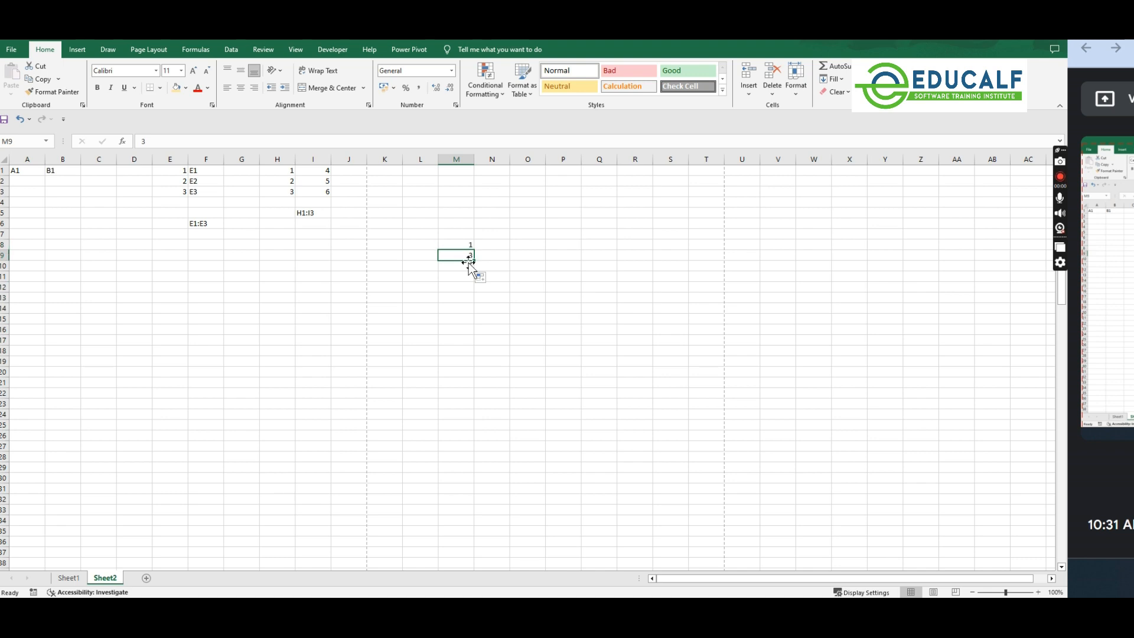
left_click(467, 267)
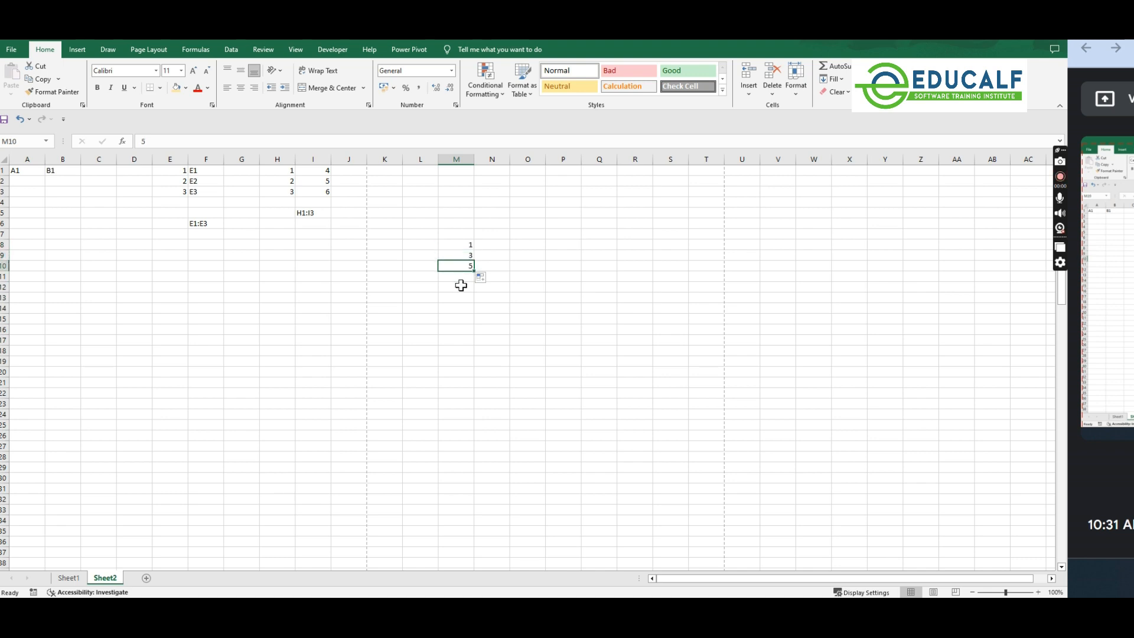
left_click_drag(466, 247, 467, 360)
left_click_drag(464, 255, 468, 365)
left_click(468, 361)
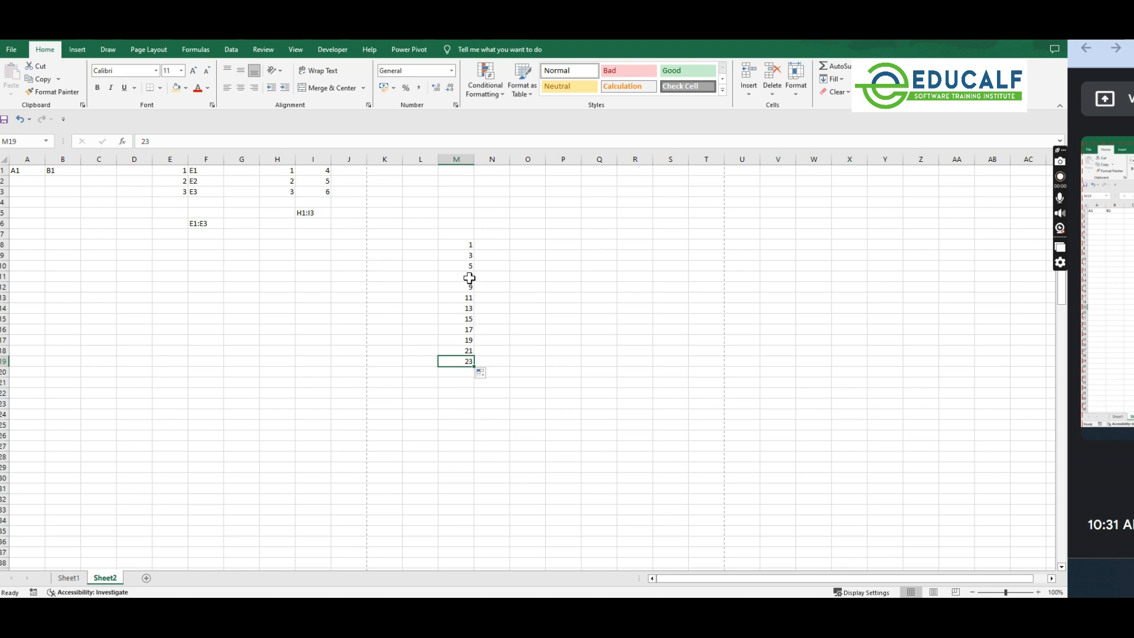
Step: Clear the odd-number series in M8:M19
left_click(470, 278)
left_click(470, 244)
left_click(467, 362, "shift")
key("Delete")
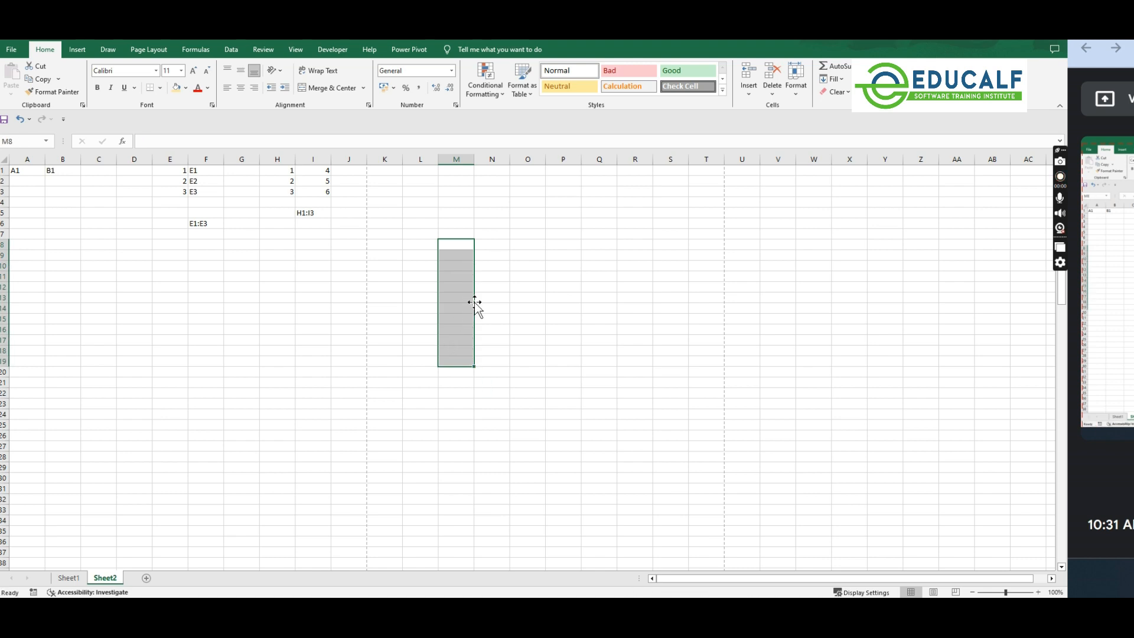
Step: Enter Apple in N8, fill it down to N18, and clear the filled range
left_click(500, 244)
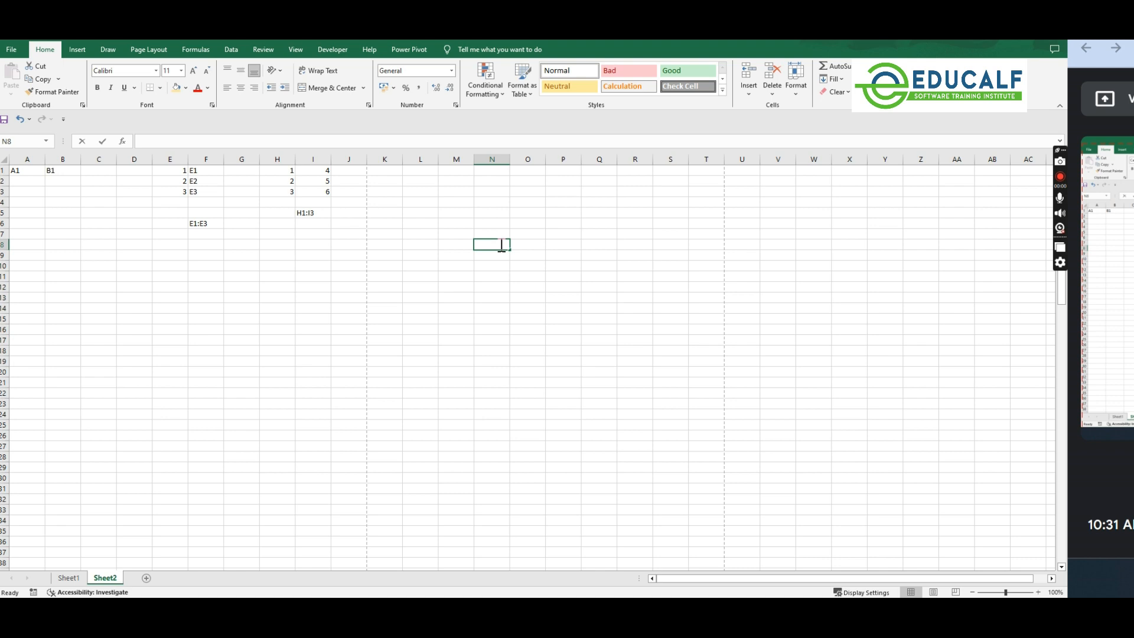
type("Apple")
key("Return")
left_click(500, 244)
left_click_drag(509, 249, 515, 358)
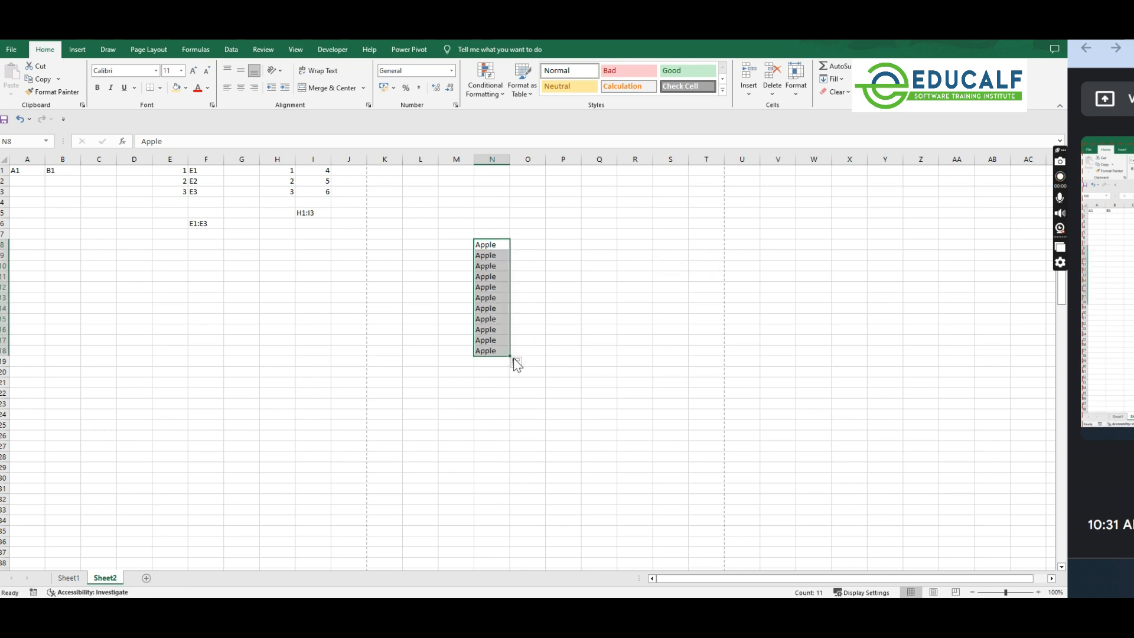
key("Delete")
Step: Enter the date 12-02-2023 in N8 and fill the dates down to 18-02-2023 in N14
left_click(495, 247)
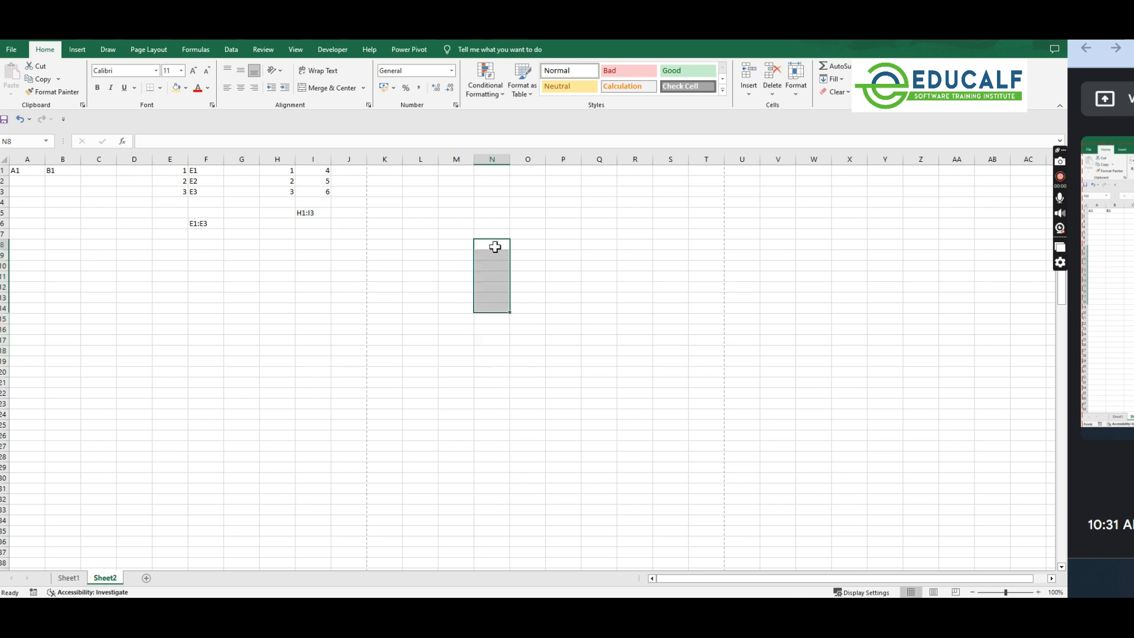
type("2023-02-2")
key("BackSpace")
type("12")
key("ctrl+Return")
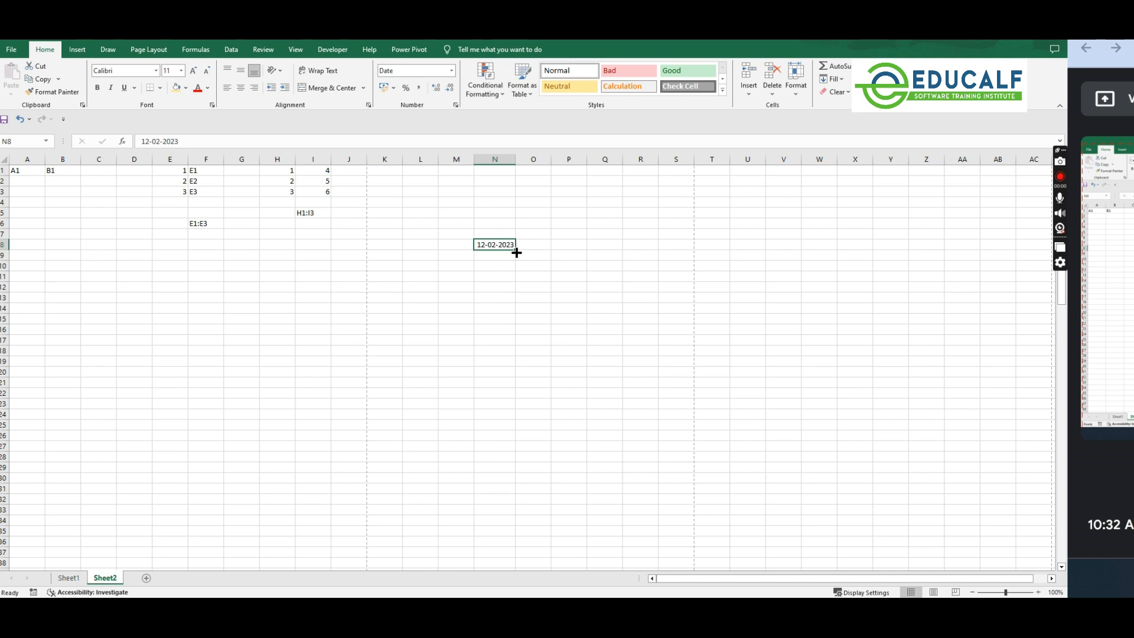
left_click_drag(517, 253, 514, 248)
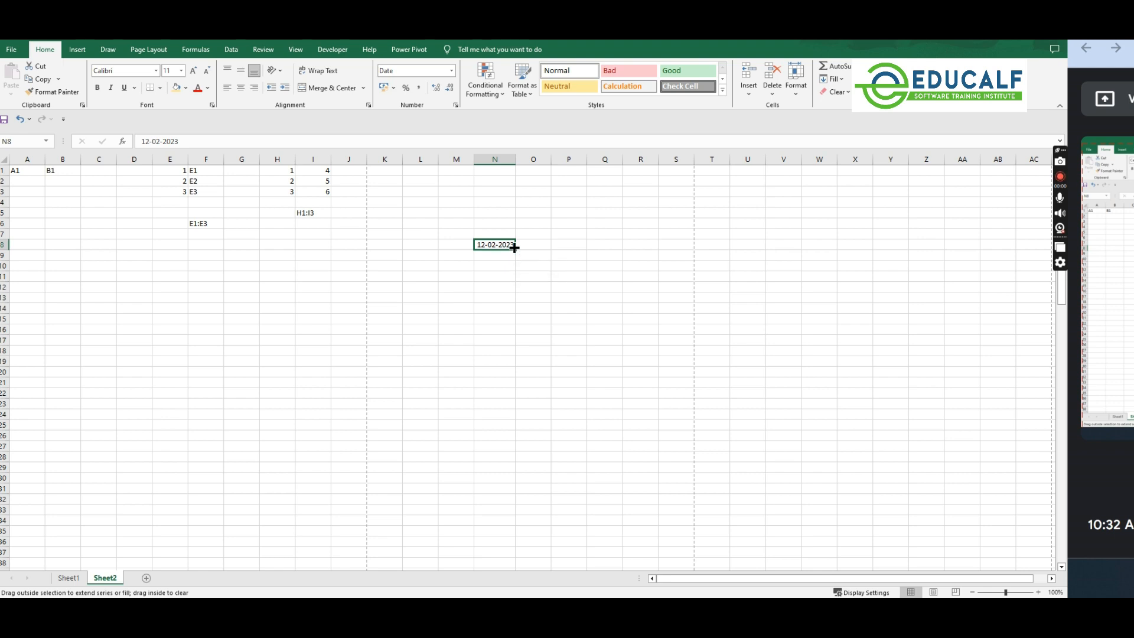
left_click_drag(514, 247, 509, 312)
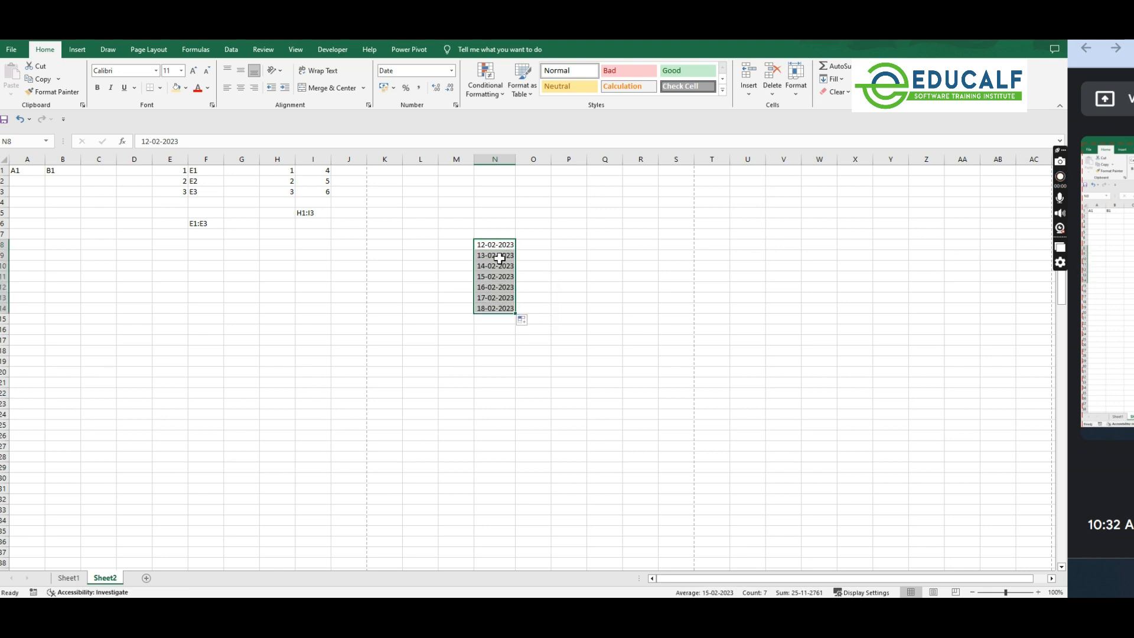
Step: Examine the filled date series in N8:N14 cell by cell and as a whole range
left_click(499, 266)
left_click(495, 276)
left_click(496, 287)
left_click(496, 298)
left_click_drag(500, 246, 516, 312)
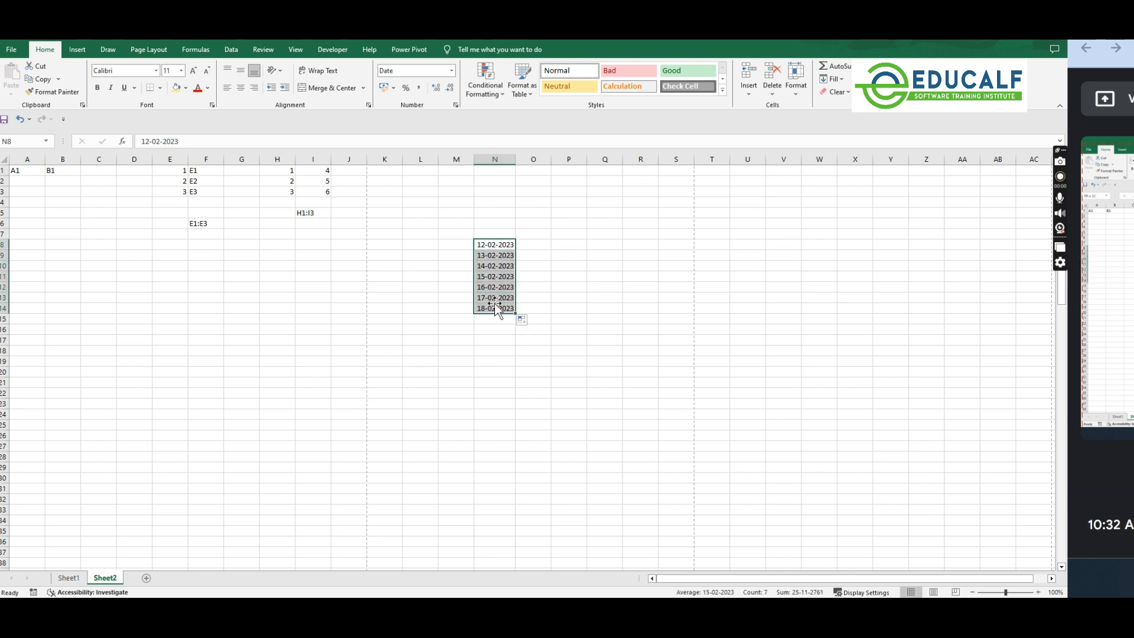
left_click(512, 309)
left_click(499, 242)
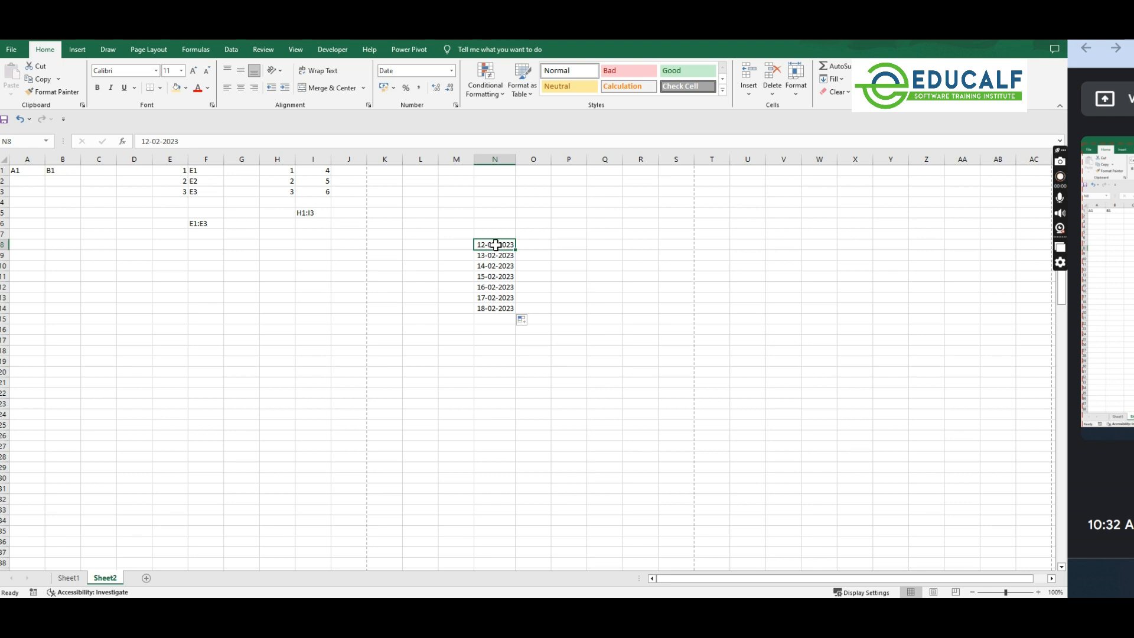
left_click(493, 255)
left_click(489, 267)
left_click(489, 277)
left_click(489, 287)
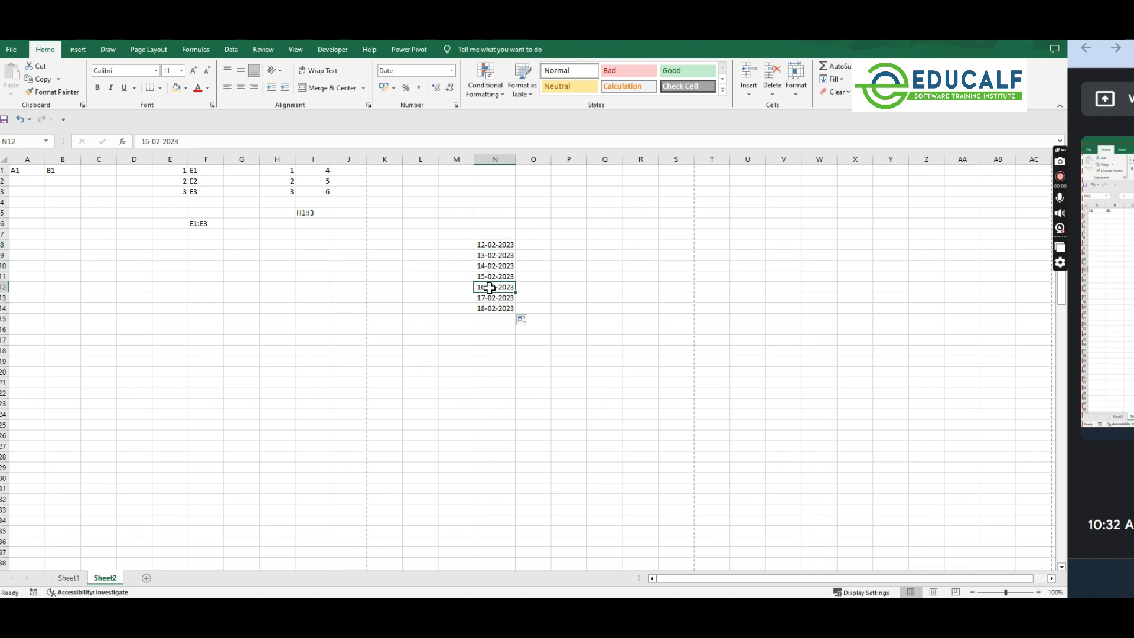
Step: Clear the date series in N8:N14
left_click_drag(495, 244, 496, 304)
key("Delete")
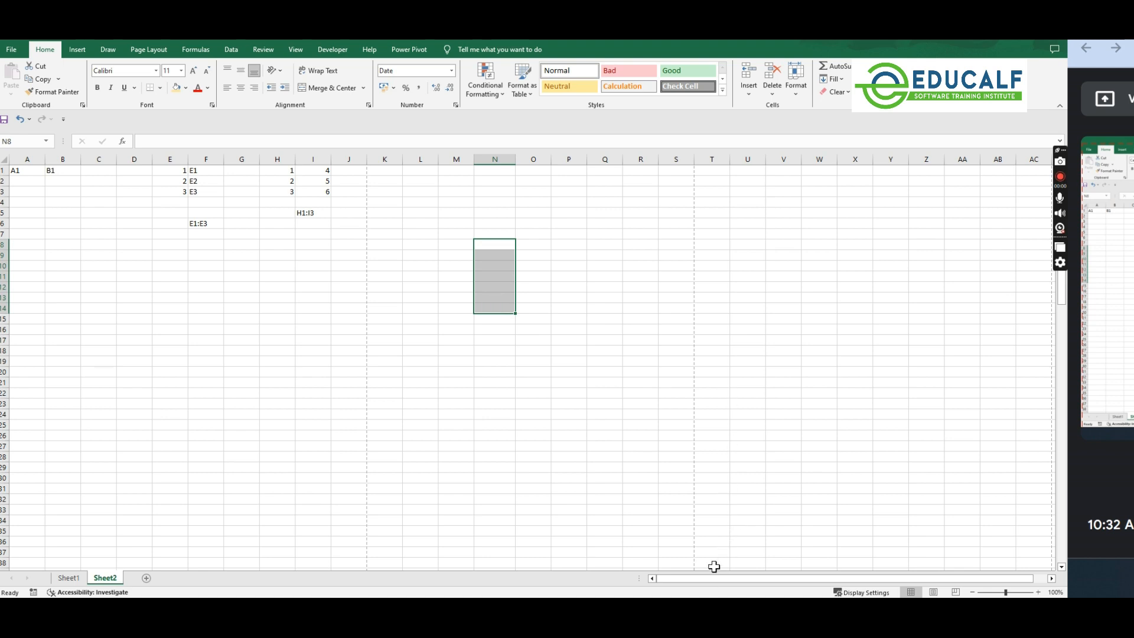
Step: Switch to the Excel Class Doc in Word to check the Move Cells topic, and return to the Excel workbook
left_click(693, 611)
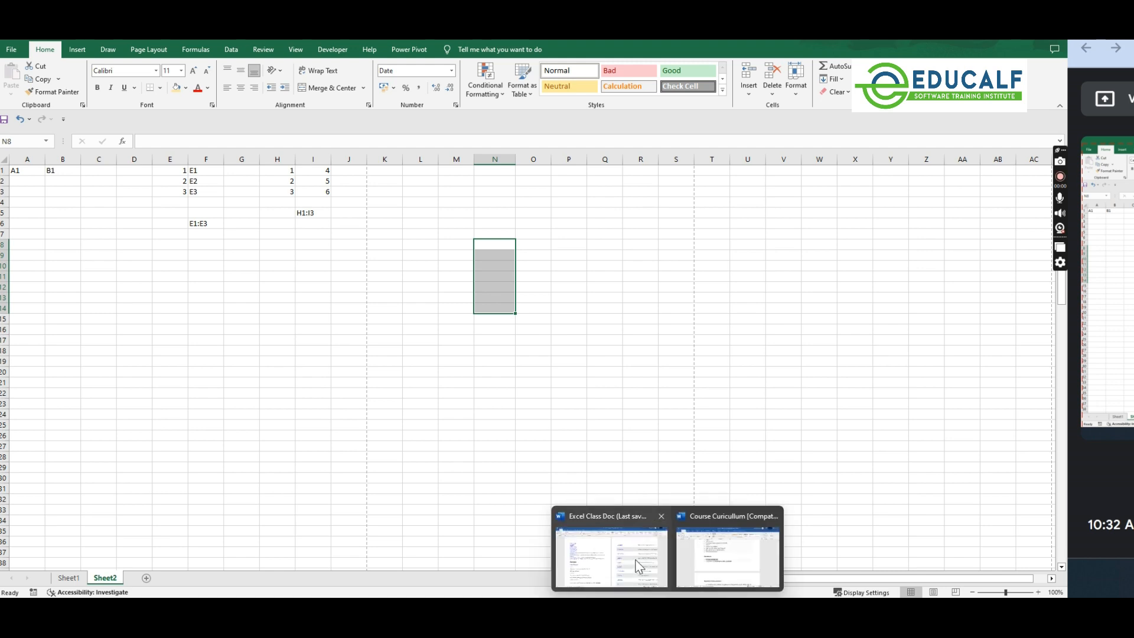
left_click(638, 564)
double_click(159, 215)
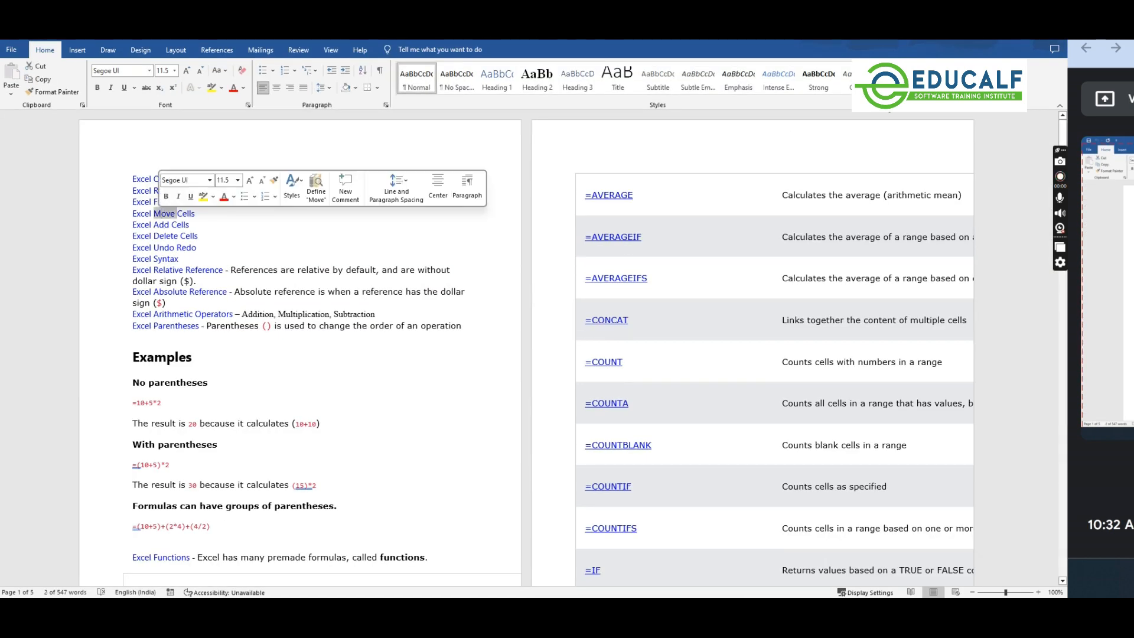
left_click(1002, 32)
left_click(458, 265)
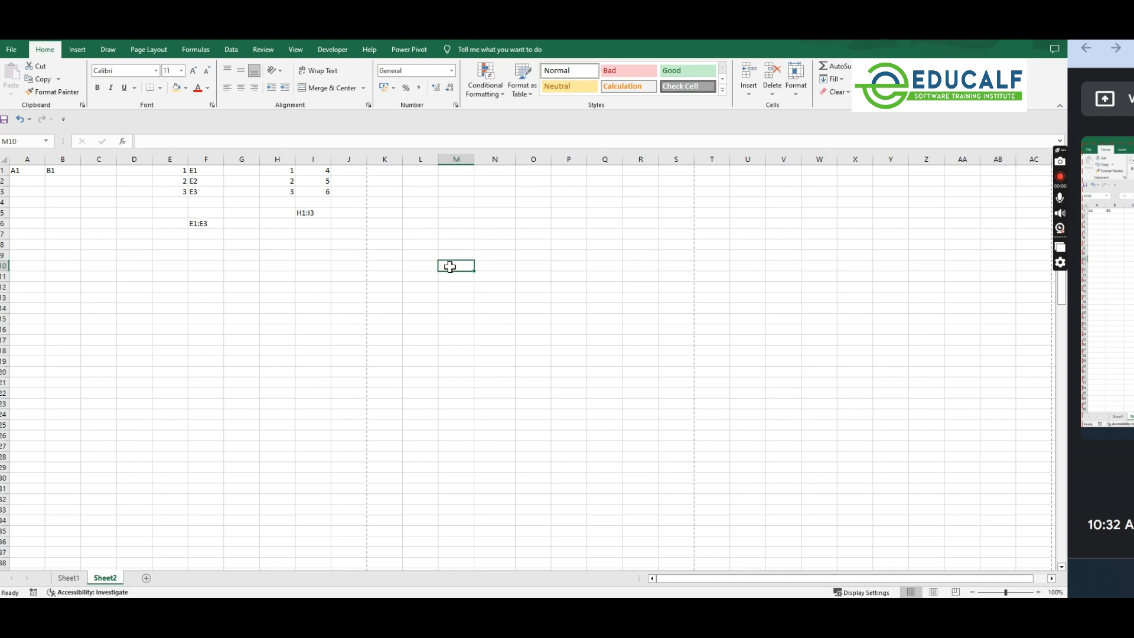
Step: Copy the numbers in E1:E3 and paste them starting at M11
left_click(177, 170)
left_click_drag(179, 183, 180, 192)
key("ctrl+c")
left_click(440, 276)
key("ctrl+v")
Step: Replace the value in M13 with 4
left_click(458, 299)
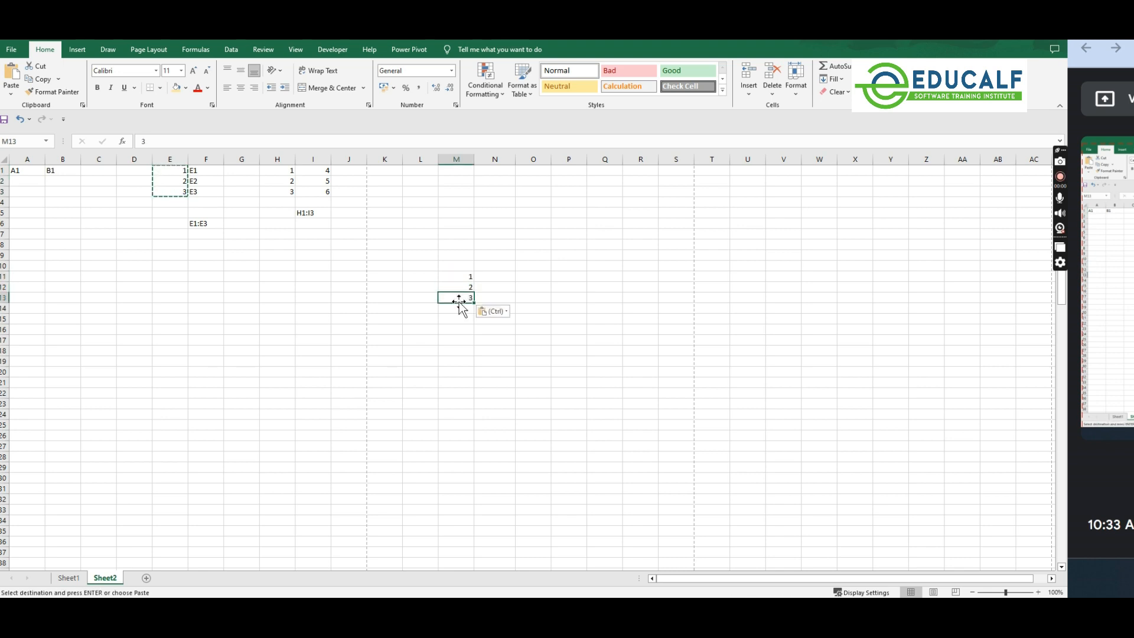
type("4")
key("Return")
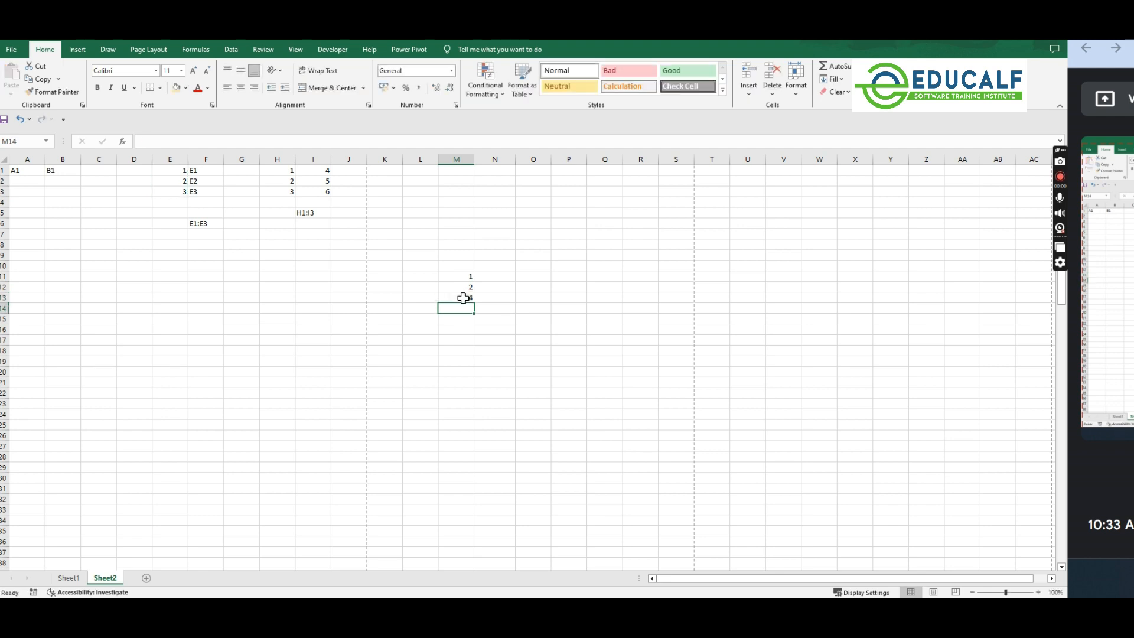
left_click(463, 297)
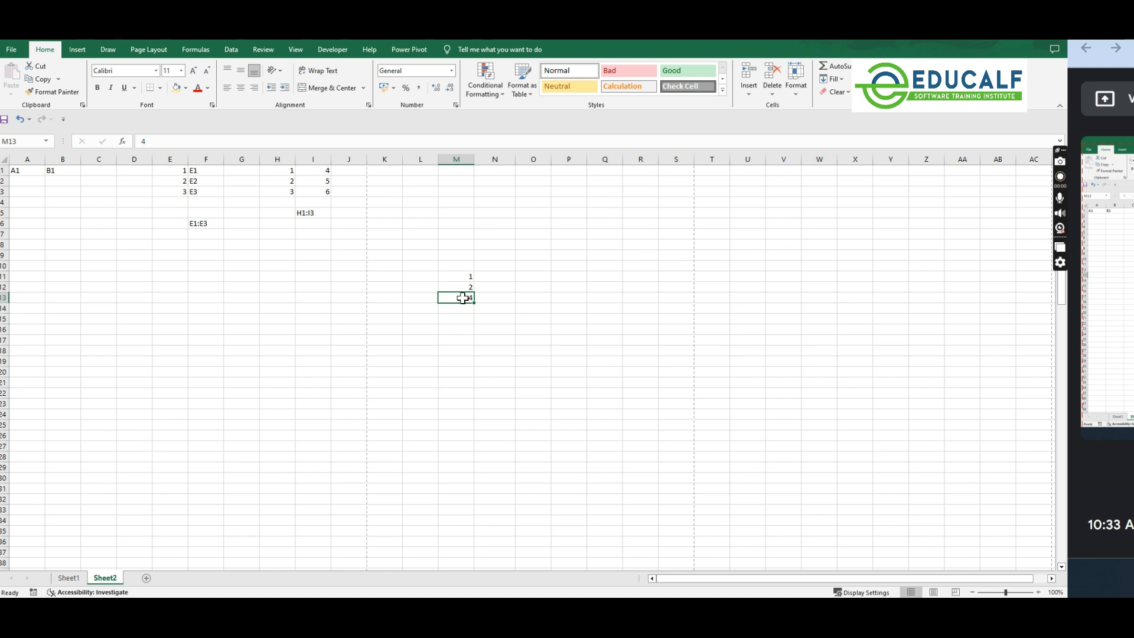
right_click(462, 298)
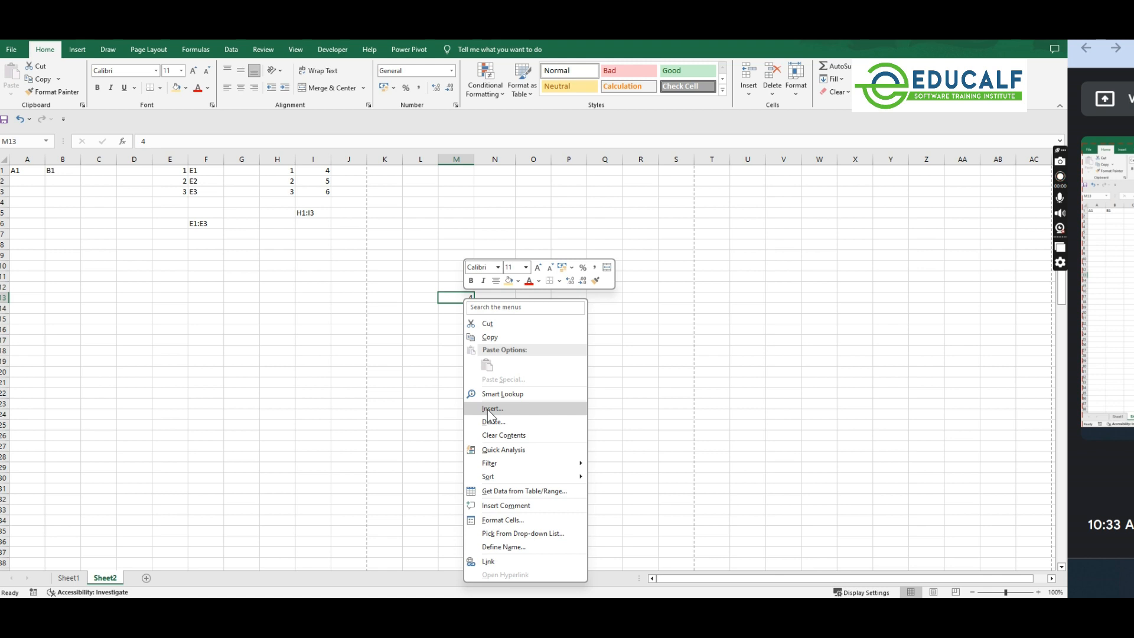
left_click(668, 339)
Step: Enter the insert shortcut note "ctrl + shift + +" in S16
left_click(666, 334)
type("c")
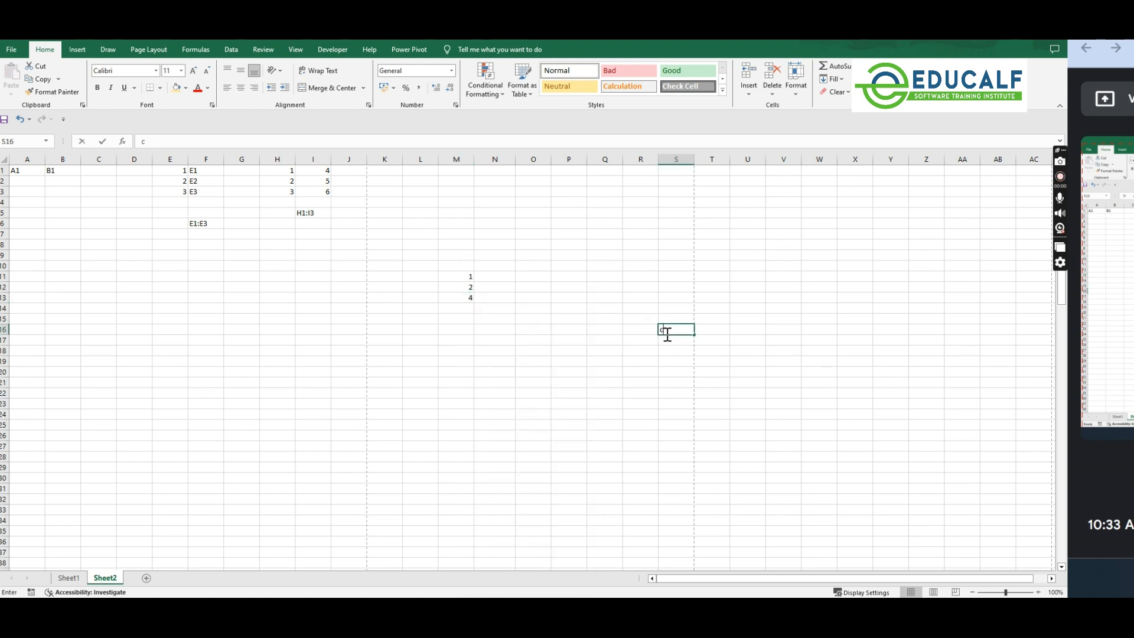
type("trl")
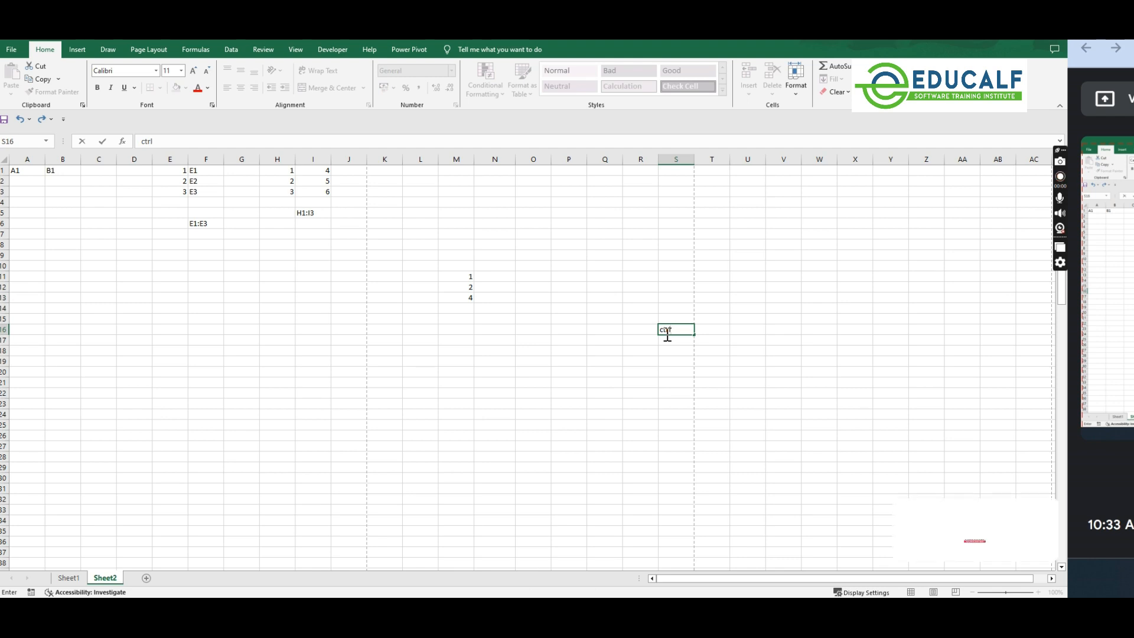
type(" + shif")
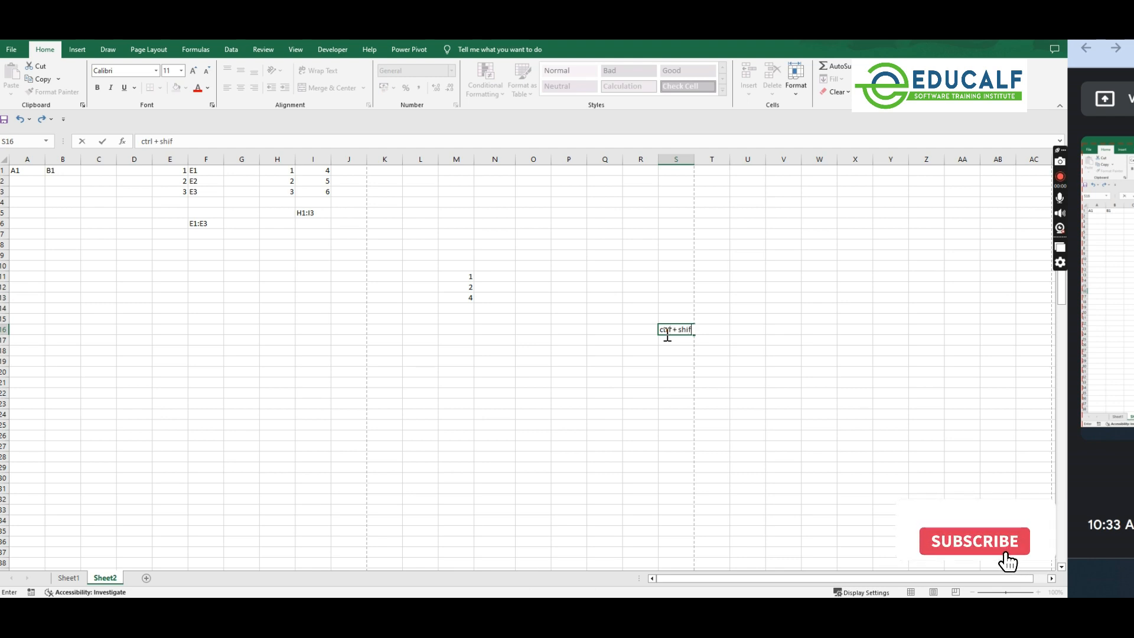
type("t + +")
Step: Insert a blank cell at M13 with the Shift cells down option
left_click(459, 297)
right_click(459, 297)
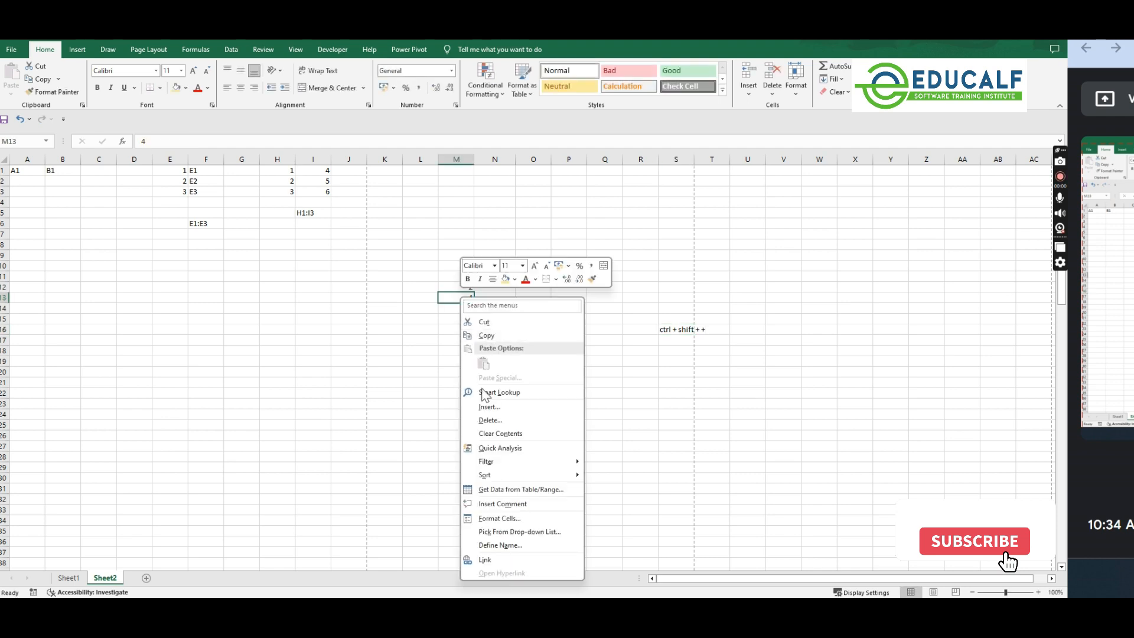
left_click(490, 420)
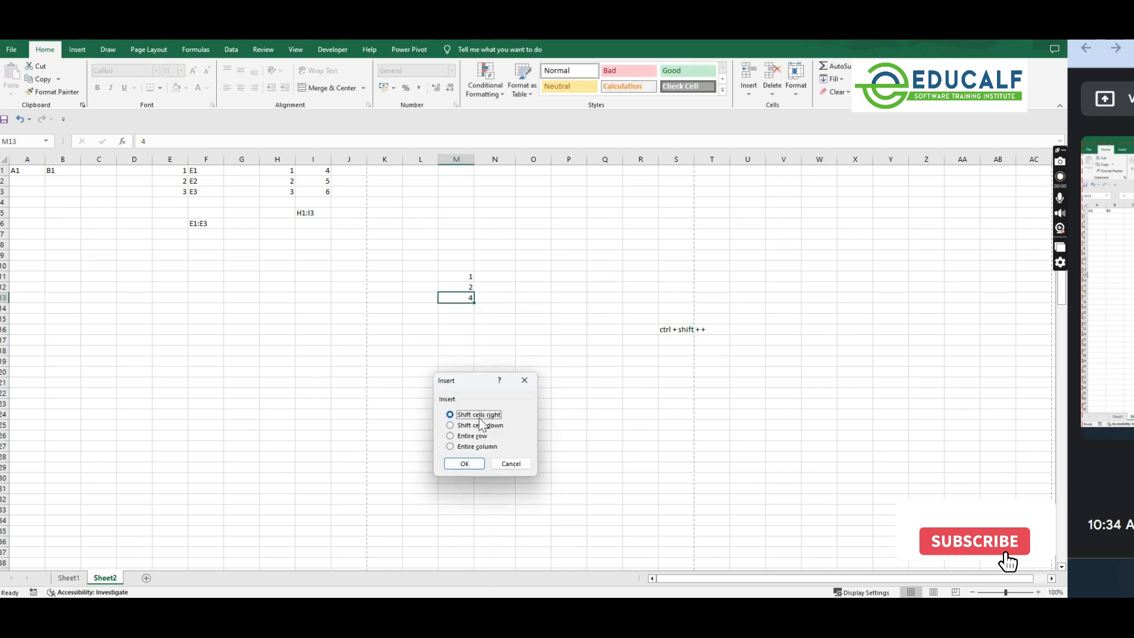
left_click_drag(476, 390, 588, 213)
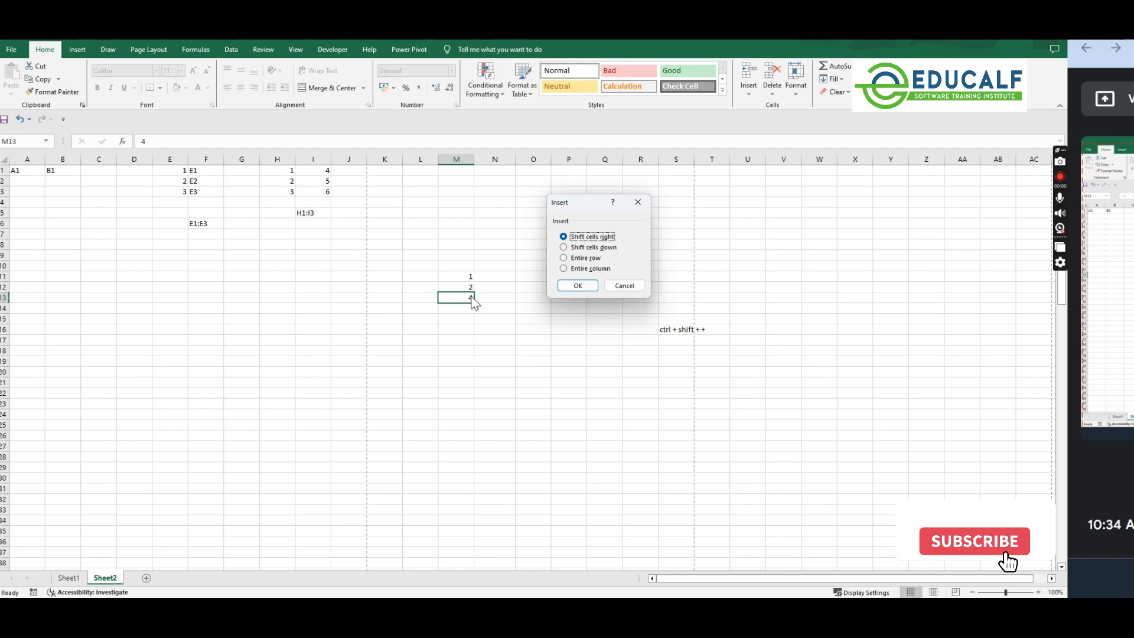
left_click(600, 250)
left_click(576, 286)
left_click(452, 320)
left_click(453, 308)
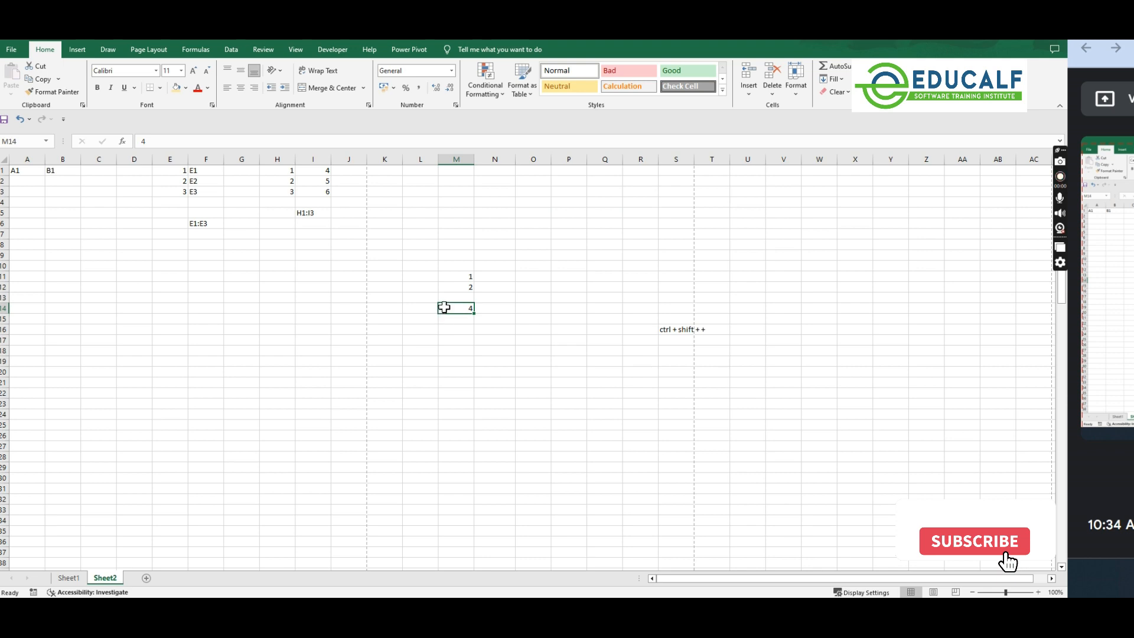
Step: Enter 3 in the blank cell M13
left_click(456, 296)
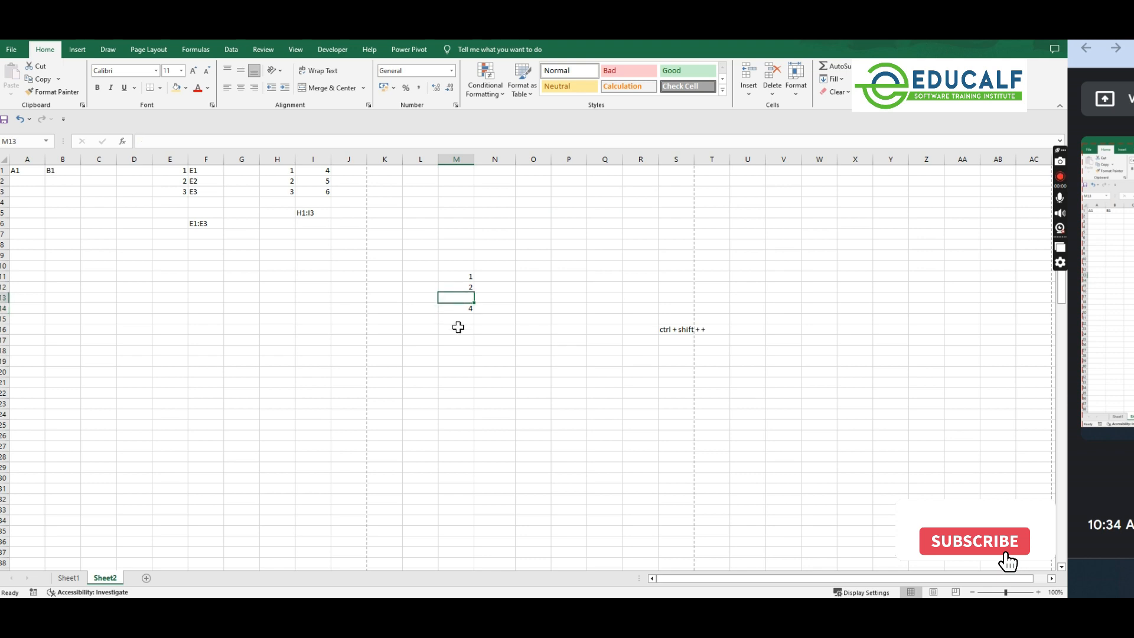
type("3")
key("Return")
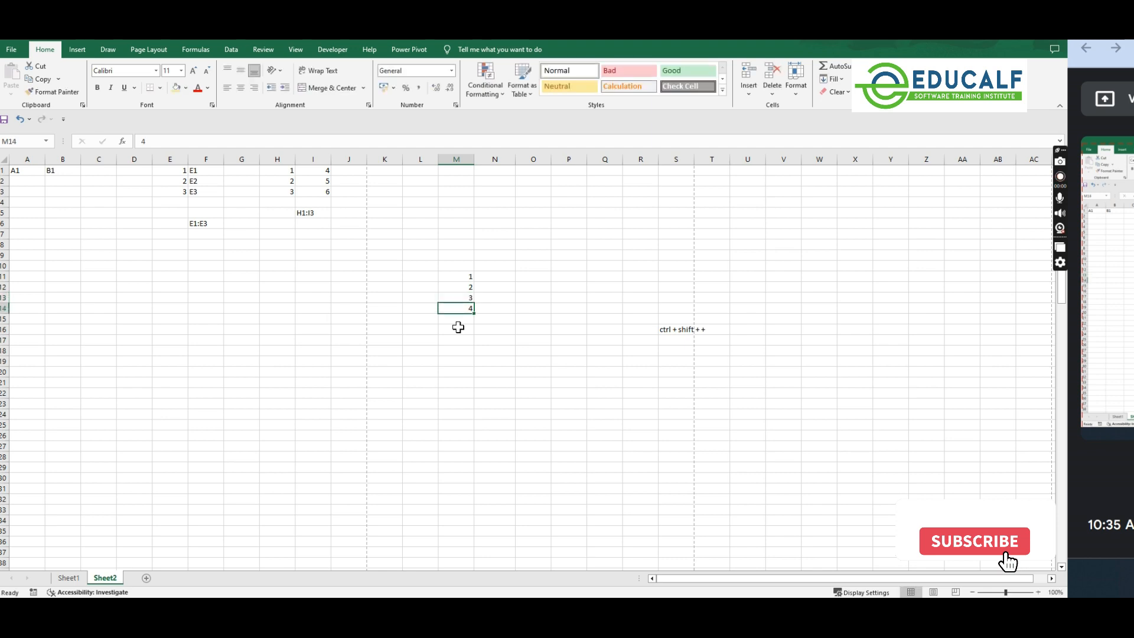
Step: Delete cell M13 with the Shift cells up option
left_click(471, 296)
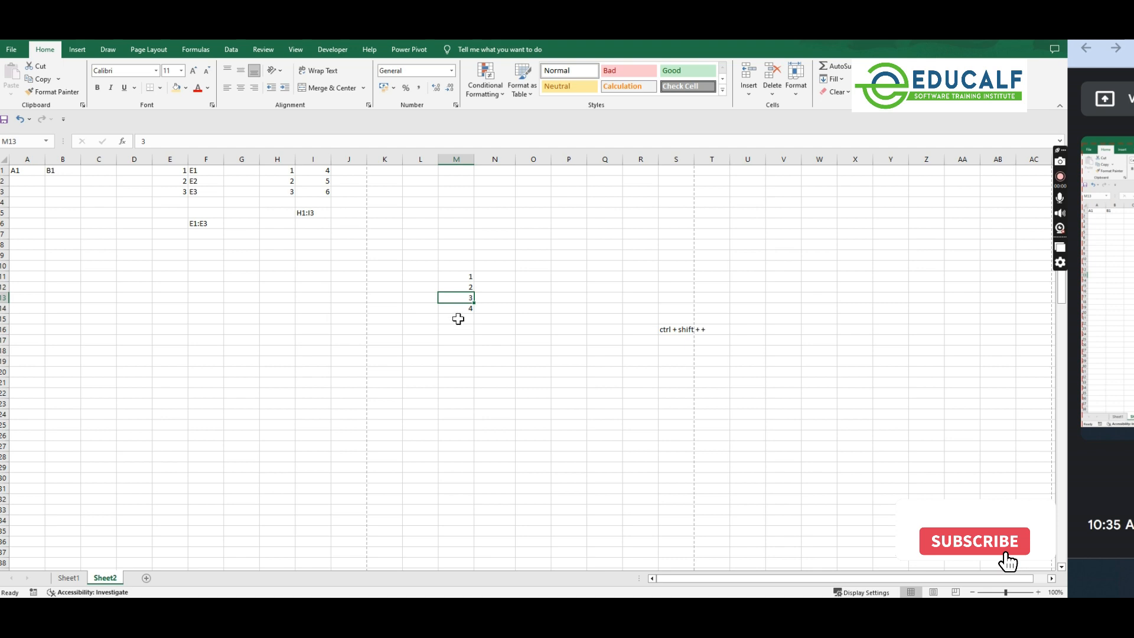
right_click(470, 297)
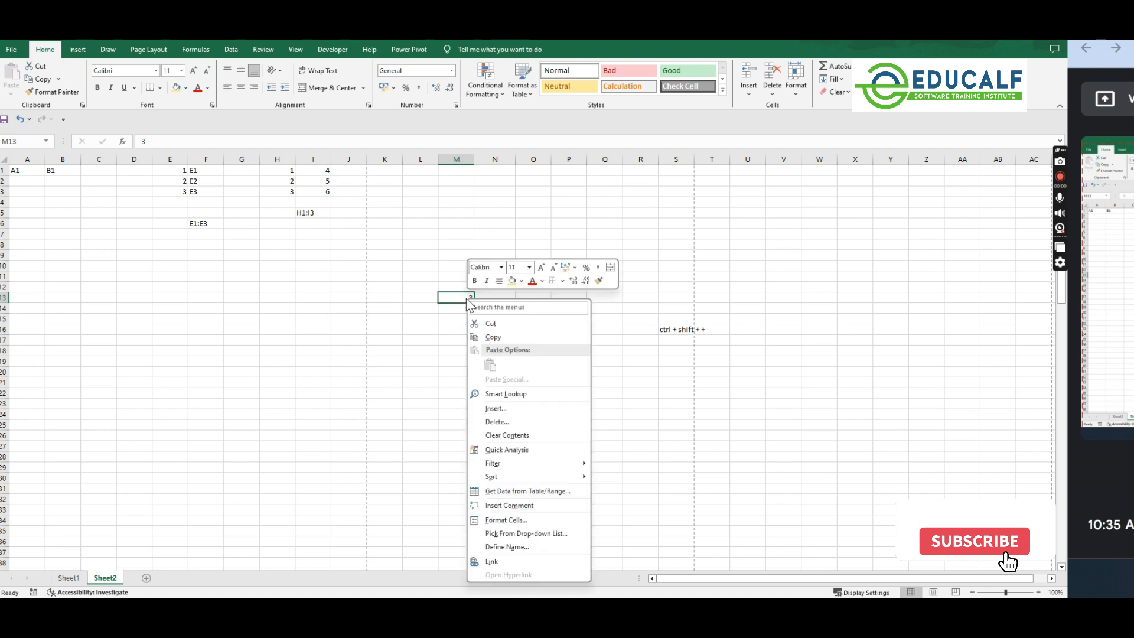
left_click(495, 421)
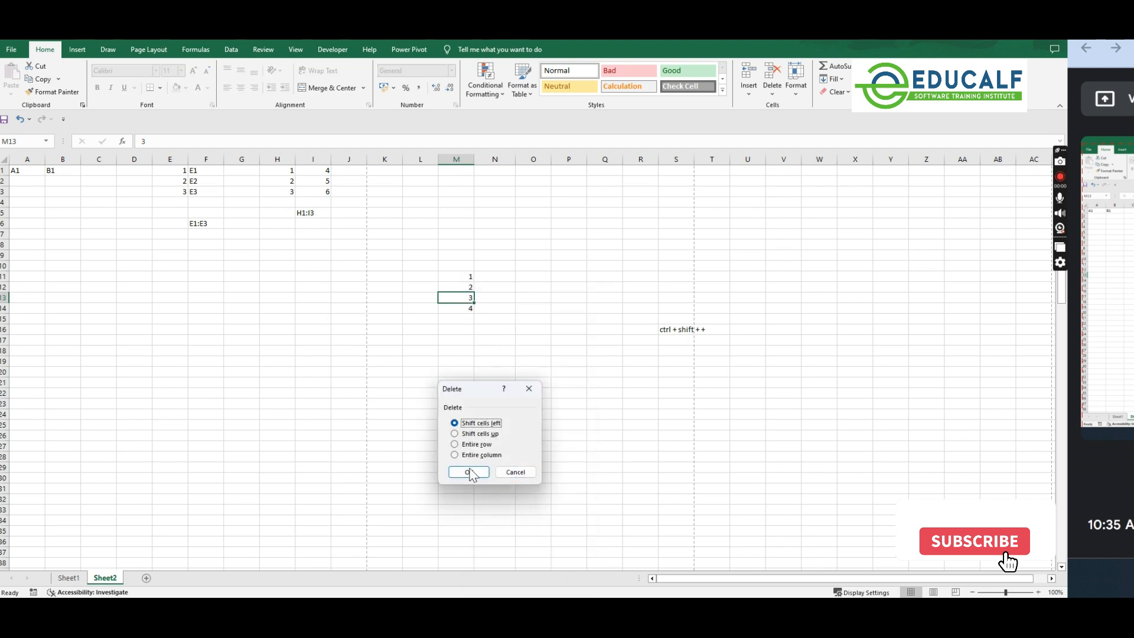
left_click_drag(486, 391, 623, 263)
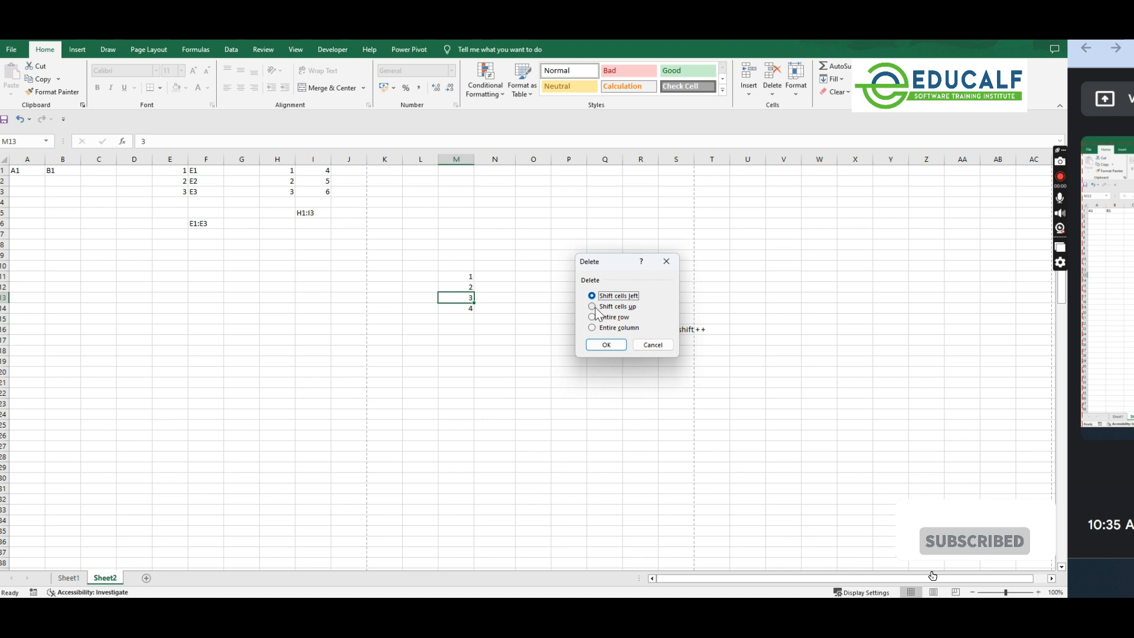
left_click(595, 307)
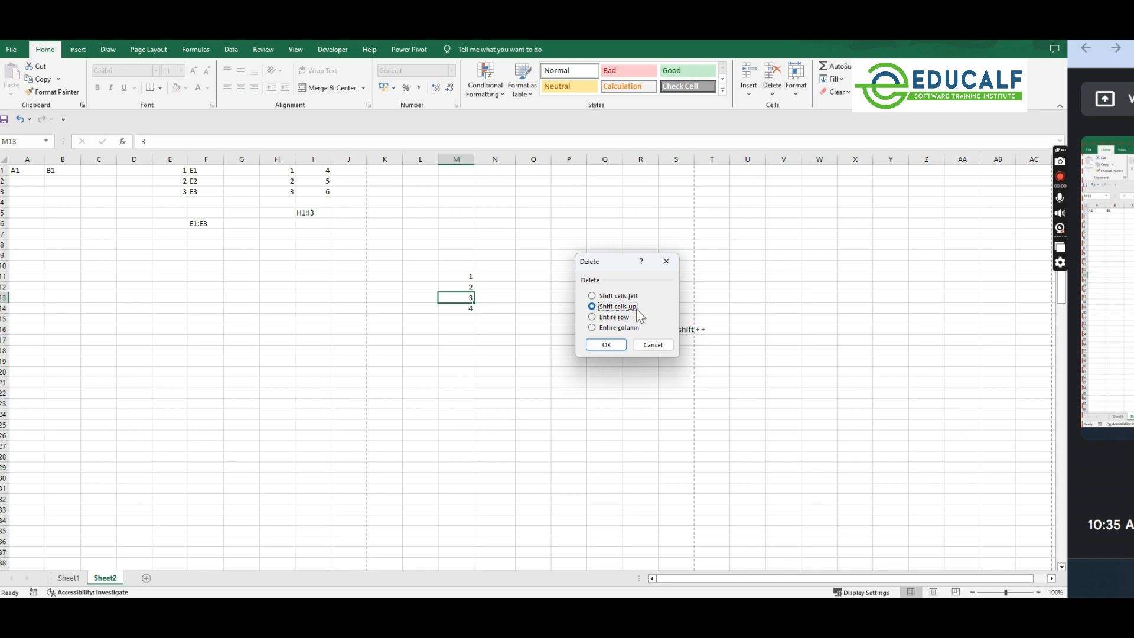
left_click(611, 345)
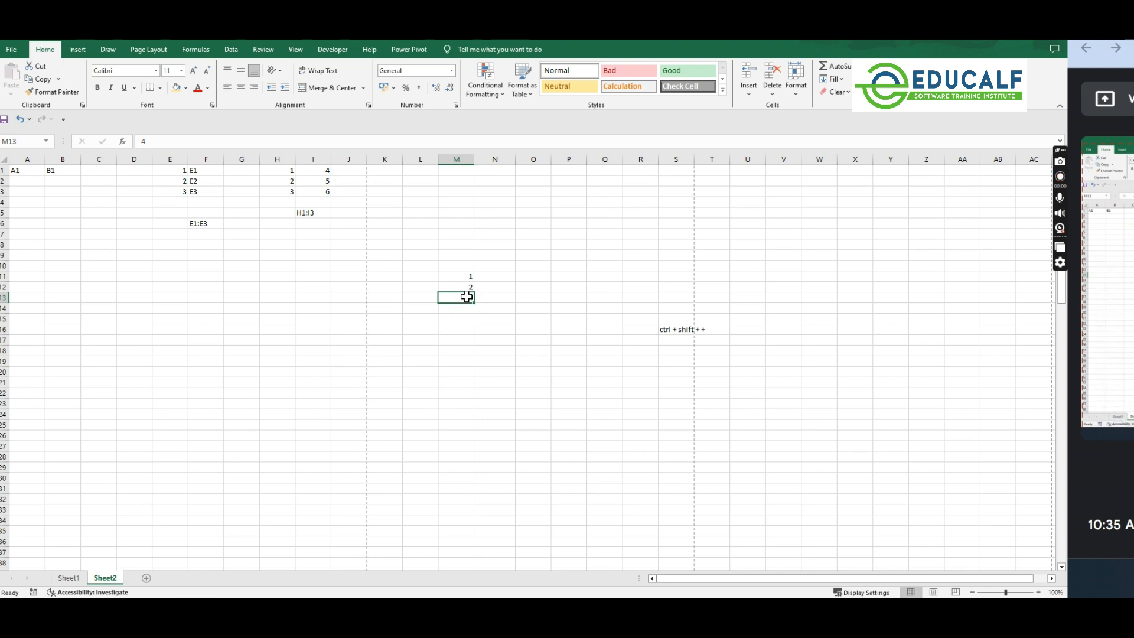
Step: Enter 2 in N11 and 4 in O11, and set N11's number format to General
left_click(505, 276)
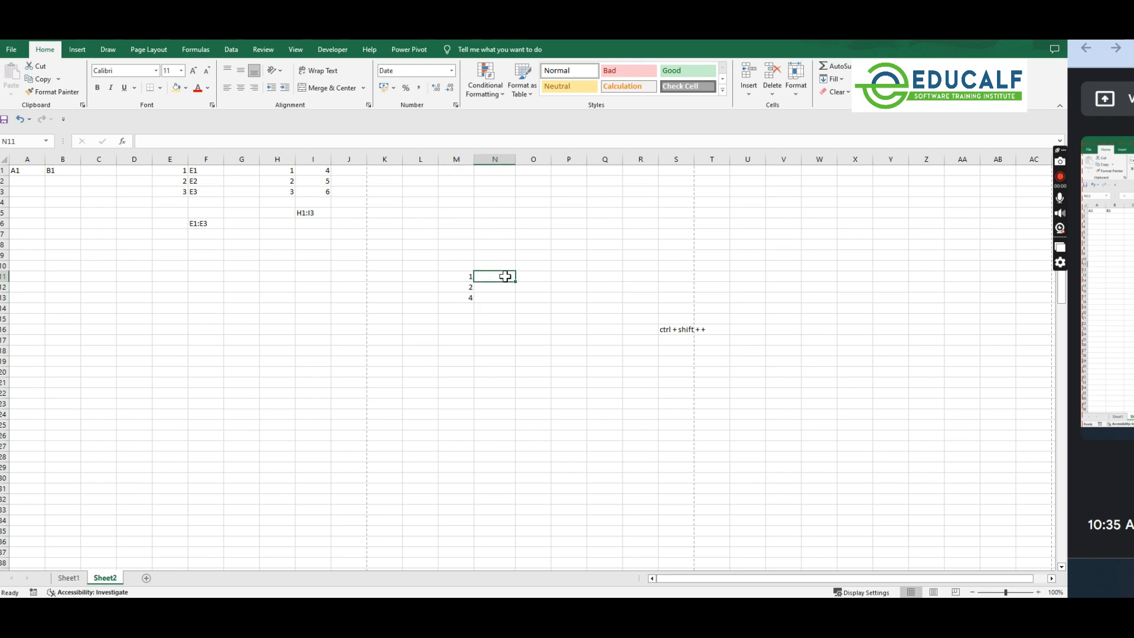
type("2")
key("Tab")
type("4")
left_click(497, 277)
left_click(452, 72)
left_click(443, 94)
Step: Clear the numbers in M12:M13 below the new row of values
left_click_drag(536, 279, 482, 274)
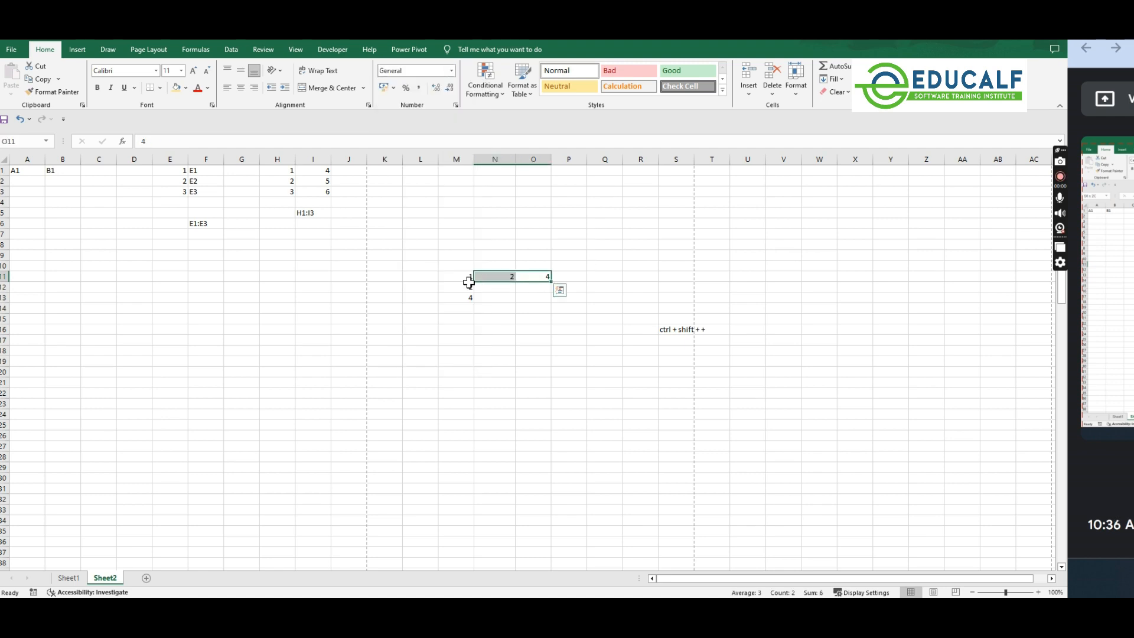
left_click(467, 289)
left_click(522, 287)
Step: Insert a blank cell at O11 with the Shift cells right option
left_click(534, 277)
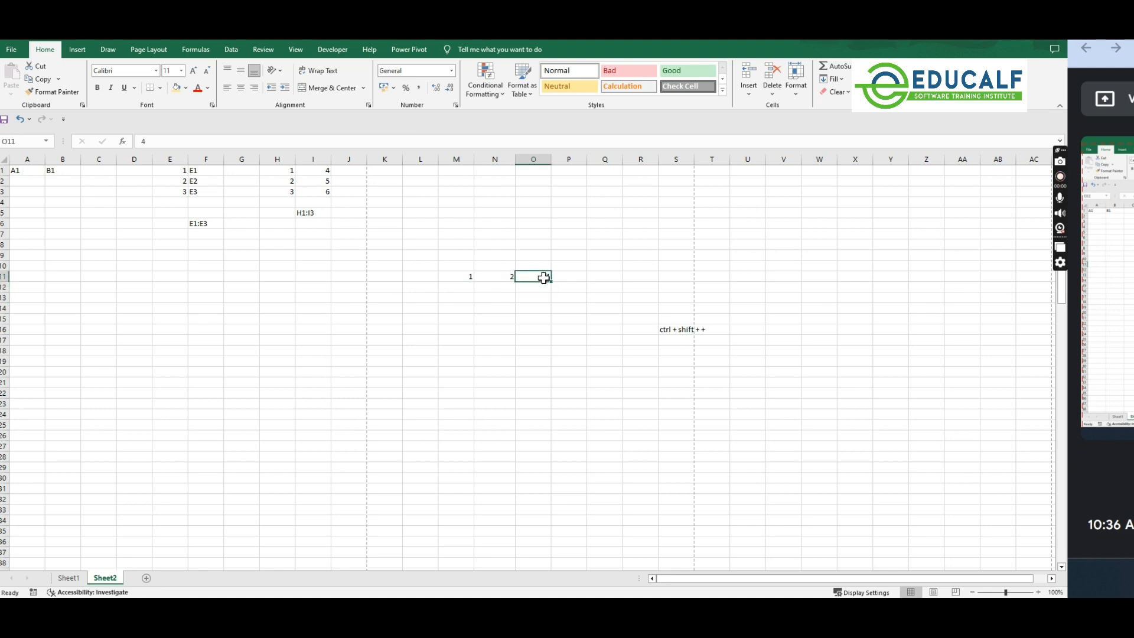
right_click(544, 278)
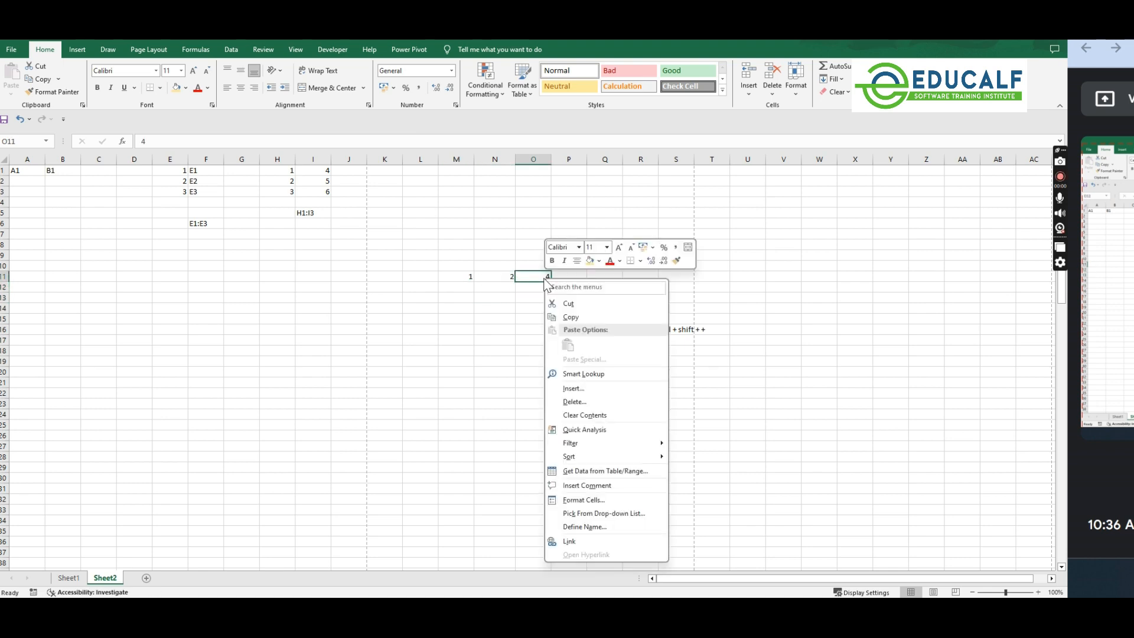
left_click(564, 388)
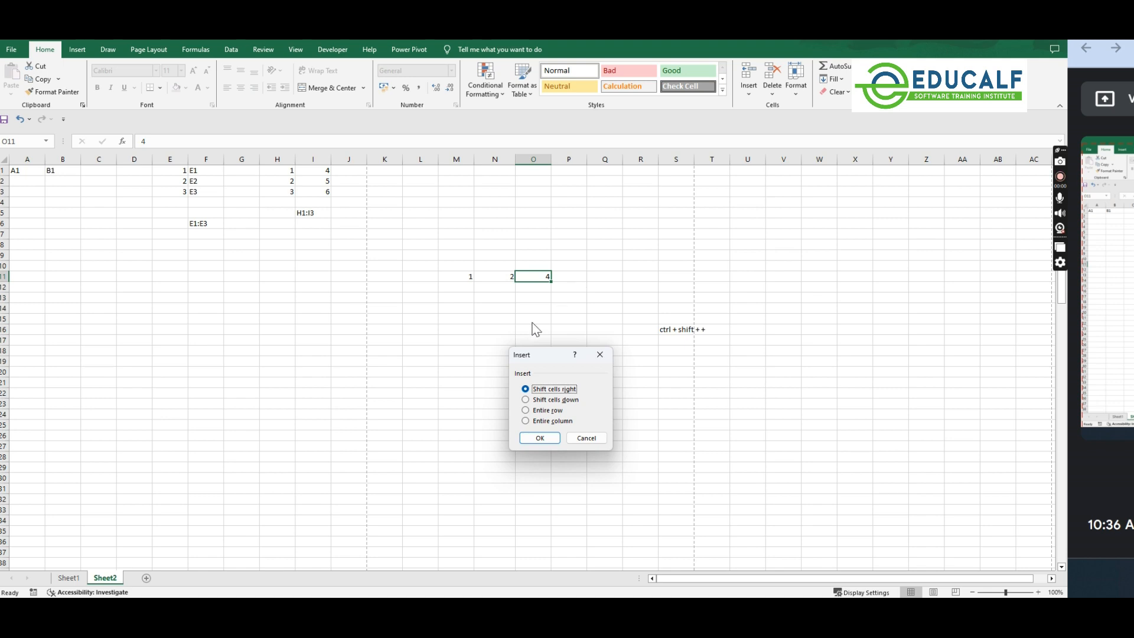
left_click(538, 438)
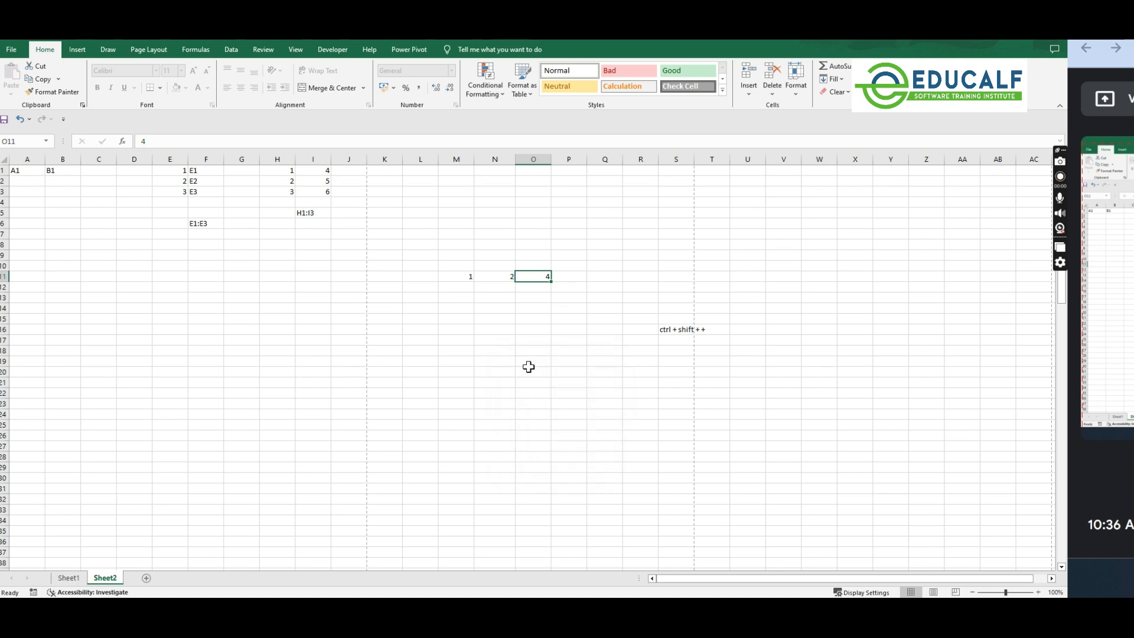
left_click(541, 275)
left_click(572, 276)
Step: Enter 3 in the blank cell O11
left_click(539, 276)
type("3")
key("Return")
Step: Delete cell O11 with the Shift cells left option
left_click(539, 276)
right_click(539, 276)
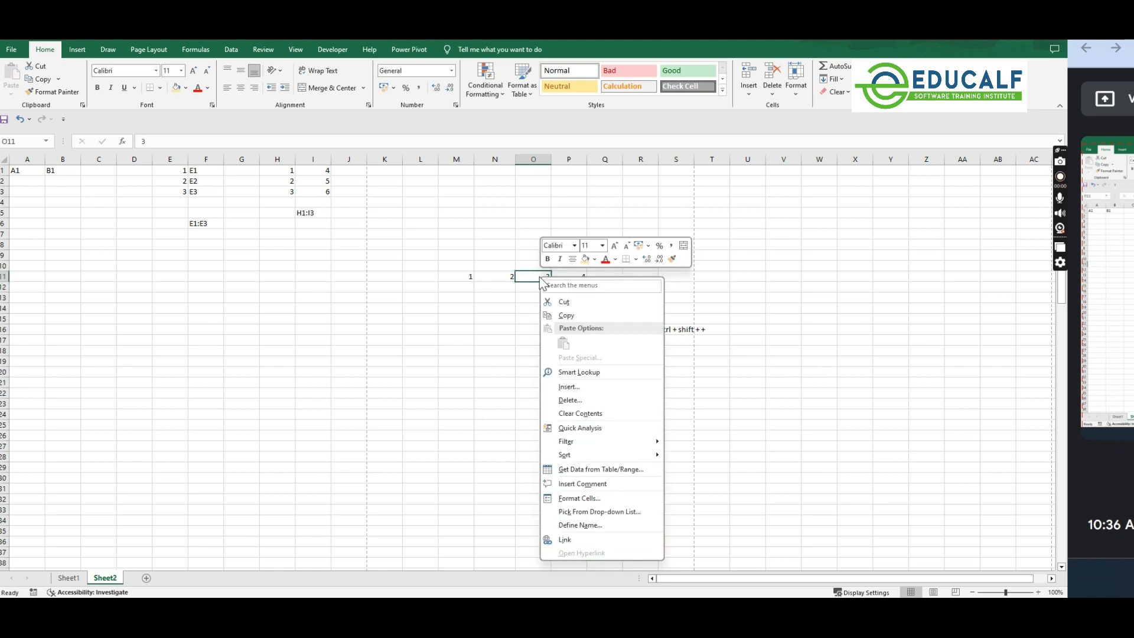
left_click(566, 405)
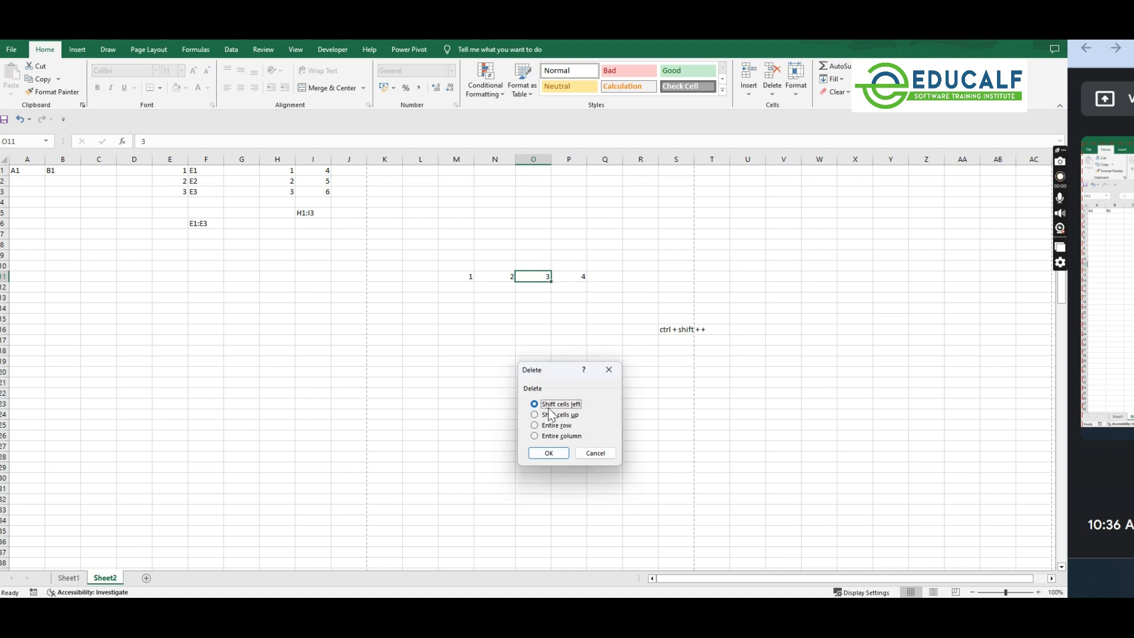
left_click(548, 452)
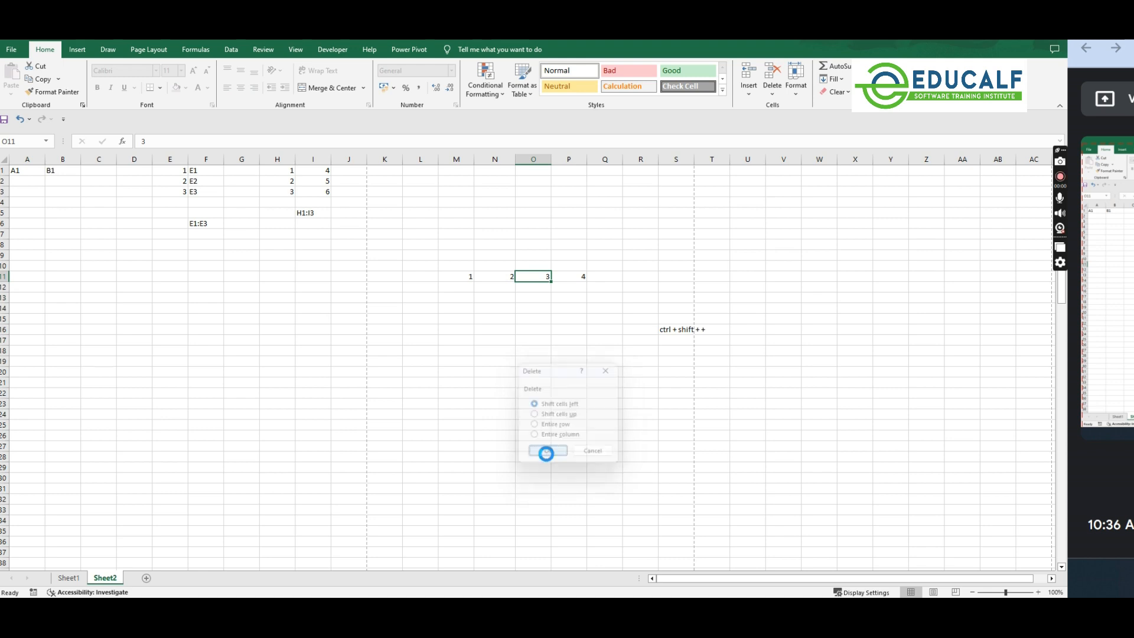
Step: Clear the remaining numbers from cells M11:P11
left_click(540, 290)
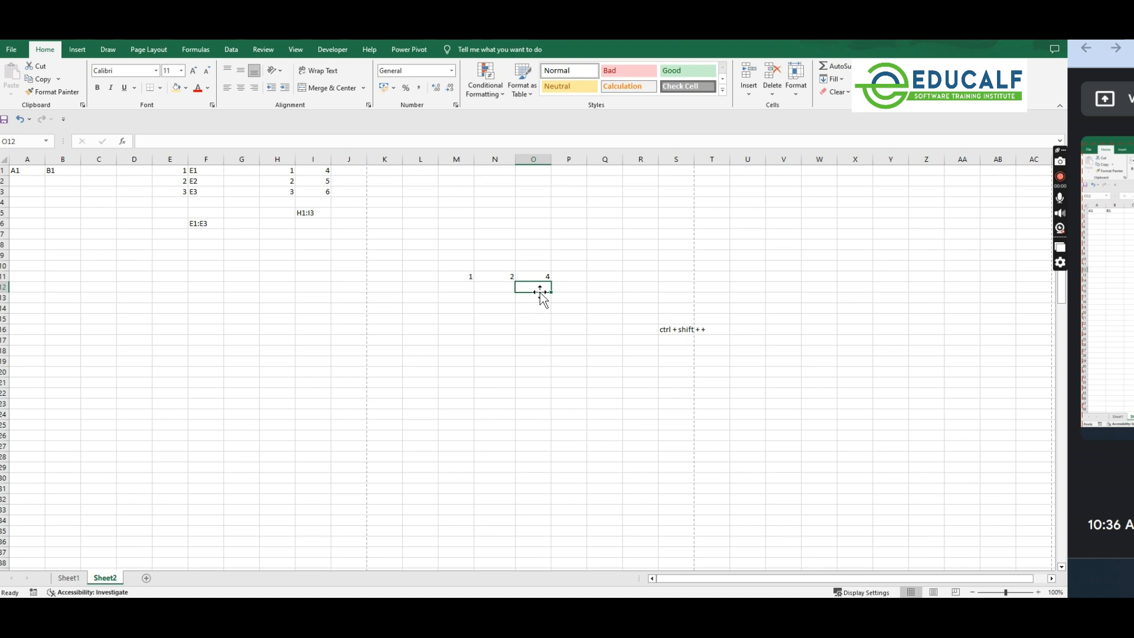
key("Up")
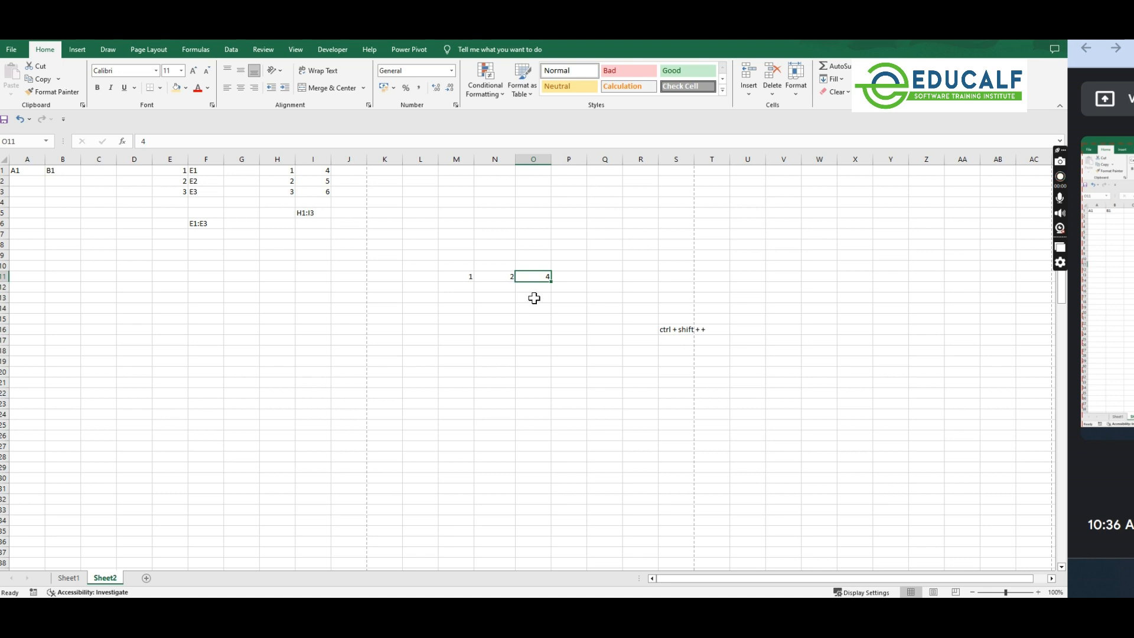
left_click_drag(469, 276, 551, 275)
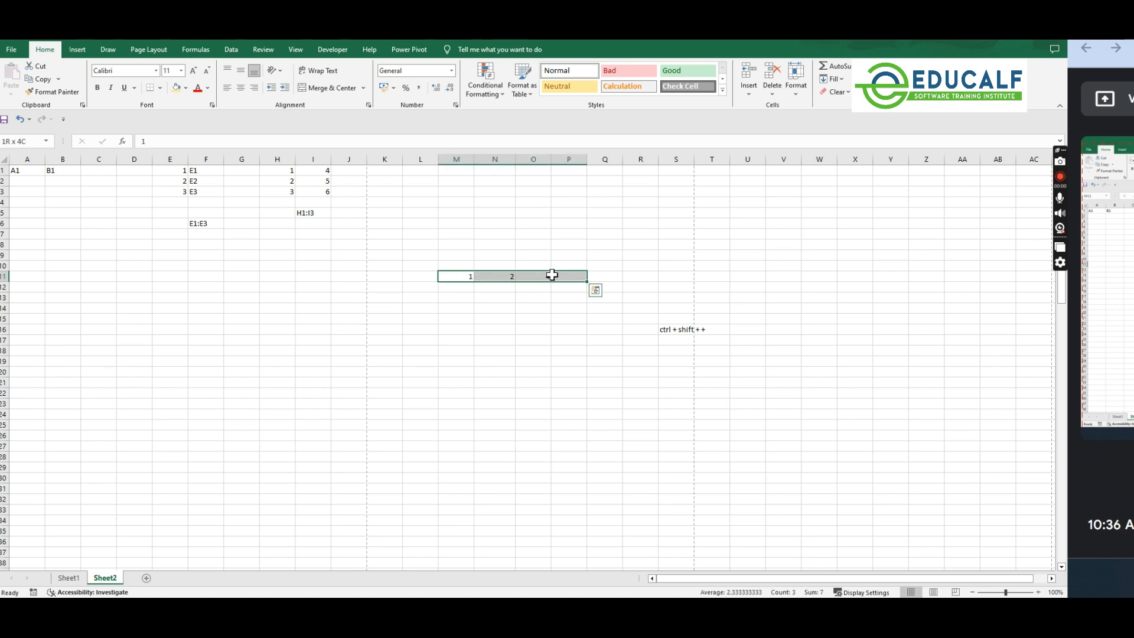
key("Delete")
key("Tab")
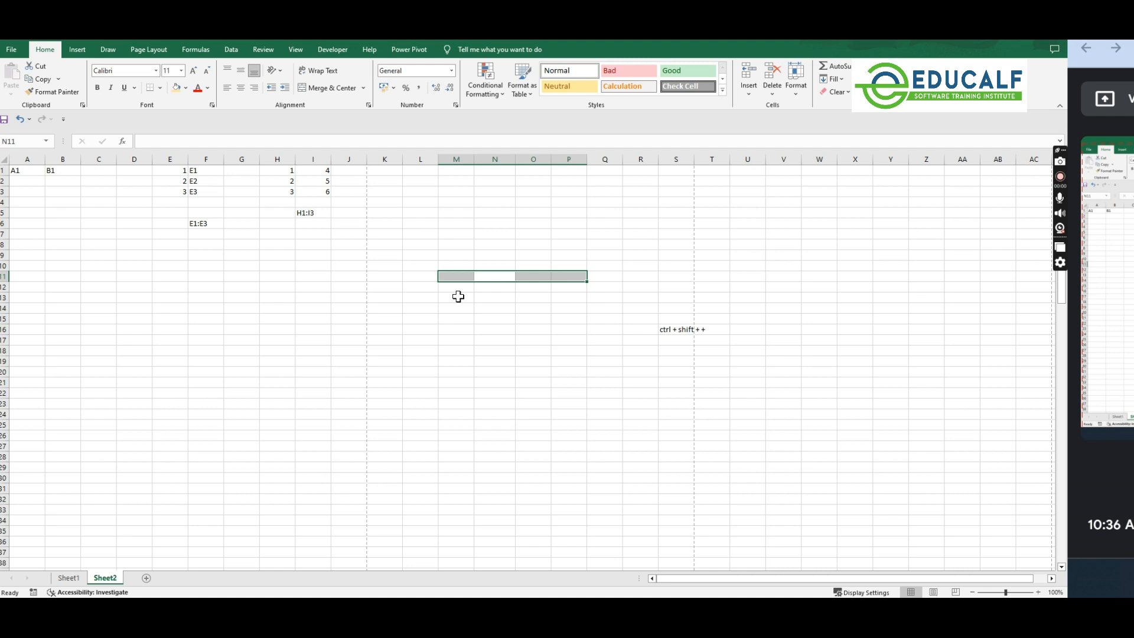
Step: Enter 1, 2 and 3 down cells M11:M13
left_click(459, 277)
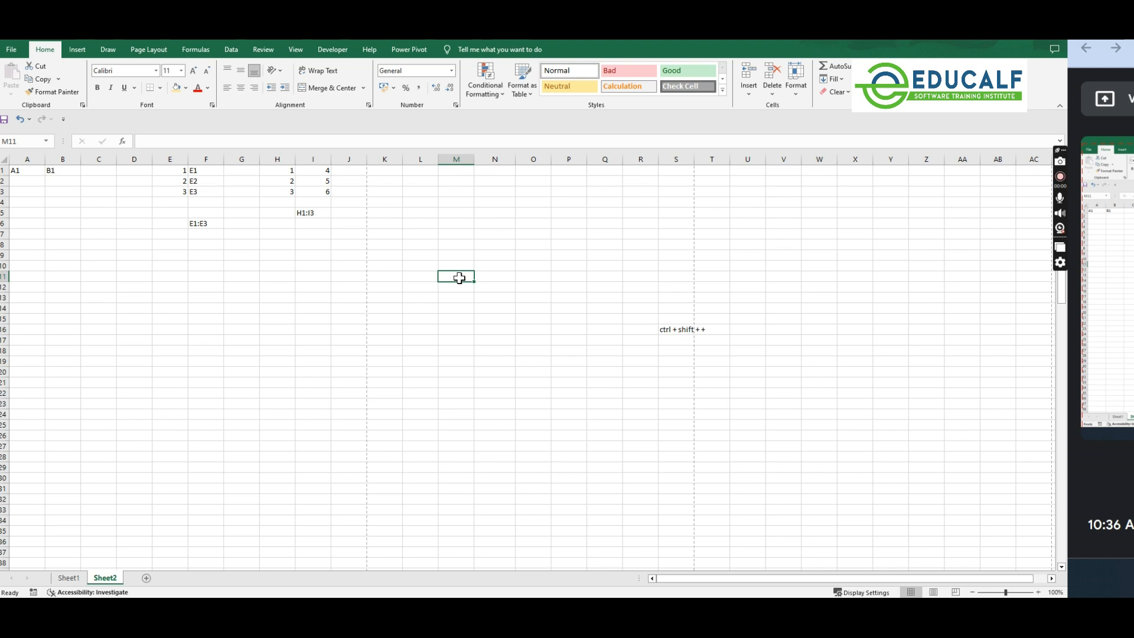
type("1")
key("Return")
type("2")
key("Return")
type("3")
key("Return")
Step: Enter 4, 5 and 6 down cells N11:N13
left_click(495, 275)
type("4")
key("Return")
type("5")
key("Return")
type("6")
key("Return")
Step: Change the number format of cells N12:N13 from dates to General
left_click_drag(495, 287, 496, 298)
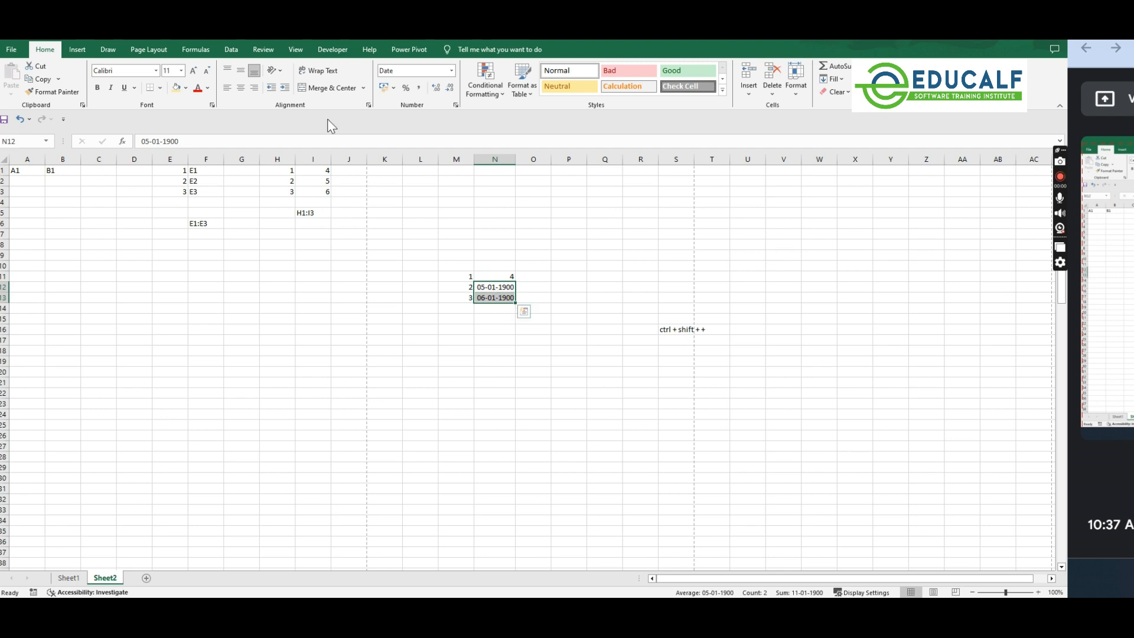
left_click(451, 70)
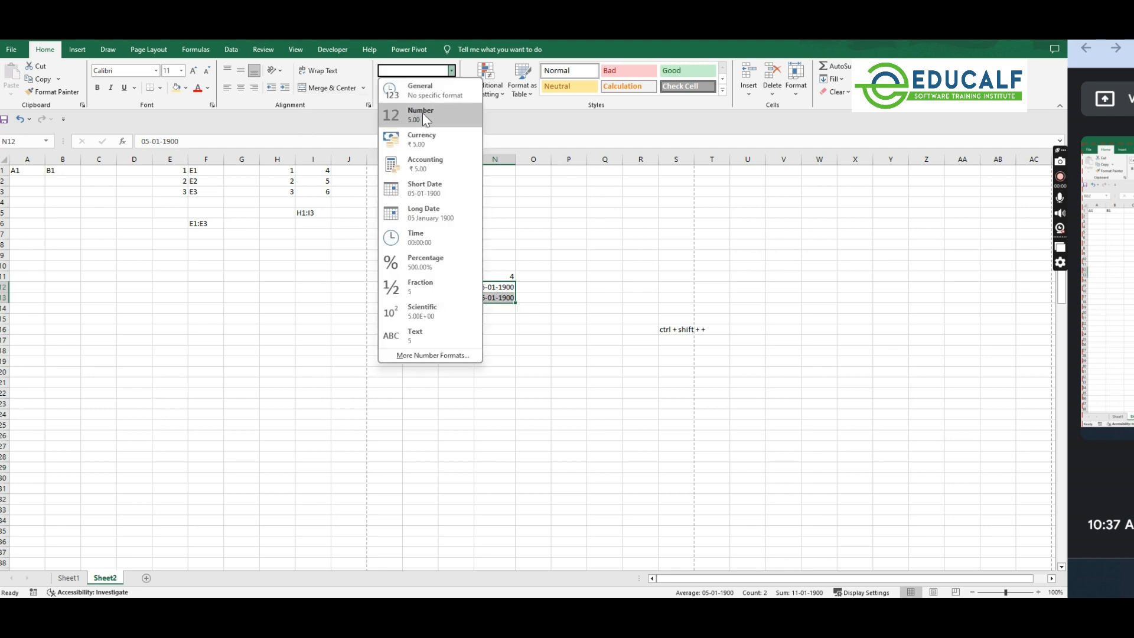
left_click(416, 89)
key("Right")
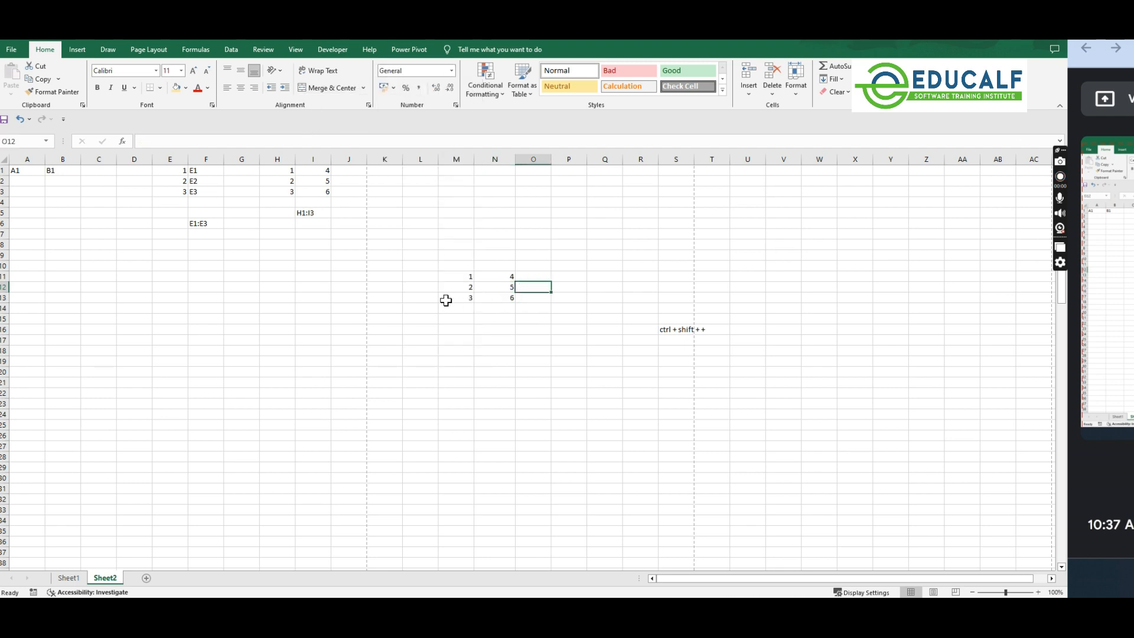
Step: Insert a blank cell at M13 with the Shift cells down option
left_click(462, 297)
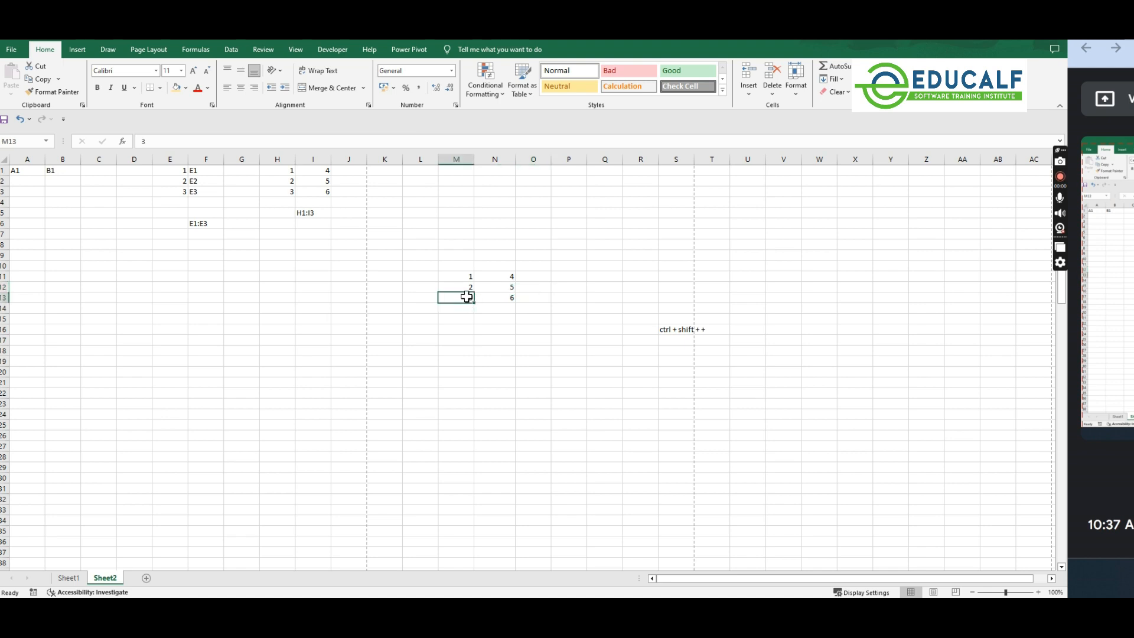
right_click(466, 297)
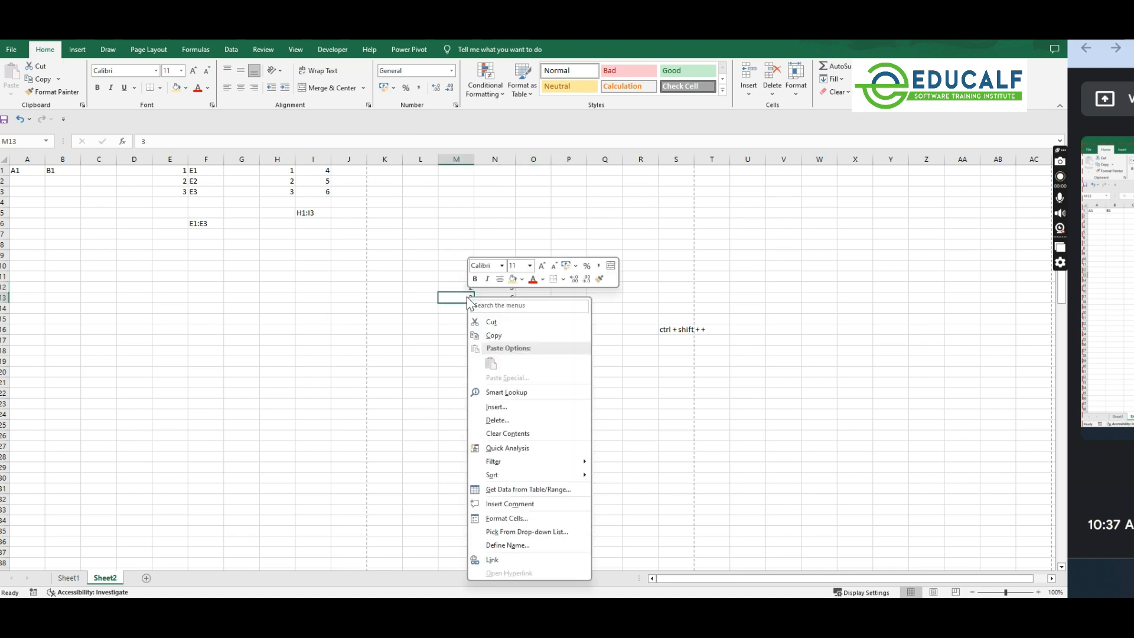
left_click(508, 408)
left_click(490, 422)
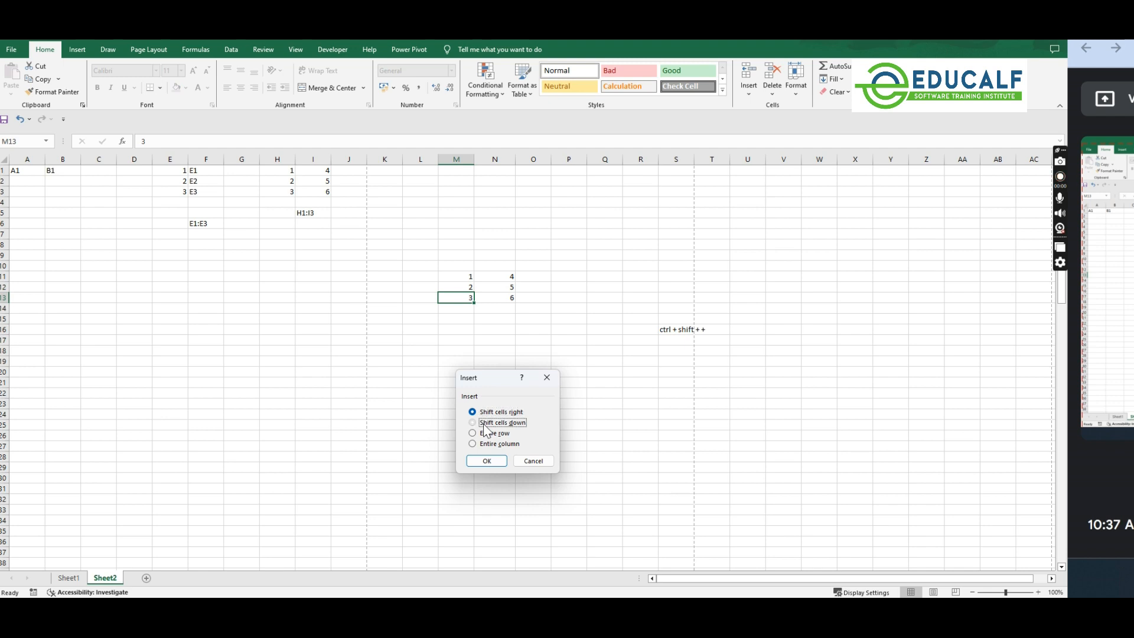
left_click(486, 460)
key("Return")
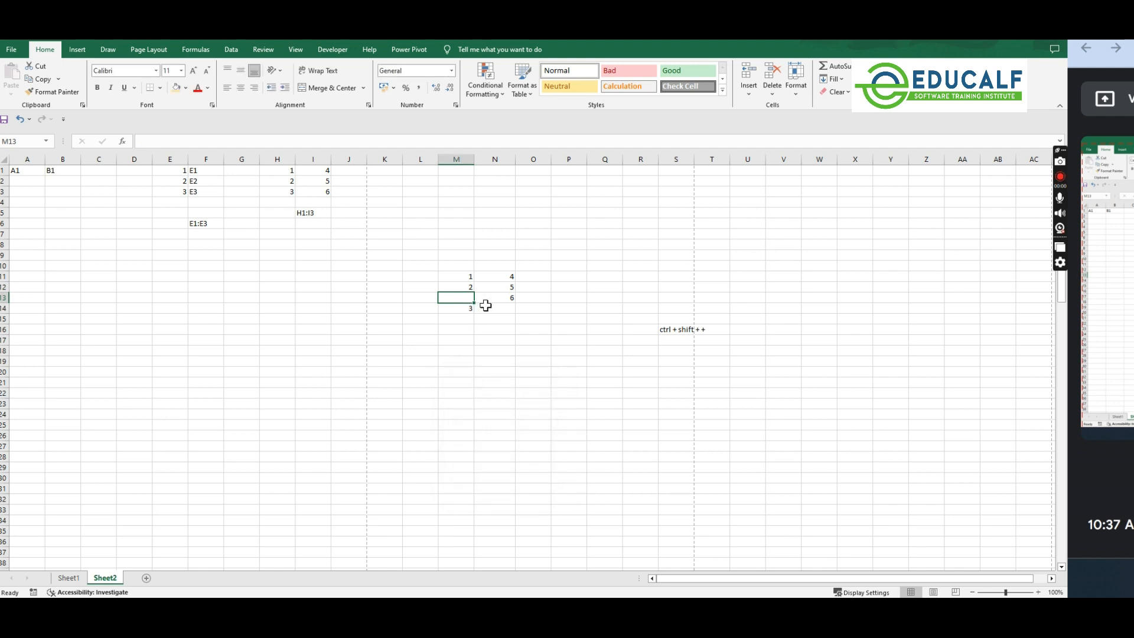
Step: Delete the blank cell M13 with the Shift cells up option
left_click_drag(513, 286, 512, 297)
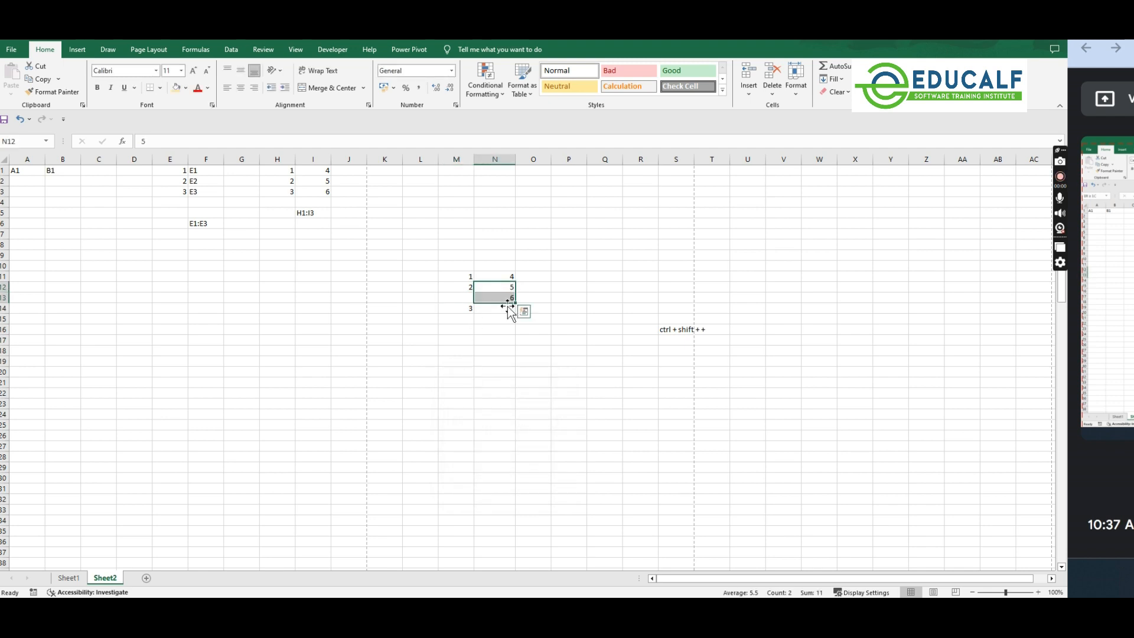
left_click(462, 300)
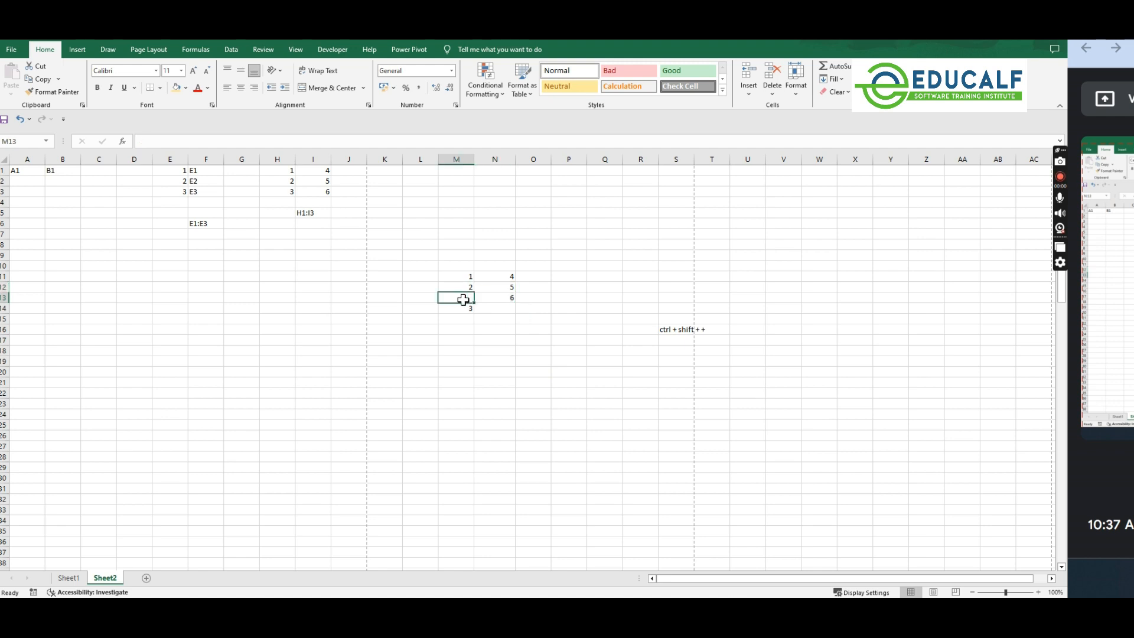
left_click_drag(499, 277, 503, 296)
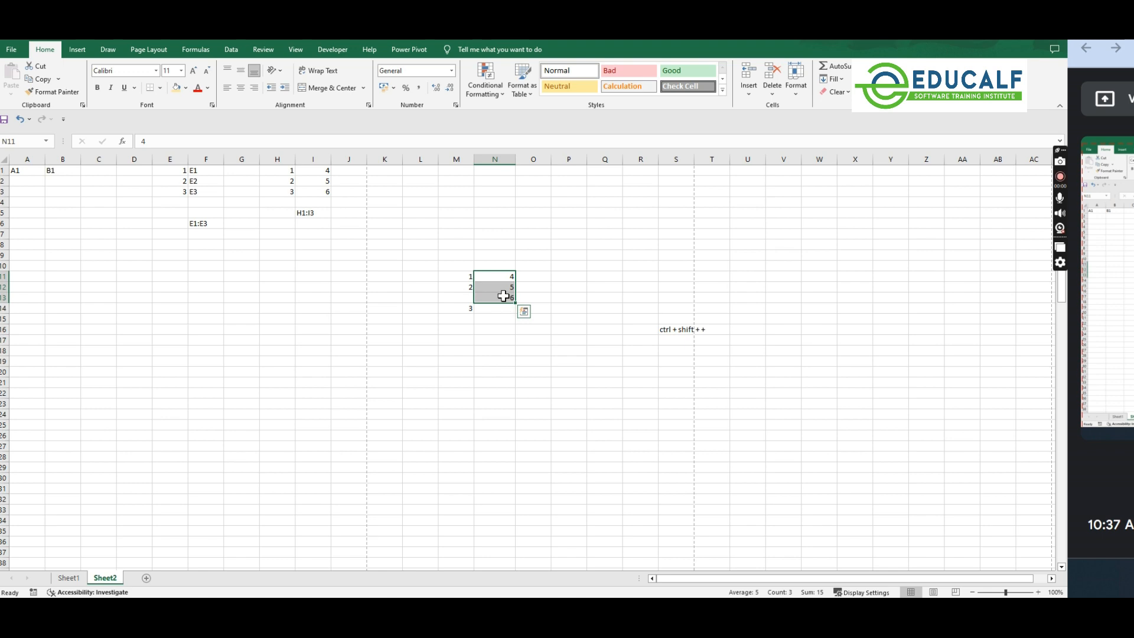
right_click(467, 299)
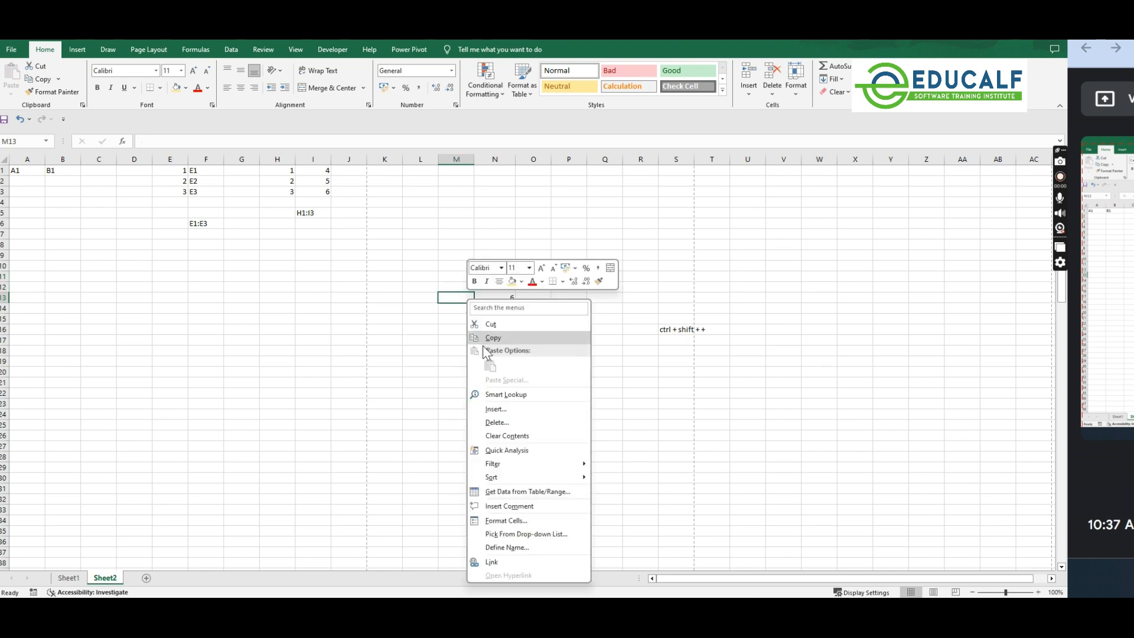
left_click(496, 422)
left_click(478, 433)
left_click(471, 471)
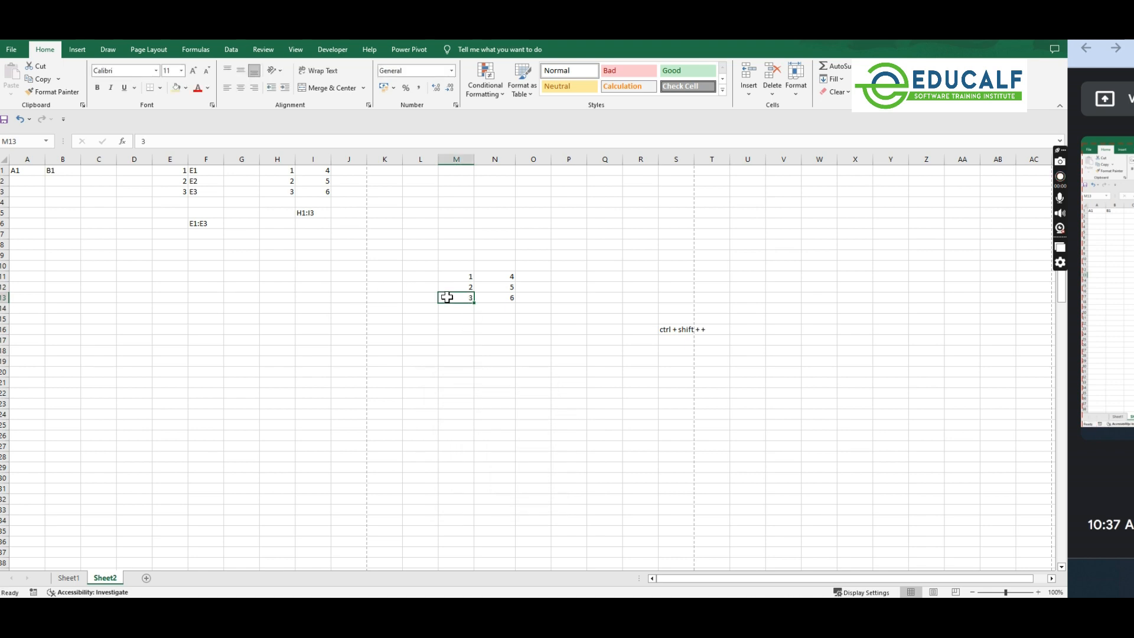
Step: Insert a blank row at row 13 from cell M13 with the Entire row option
right_click(460, 296)
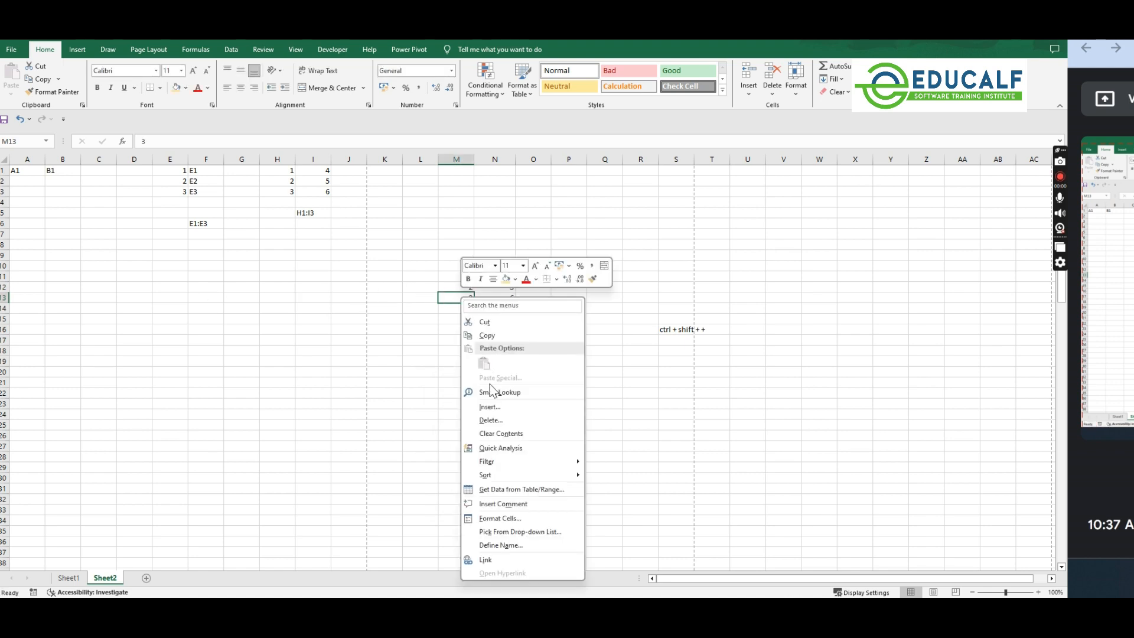
left_click(495, 412)
left_click(475, 429)
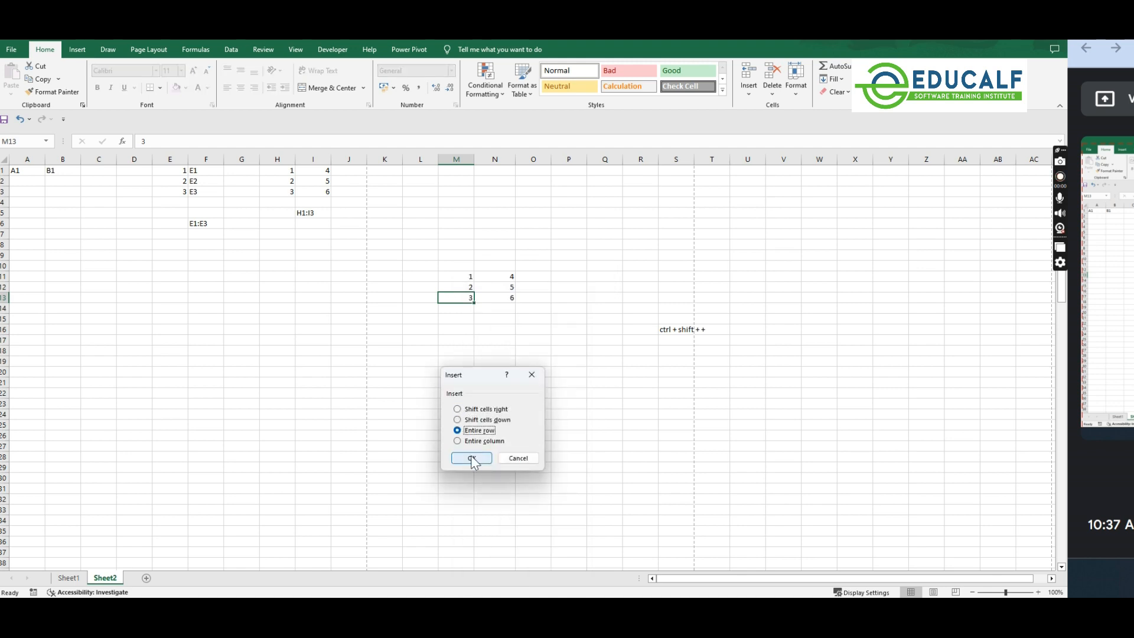
left_click(471, 458)
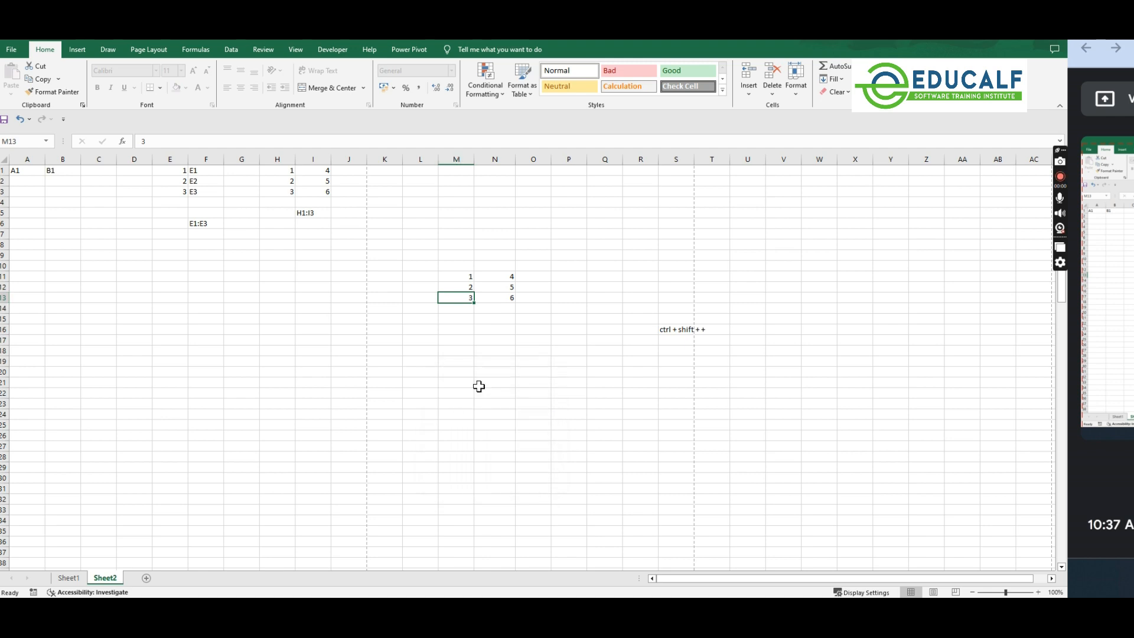
left_click(4, 297)
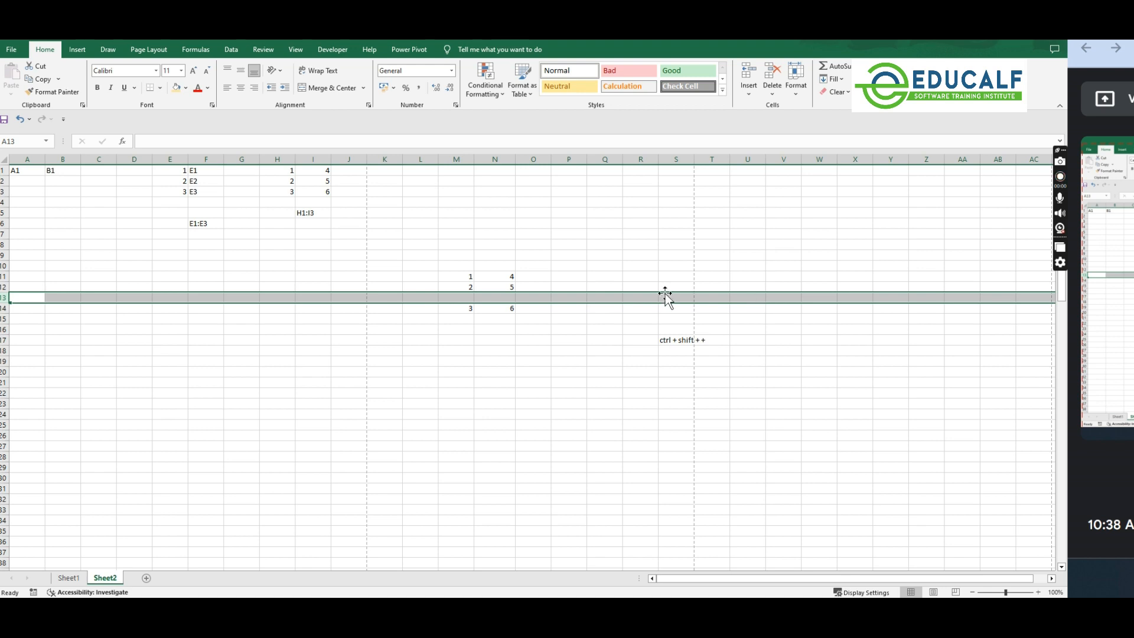
left_click(460, 298)
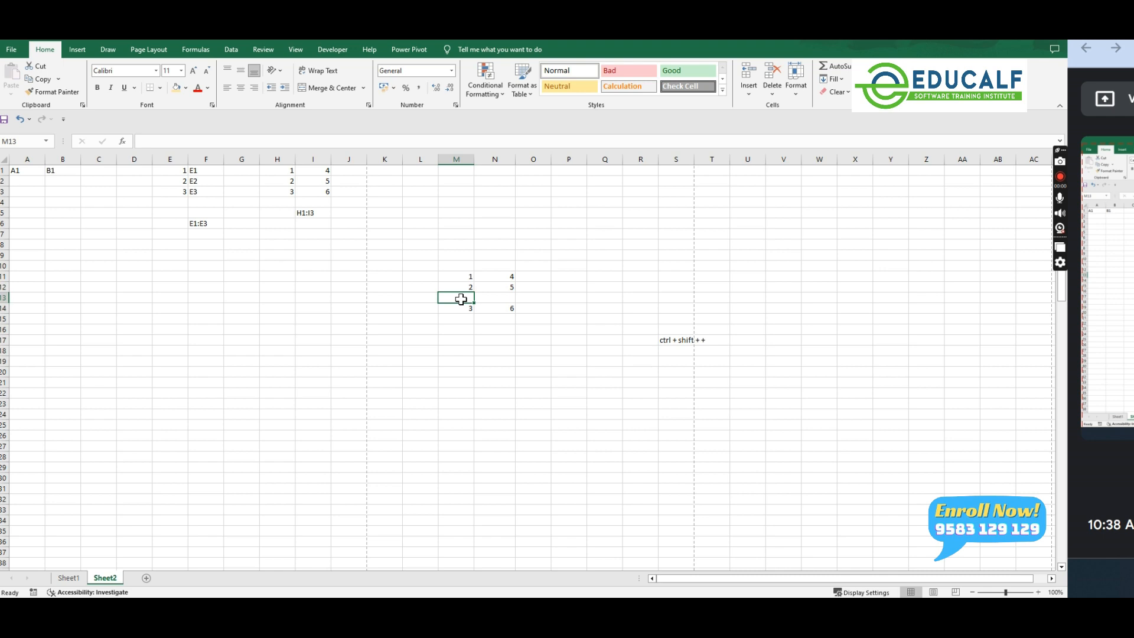
left_click(509, 299)
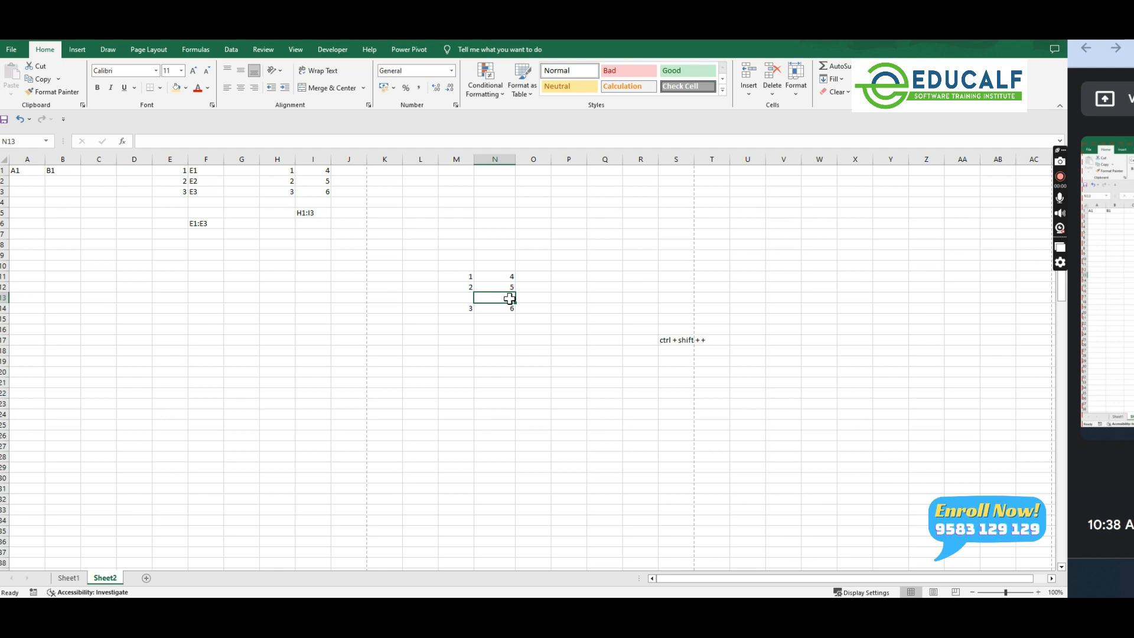
Step: Insert a blank column before column N, between the two columns of numbers
left_click(505, 159)
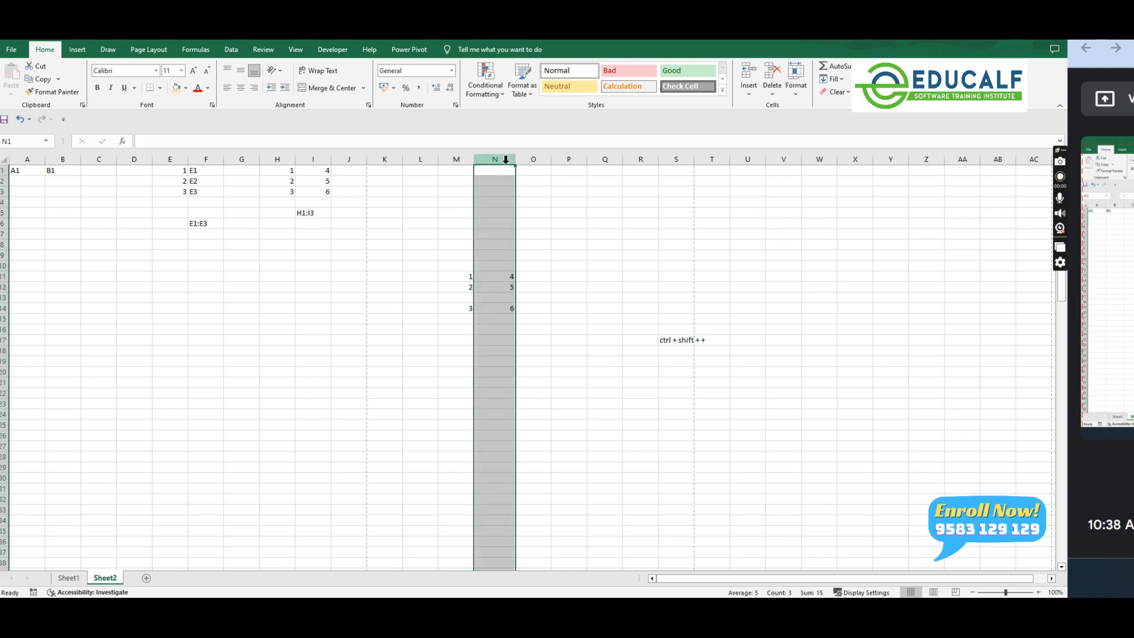
right_click(505, 160)
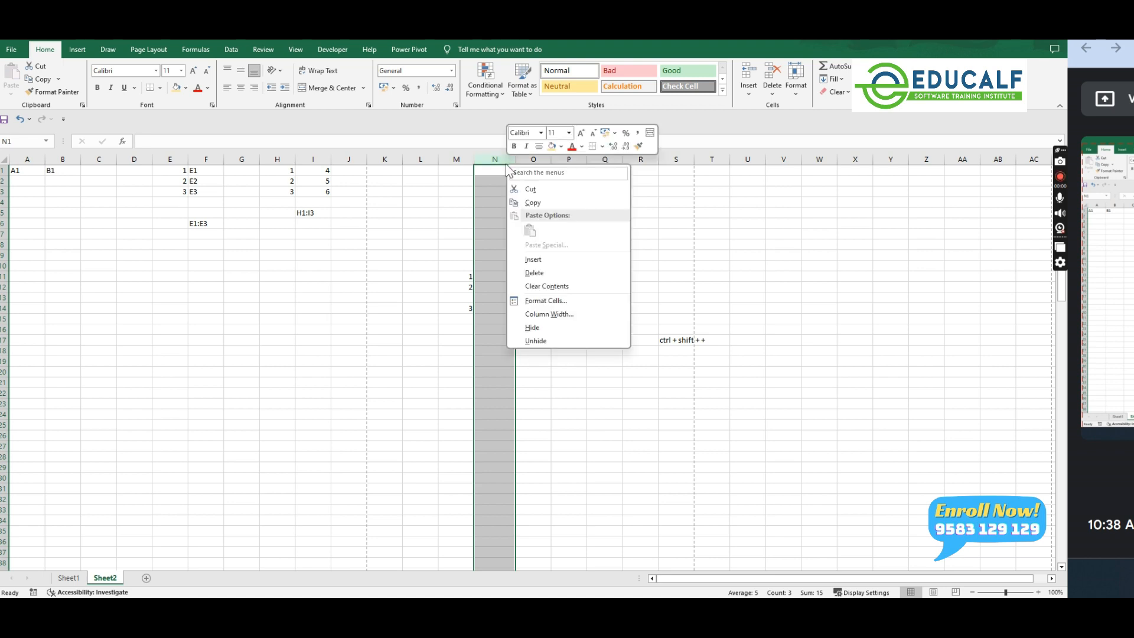
key("Escape")
key("ctrl+shift+plus")
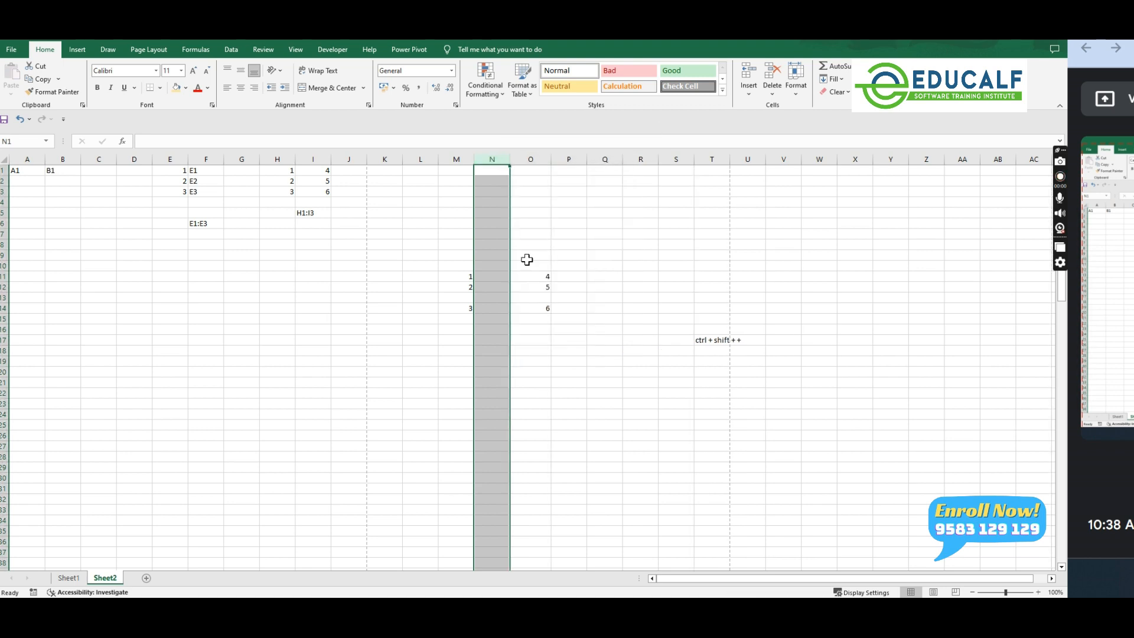
left_click(490, 275)
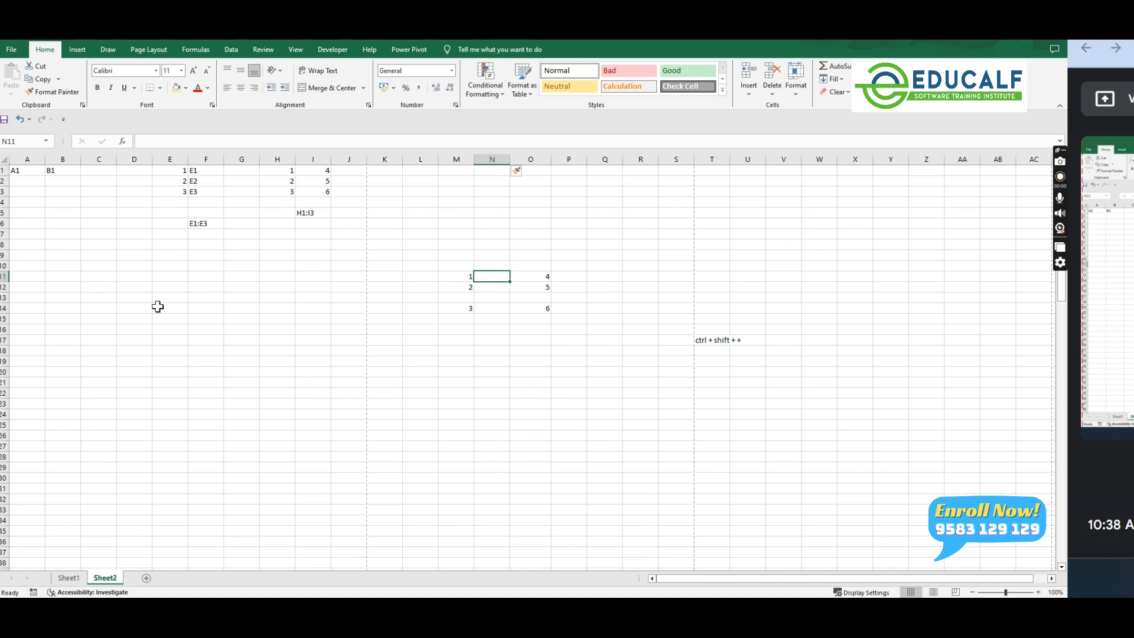
Step: Insert a blank row above row 14, and undo both this row insertion and the column insertion
right_click(5, 309)
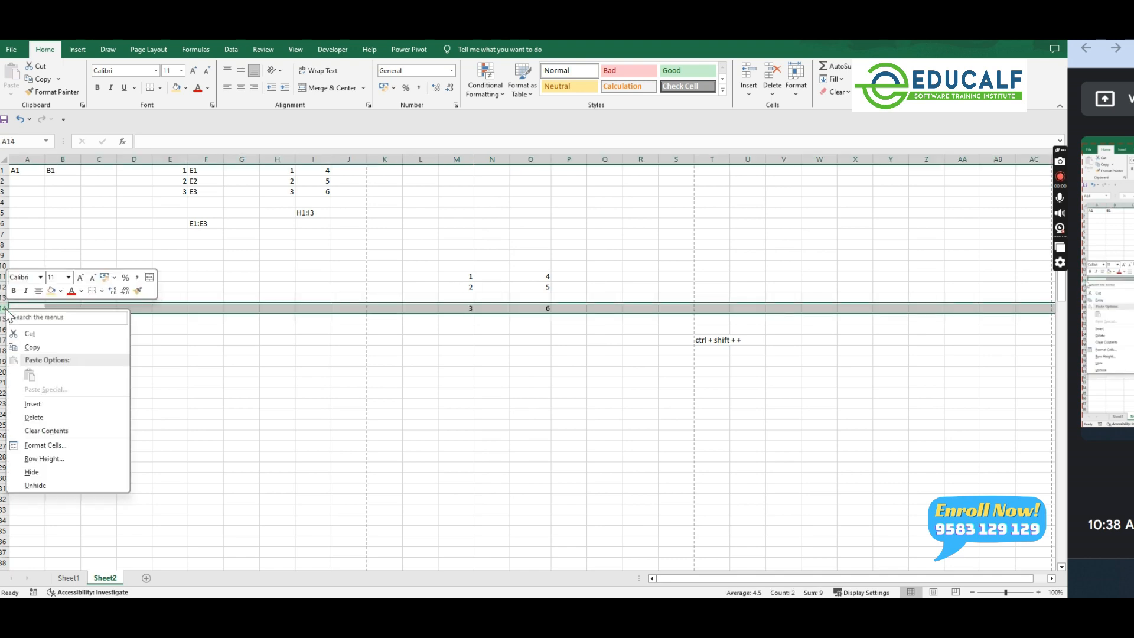
left_click(27, 403)
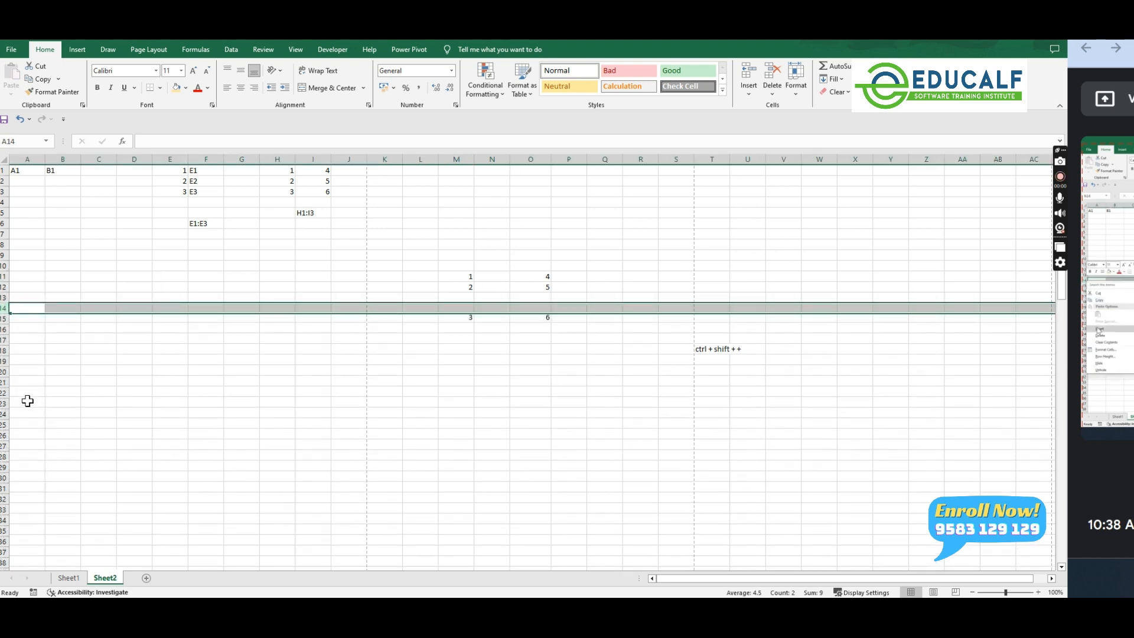
left_click(471, 297)
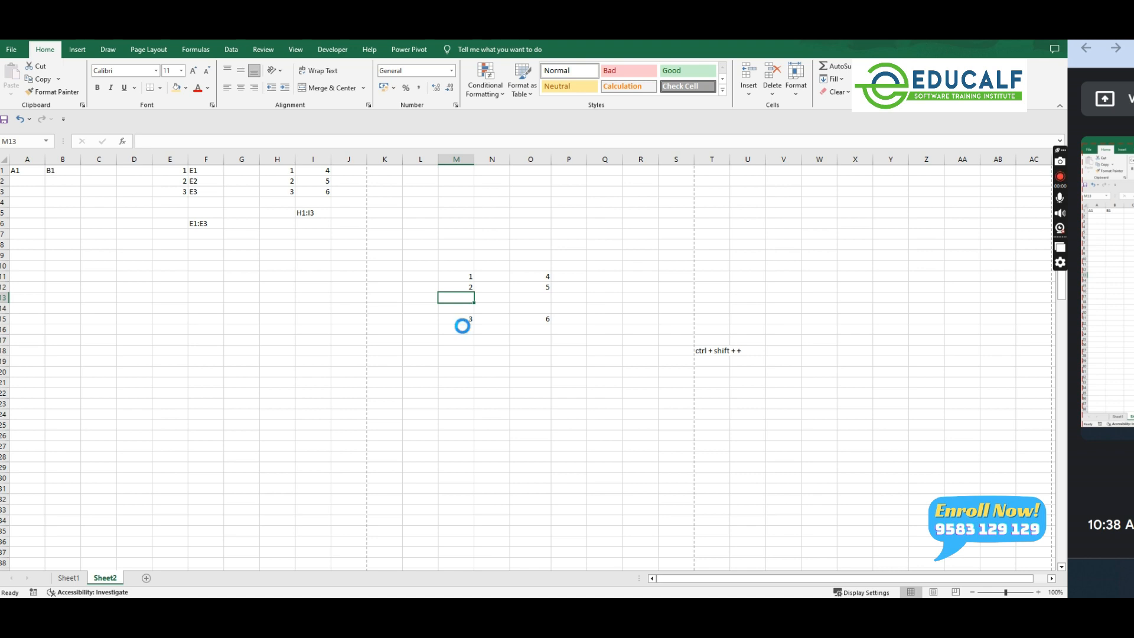
key("ctrl+z")
key("ctrl+z")
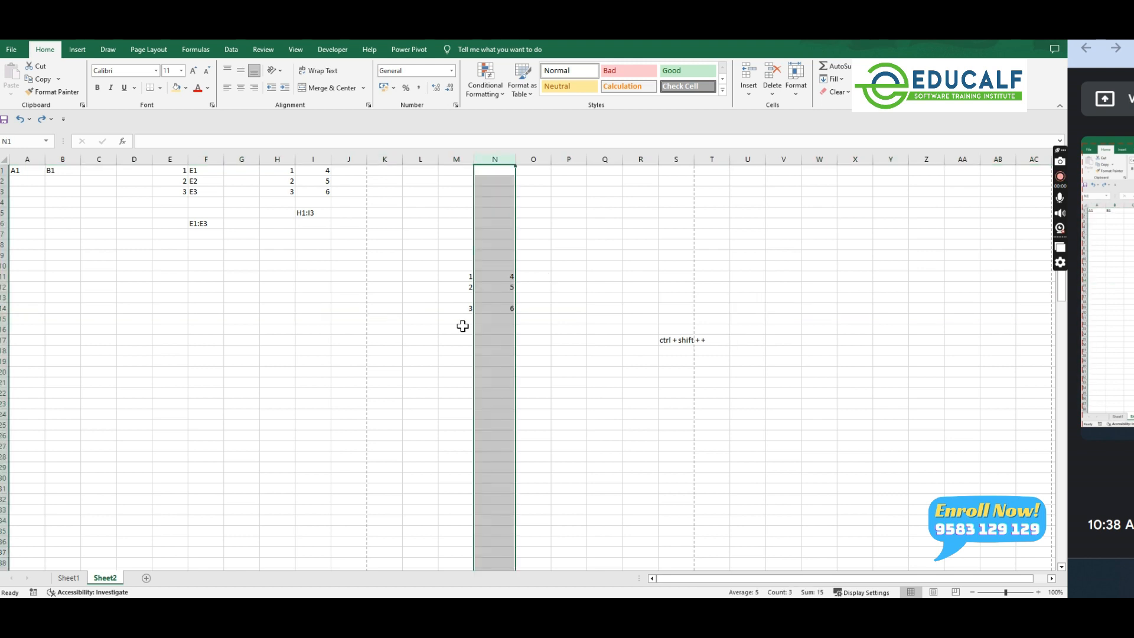
Step: Insert a blank column before column N again and delete that new column
key("ctrl+shift+plus")
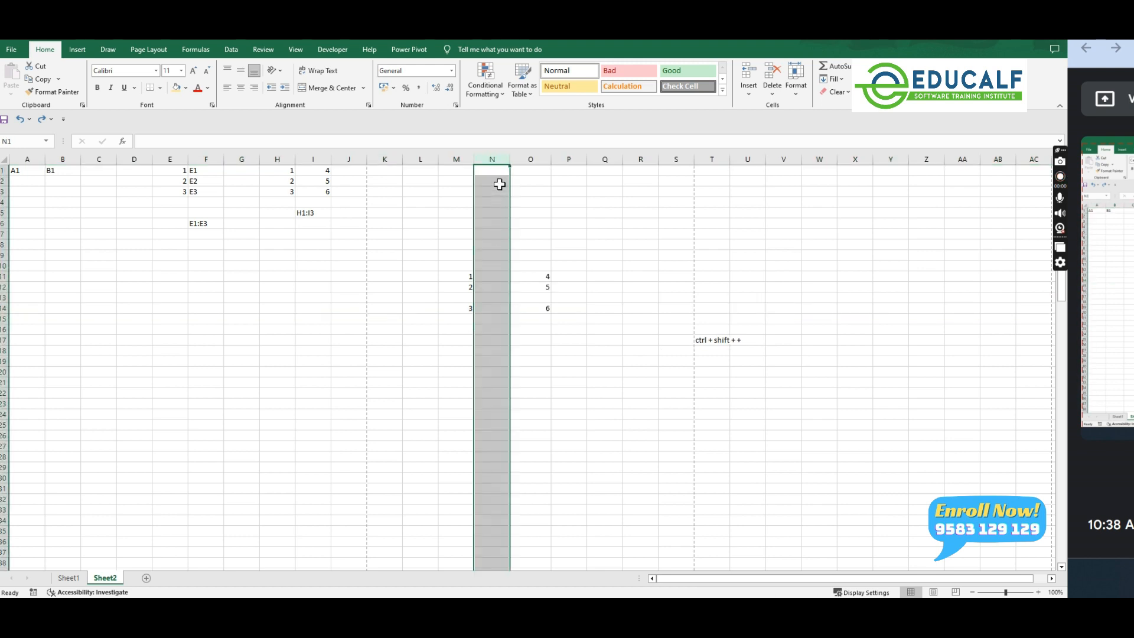
right_click(503, 160)
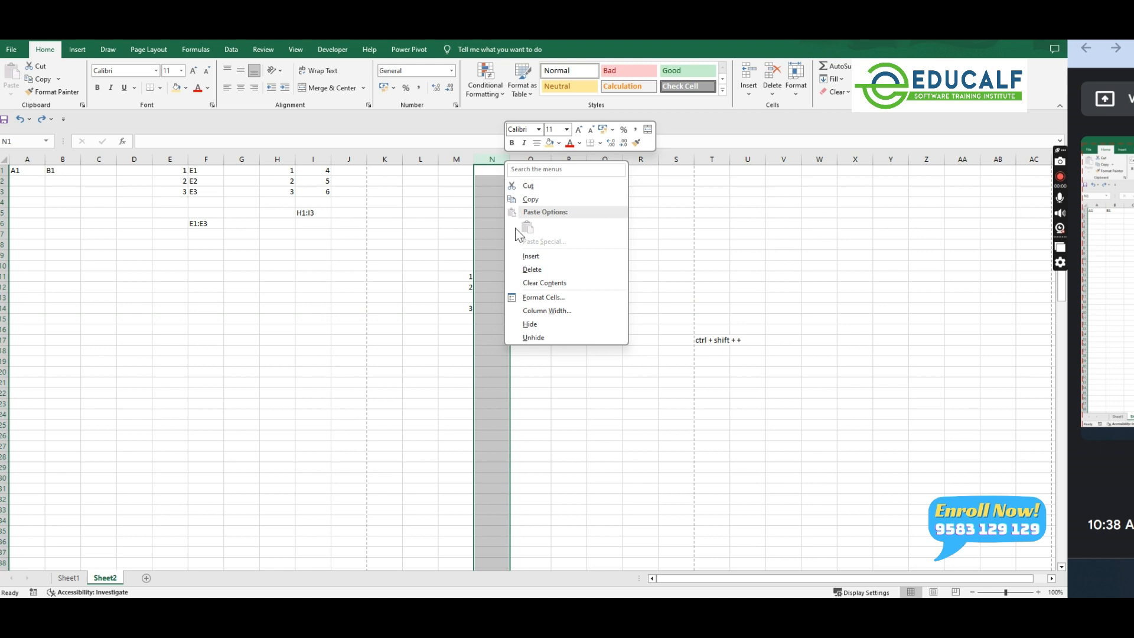
left_click(522, 269)
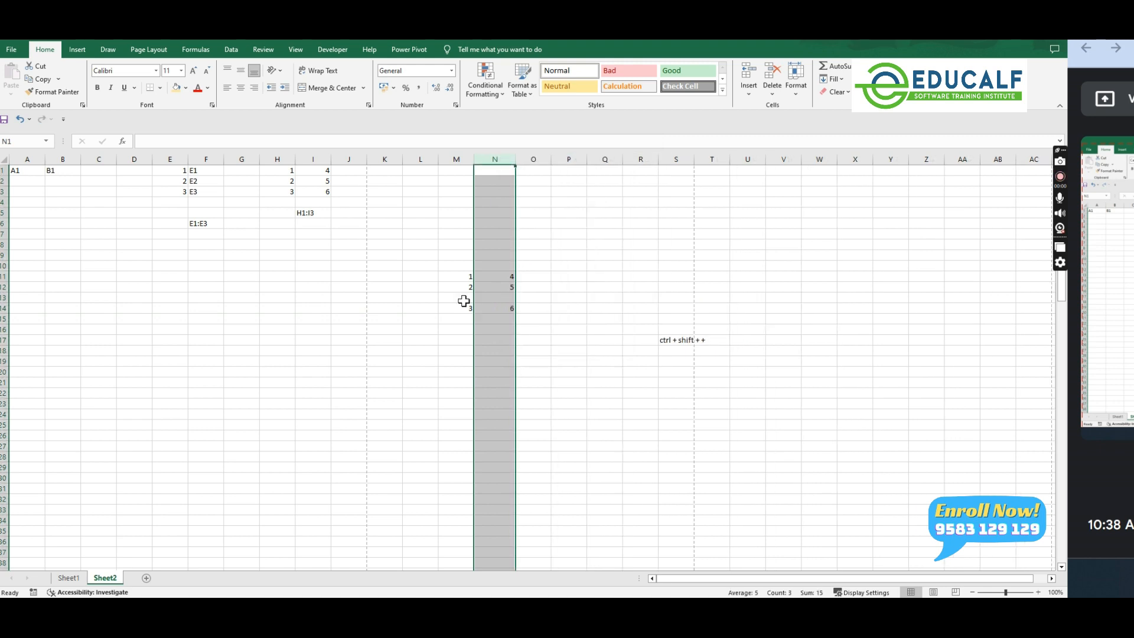
Step: Delete the blank row 13 so that the two number columns have no gap
left_click(4, 298)
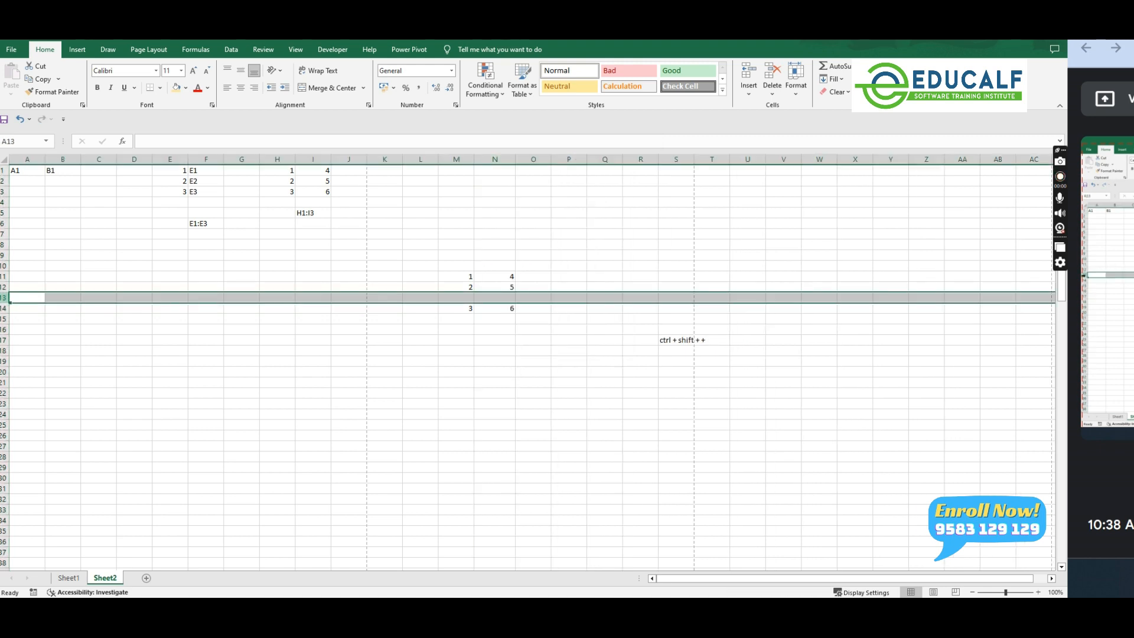
right_click(5, 298)
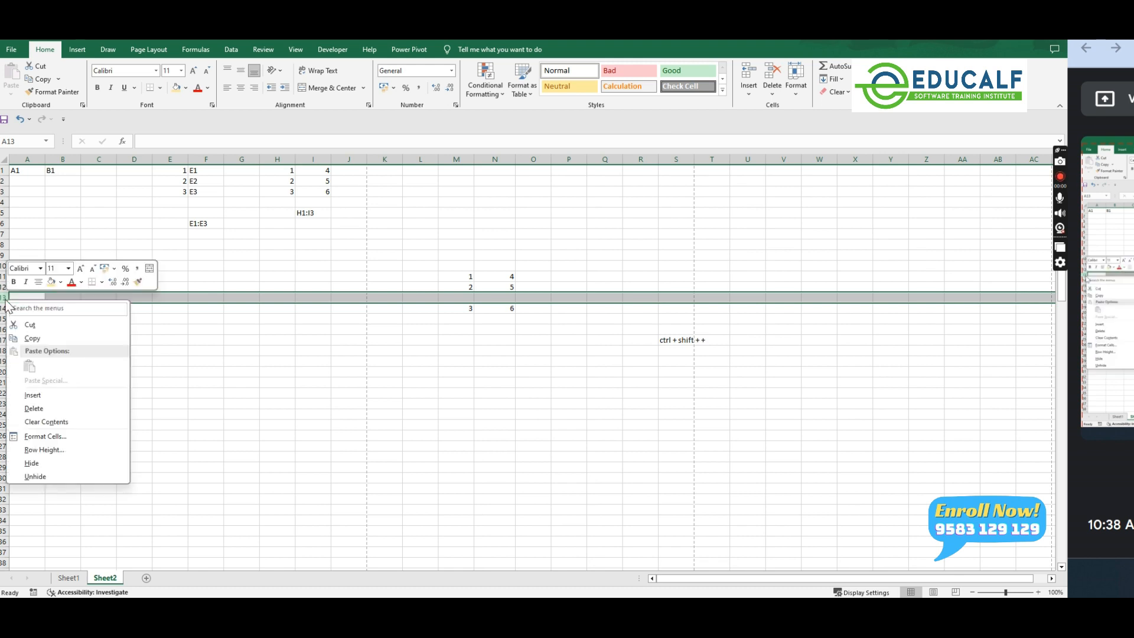
left_click(30, 407)
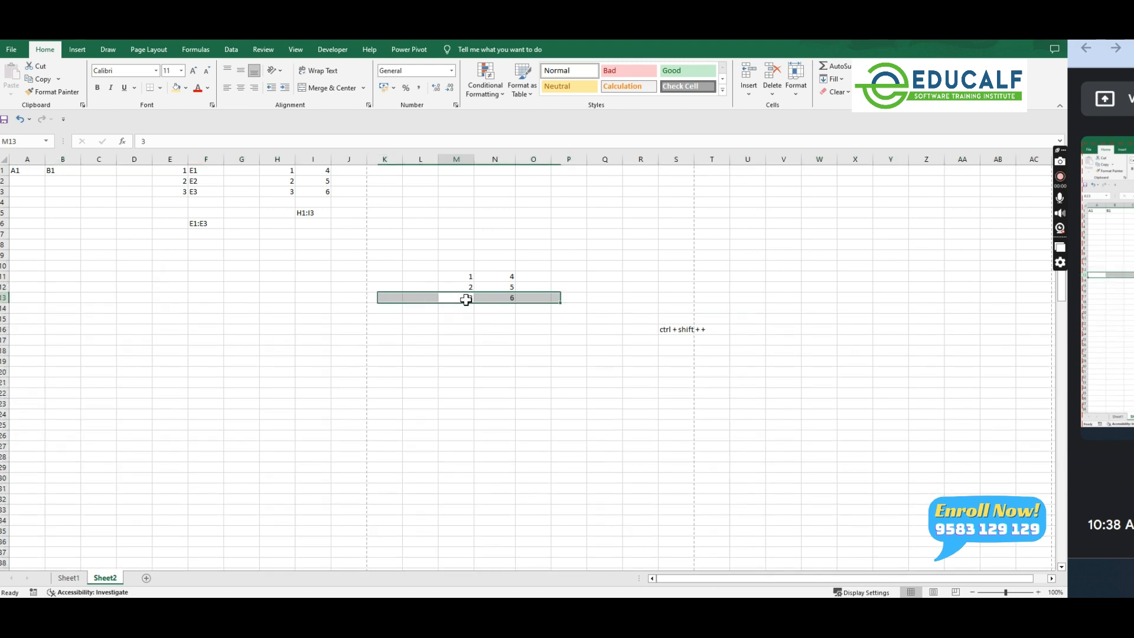
left_click(466, 299)
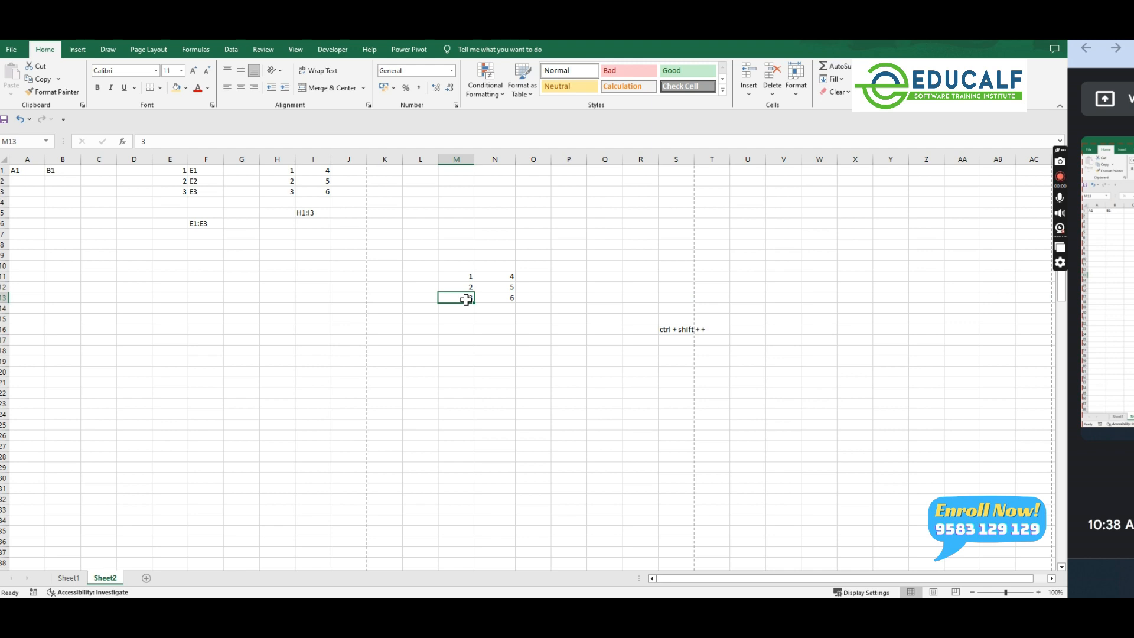
left_click(447, 307)
Step: Copy the numbers in M11:N13 and paste them at cell V4
left_click_drag(466, 279, 502, 295)
key("ctrl+c")
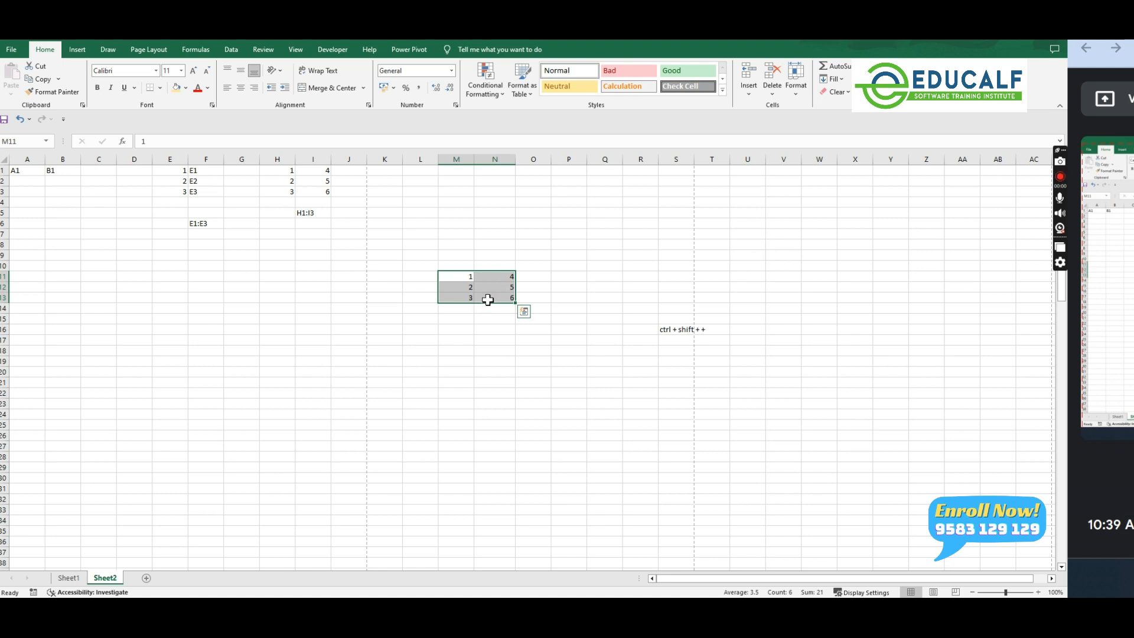
left_click(497, 307)
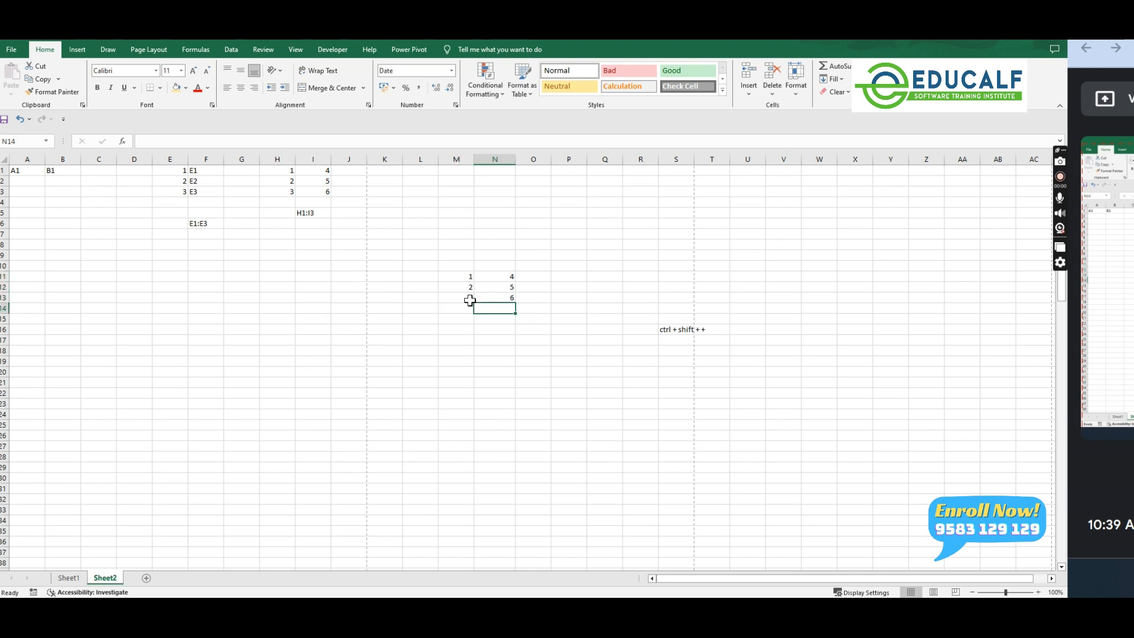
left_click_drag(465, 273, 499, 294)
key("ctrl+v")
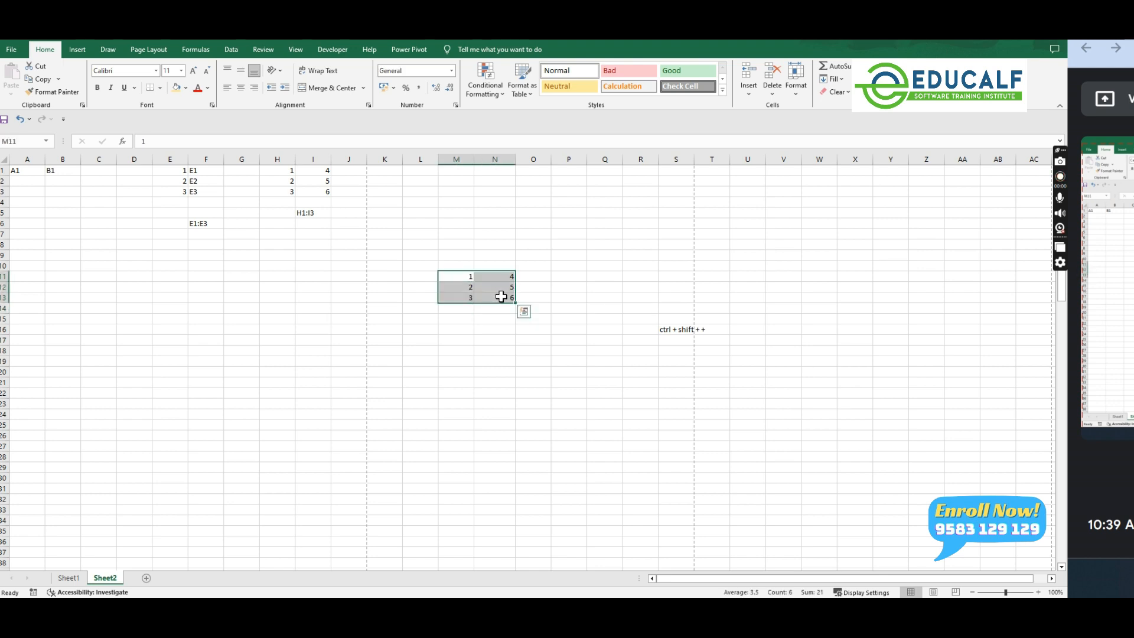
key("ctrl+c")
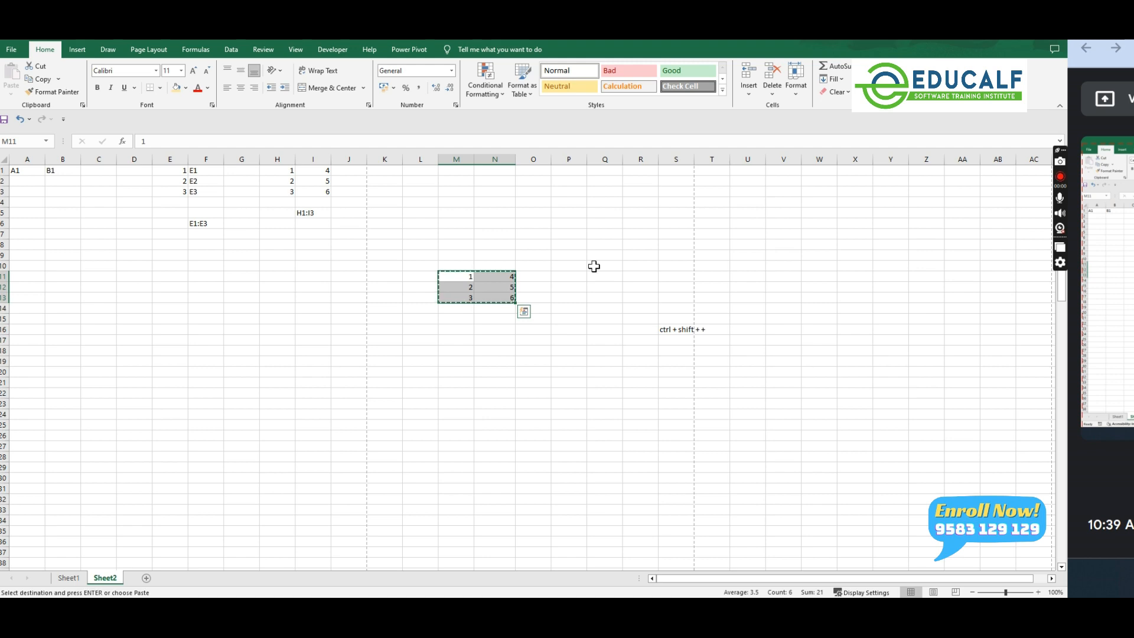
left_click(769, 201)
key("ctrl+v")
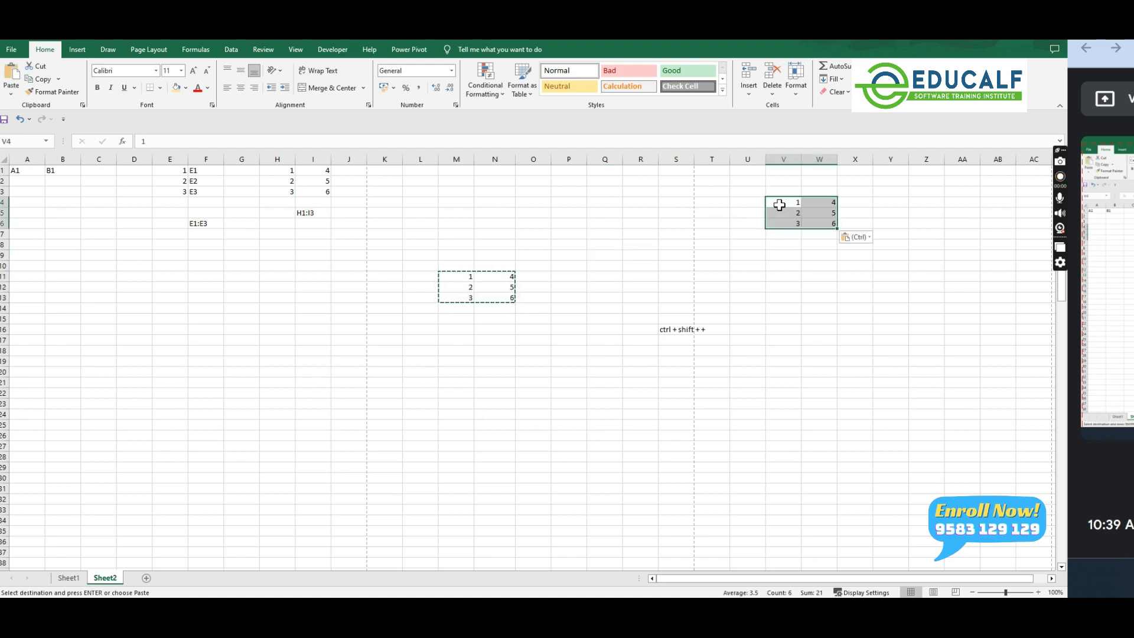
Step: Cut the numbers from M11:N13, paste them at cell V9, and remove all the numbers in columns V and W
left_click_drag(445, 276, 493, 297)
key("ctrl+v")
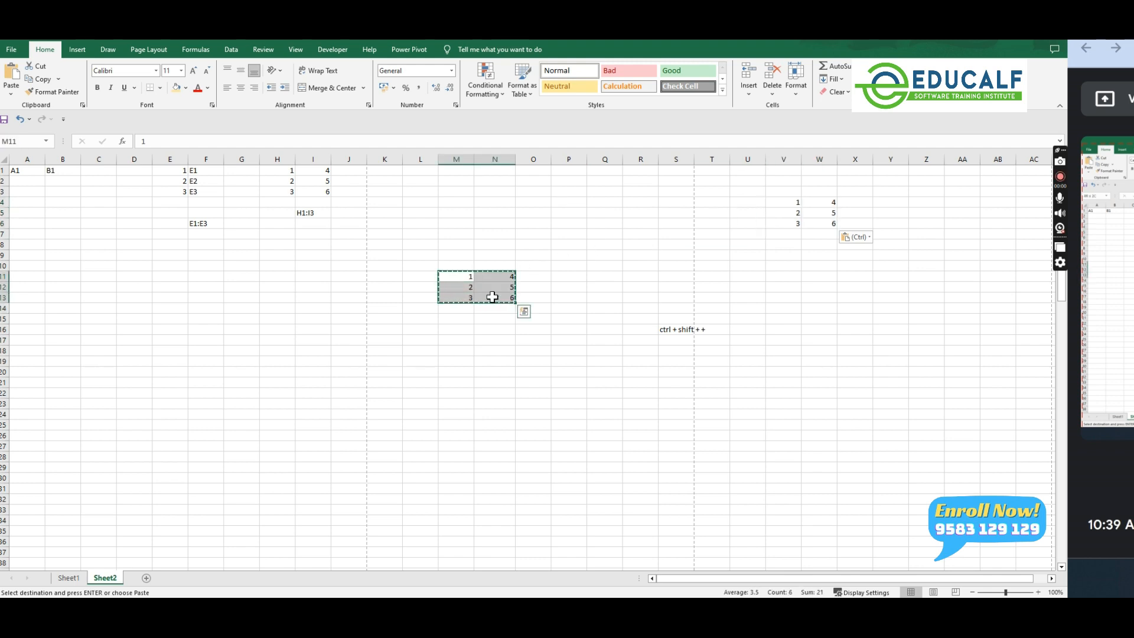
left_click(788, 253)
key("ctrl+v")
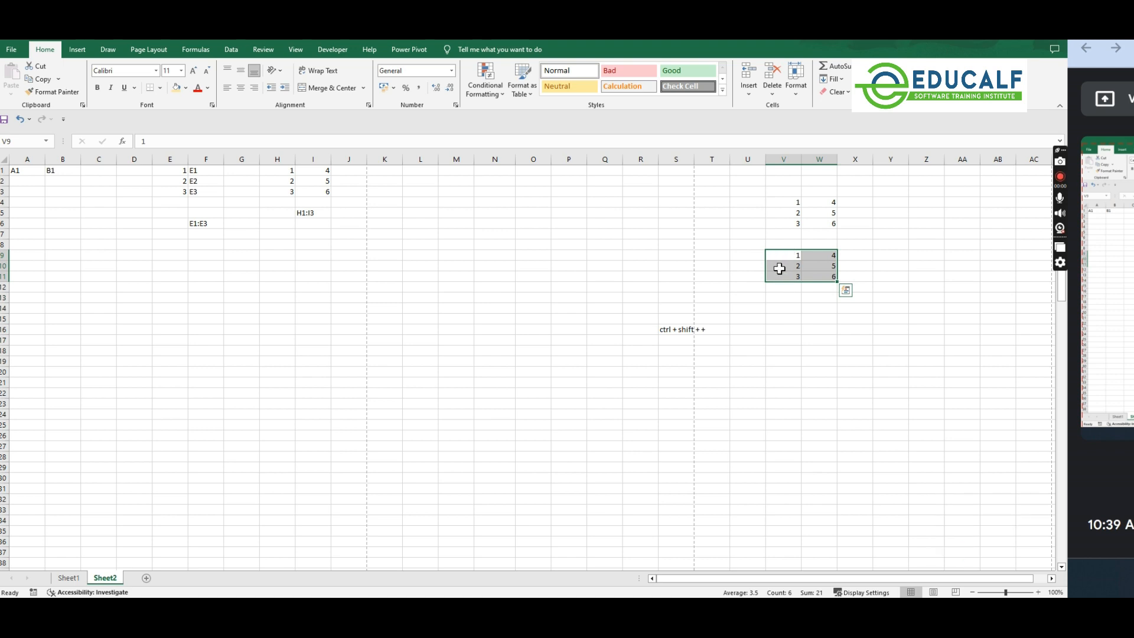
left_click_drag(783, 158, 817, 153)
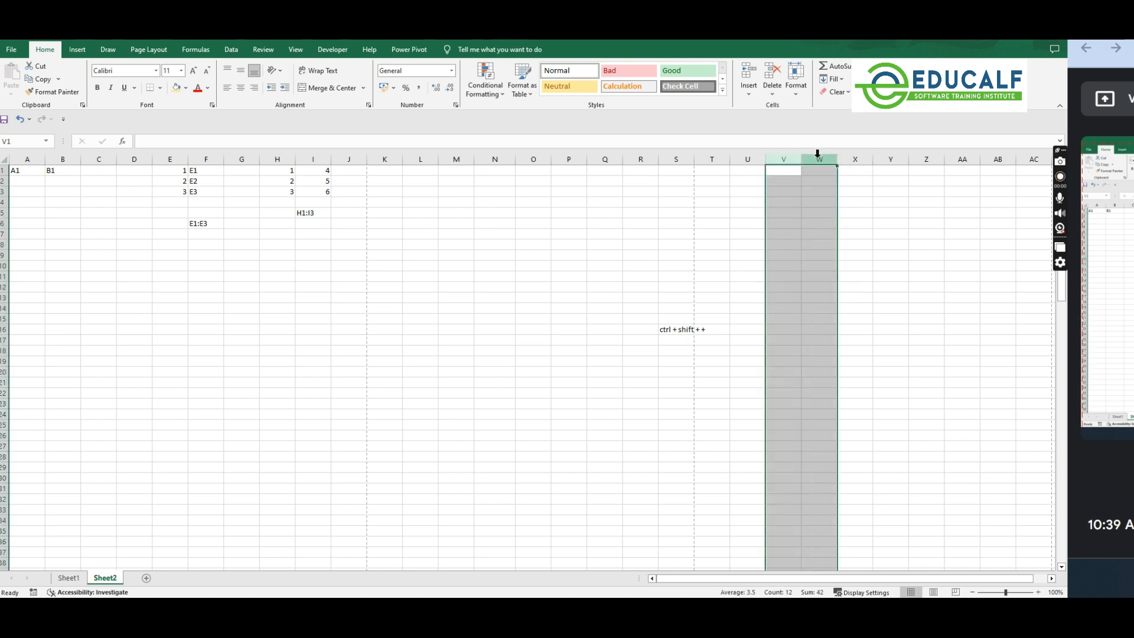
Step: Switch to the Excel Class Doc in Word and highlight the Undo Redo and Excel Syntax topics
mouse_move(741, 610)
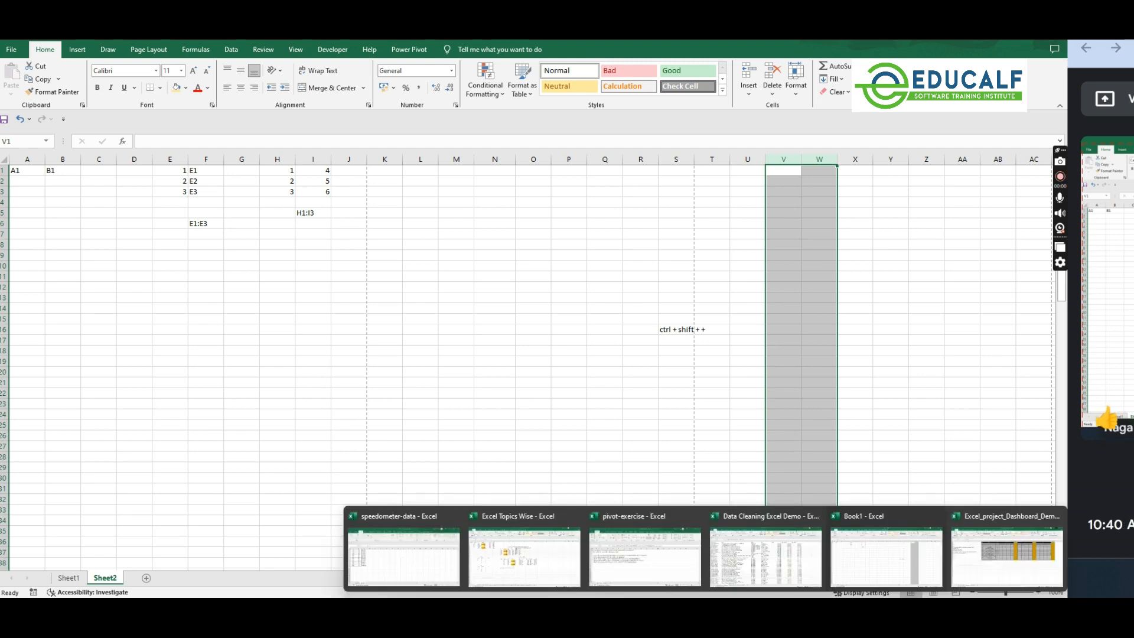
mouse_move(657, 593)
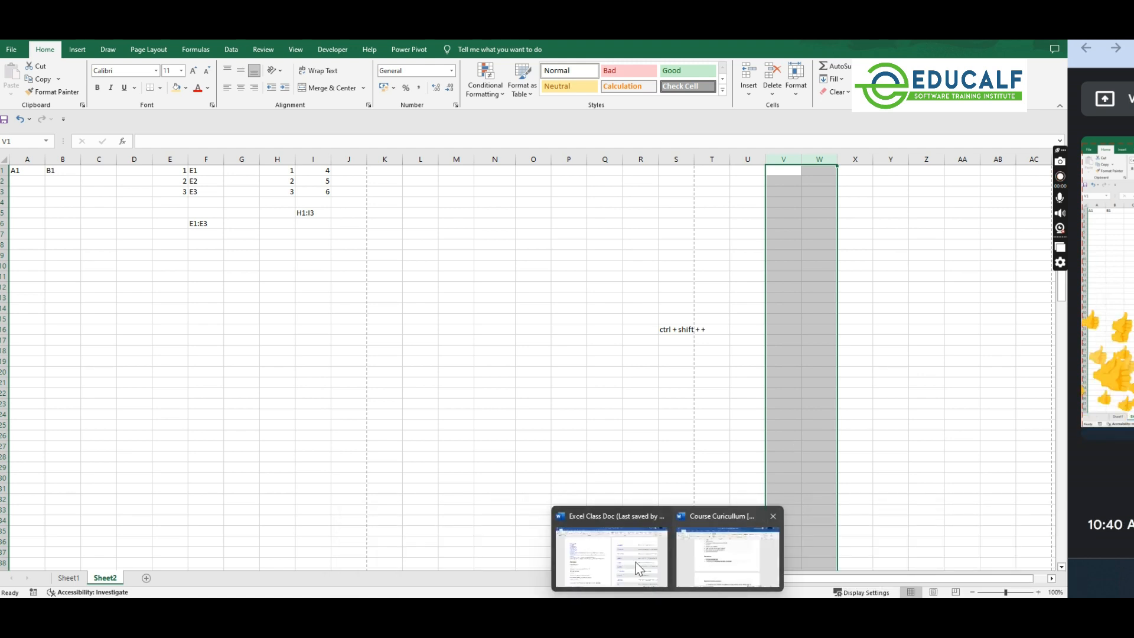
left_click(612, 555)
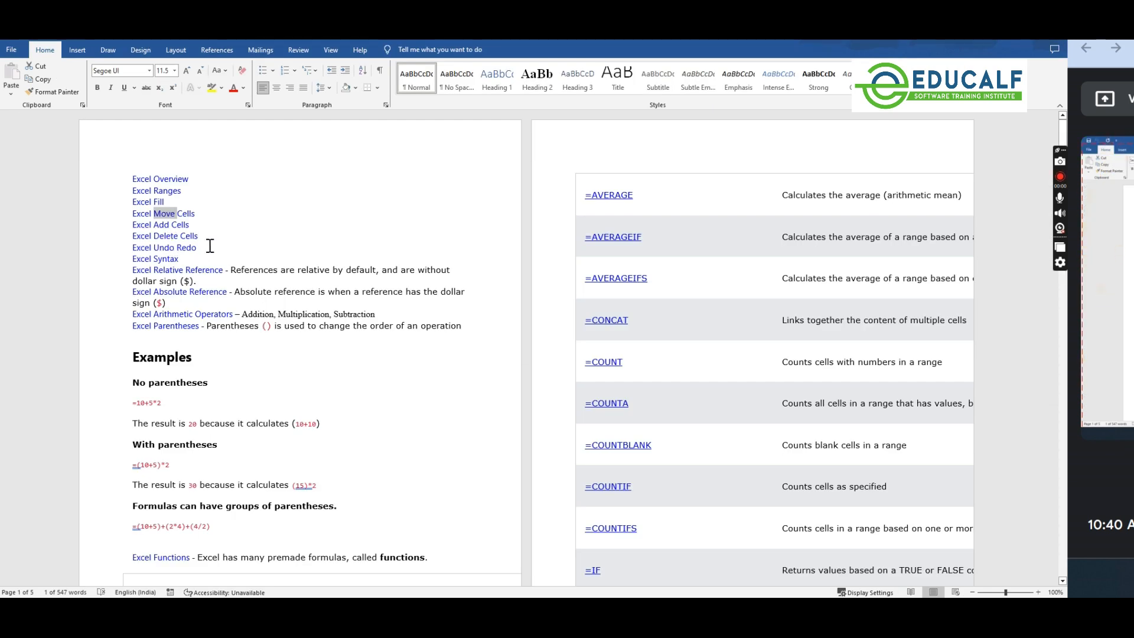
left_click_drag(196, 248, 153, 248)
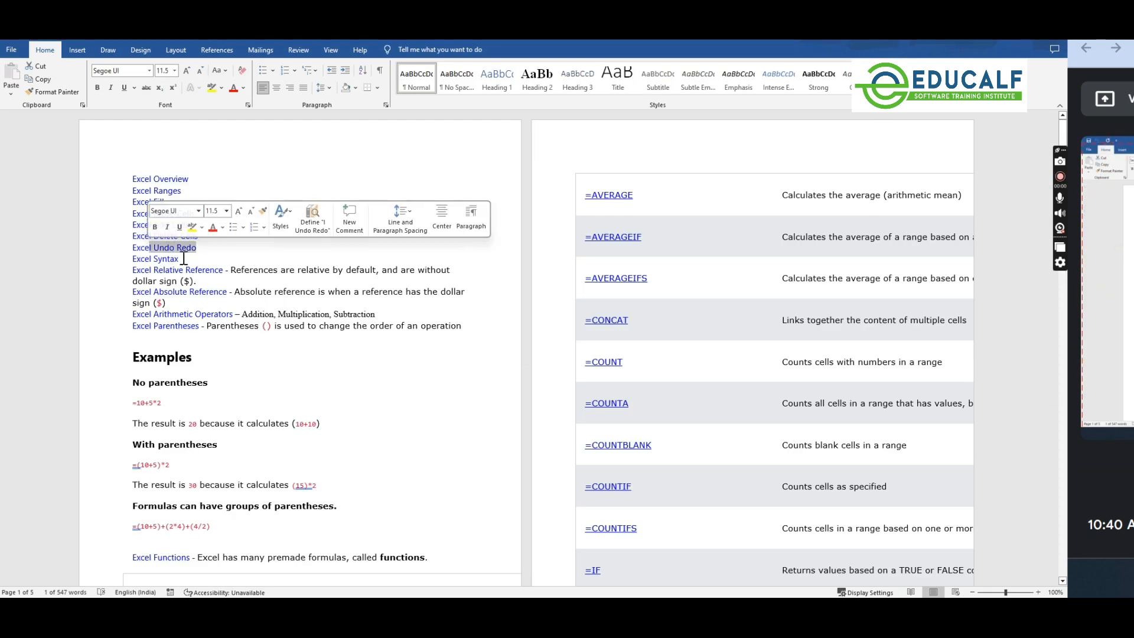
double_click(165, 258)
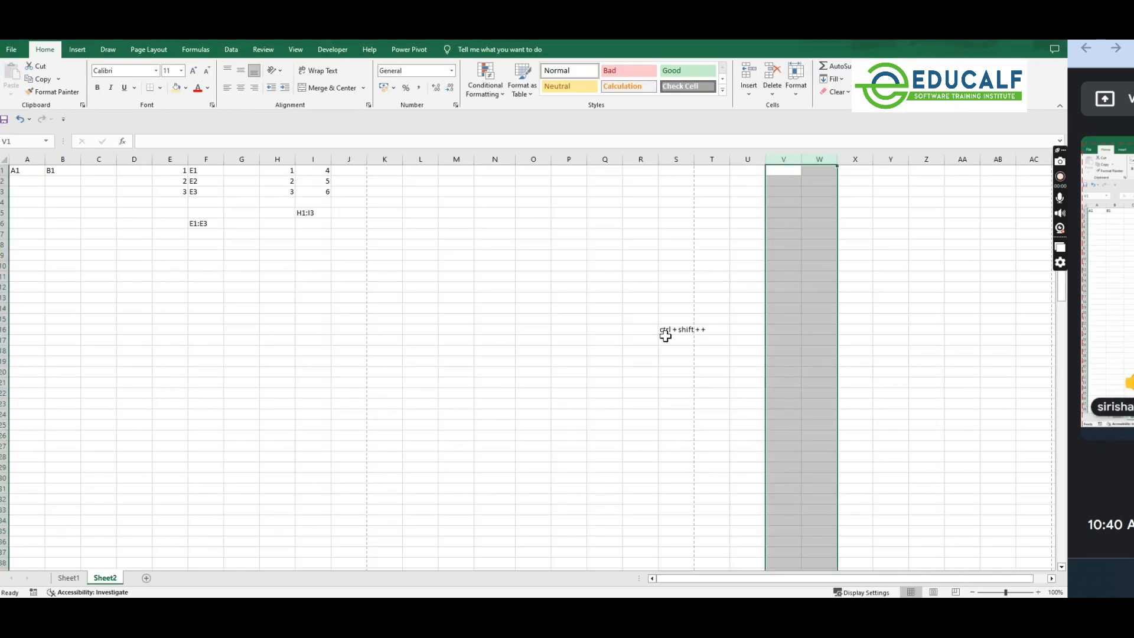
Step: Switch back to the Excel workbook and delete column S, which holds the shortcut note
left_click(679, 158)
right_click(689, 161)
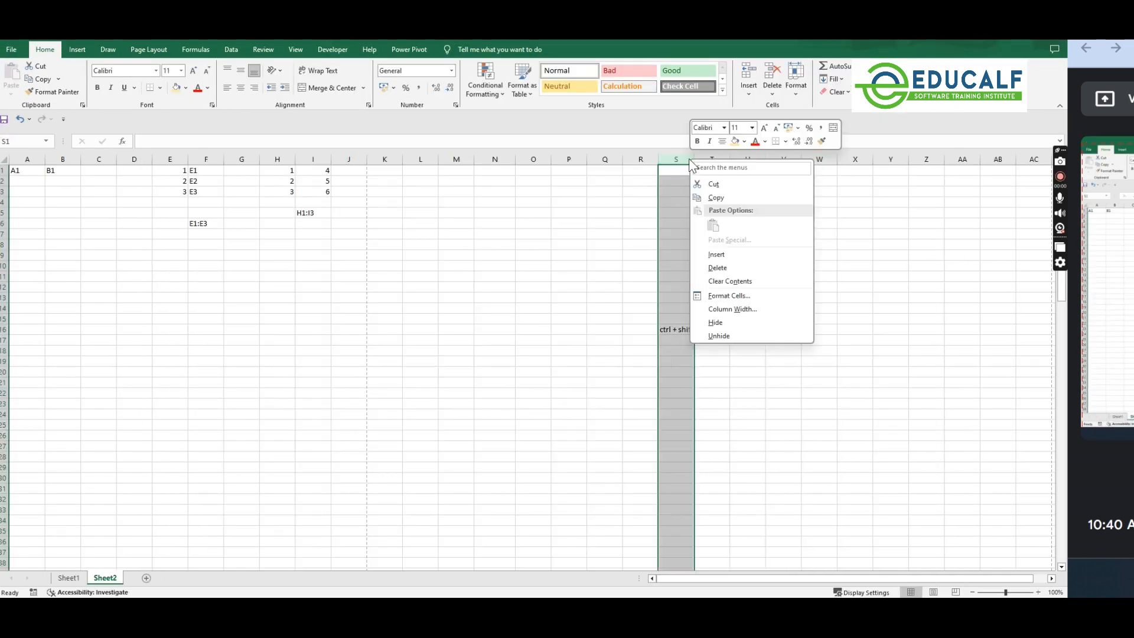
left_click(718, 268)
left_click(389, 287)
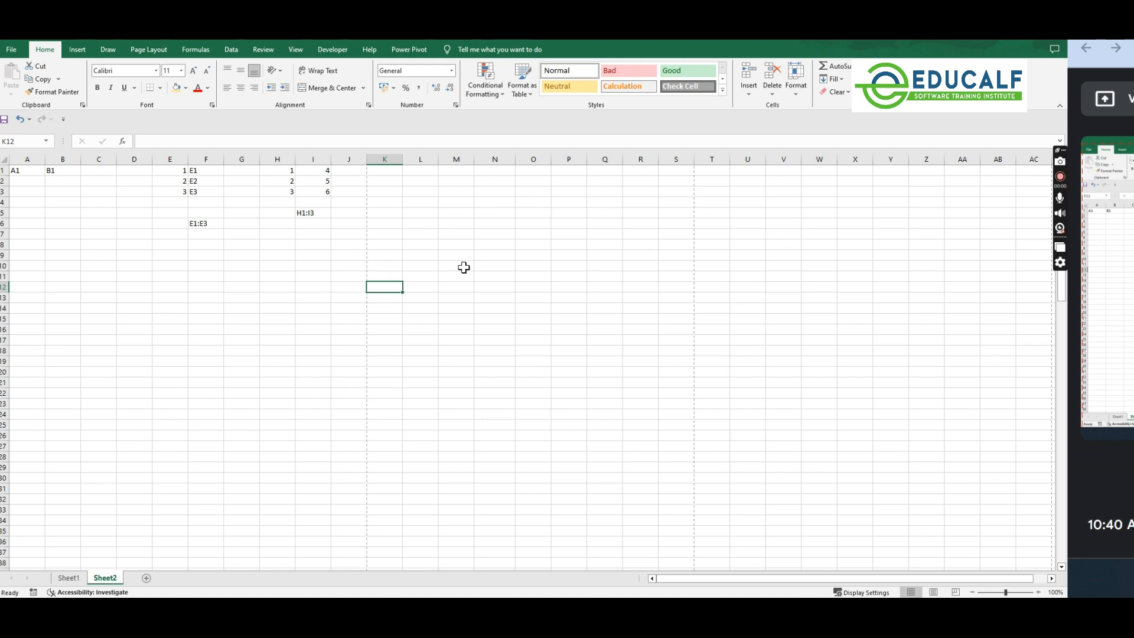
Step: Undo the column deletions, the two pastes of the number block, and the deletion of blank row 13
left_click(21, 121)
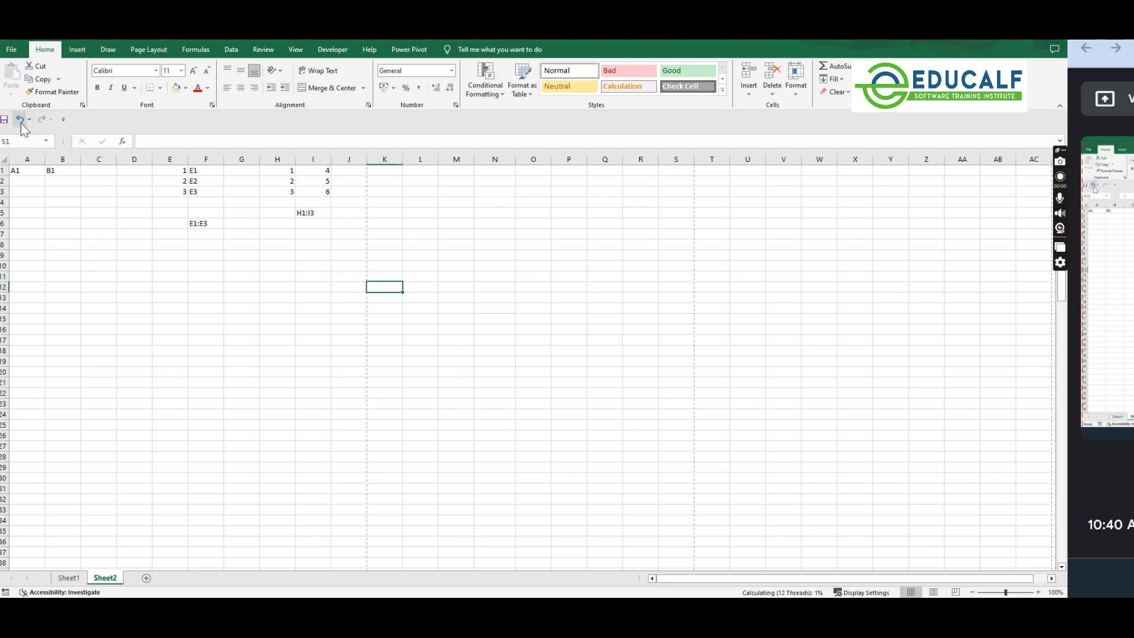
key("ctrl+z")
key("ctrl+z")
key("ctrl+z")
key("ctrl+z")
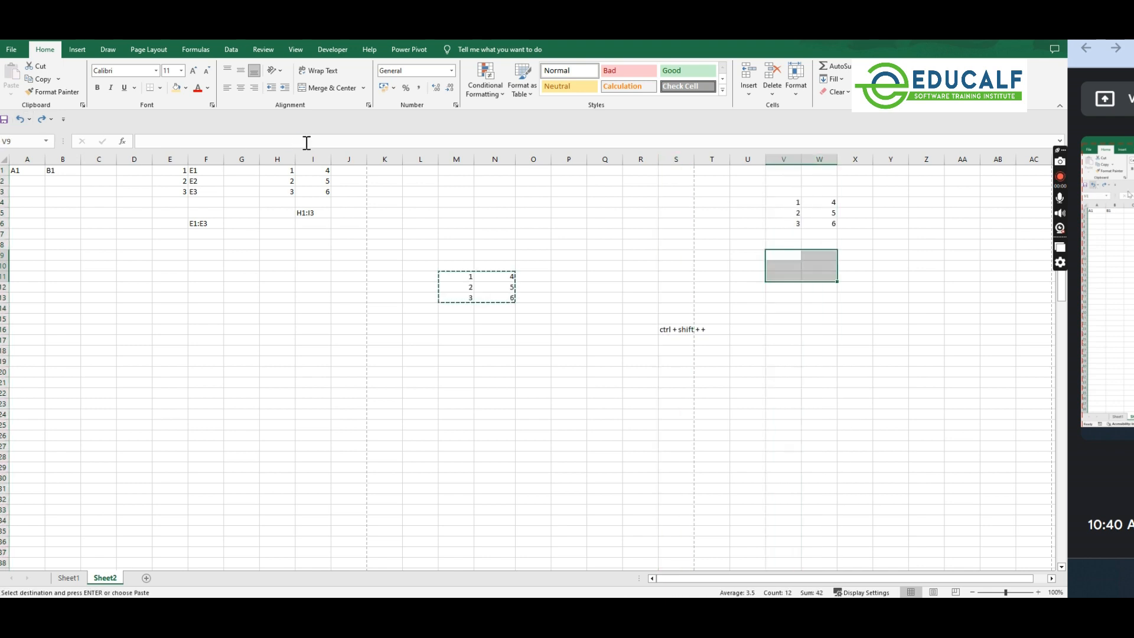
key("ctrl+z")
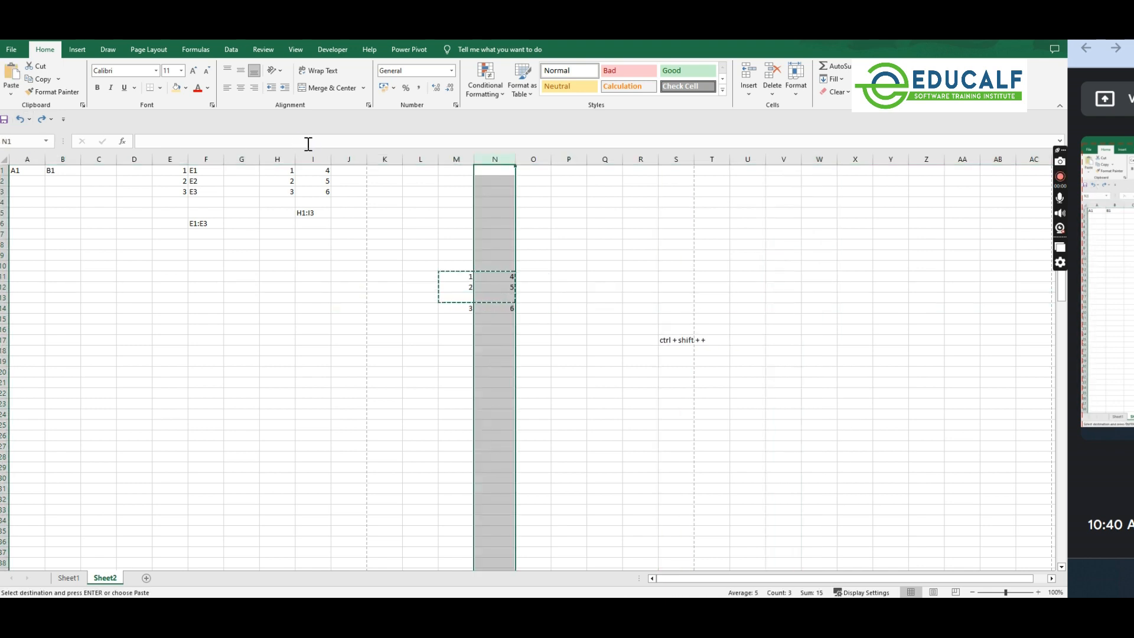
Step: Undo further back through the deletion and insertion of column N and the insertion of row 13
left_click(485, 257)
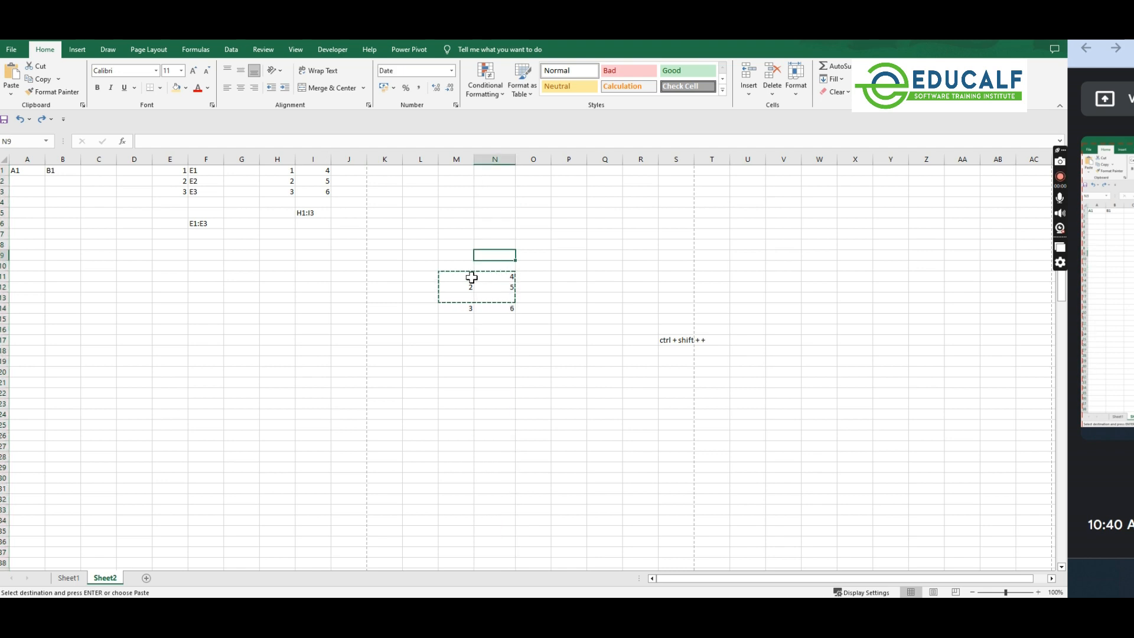
left_click(453, 278)
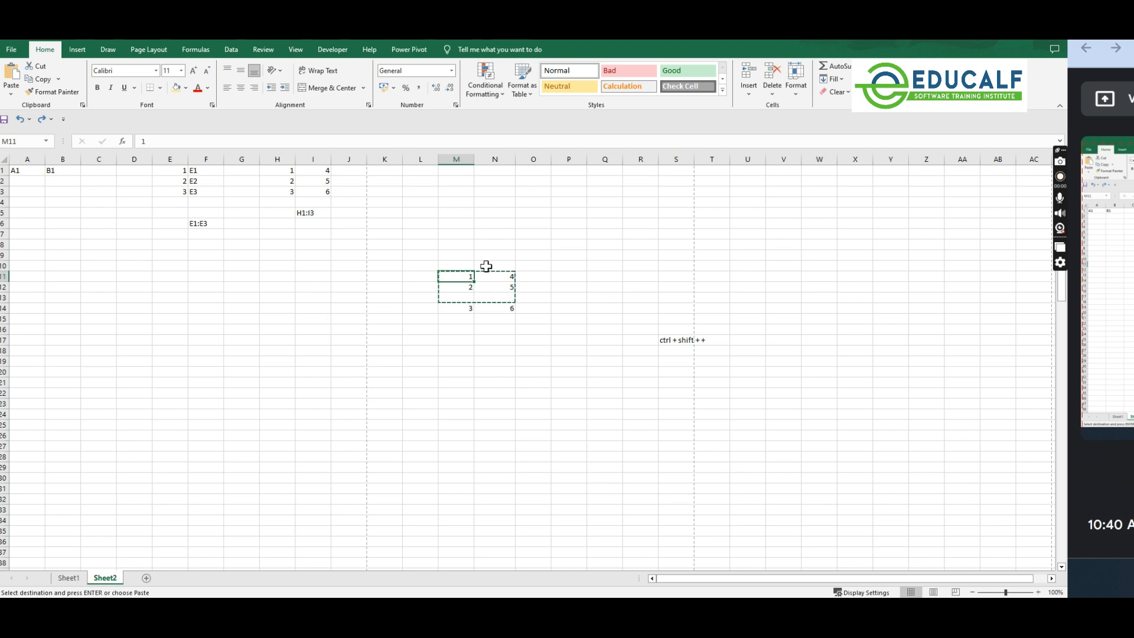
left_click(496, 238)
key("ctrl+space")
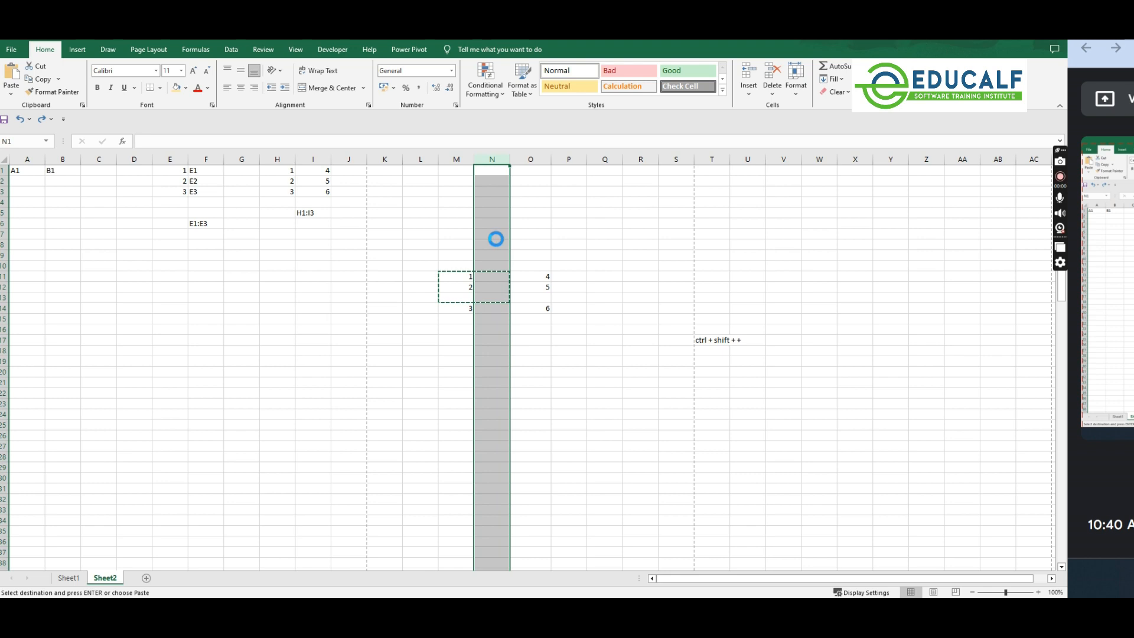
key("ctrl+z")
key("ctrl+z")
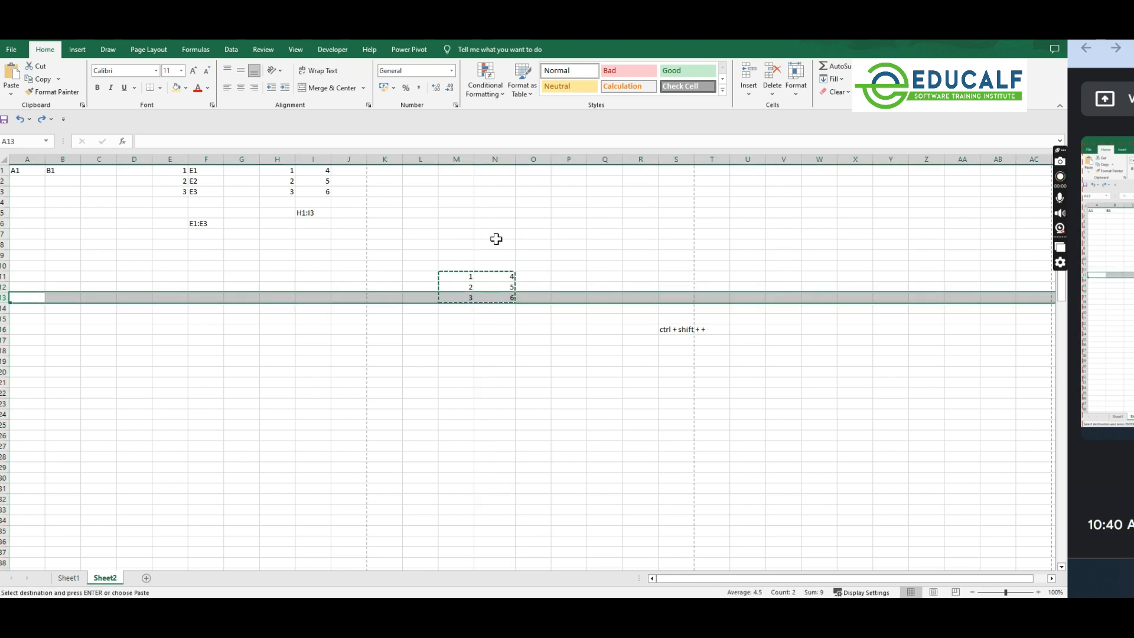
Step: Redo all the undone edits up to and including the deletion of column S
key("ctrl+y")
key("ctrl+y")
key("ctrl+y")
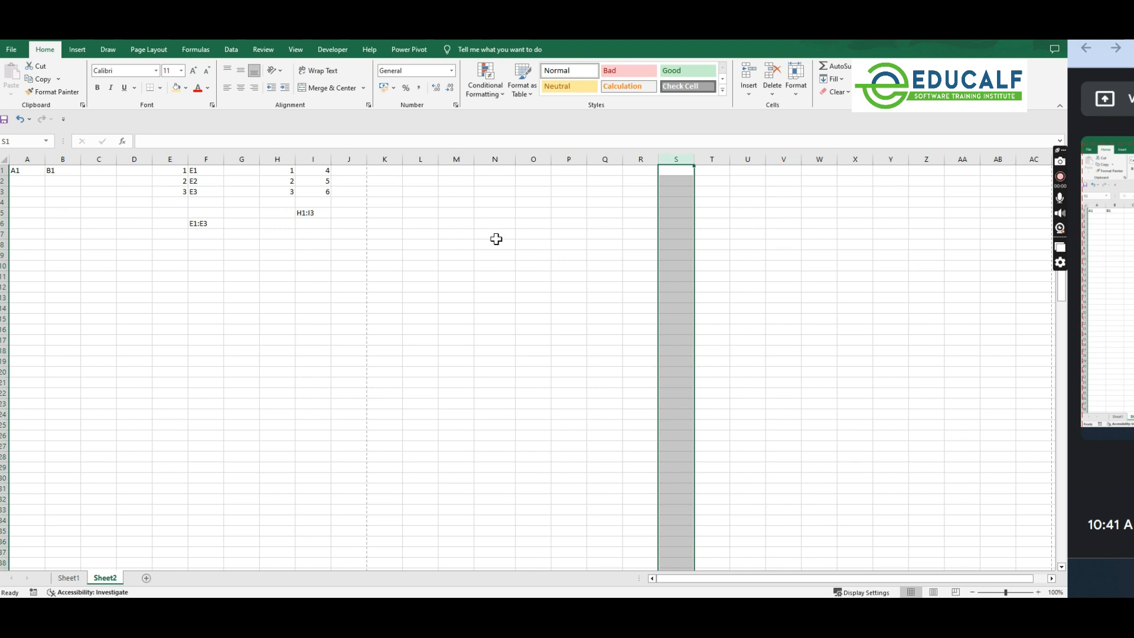
left_click(496, 239)
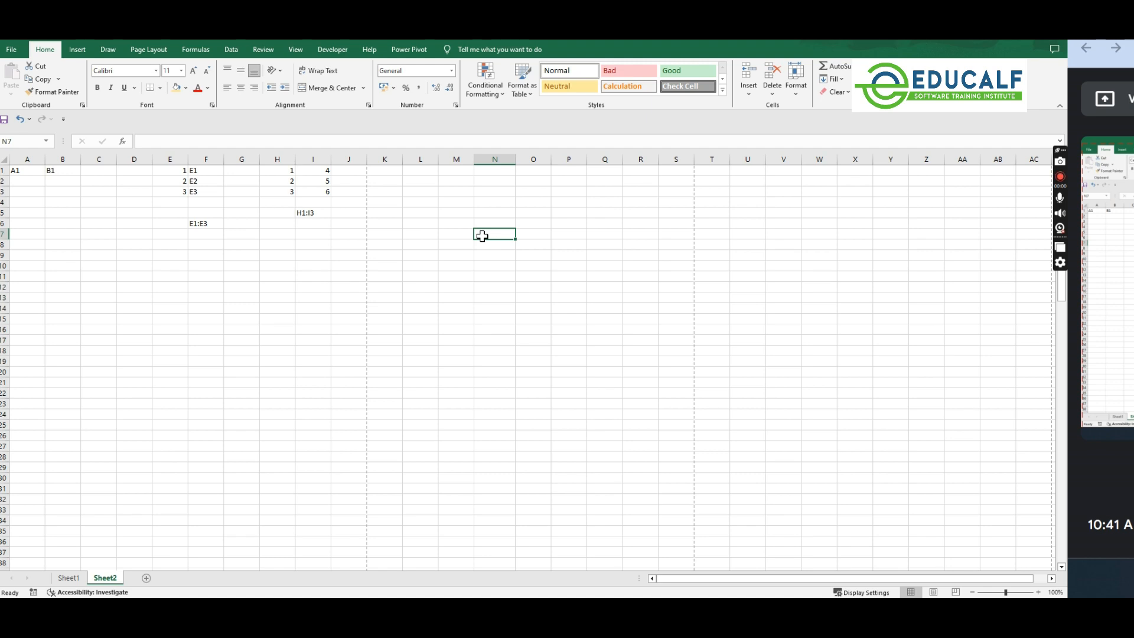
Step: Enter the formula =SUM(1,2) in cell O10
left_click(538, 264)
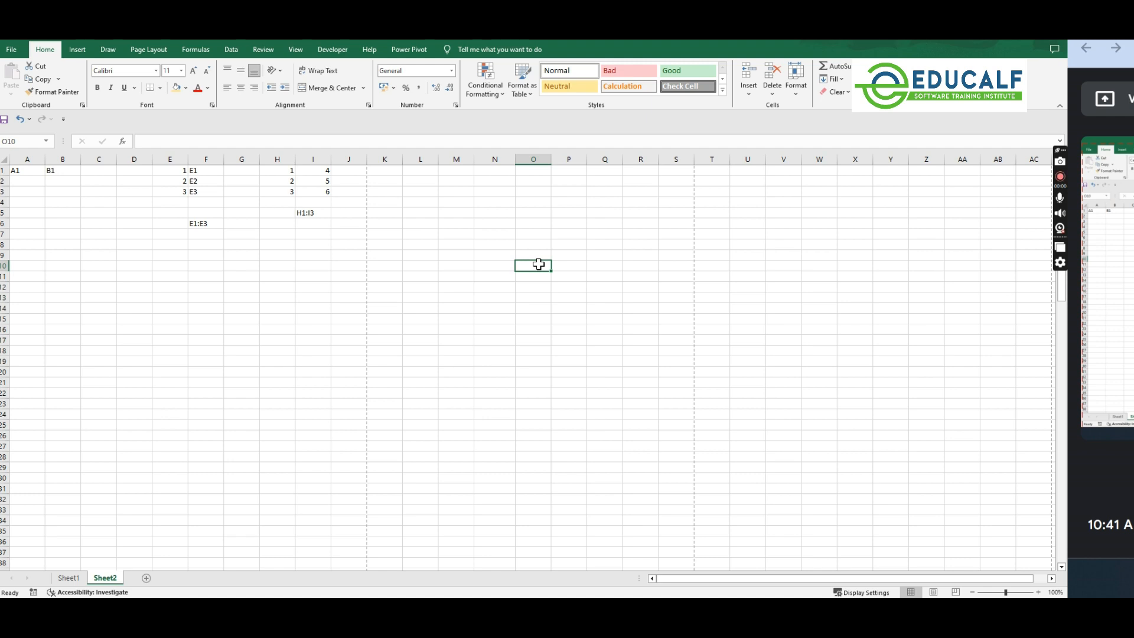
type("=")
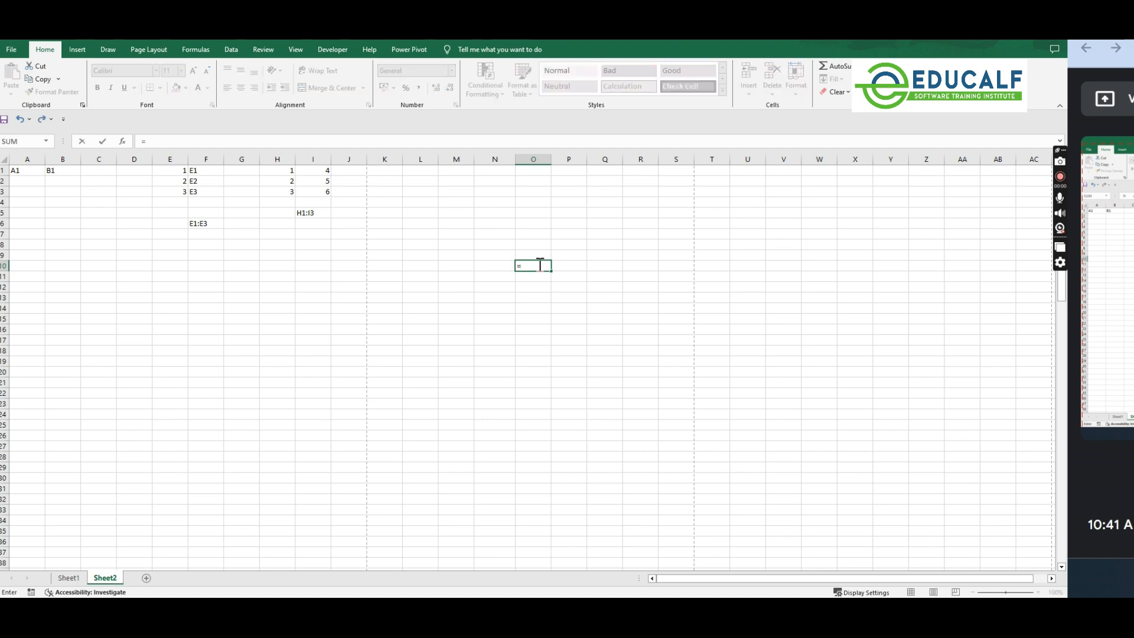
type("SUM(")
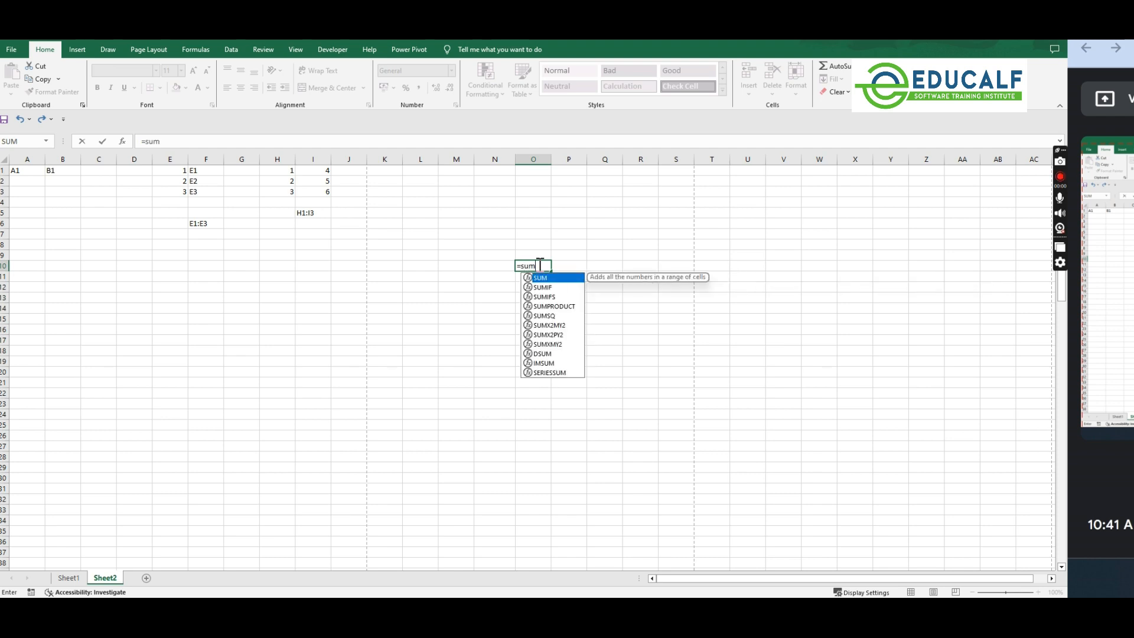
type("1")
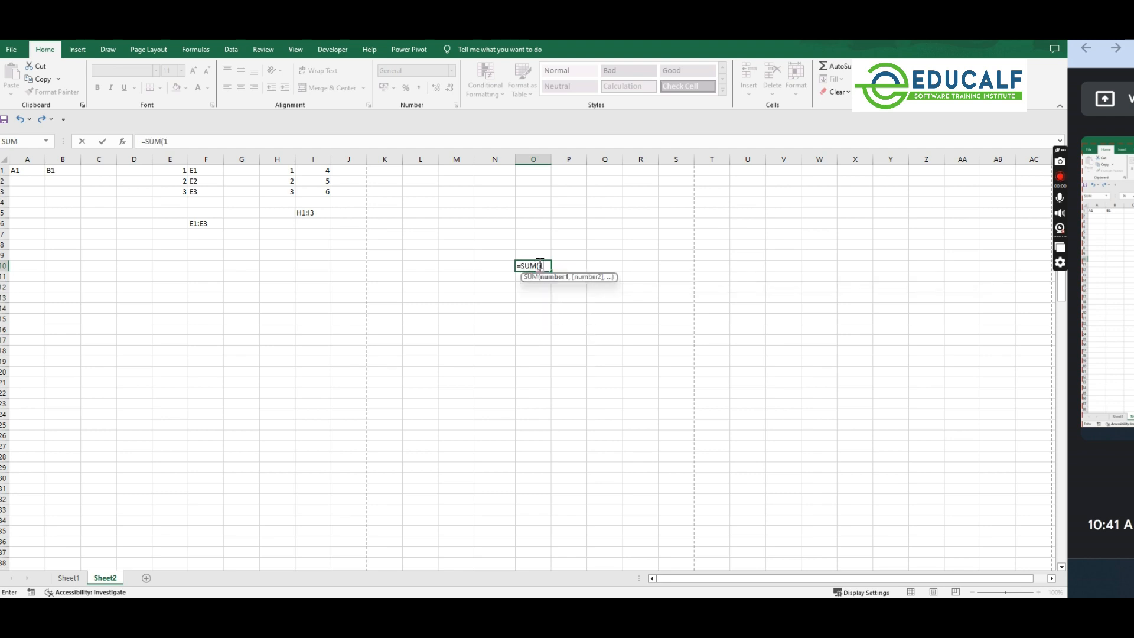
type(",2)")
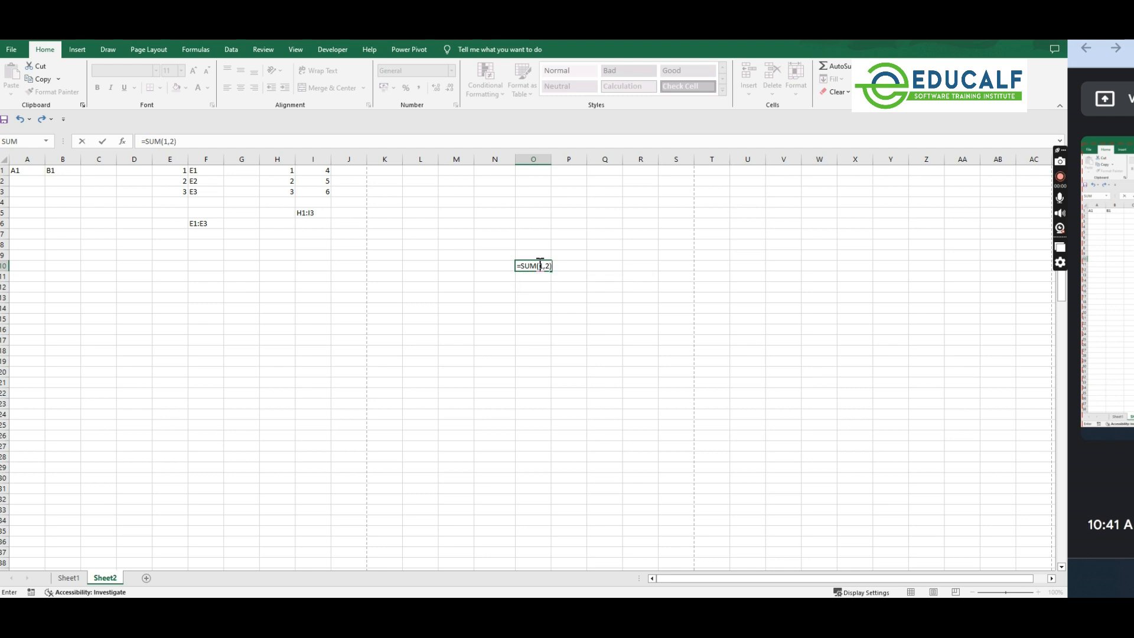
key("Return")
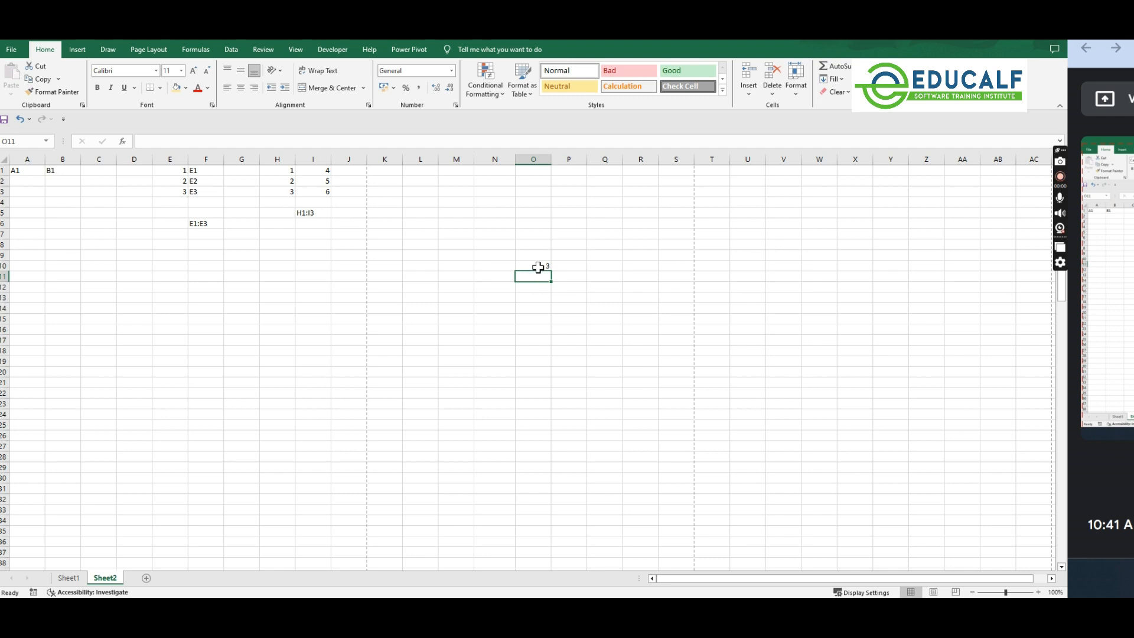
Step: Enter sum(1,2) without an equals sign in cell O11, clear it again, and select the formula cell O10
type("sum(1,2)")
key("ctrl+Return")
key("Delete")
left_click(537, 264)
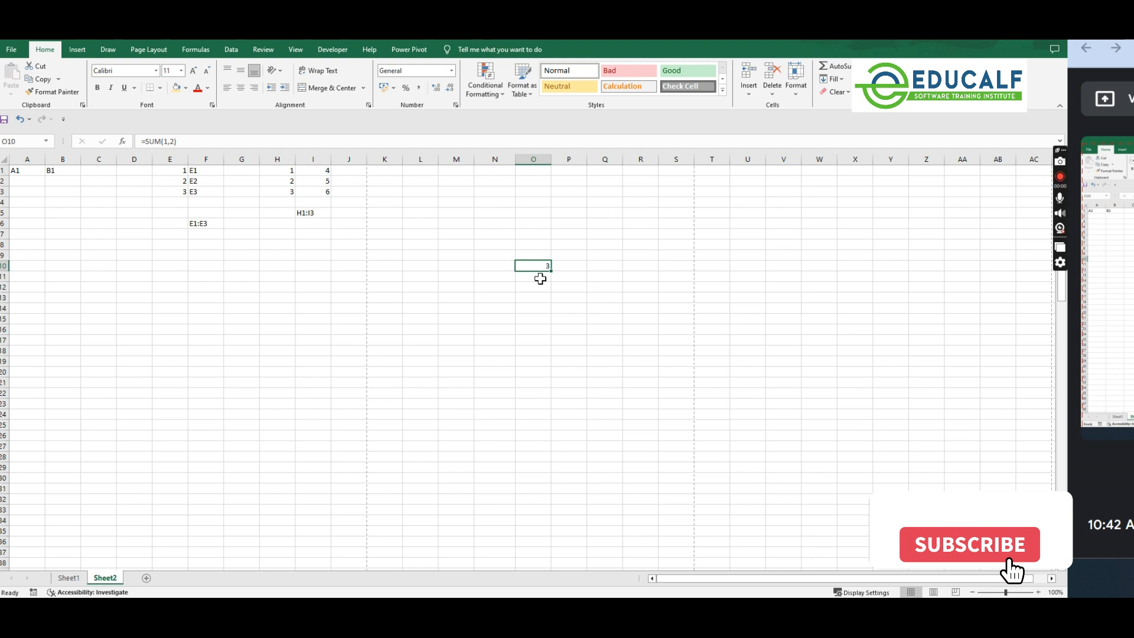
Step: Enter "Text" with double quotation marks in cell O11 and a quoted space, " ", in cell O12
left_click(541, 278)
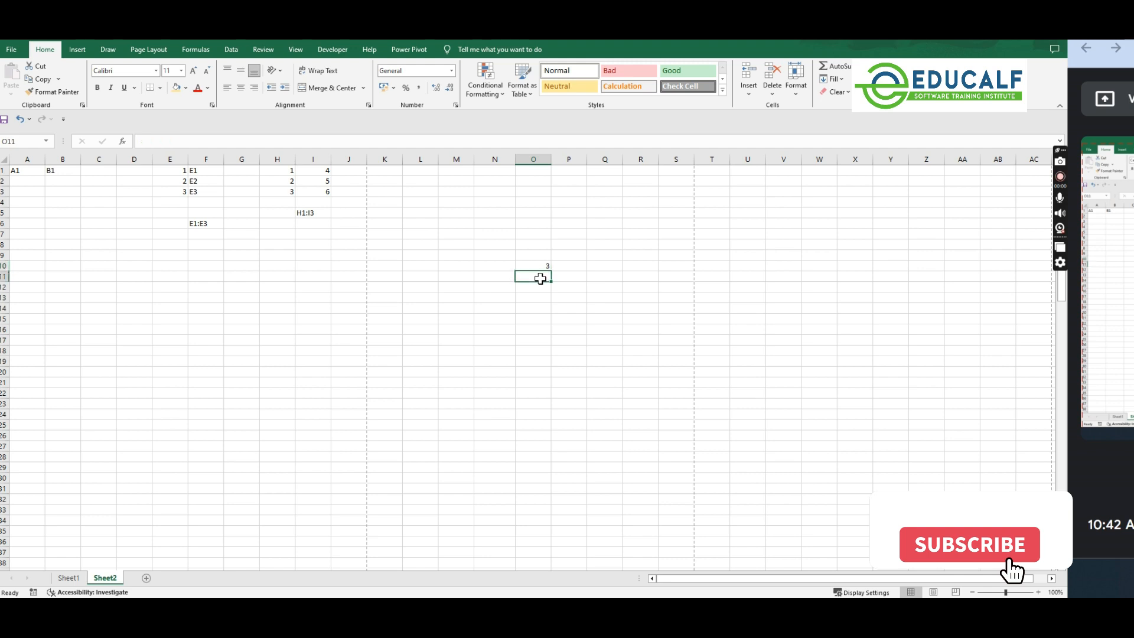
type("\"")
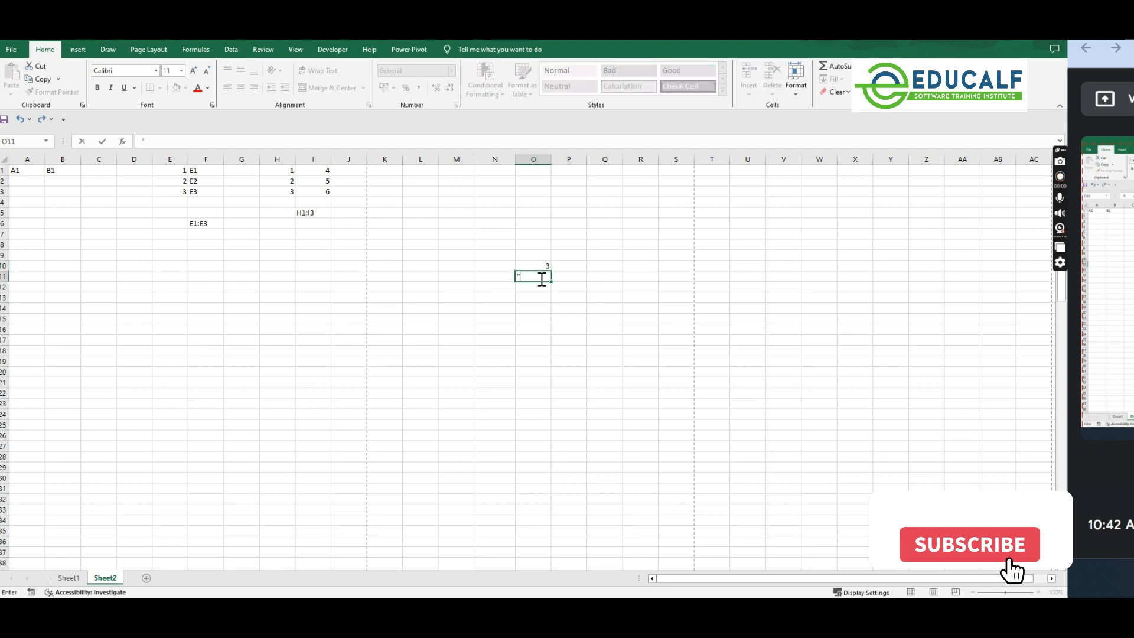
type("Text\"")
key("Return")
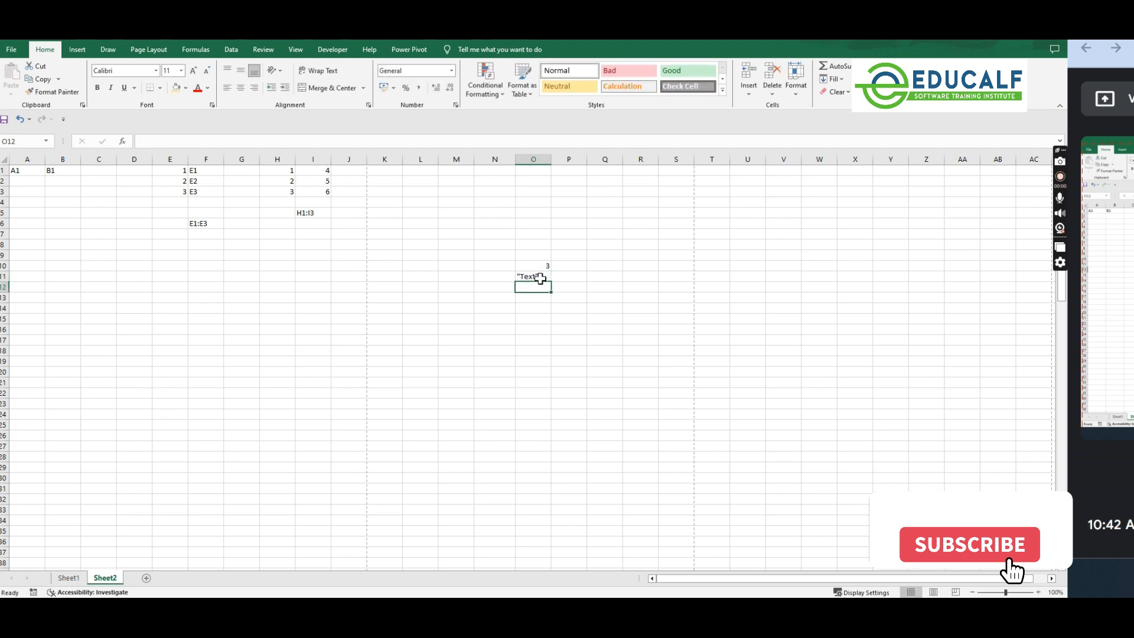
left_click(540, 279)
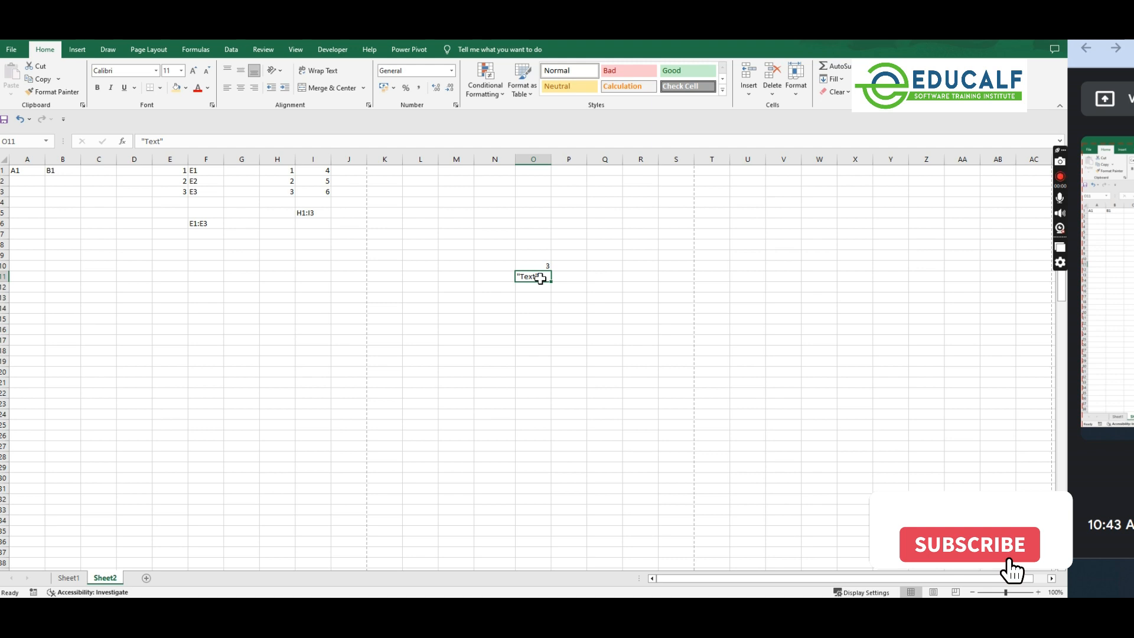
key("Return")
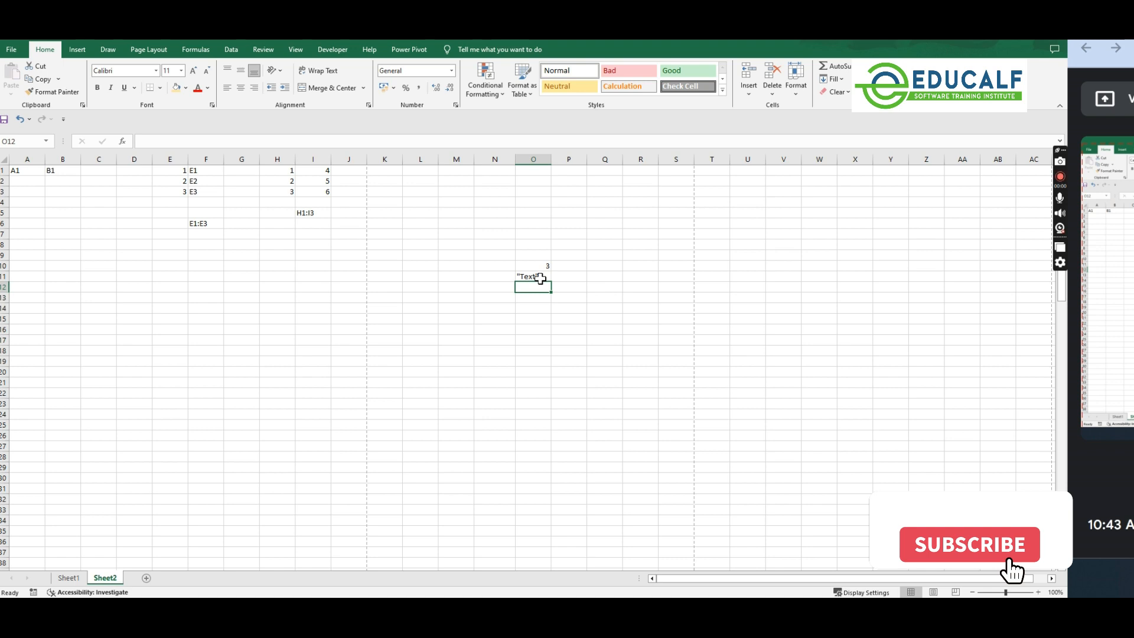
type("\"")
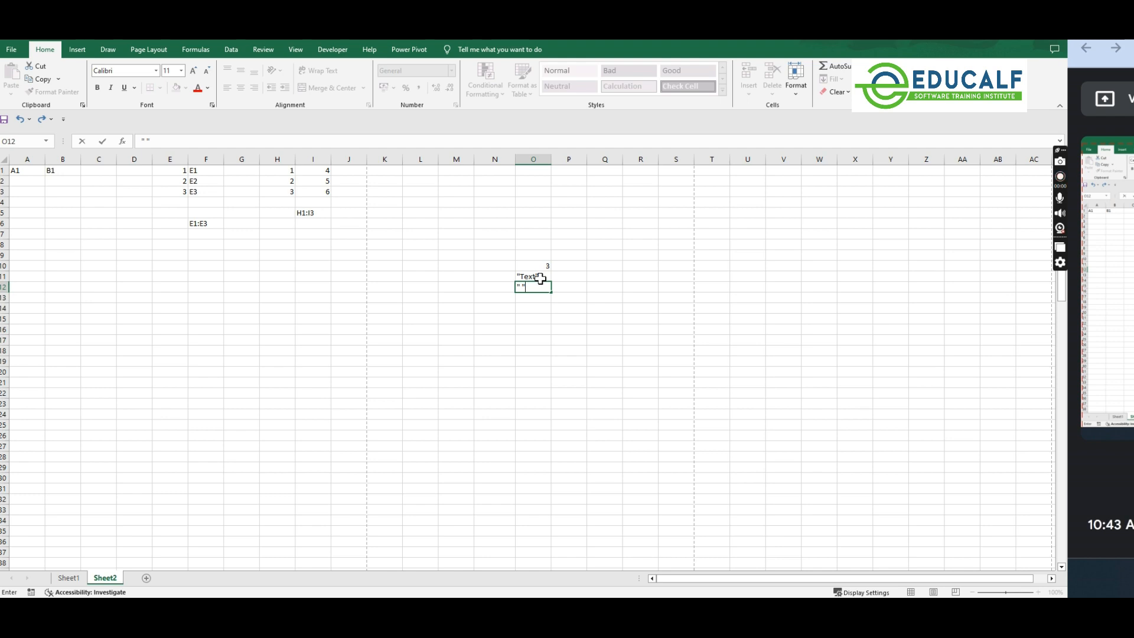
key("ctrl+Return")
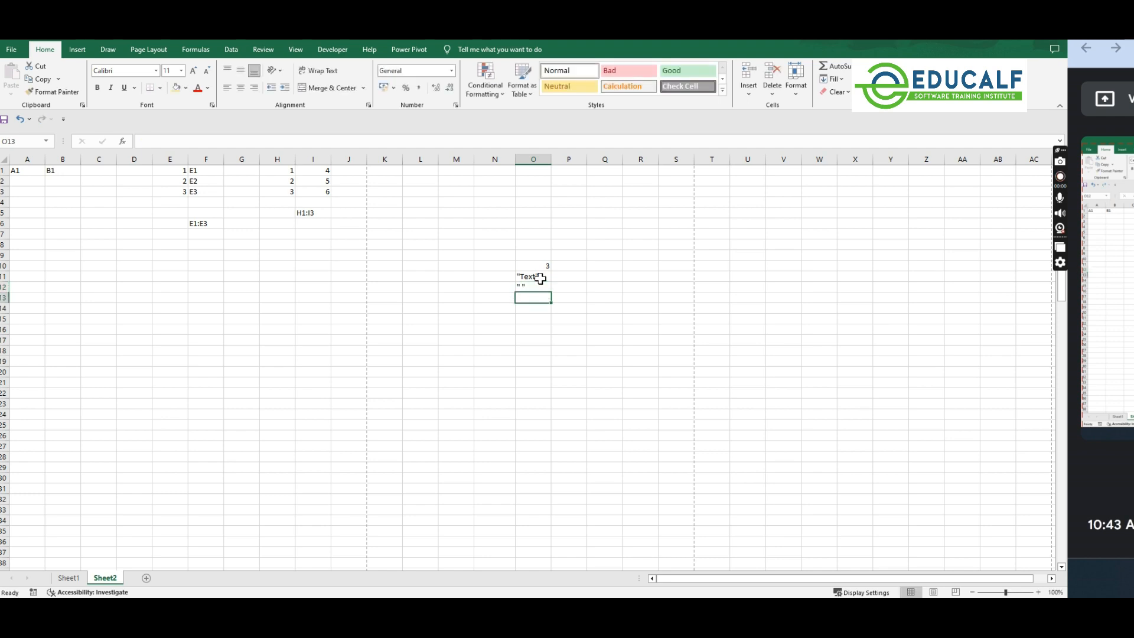
Step: Clear the contents of cells O10 to O12
left_click_drag(541, 264, 540, 286)
key("Delete")
left_click(541, 284)
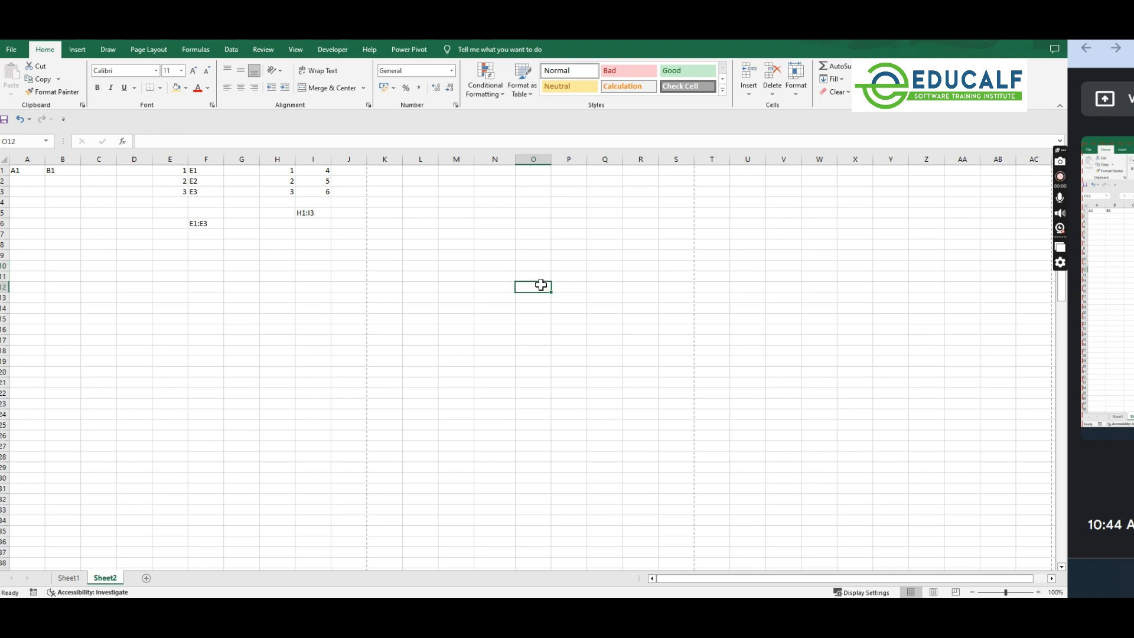
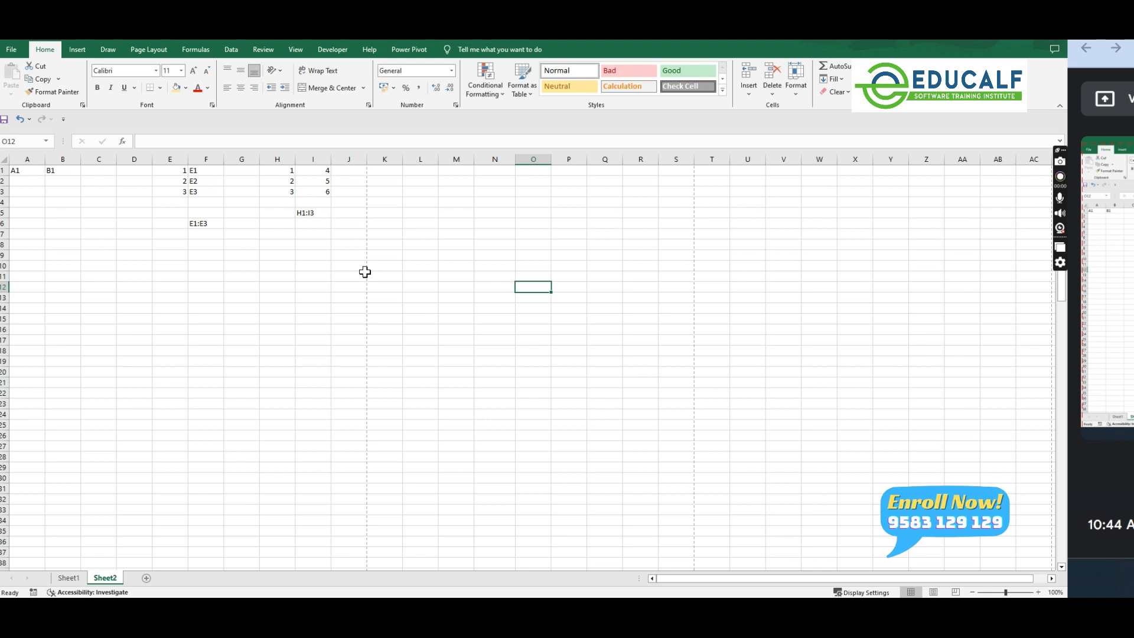
Step: Enter the labels "Absolute Reference" in cell M10 and "Reative refernce" in cell M11
left_click(455, 266)
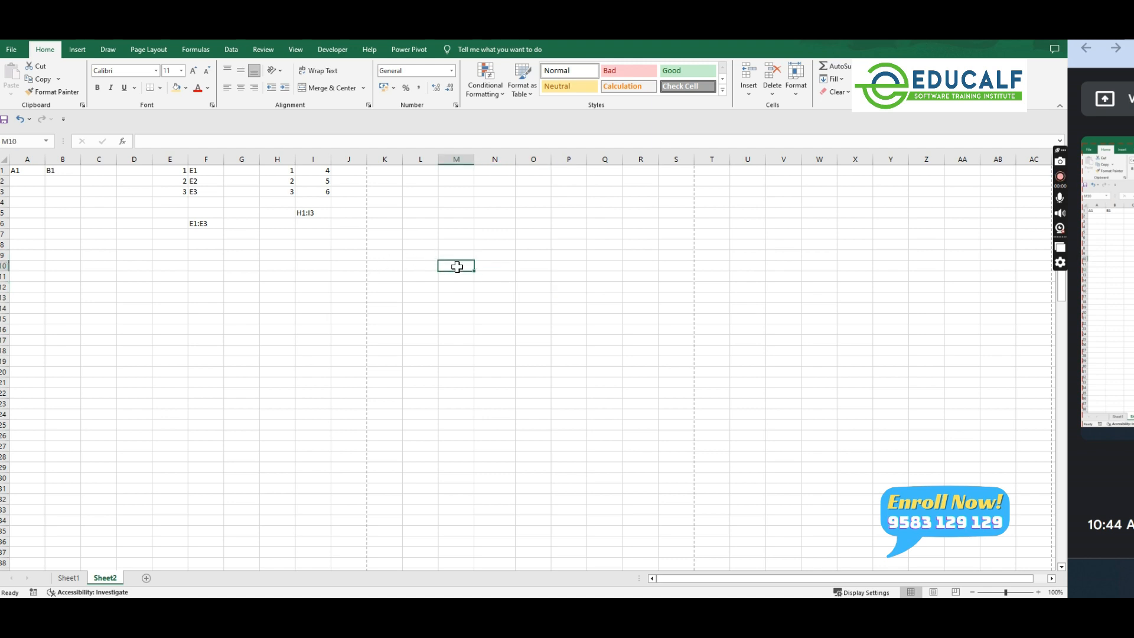
type("Absolute")
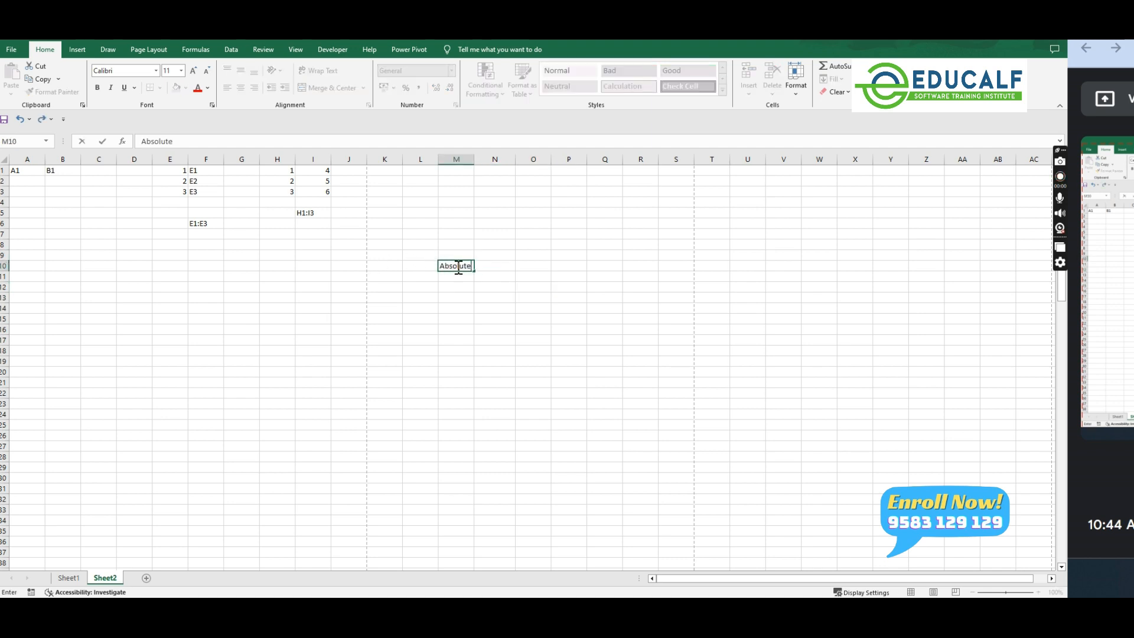
type(" Reference")
key("Return")
type("Reative")
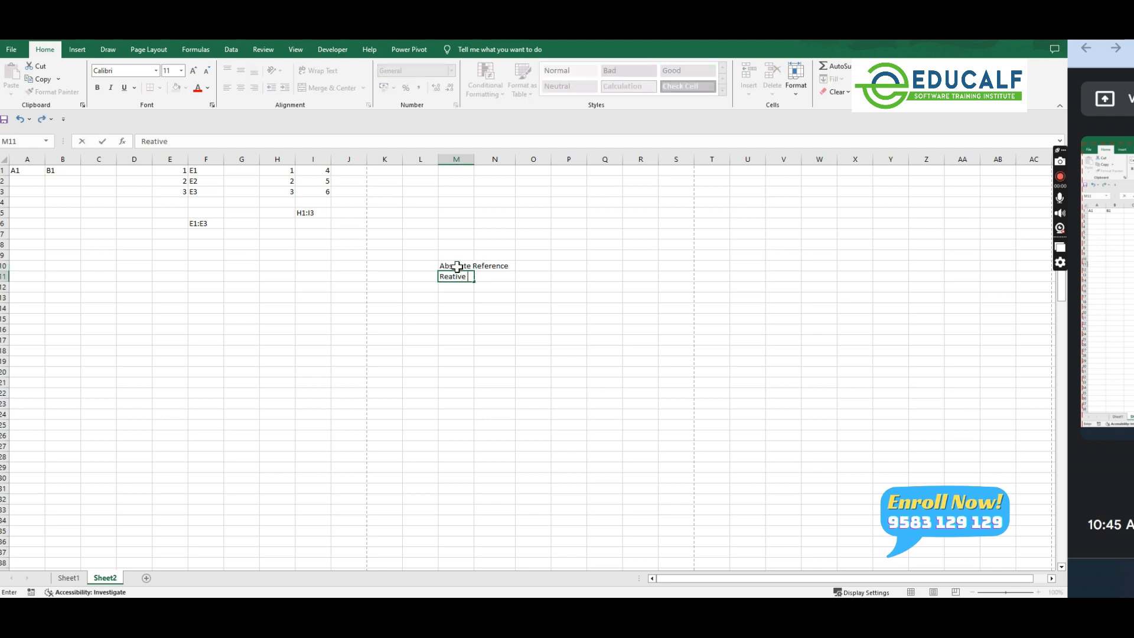
type(" refernce")
key("Return")
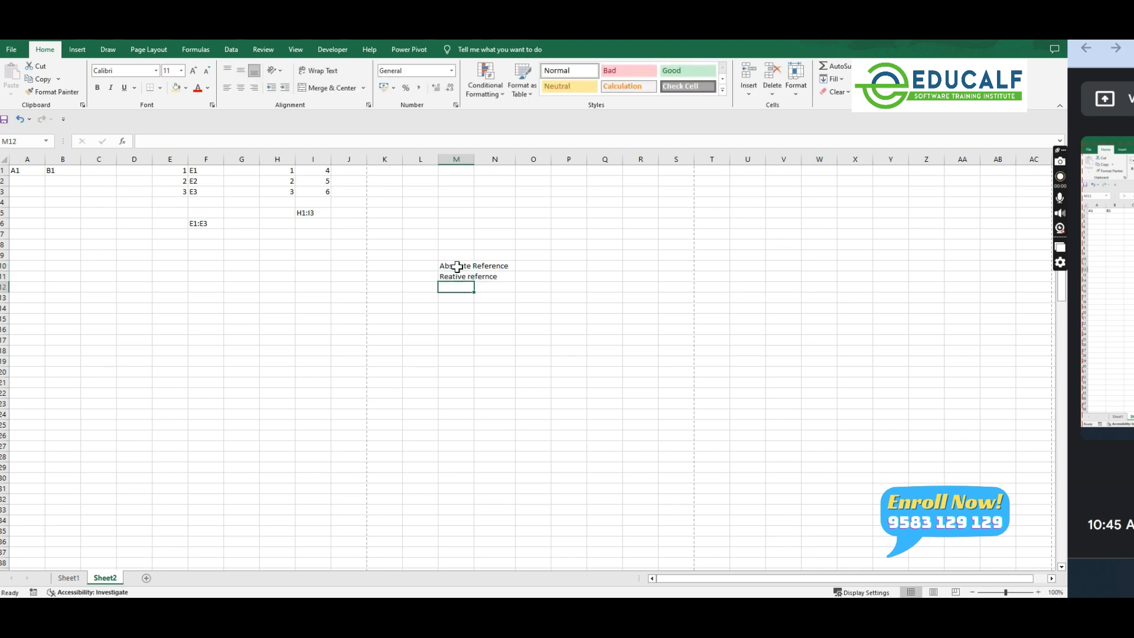
Step: Autofit the width of column M and correct the second word of the M11 label to "reference"
left_click(457, 266)
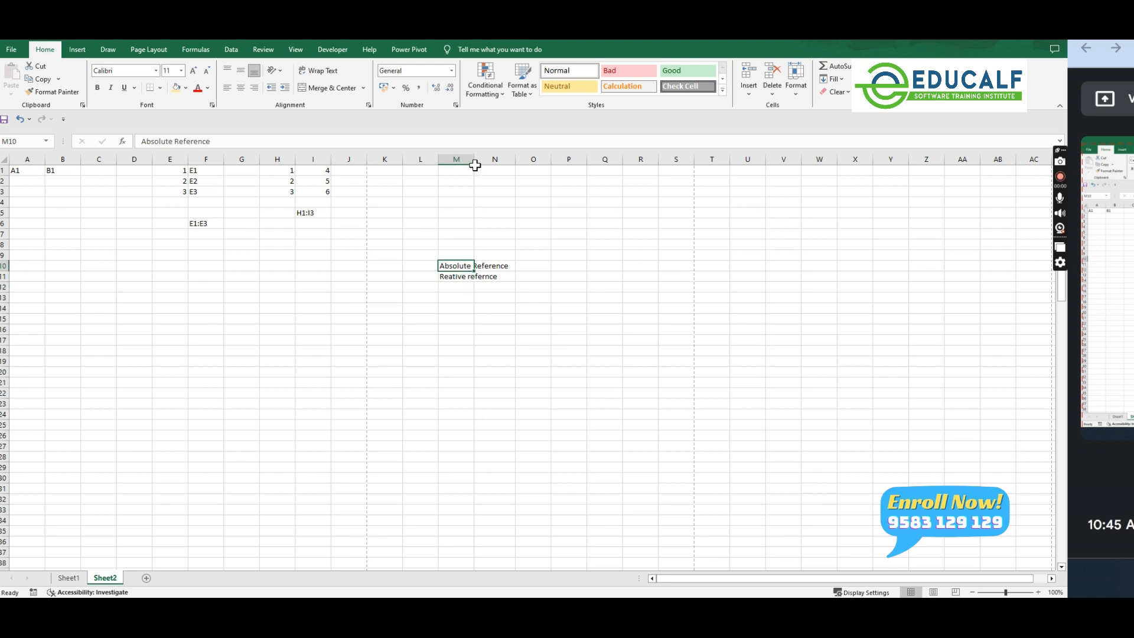
double_click(474, 158)
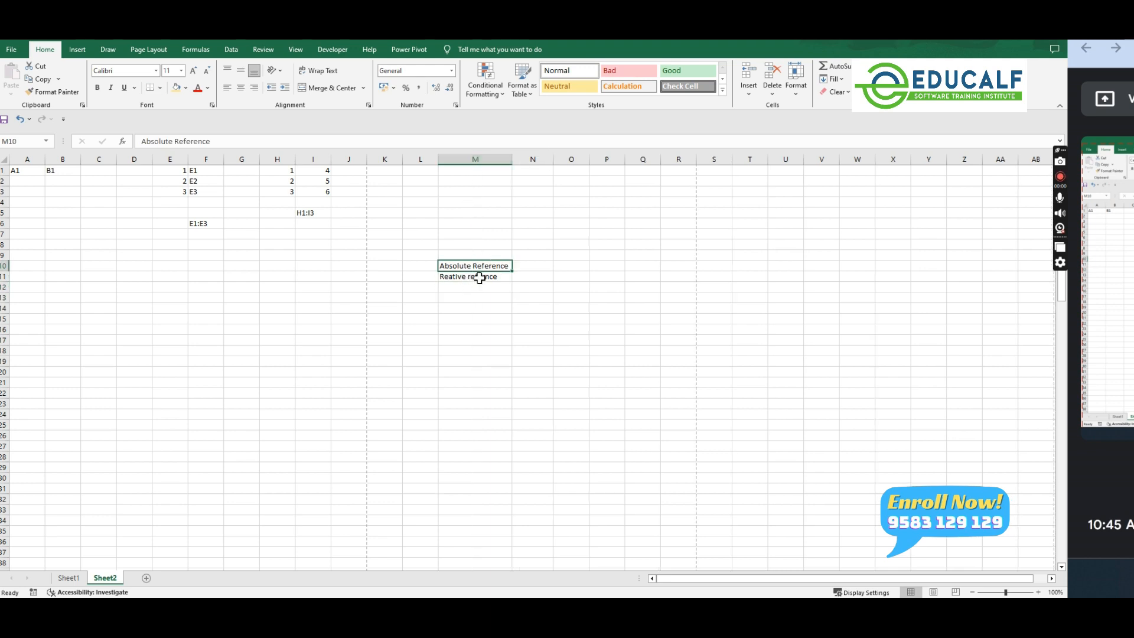
left_click(489, 278)
double_click(488, 278)
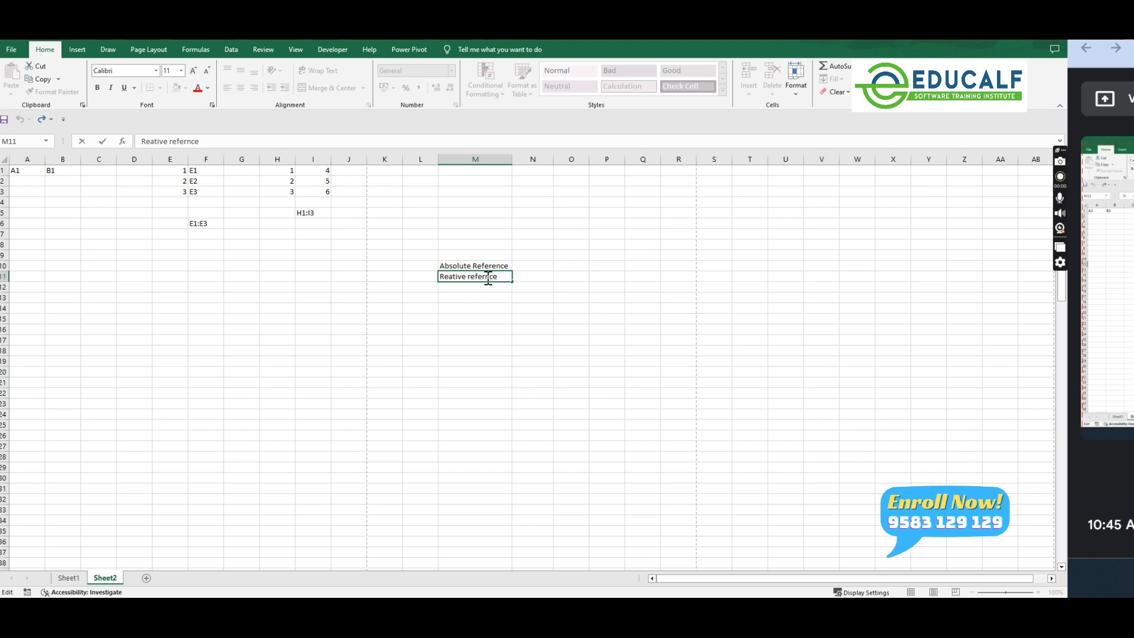
type("e")
key("Return")
left_click(490, 268)
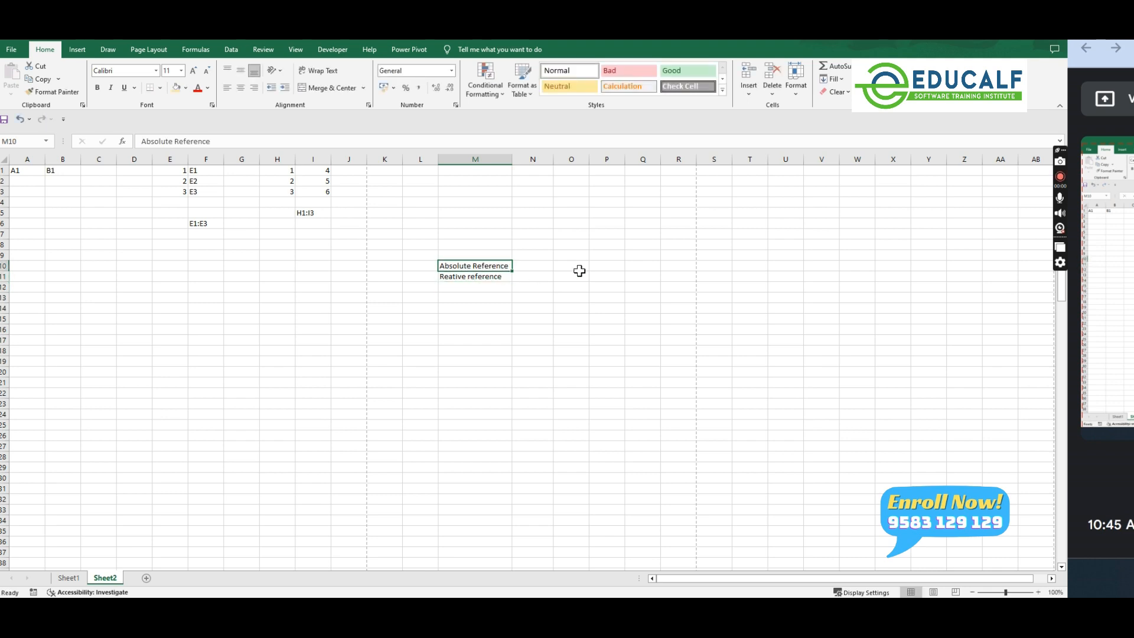
Step: Copy the H1:I3 text from cell I5 into cell N10
left_click(545, 267)
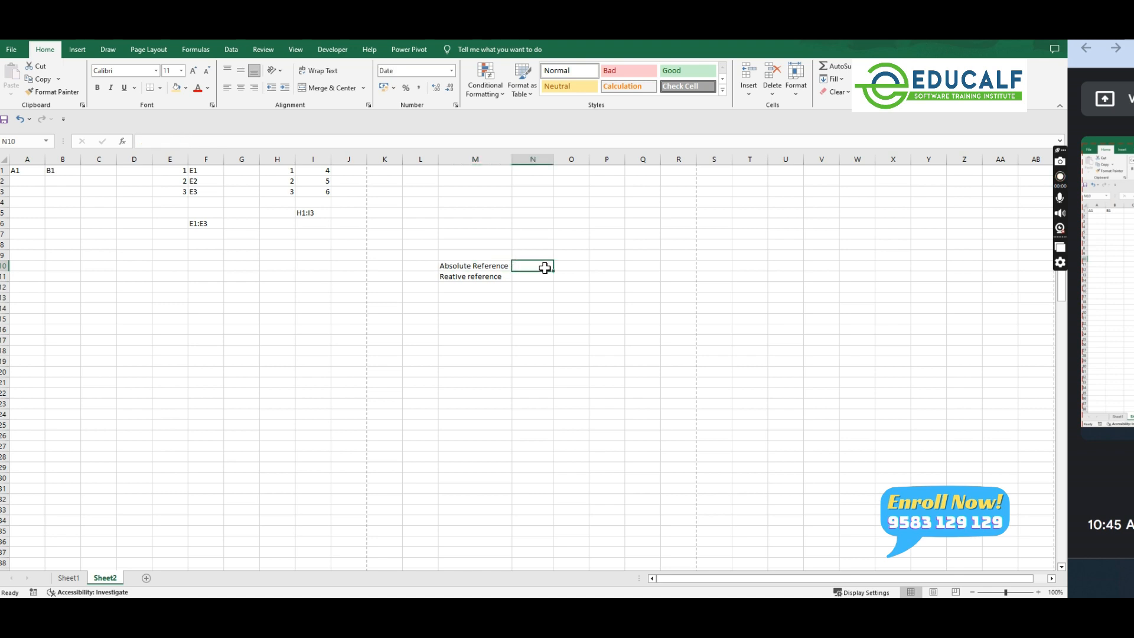
left_click(312, 213)
key("ctrl+c")
left_click(537, 265)
key("ctrl+v")
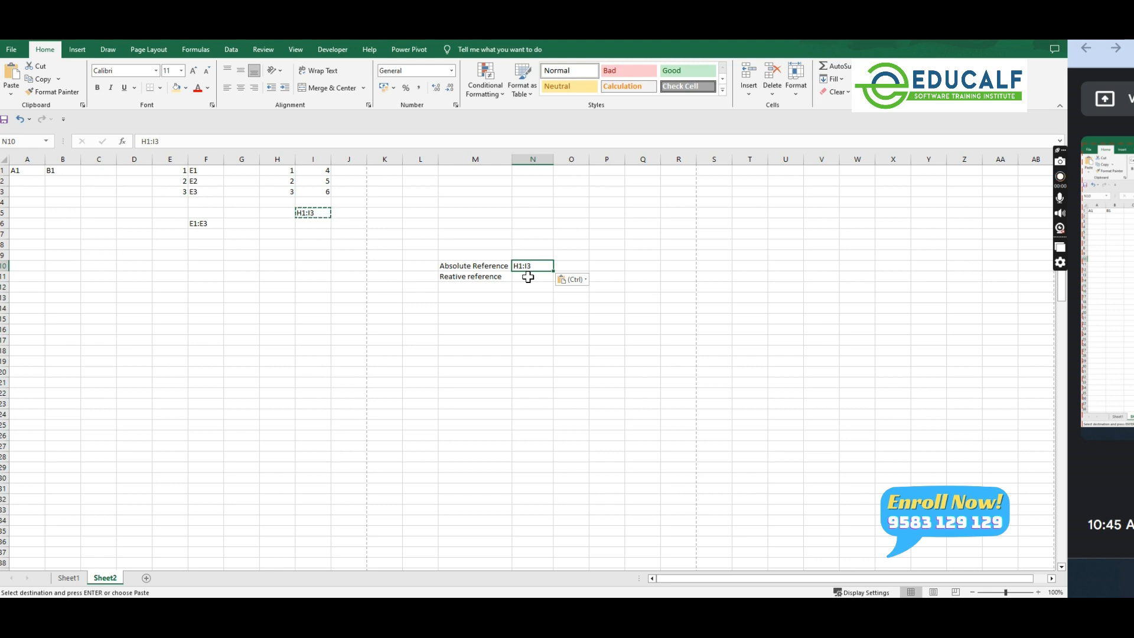
Step: Correct the M11 label to "Relative reference" and move the H1:I3 text from N10 to N11
double_click(453, 276)
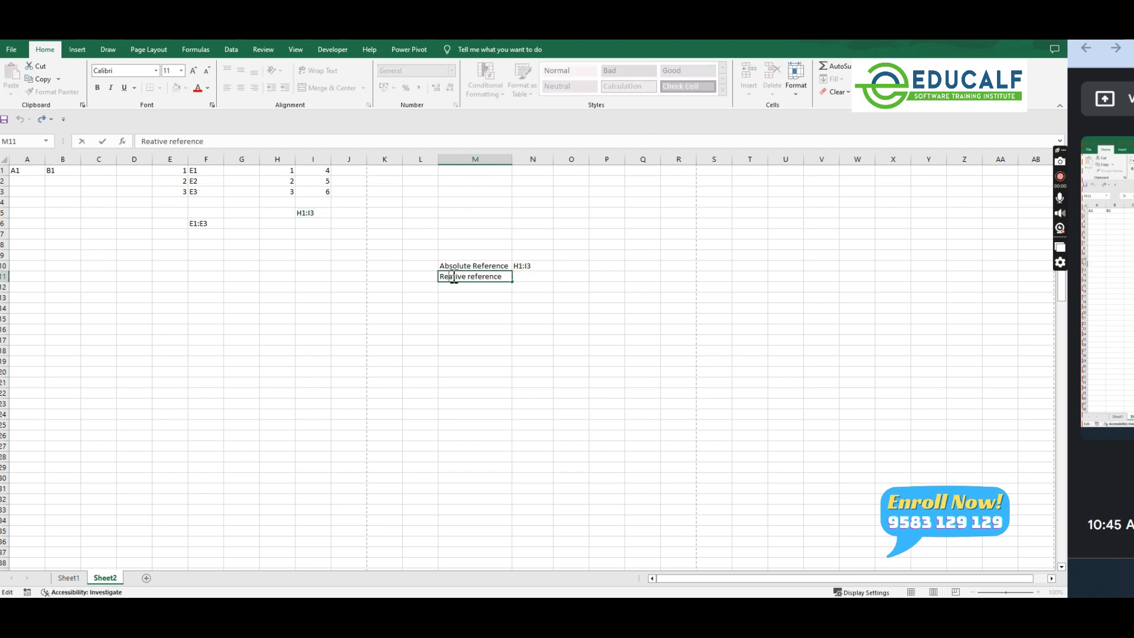
type("l")
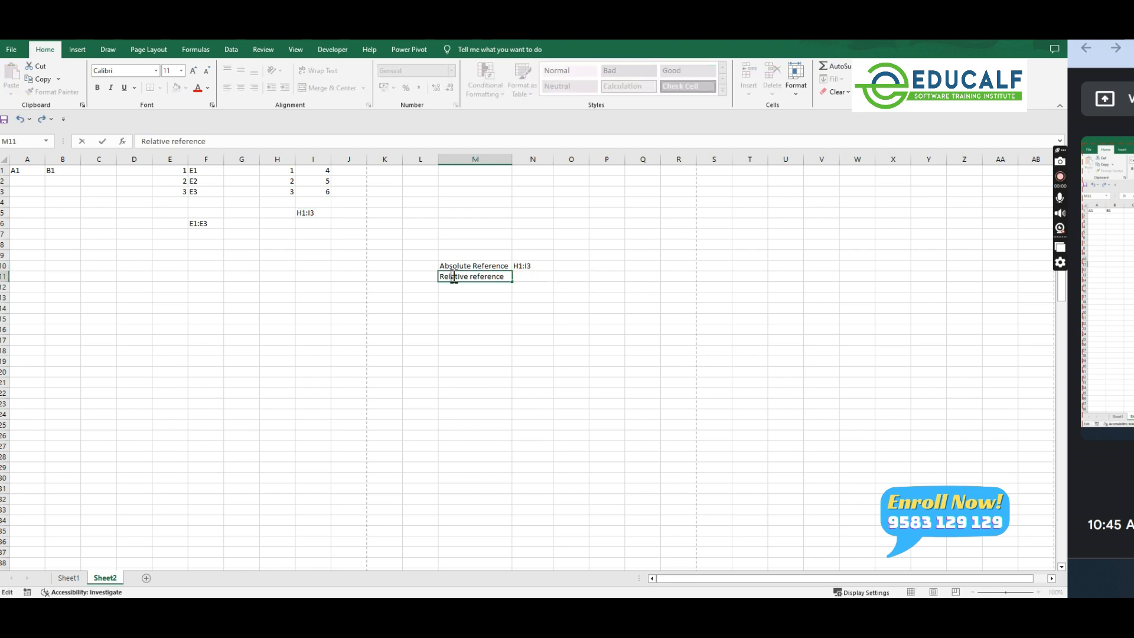
left_click(531, 275)
left_click(536, 265)
left_click_drag(536, 265, 535, 274)
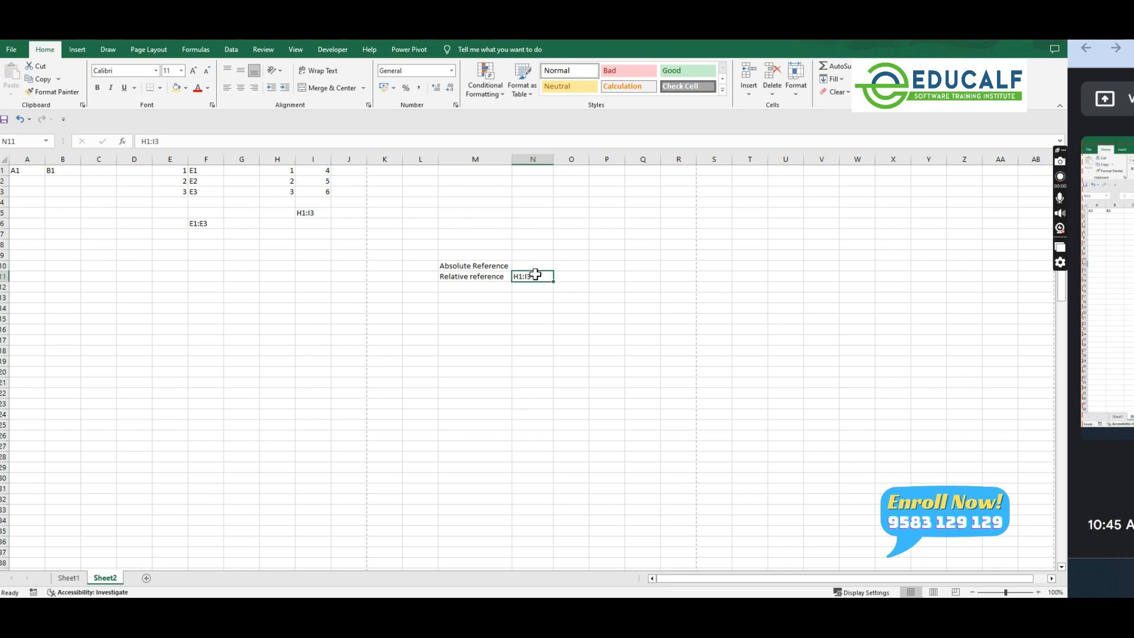
Step: Enter the absolute range $H$1:$I$3 in cell N10, beside the Absolute Reference label
left_click(539, 264)
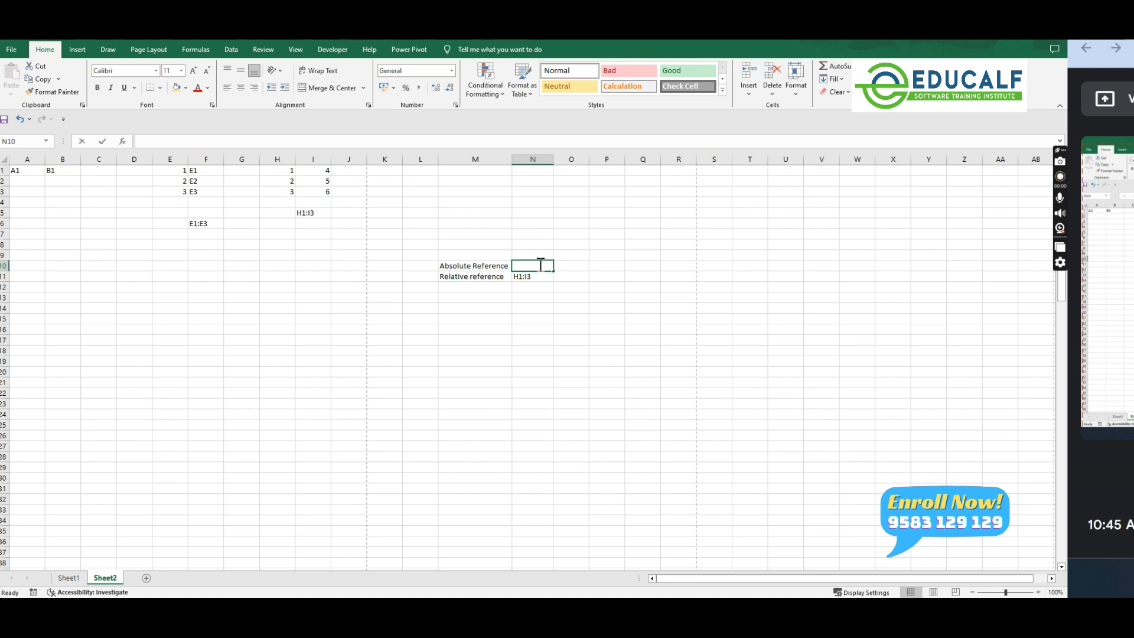
type("$")
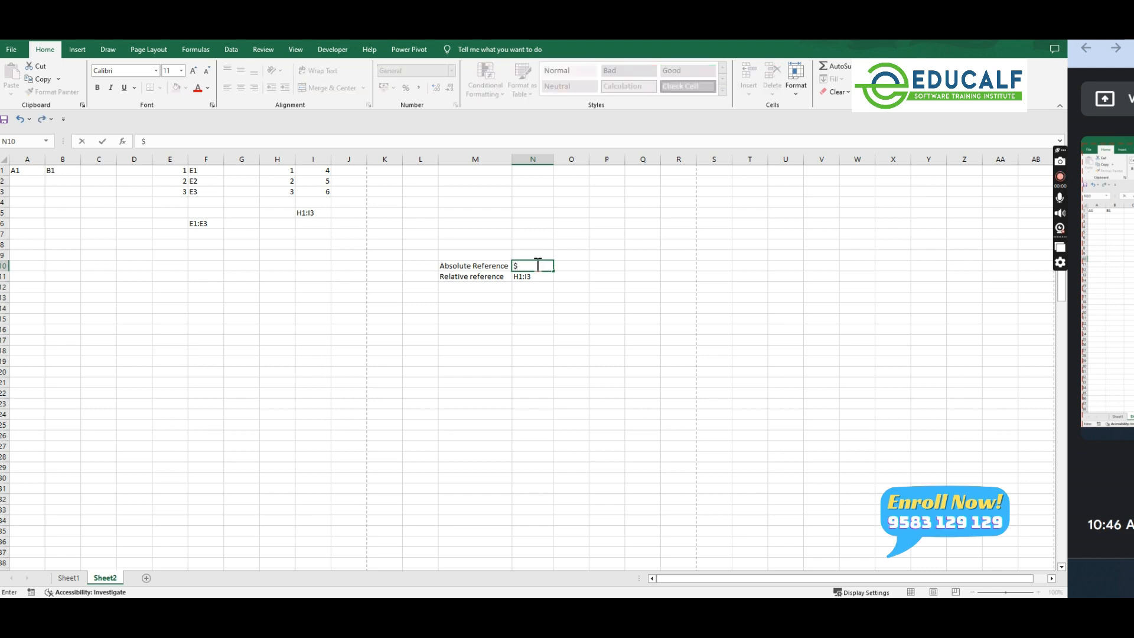
type("H$1:$I$3")
key("Return")
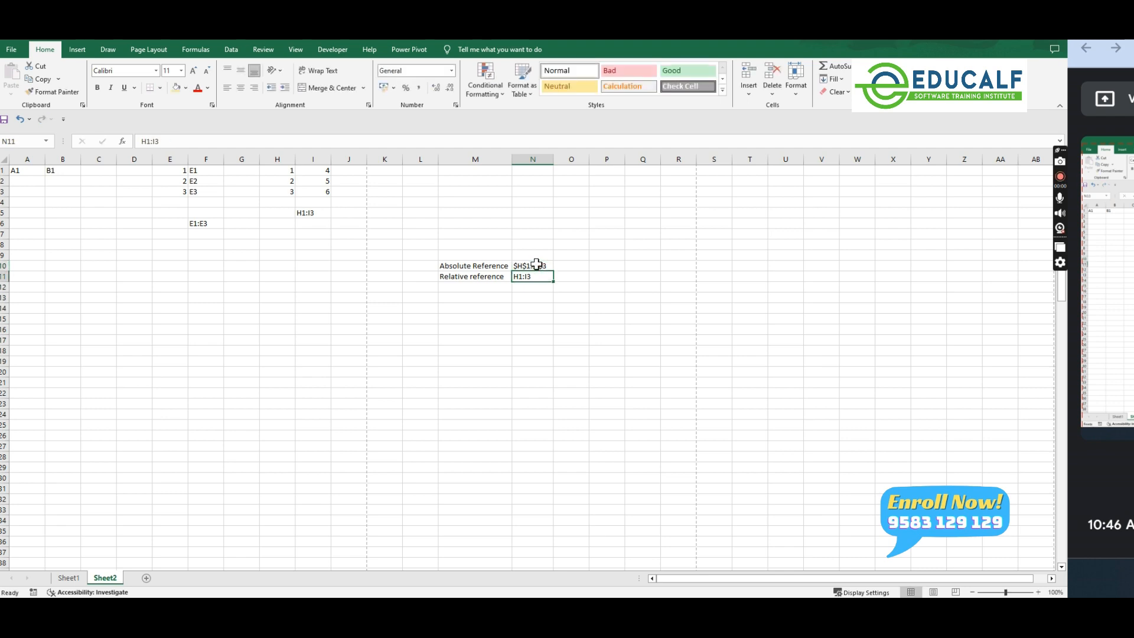
left_click(536, 264)
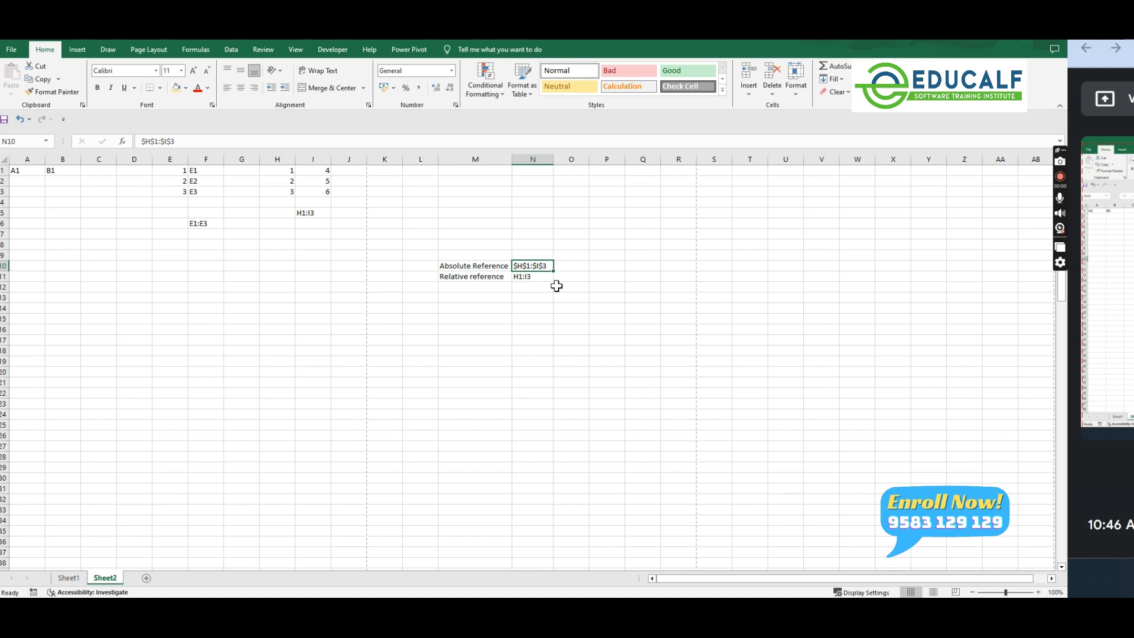
Step: Enter the numbers 1, 2 and 3 in cells M16 to M18
left_click(473, 330)
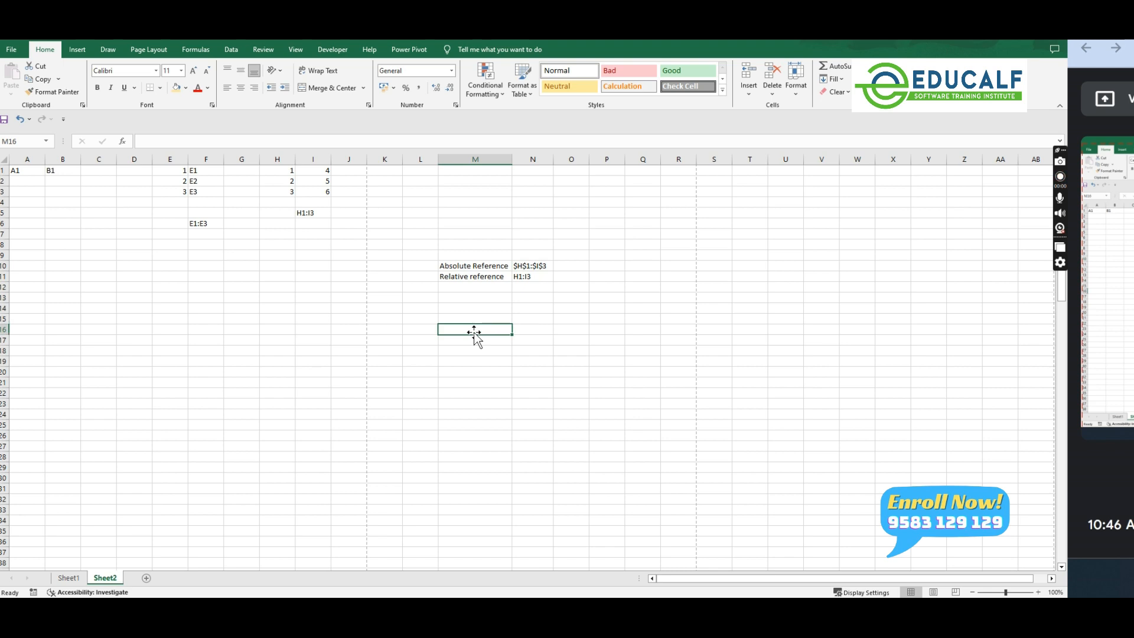
type("1")
key("Return")
type("2")
key("Return")
type("3")
key("Return")
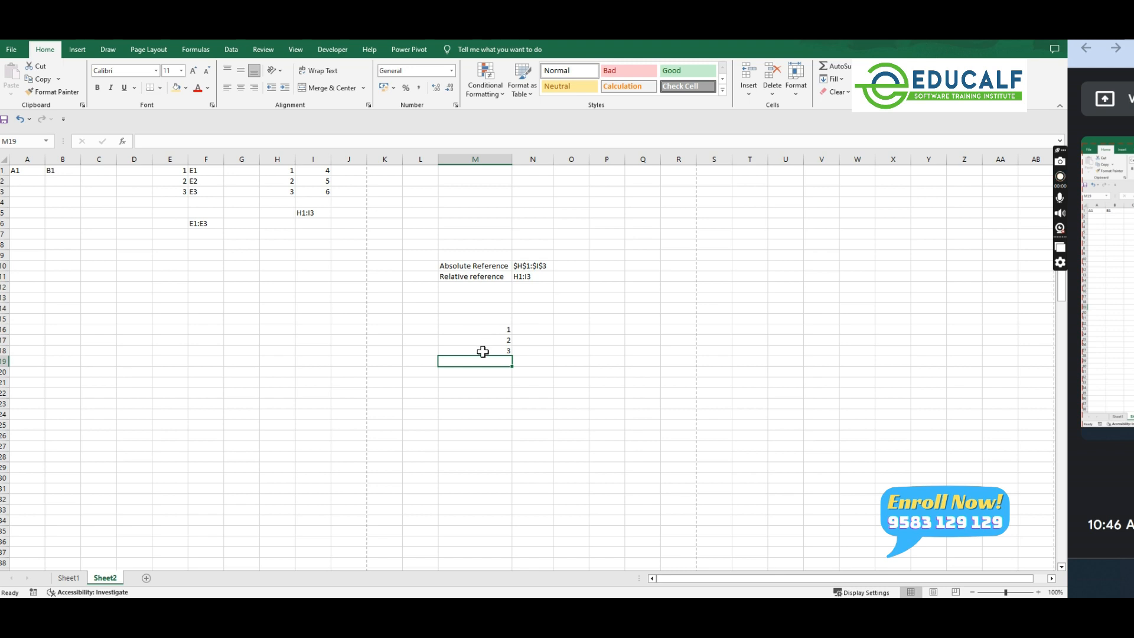
Step: Enter a SUM formula in cell M19 that adds the range M16:M18
type("=SUM(")
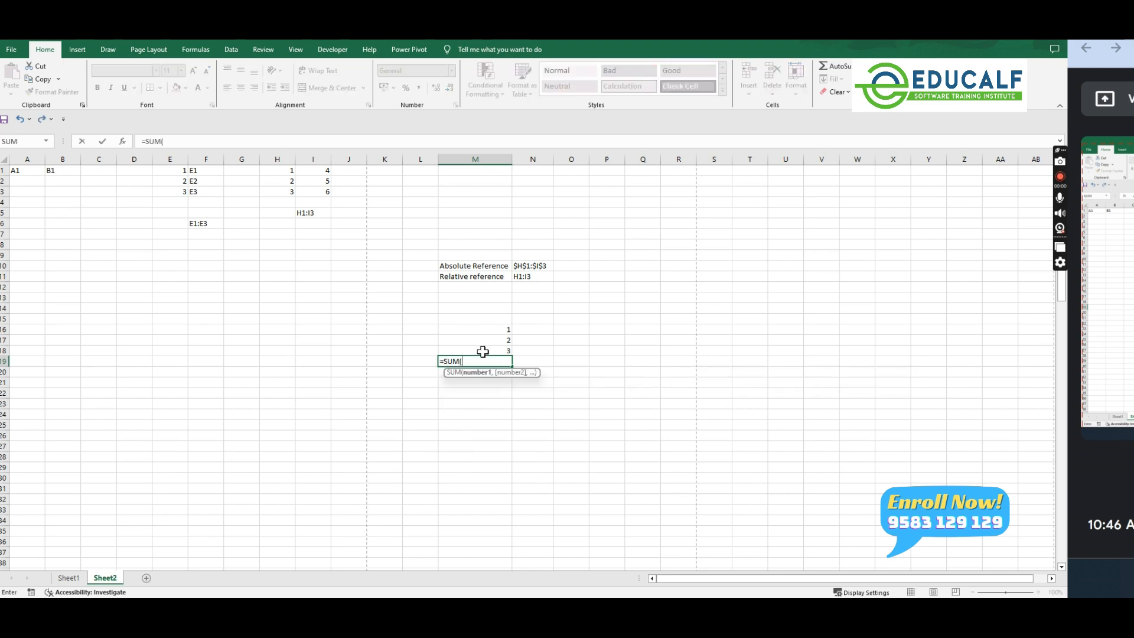
left_click_drag(483, 329, 483, 352)
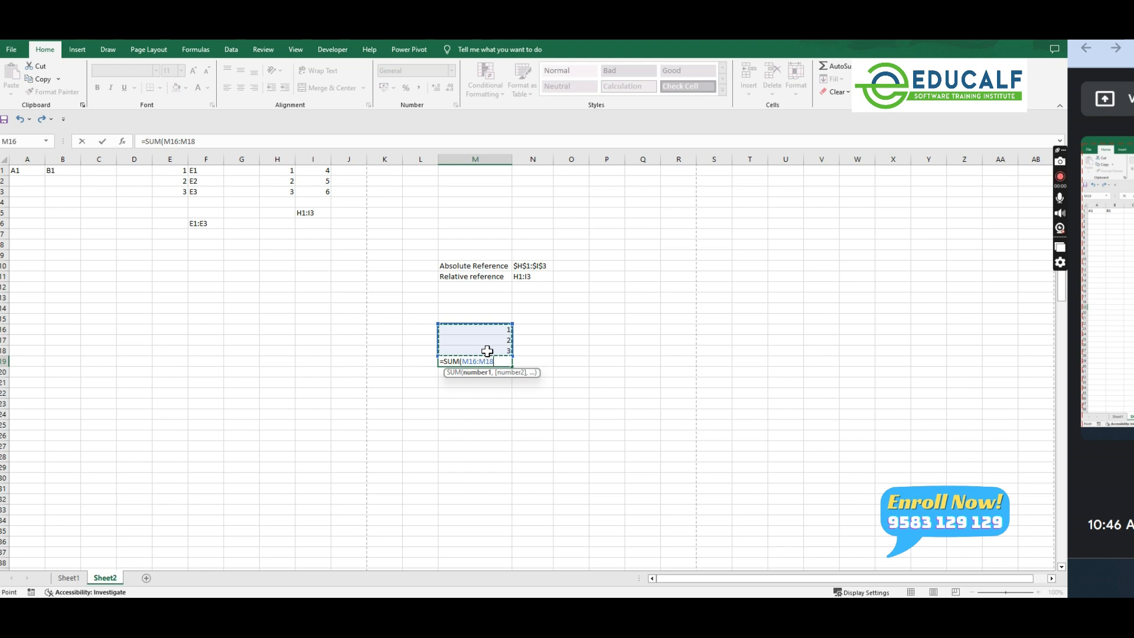
key("Return")
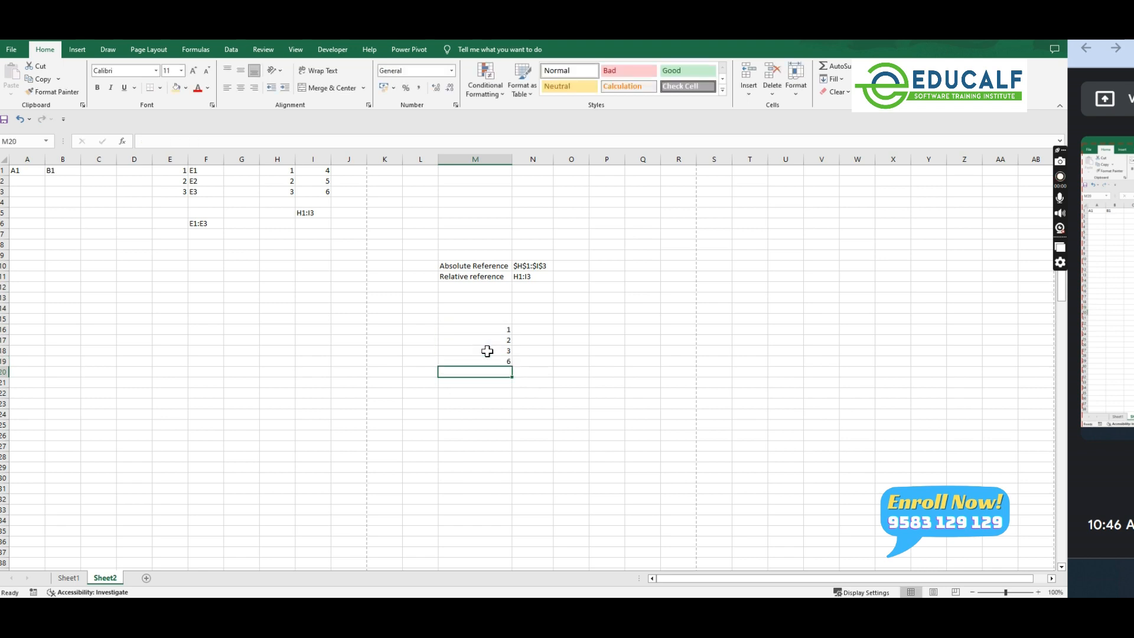
Step: Highlight cell M19 with a light orange fill and label it "sum" in cell L19
left_click(496, 360)
left_click(176, 88)
left_click(428, 361)
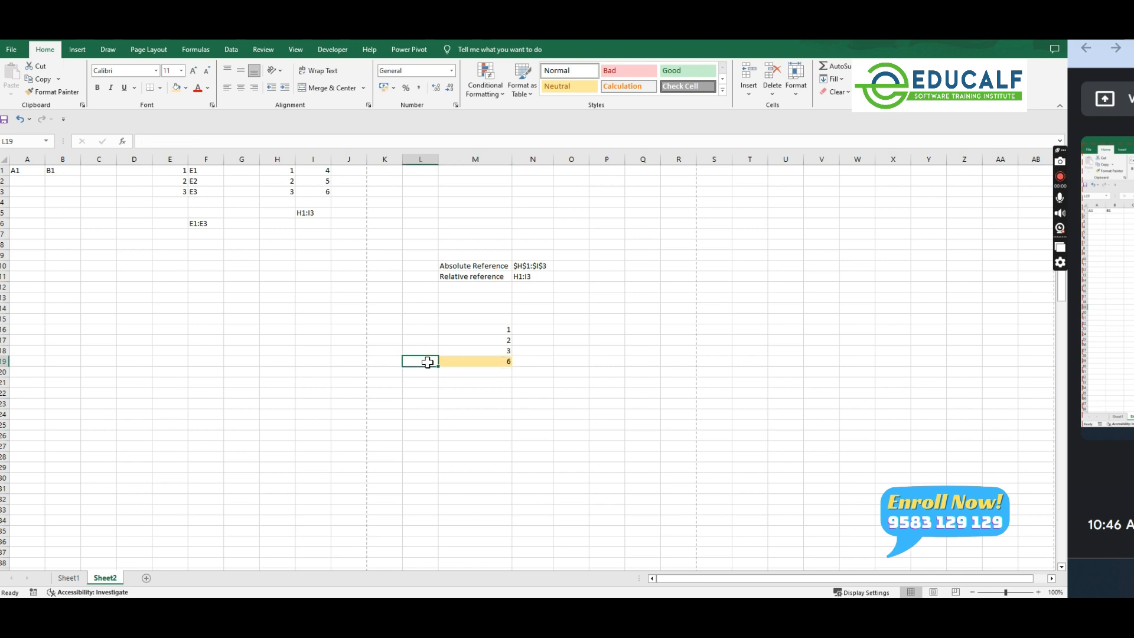
type("sum")
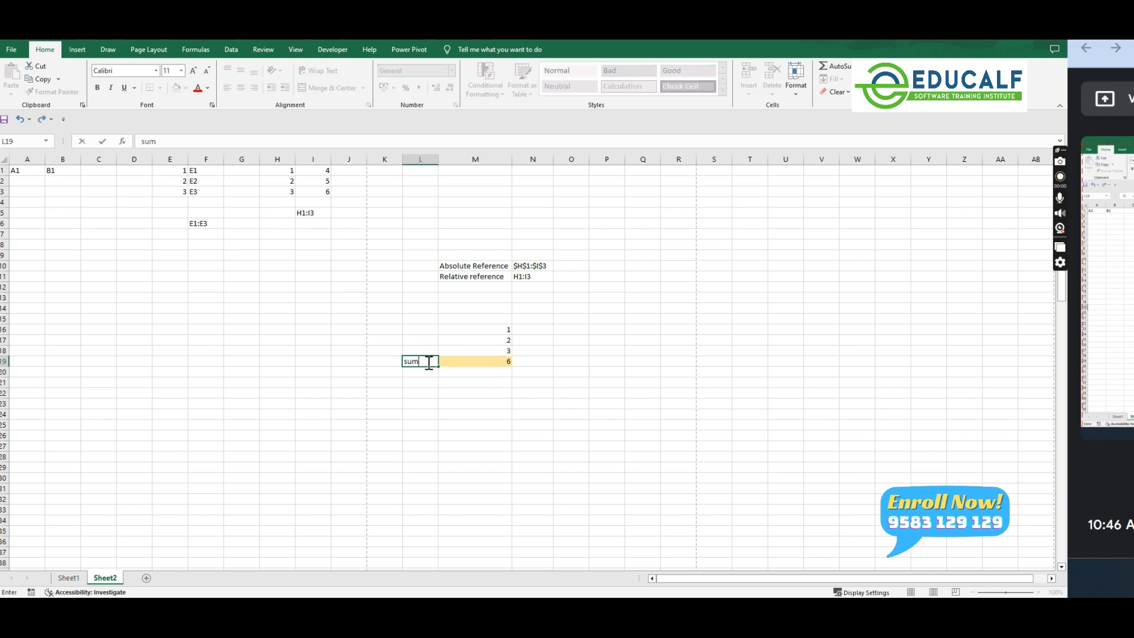
Step: Fill the SUM formula from cell M19 across into N19 and select N19 to inspect its formula
left_click(501, 357)
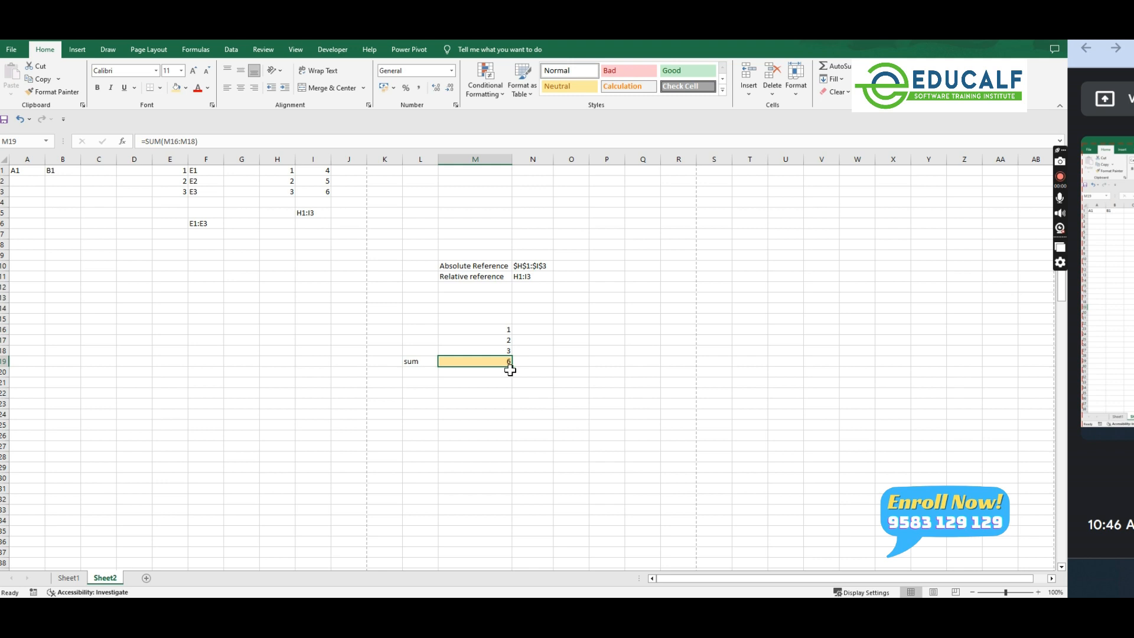
left_click_drag(511, 368, 537, 375)
left_click(542, 363)
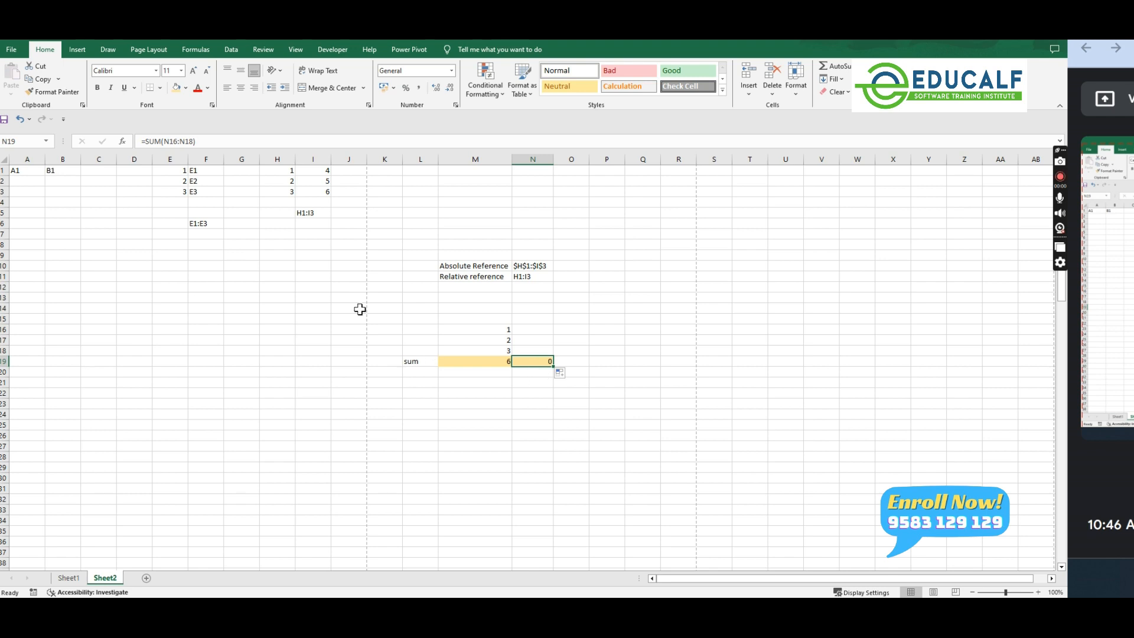
Step: Review the range in N19's SUM formula, and fill M19's formula down into M20 to inspect its references
left_click(227, 141)
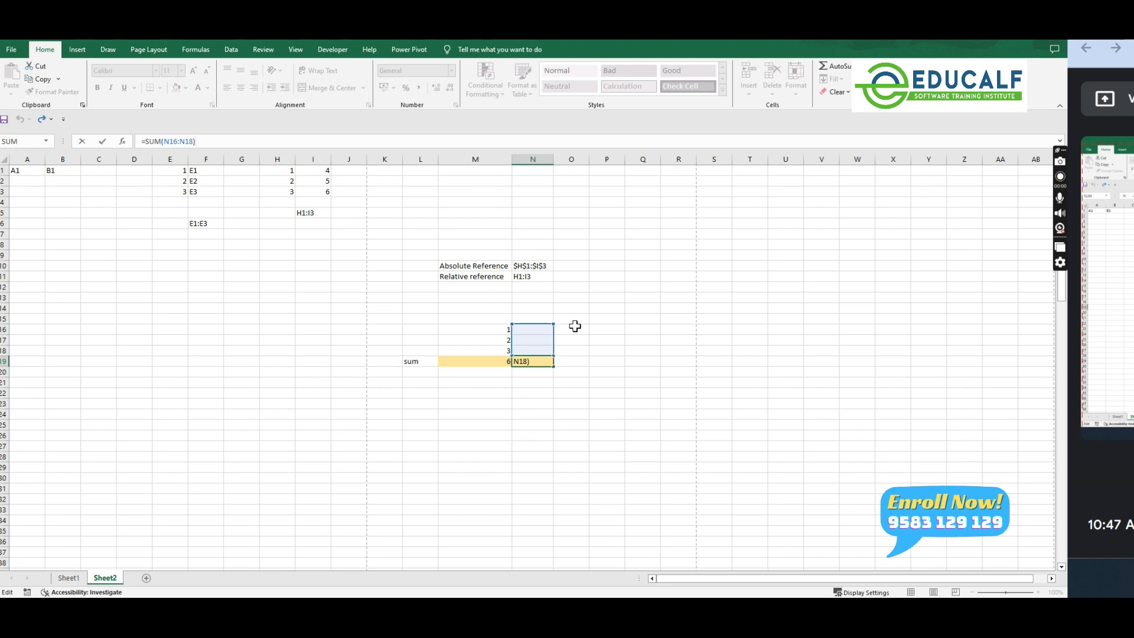
key("Return")
left_click(493, 361)
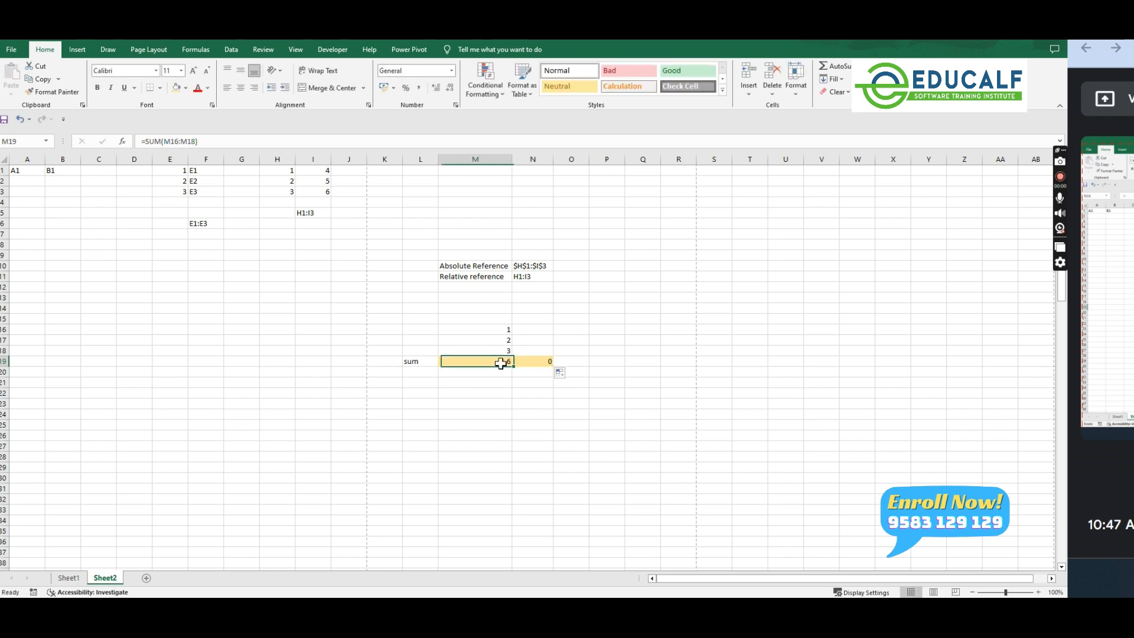
left_click_drag(512, 367, 508, 375)
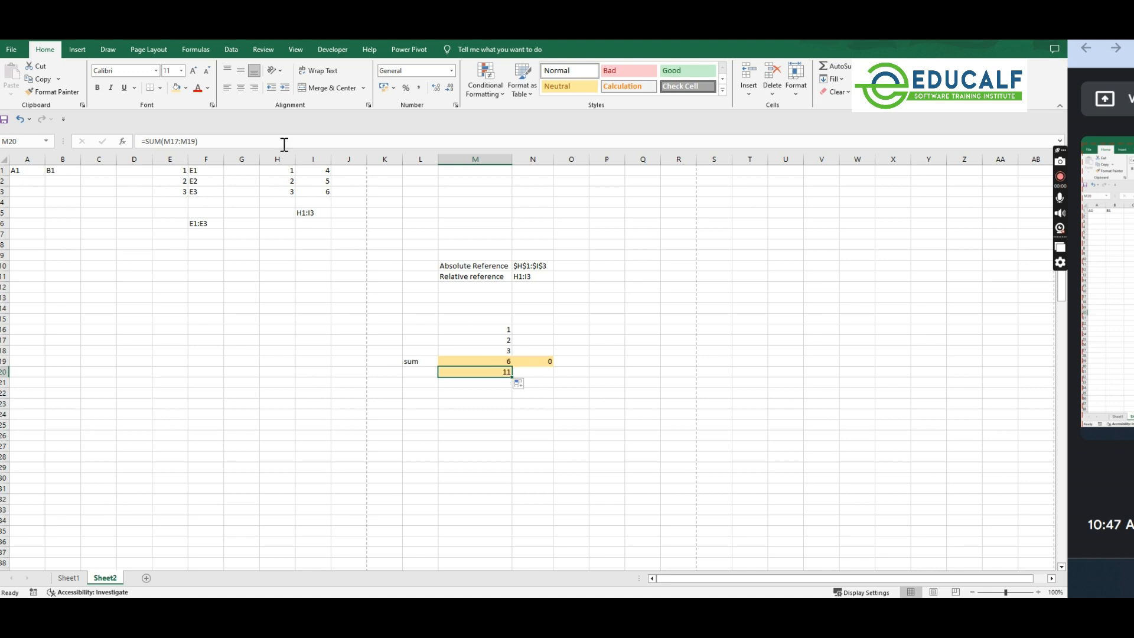
key("F2")
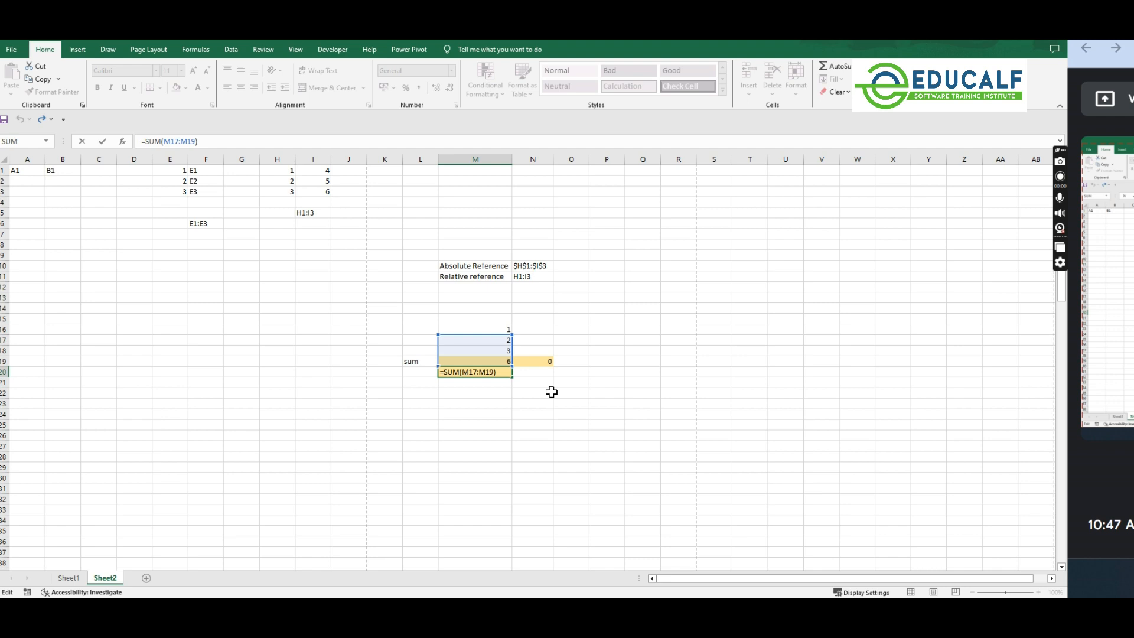
key("Return")
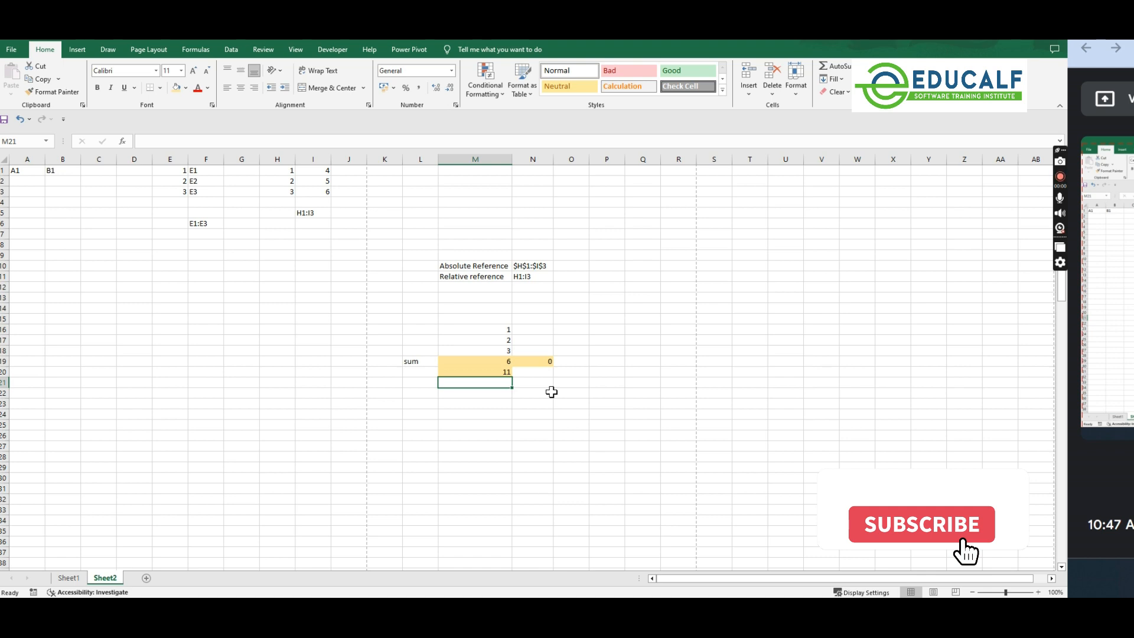
Step: Convert both references in M19's SUM formula to absolute so it becomes =SUM($M$16:$M$18)
left_click(504, 361)
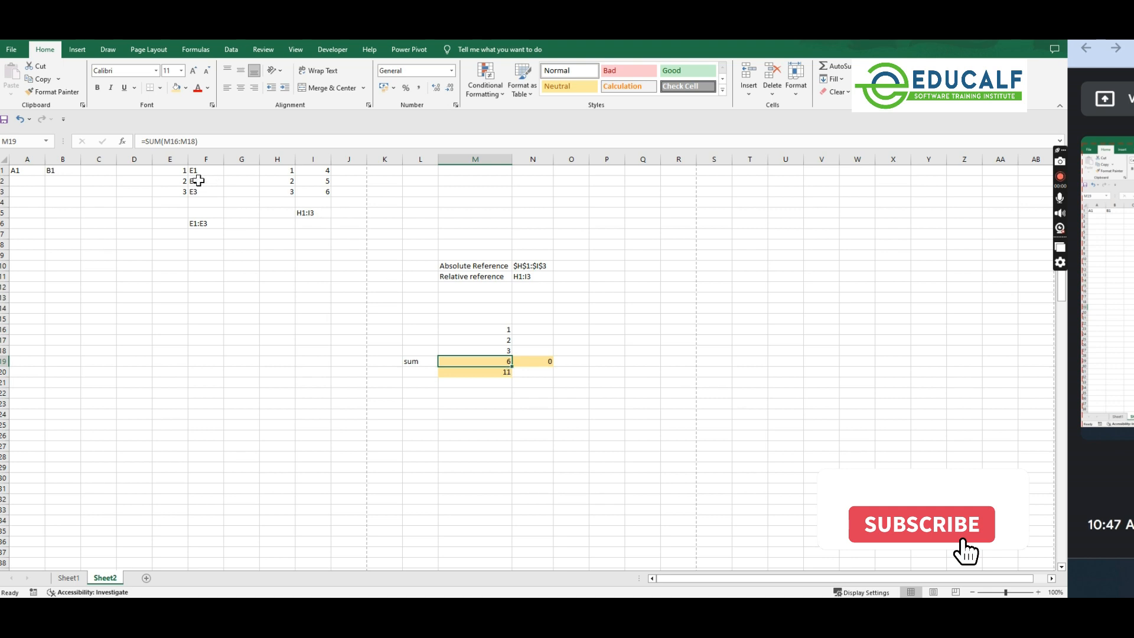
left_click(229, 144)
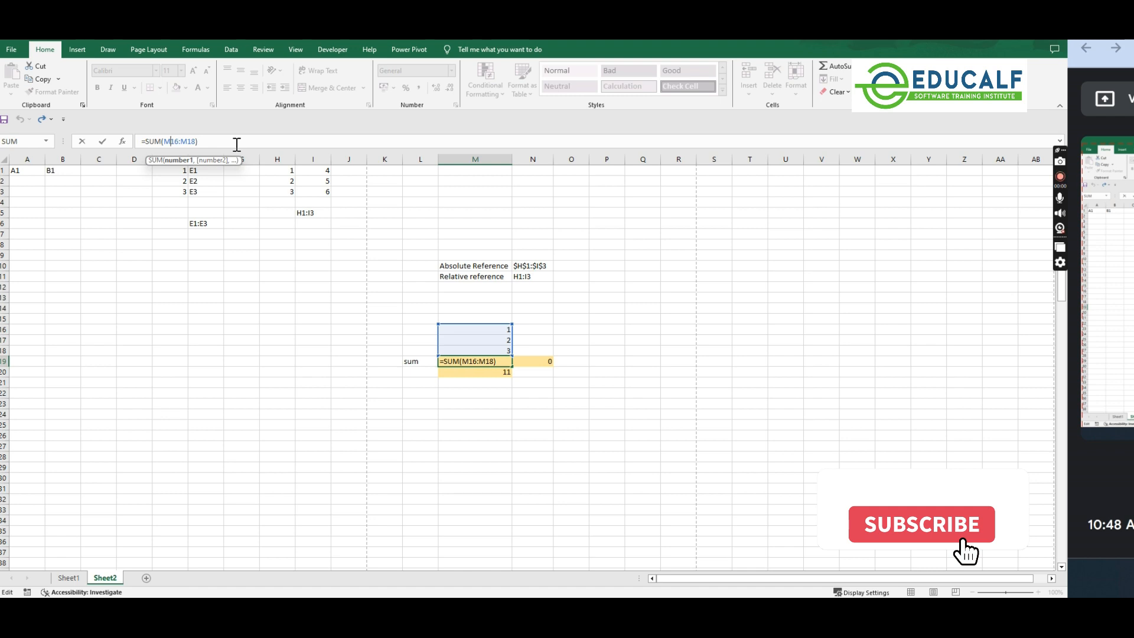
key("F4")
left_click(196, 141)
key("F4")
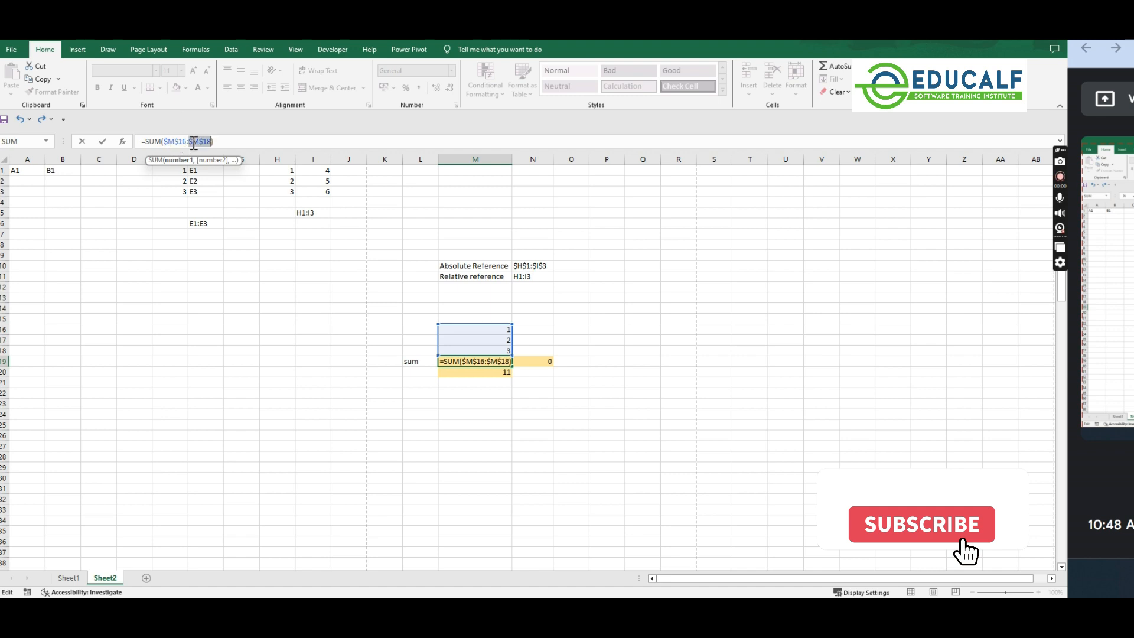
left_click(234, 142)
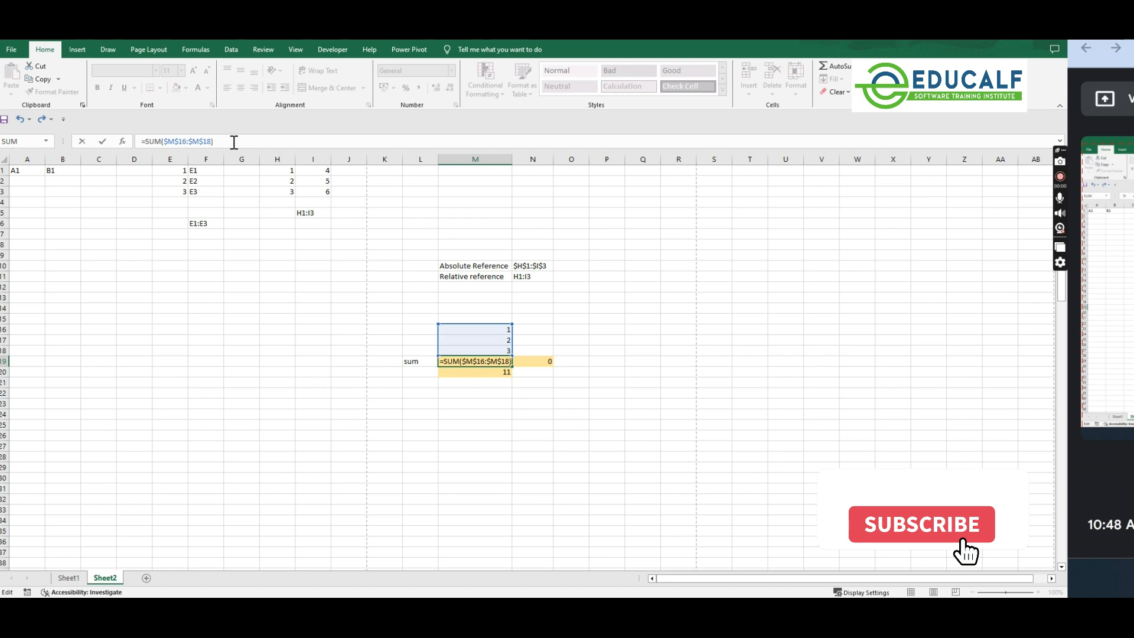
key("ctrl+Return")
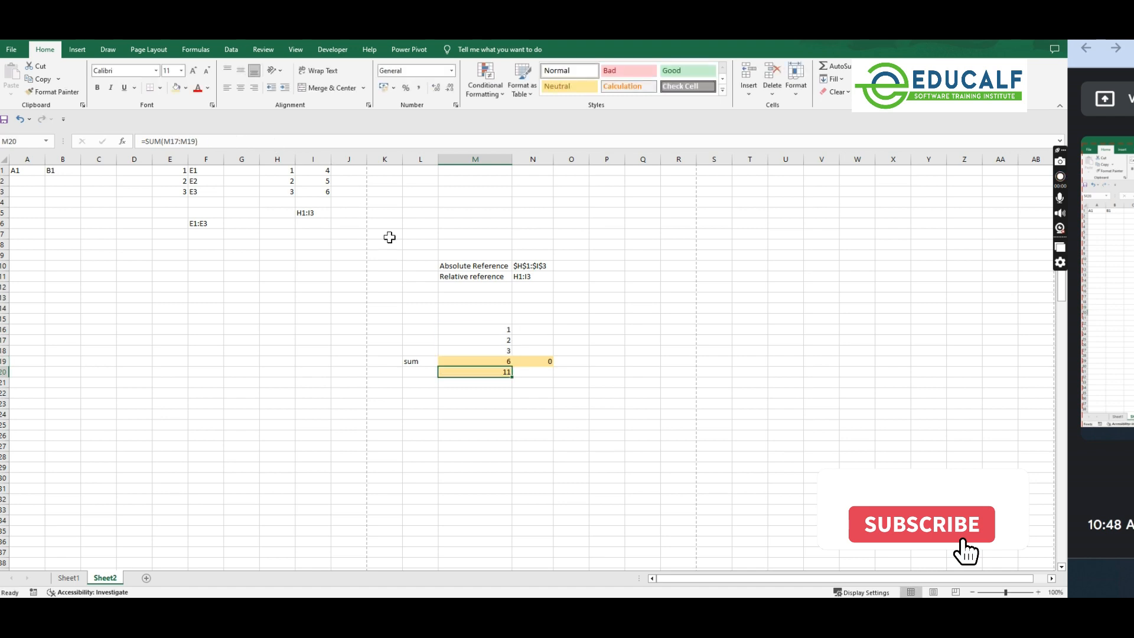
Step: Fill the absolute SUM formula from M19 down into M20 and across into N19
mouse_move(513, 365)
left_mouse_down()
mouse_move(549, 370)
mouse_move(505, 371)
left_mouse_up()
left_click(508, 366)
left_click(539, 360)
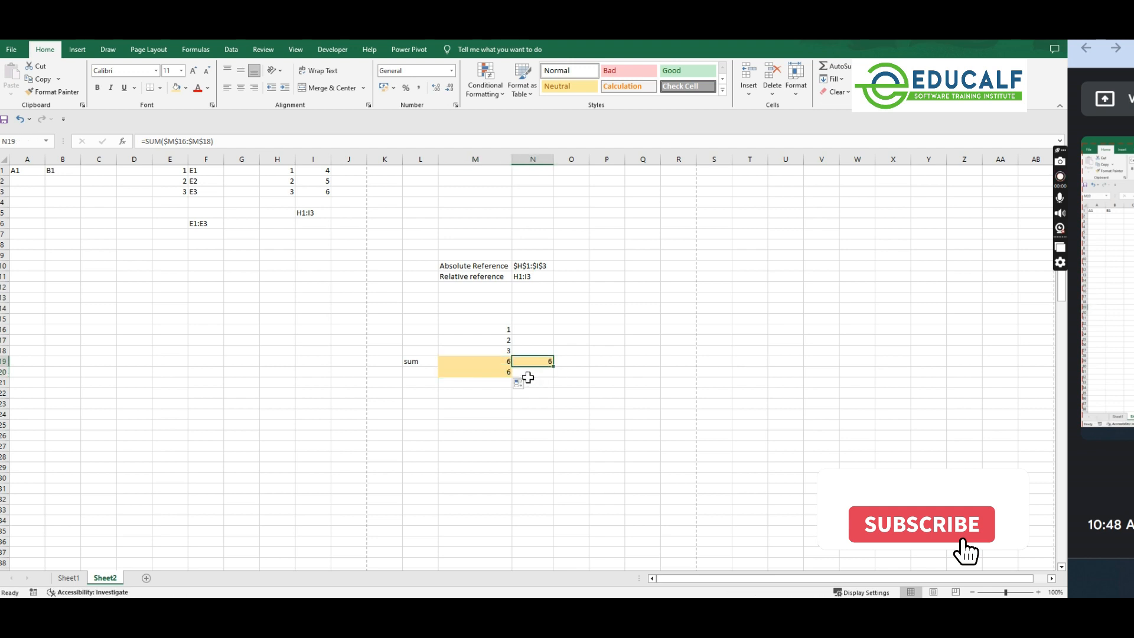
Step: Inspect the ranges referenced by the copied absolute formulas in cells N19 and M20
left_click(223, 140)
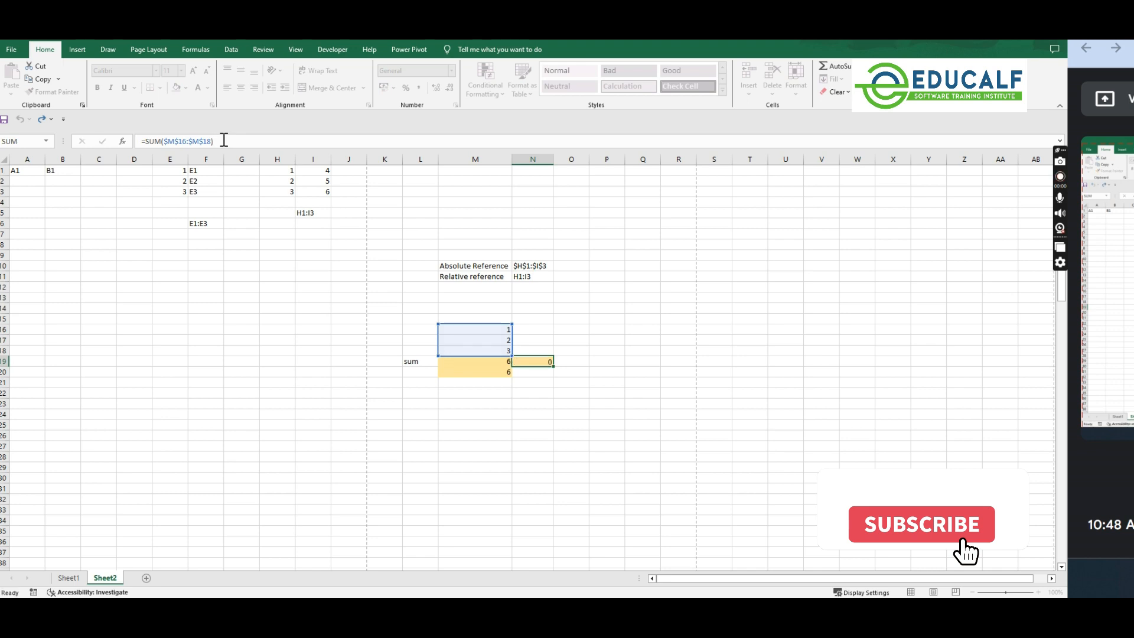
key("Return")
left_click(506, 370)
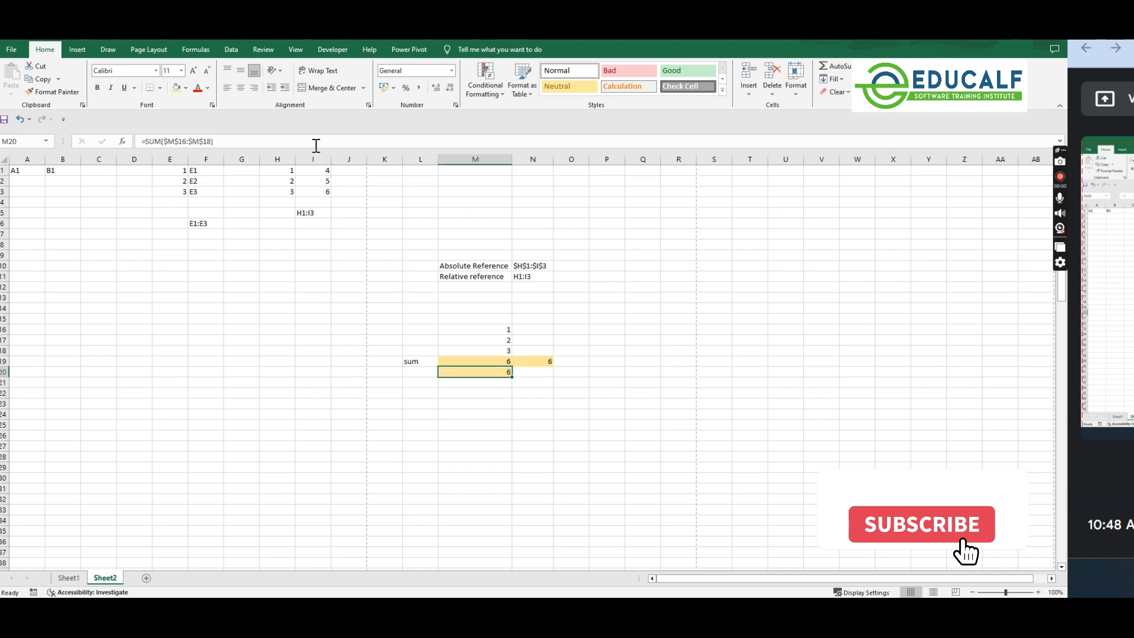
left_click(316, 142)
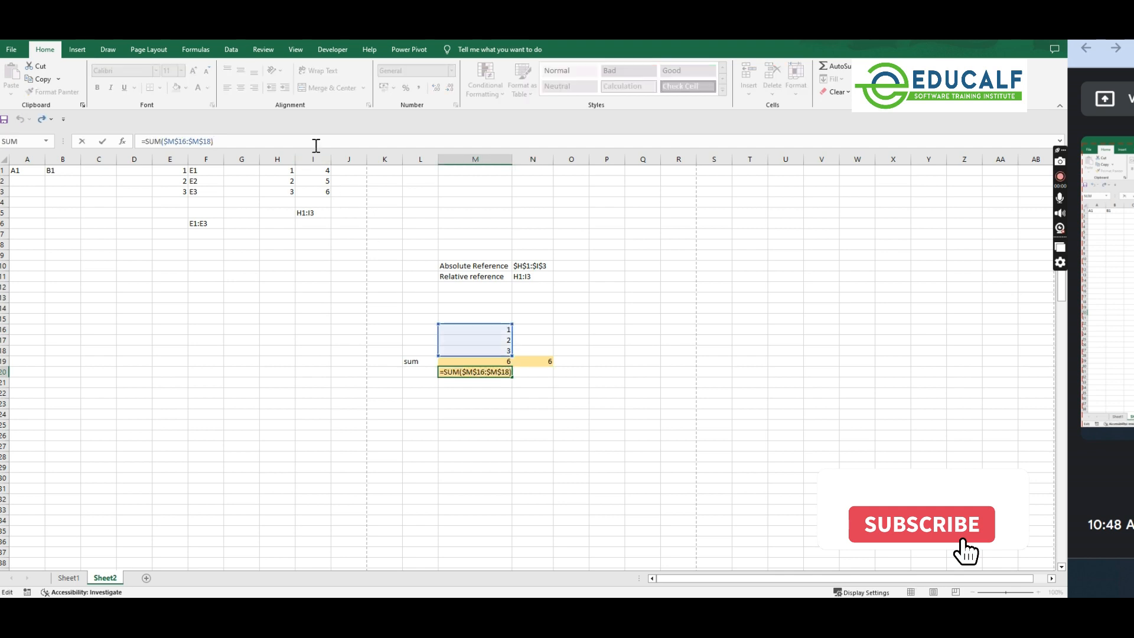
key("Return")
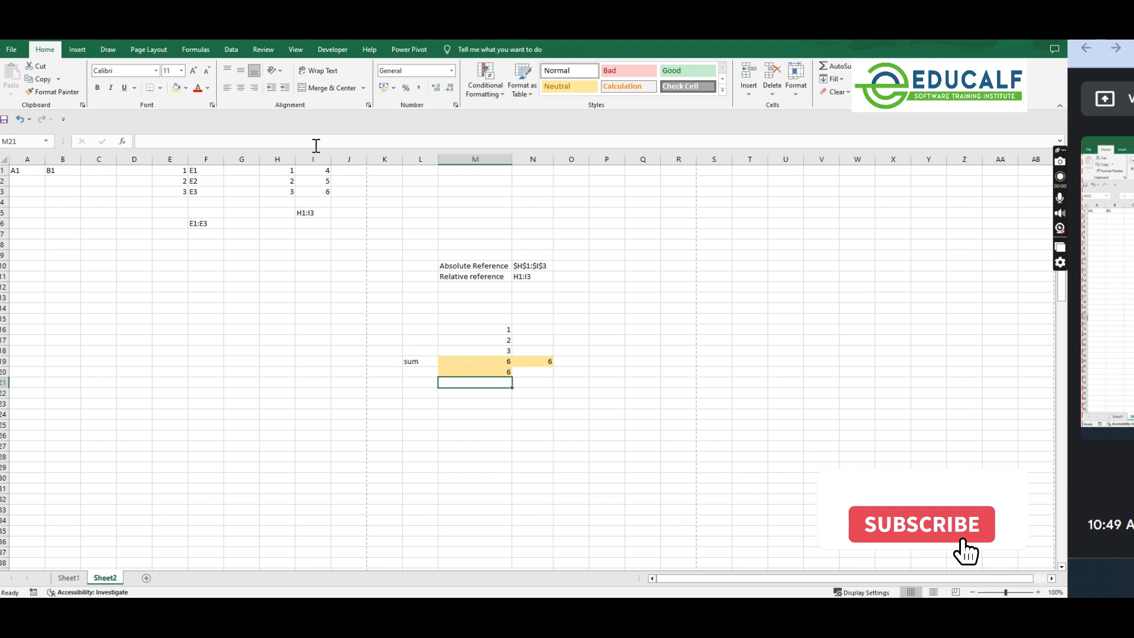
Step: Clear the formulas from the range M19:N20
key("Up")
key("Up")
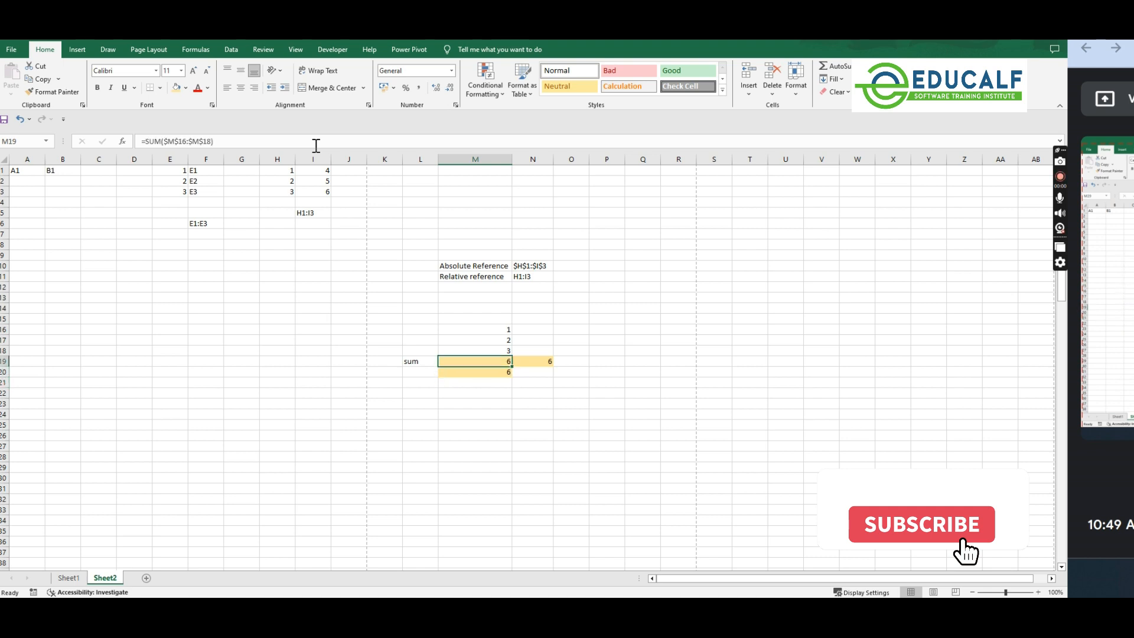
key("shift+Right")
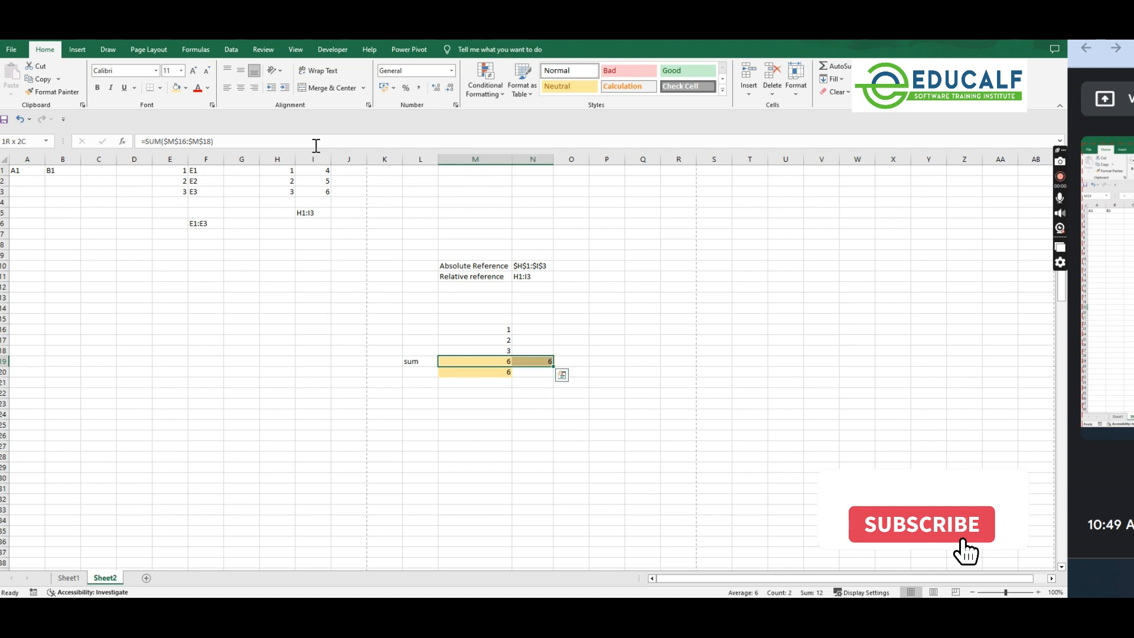
key("shift+Down")
key("Delete")
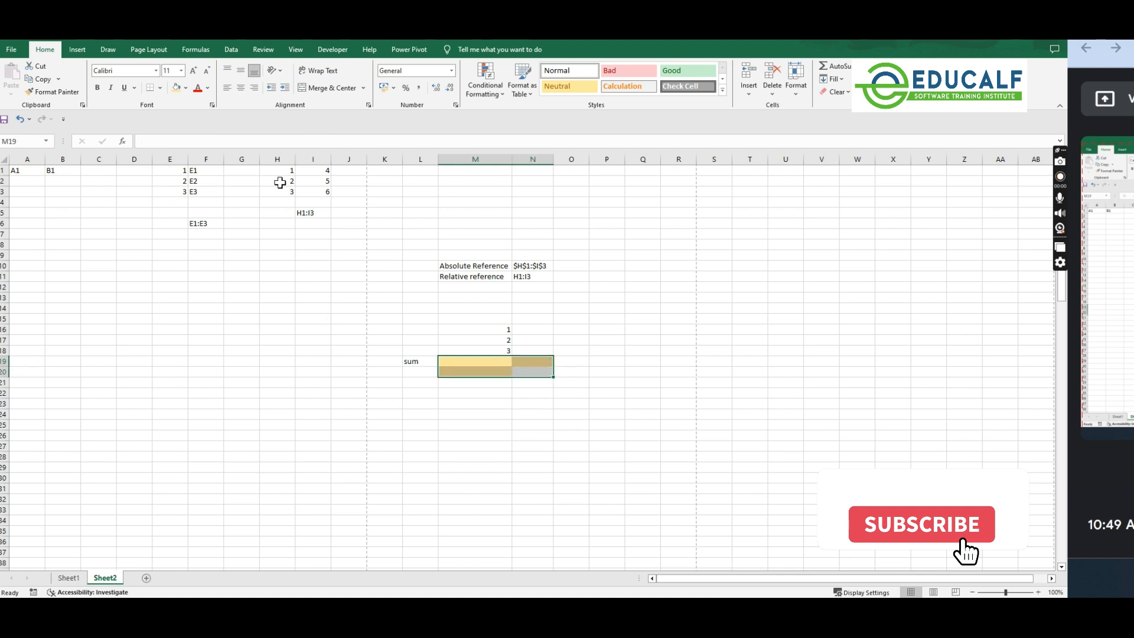
Step: Enter =SUM(M16:M18) in cell M19, using the function name suggestion and relative references
left_click(485, 363)
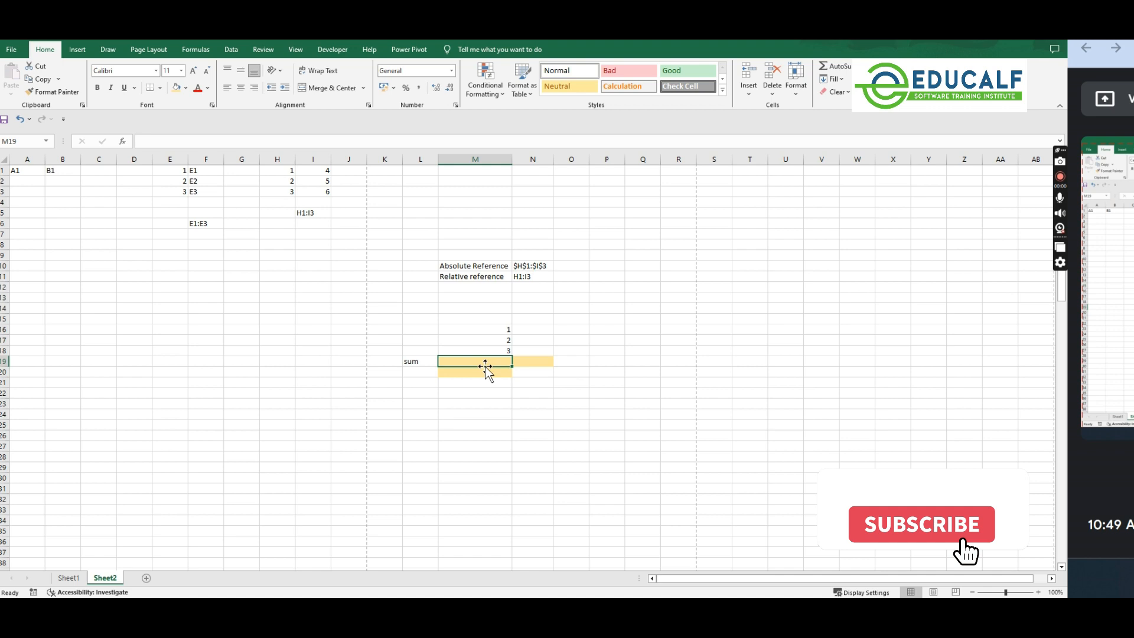
type("=sum")
key("Tab")
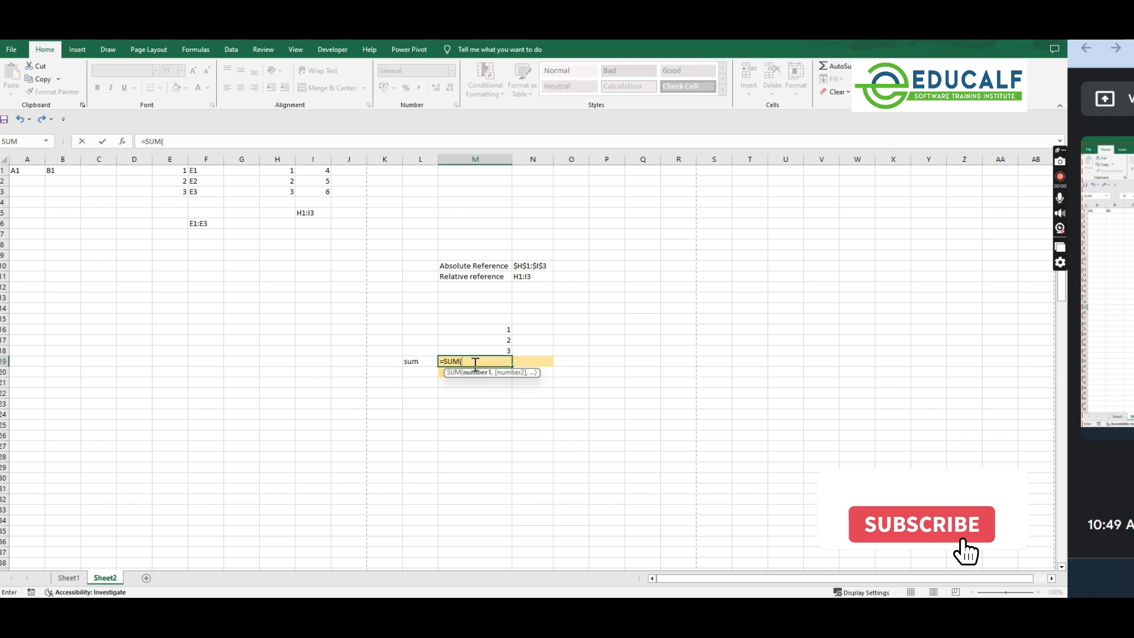
left_click(461, 361)
key("BackSpace")
key("BackSpace")
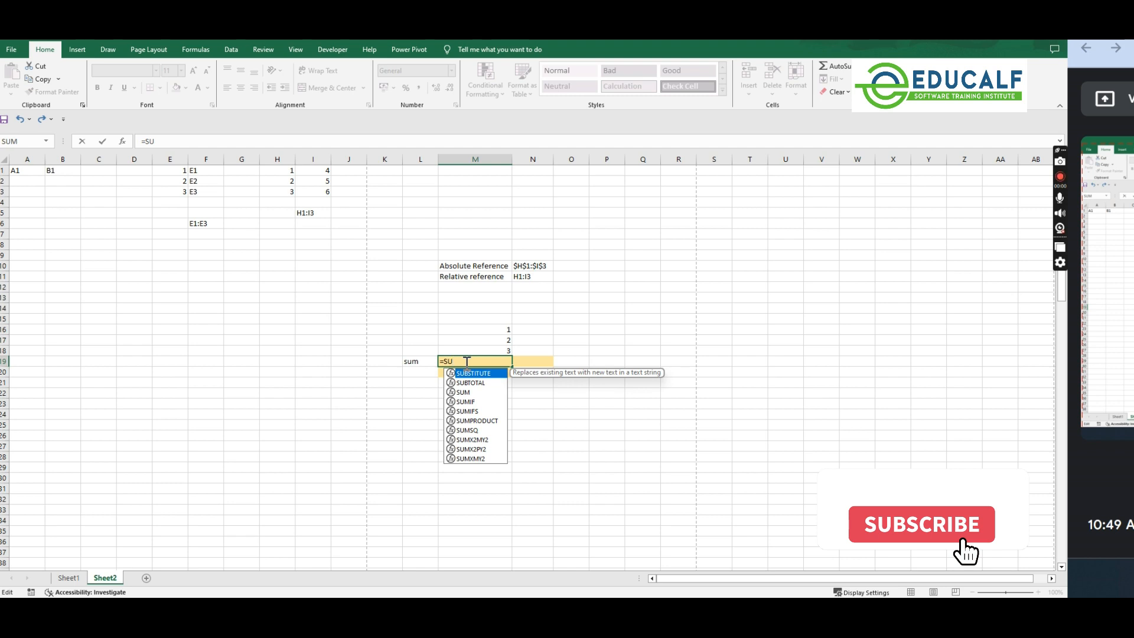
type("m")
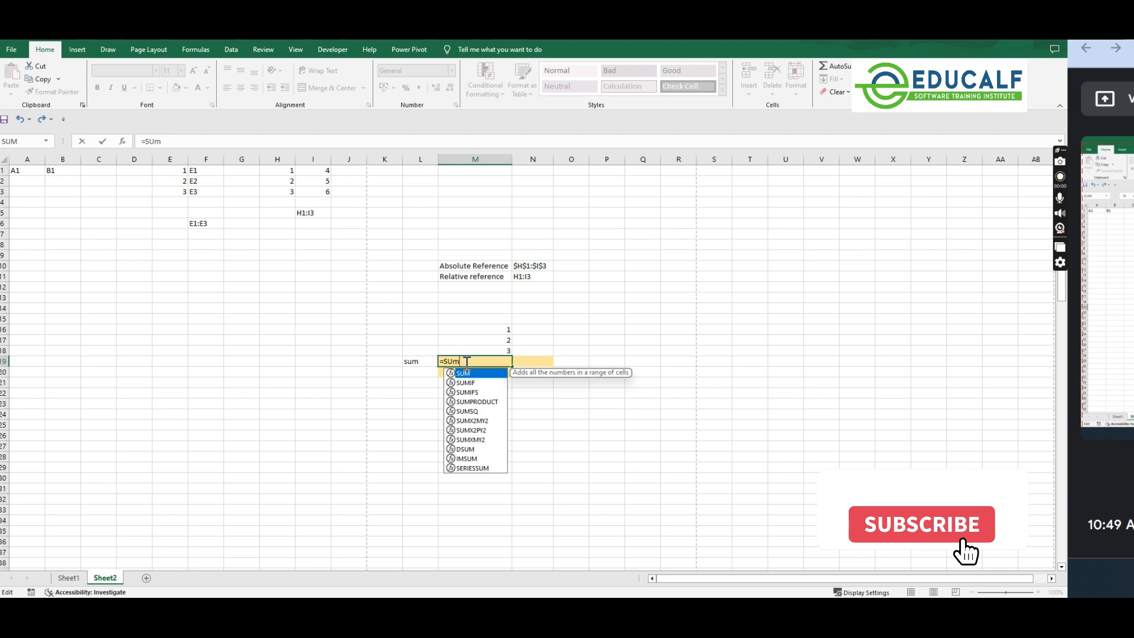
key("Tab")
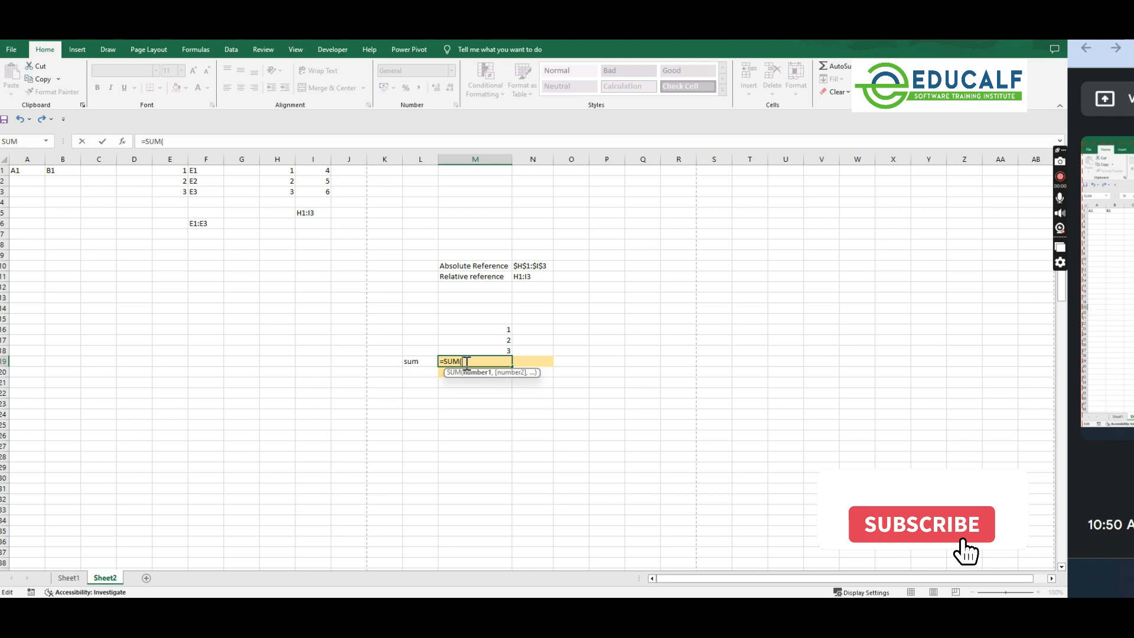
left_click_drag(503, 329, 502, 352)
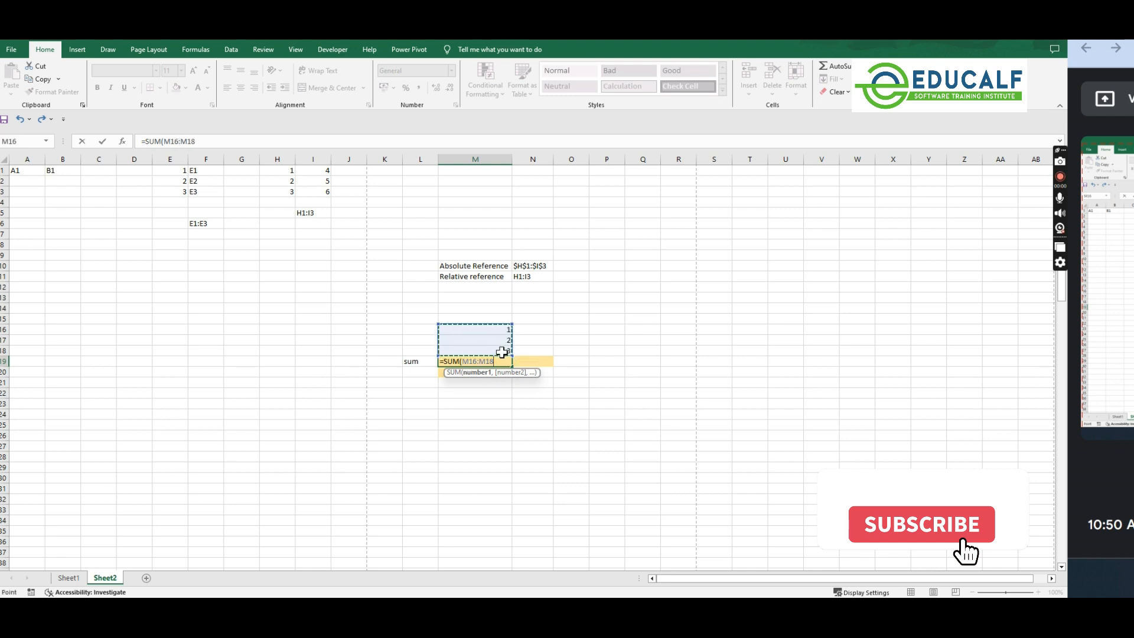
type(")")
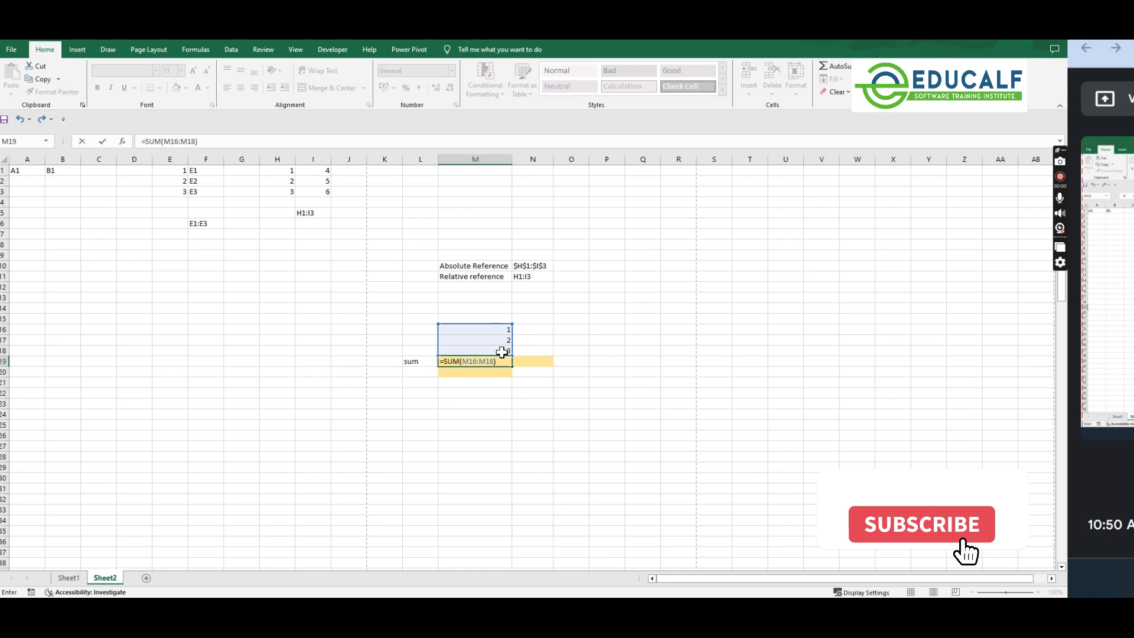
key("Return")
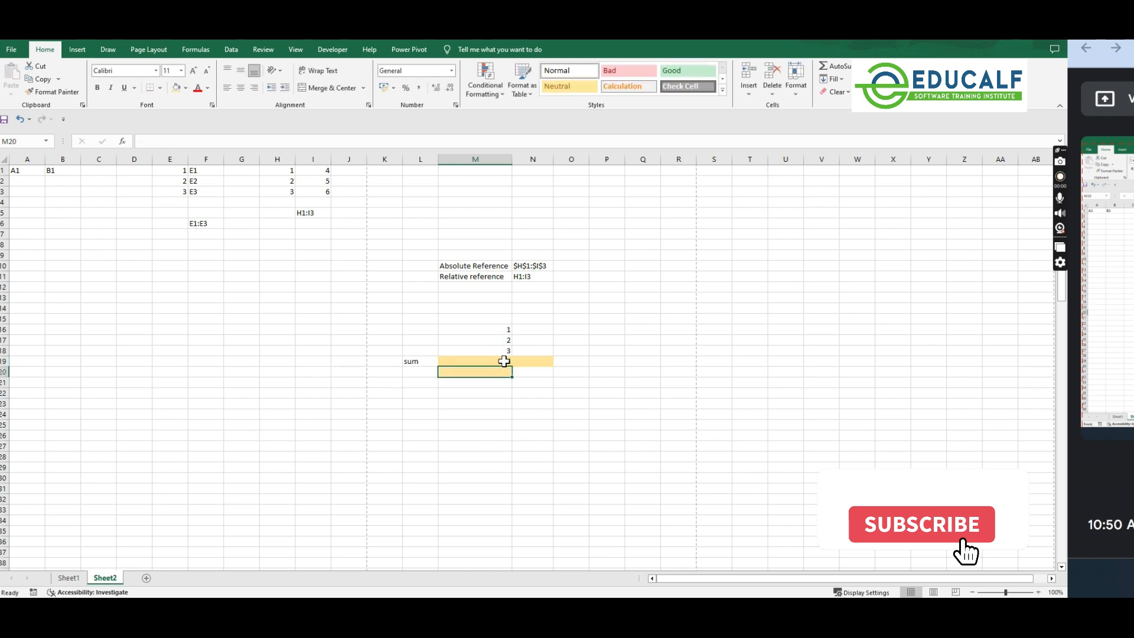
Step: Examine the M16:M18 argument inside the SUM formula of cell M19
left_click(506, 360)
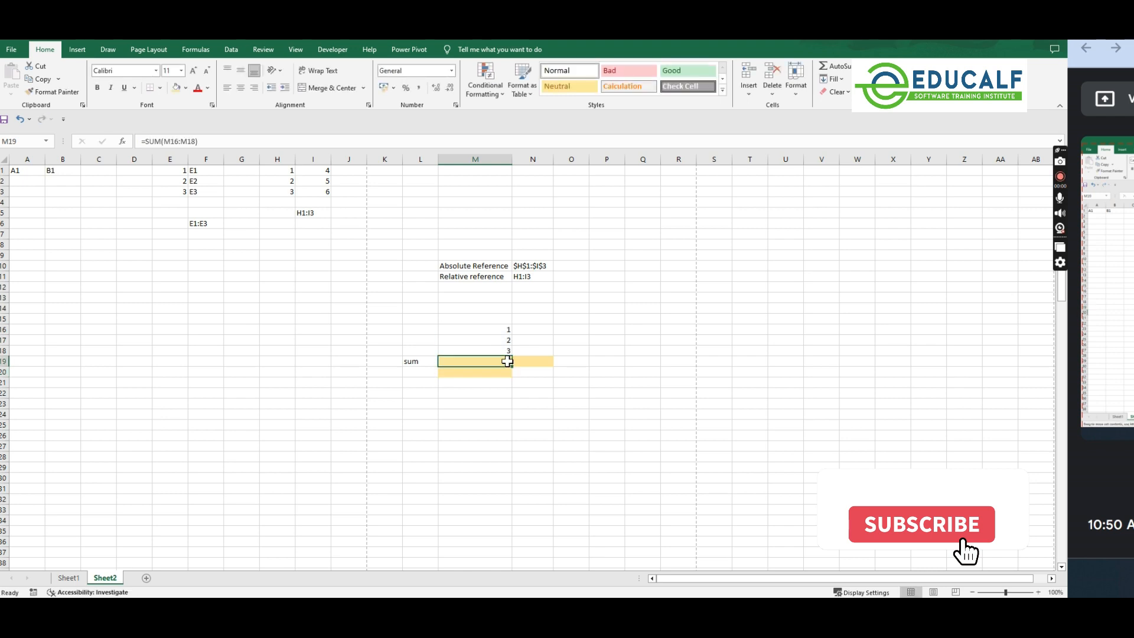
left_click(194, 142)
left_click_drag(195, 143, 164, 141)
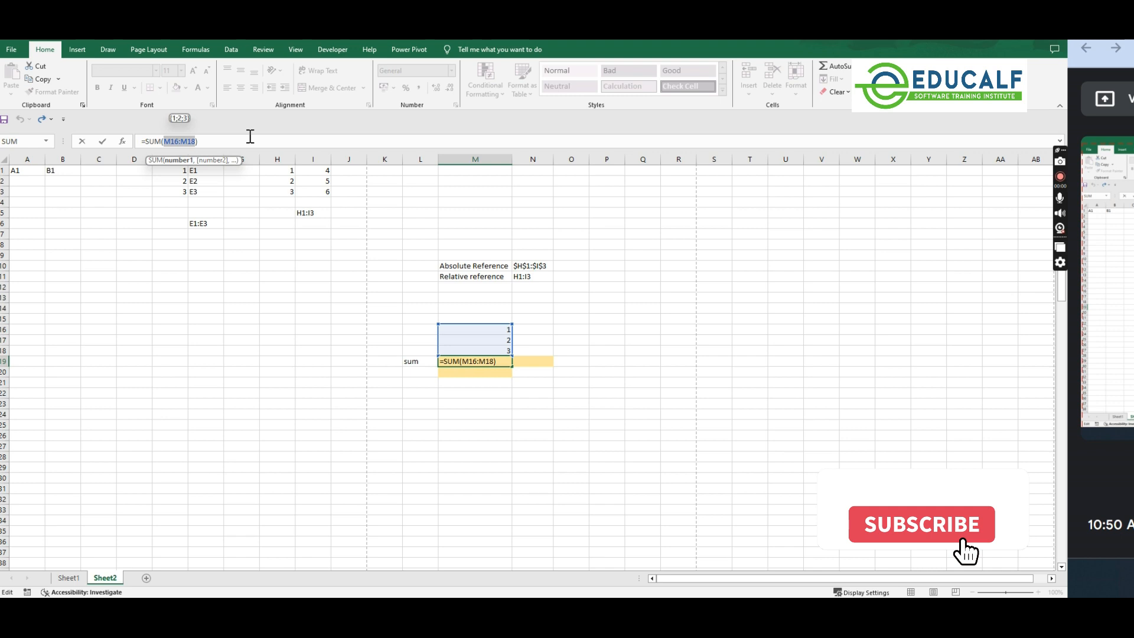
key("Escape")
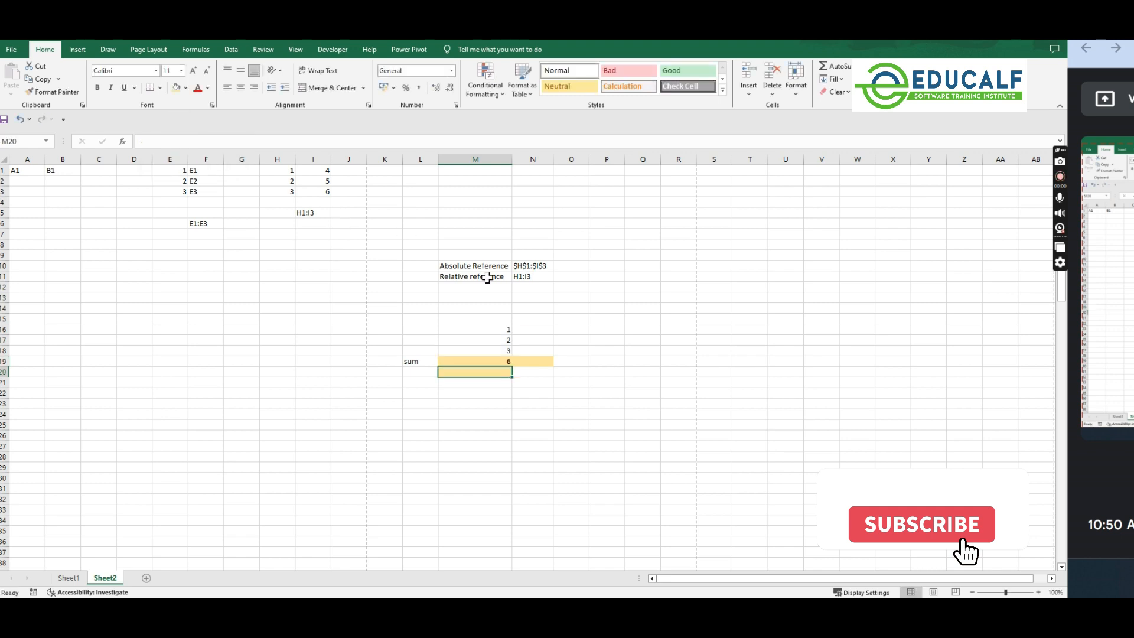
Step: Fill the relative SUM formula from M19 across into N19 and down into M20, inspecting the range each copy references
left_click_drag(511, 367, 543, 361)
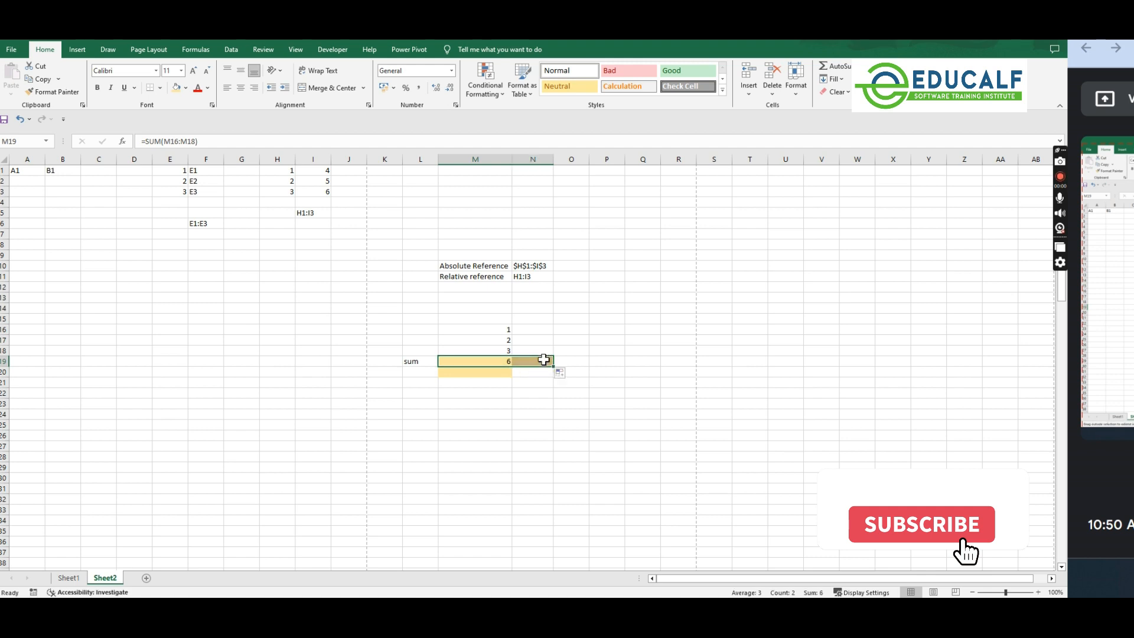
left_click(205, 143)
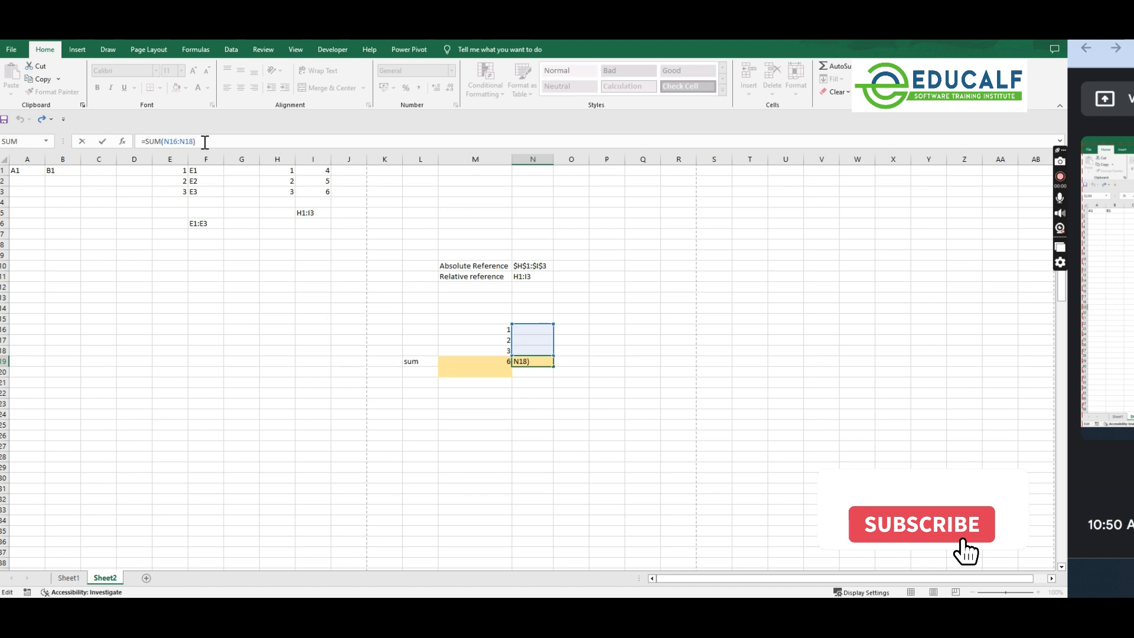
left_click(480, 361)
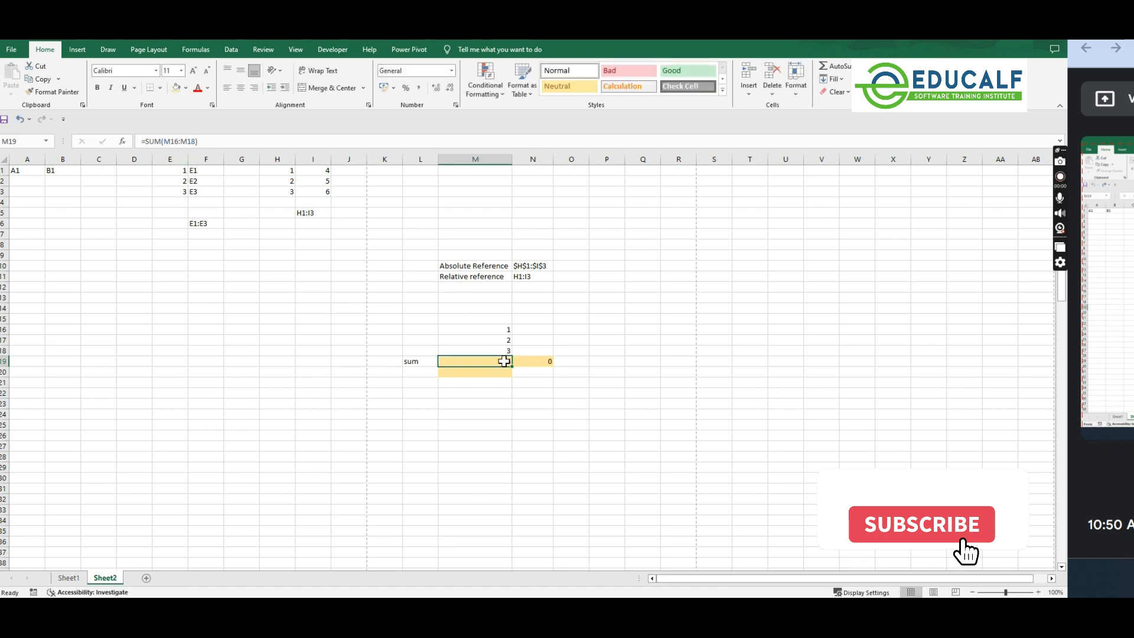
left_click_drag(511, 377, 511, 378)
left_click(505, 372)
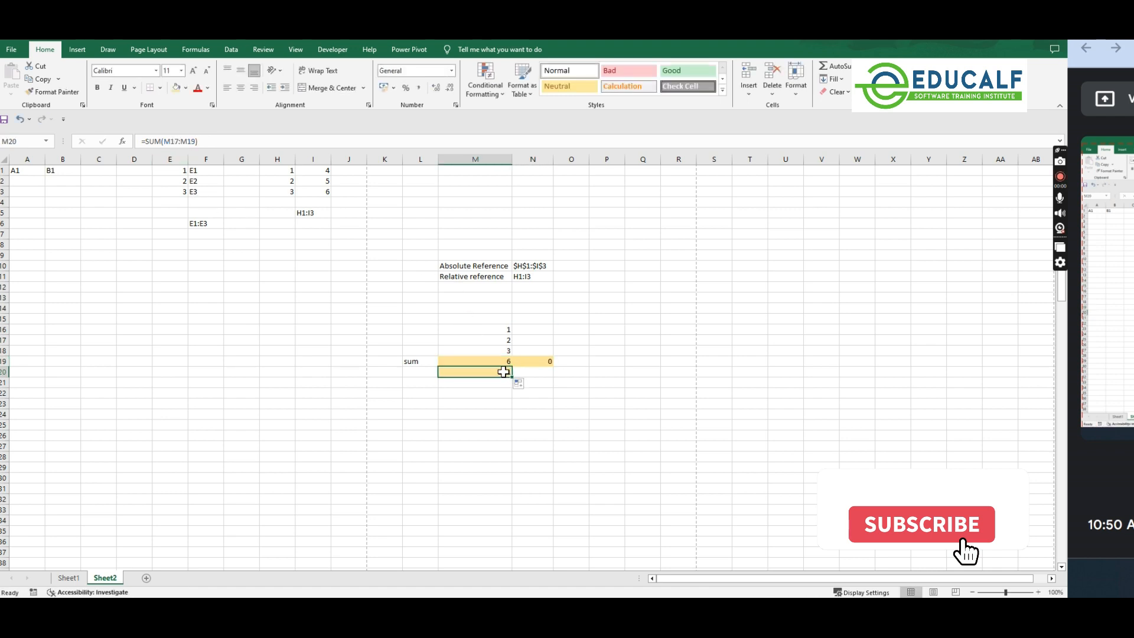
left_click(256, 141)
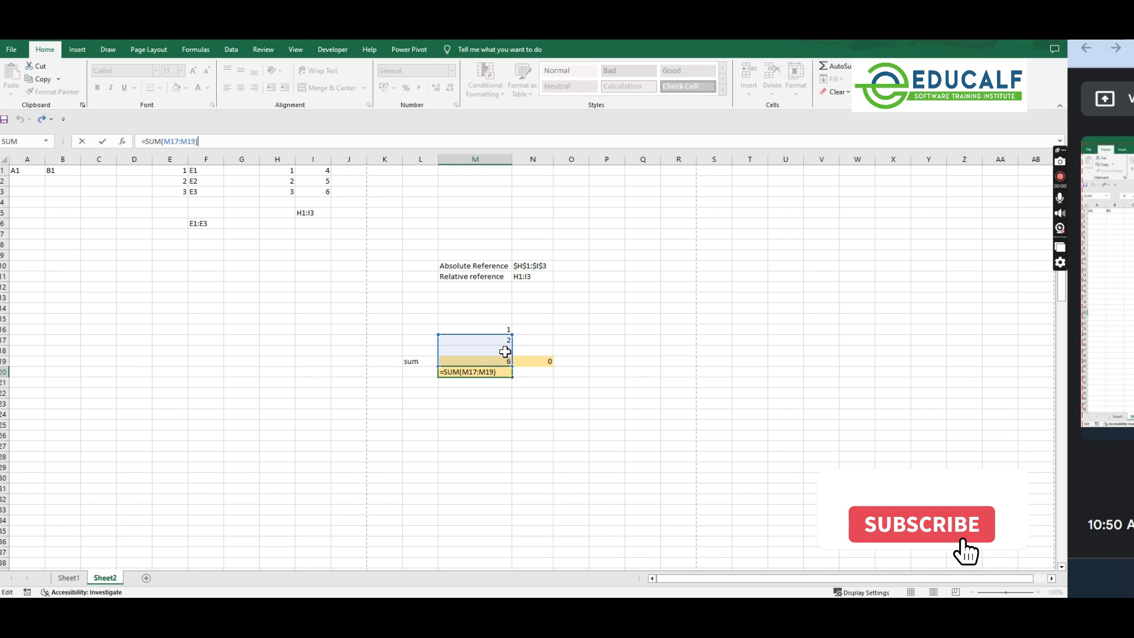
key("Return")
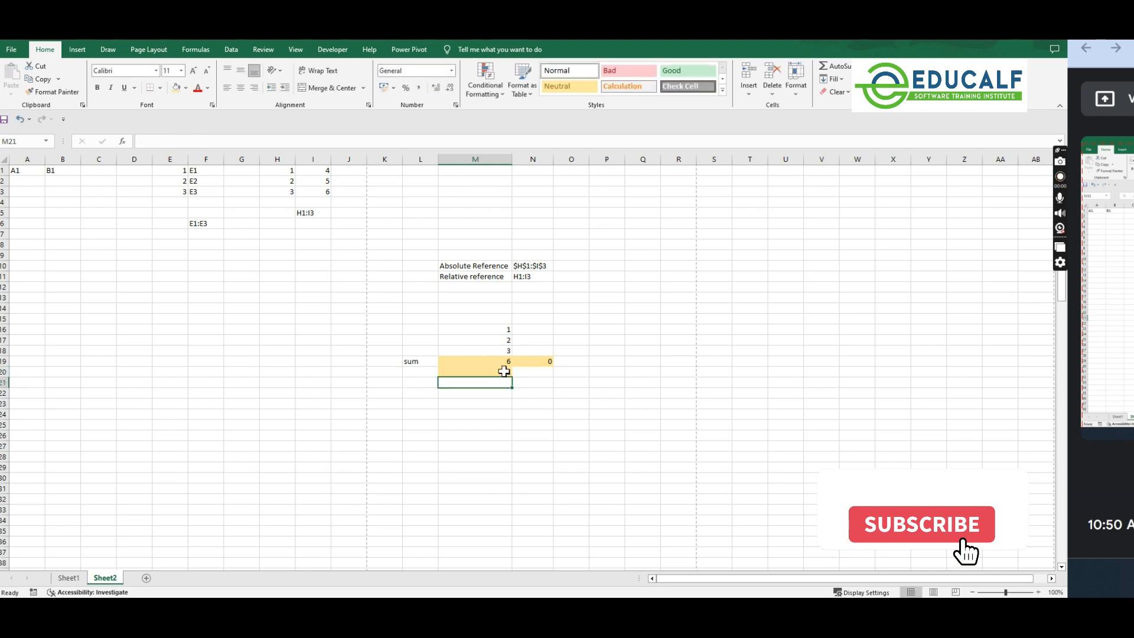
Step: Convert the SUM formula in cell M19 to the absolute range reference $M$16:$M$18
left_click(504, 371)
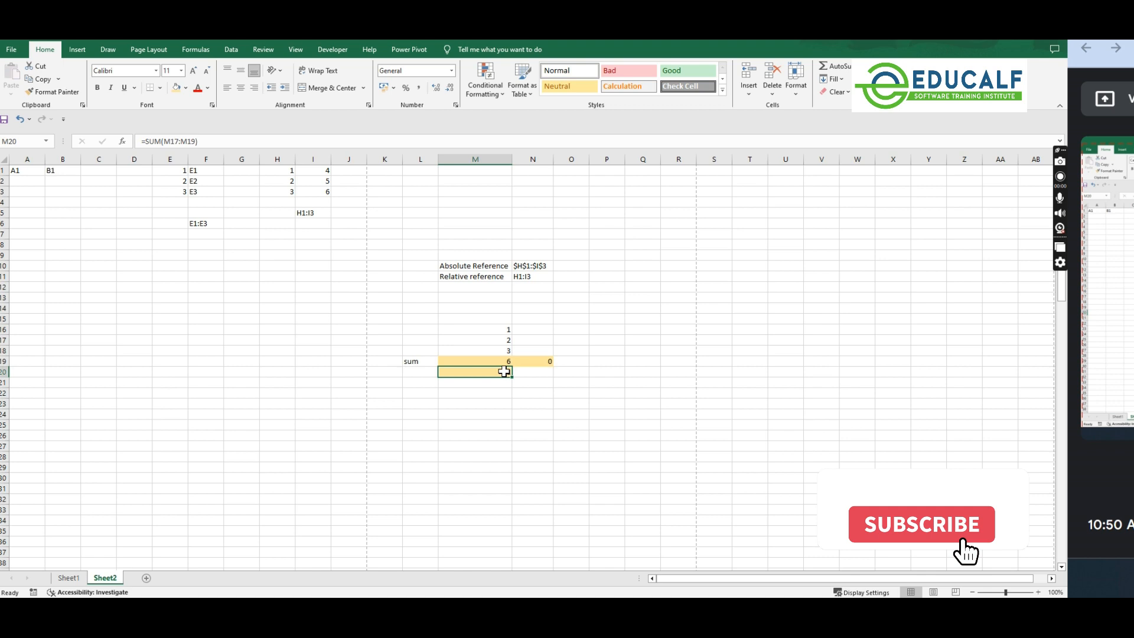
left_click(493, 359)
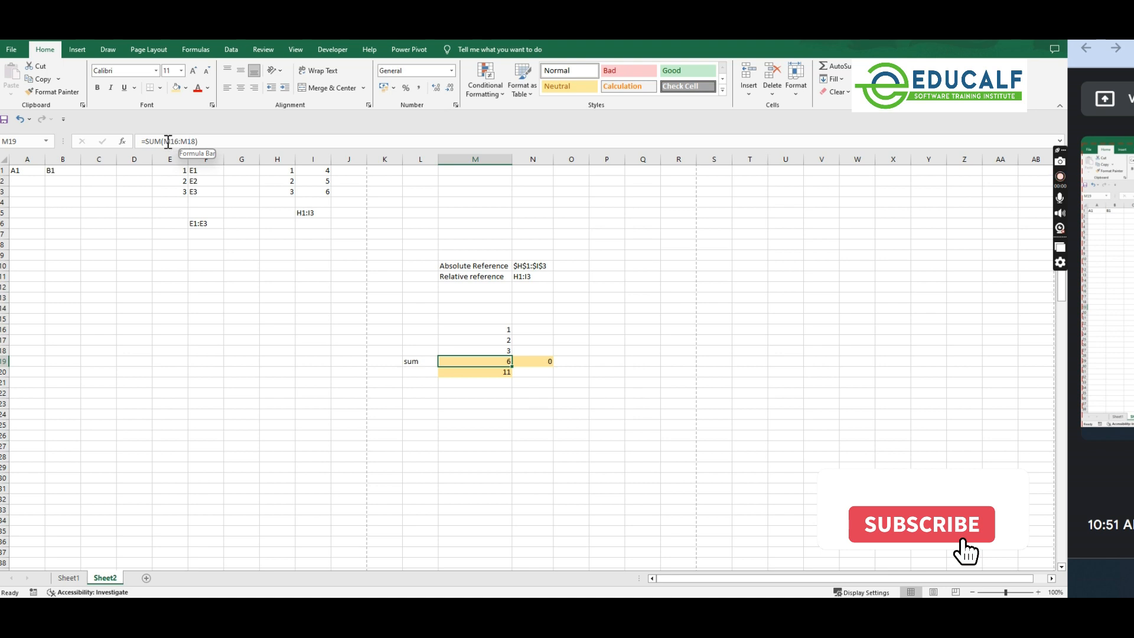
left_click(166, 142)
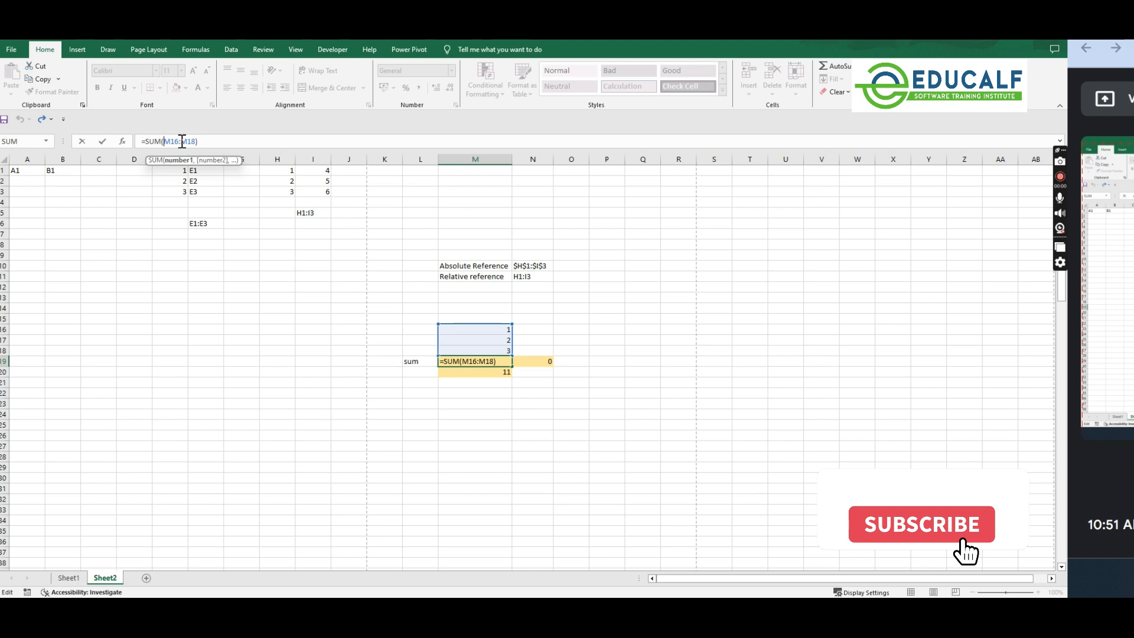
left_click(173, 141)
key("F4")
left_click(198, 141)
key("F5")
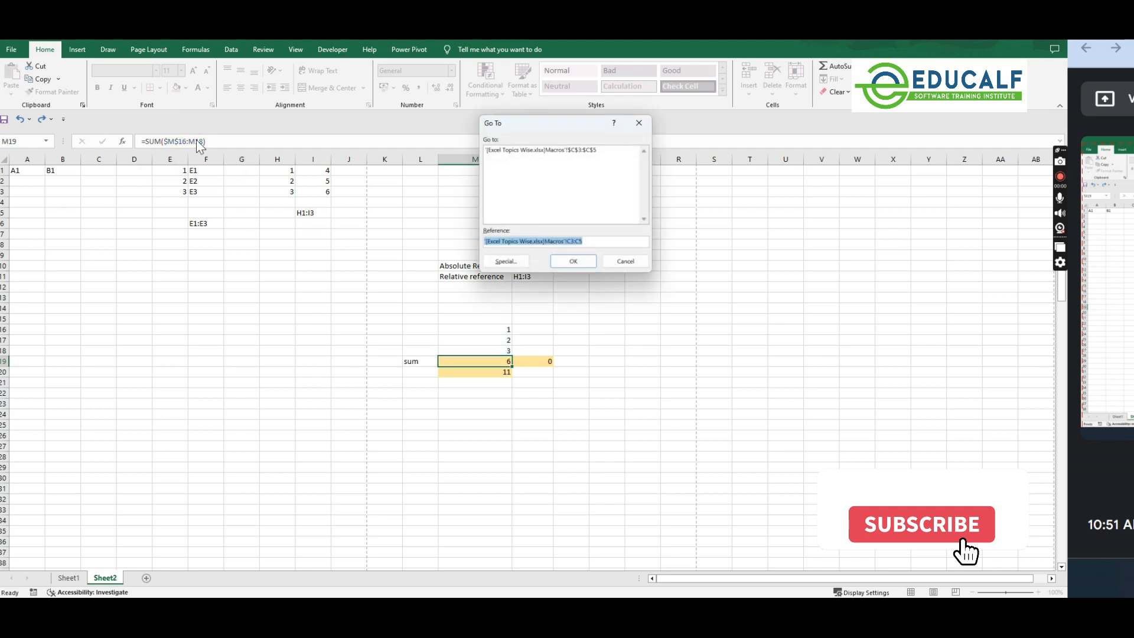
left_click(617, 261)
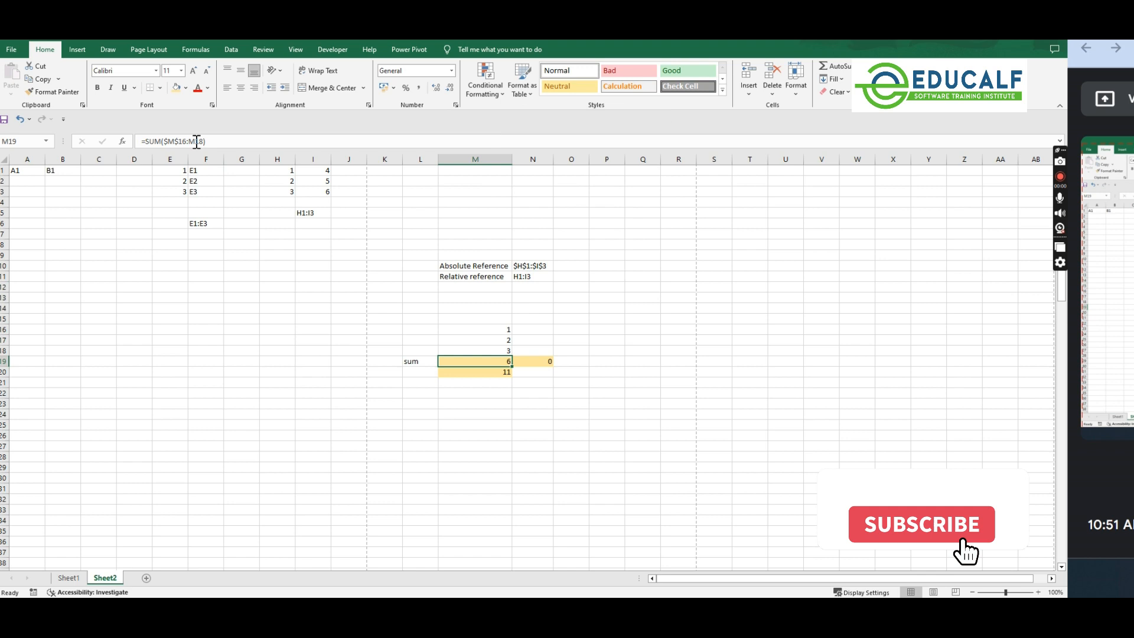
left_click(197, 142)
double_click(197, 141)
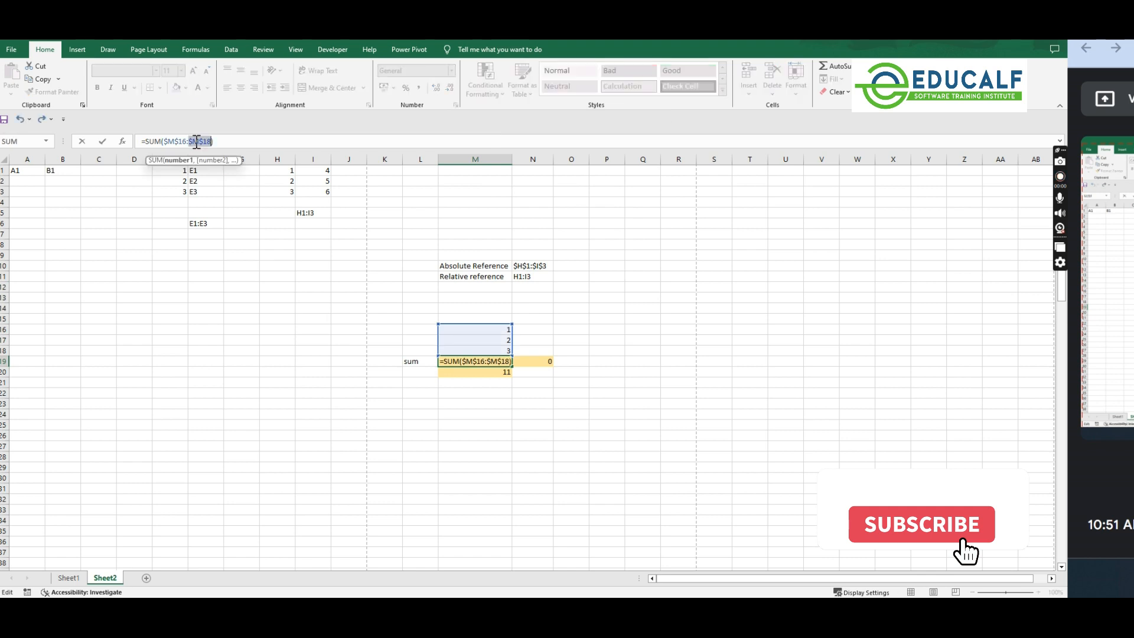
key("F4")
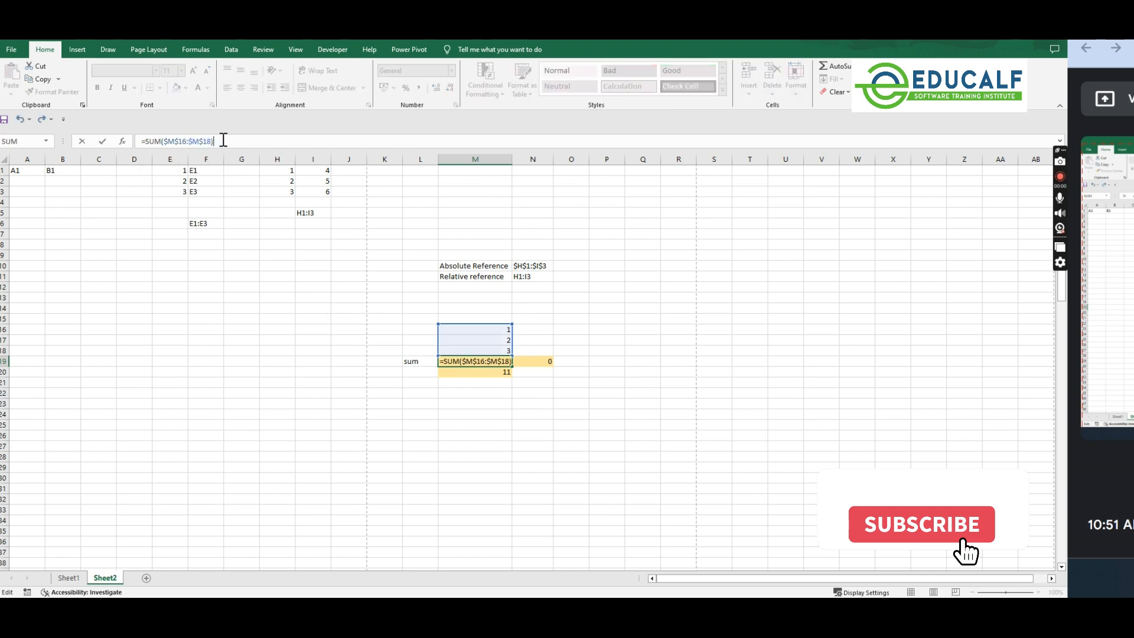
key("Return")
Step: Fill the absolute SUM formula from M19 down into M20 and across into N19
left_click(504, 360)
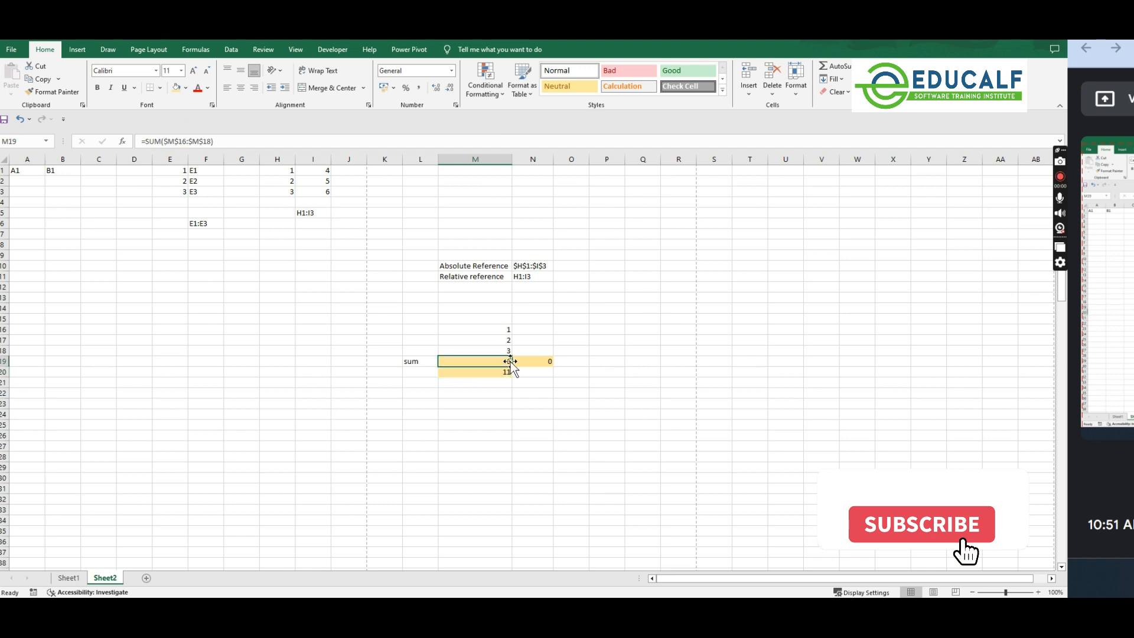
mouse_move(512, 367)
left_mouse_down()
mouse_move(541, 366)
mouse_move(502, 372)
left_mouse_up()
left_click(504, 363)
left_click(501, 372)
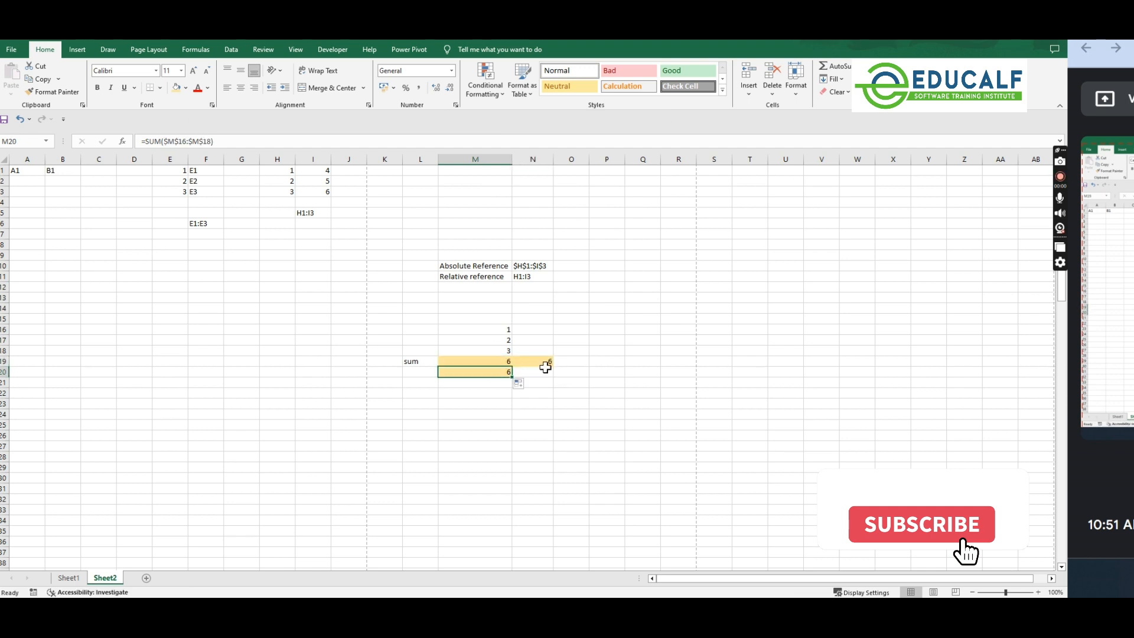
Step: Inspect which range the copied SUM formulas in cells N19 and M20 reference
left_click(550, 359)
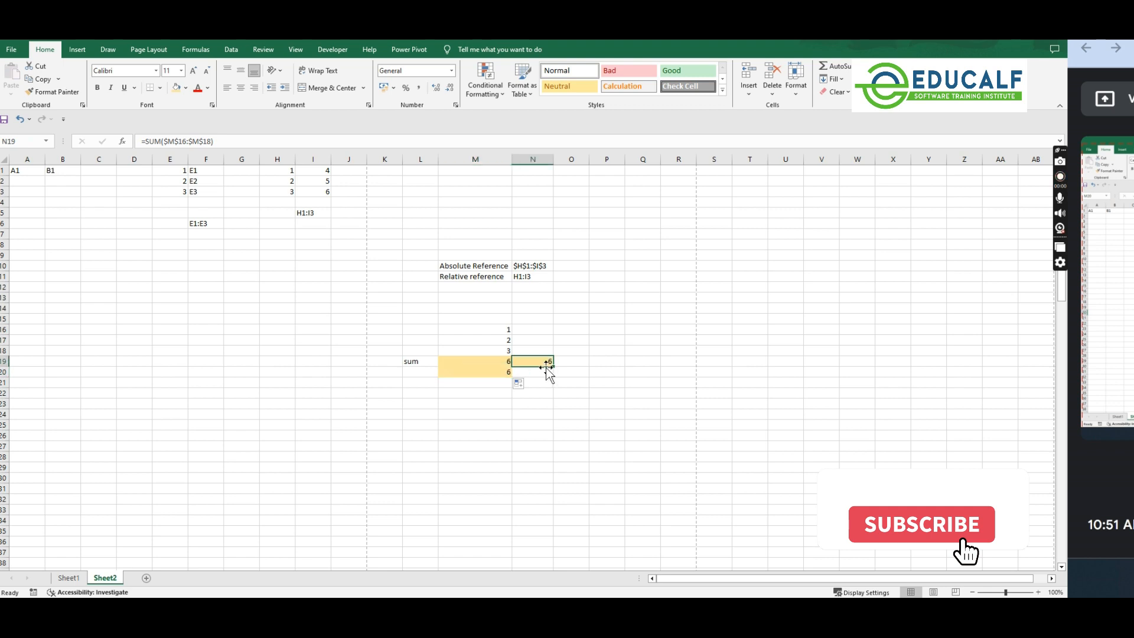
left_click(270, 142)
key("Return")
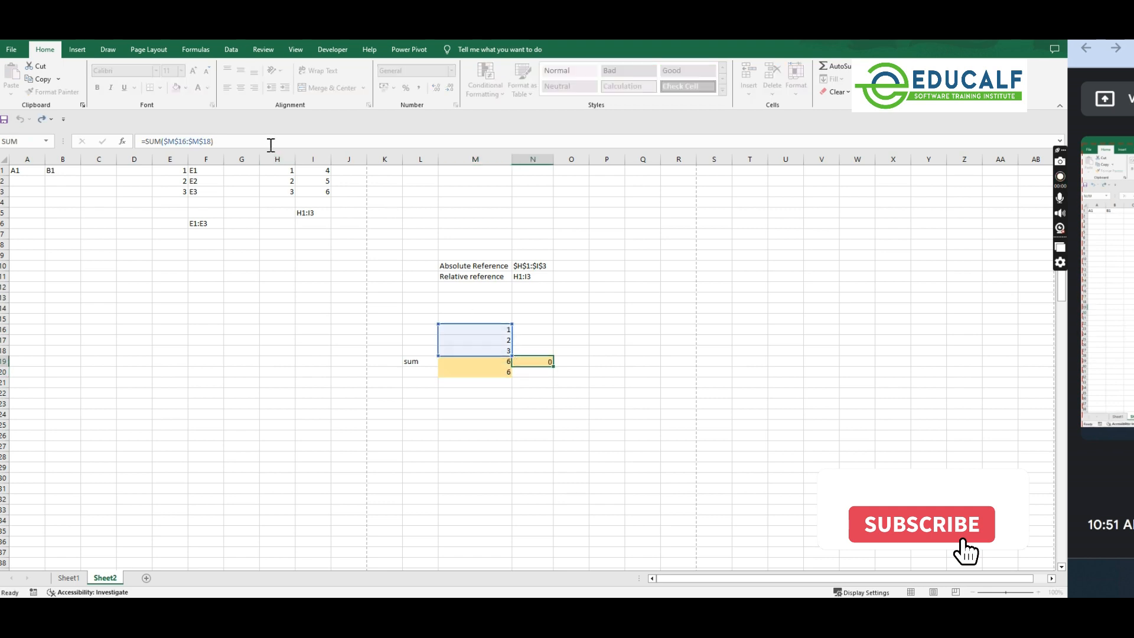
left_click(500, 371)
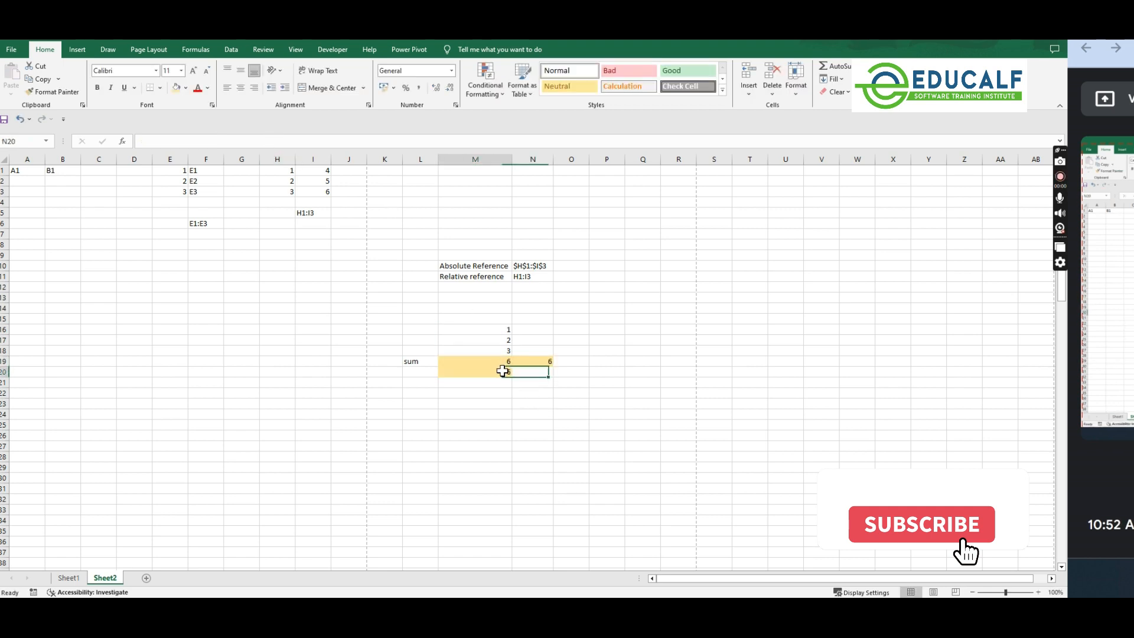
left_click(298, 144)
key("Return")
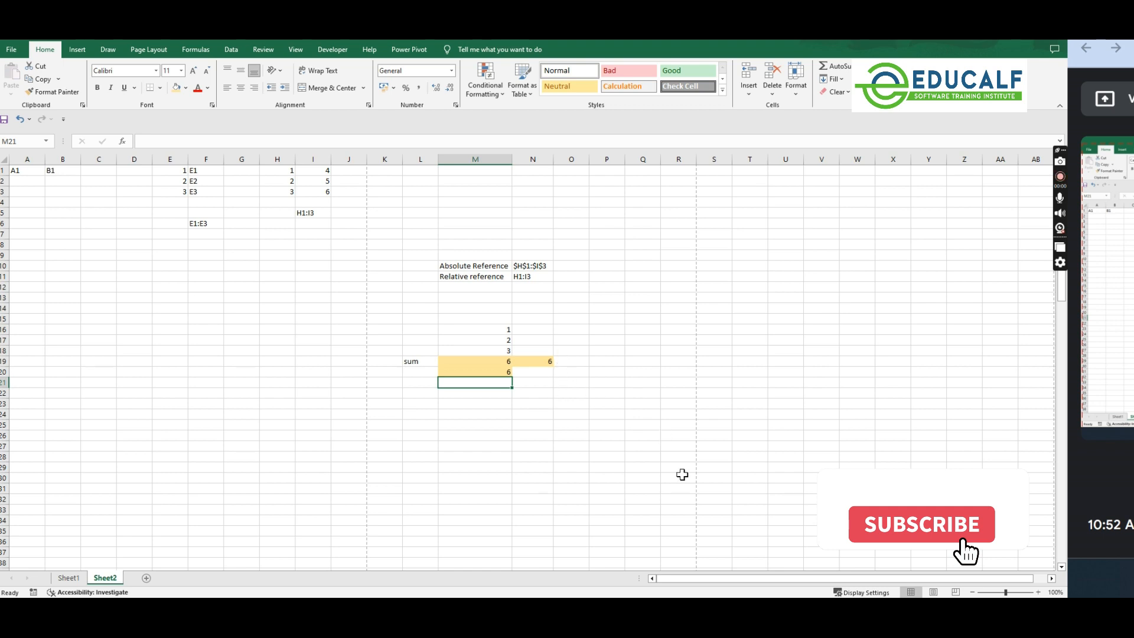
Step: Switch to the Word notes and review the arithmetic operators, the parentheses examples and the Excel functions table
mouse_move(671, 608)
left_click(616, 561)
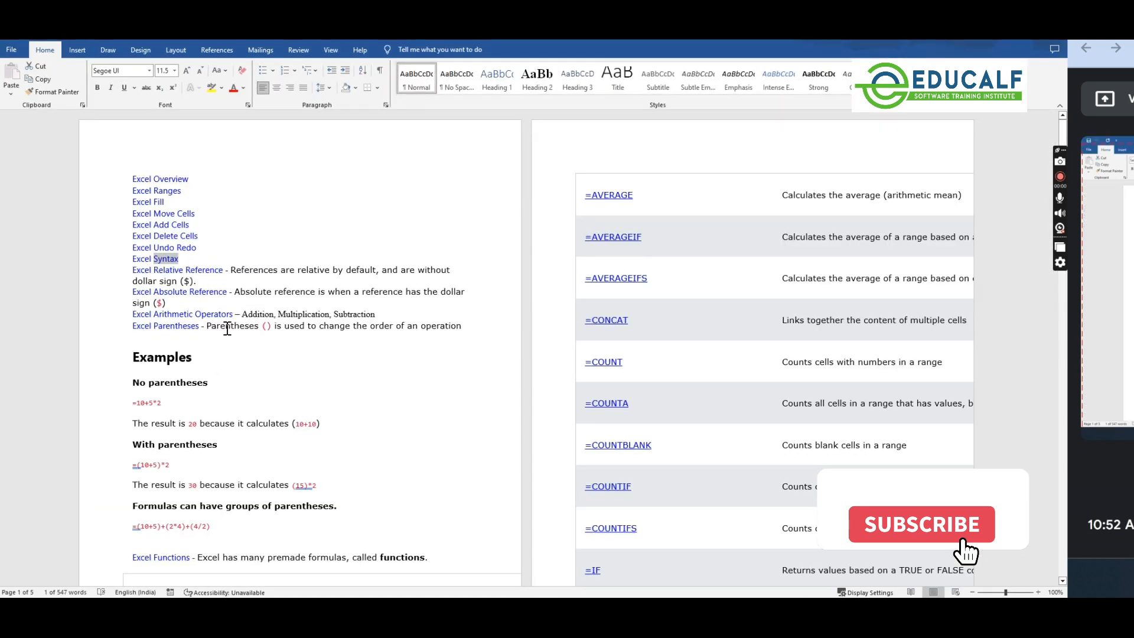
left_click_drag(242, 314, 265, 313)
left_click_drag(386, 324, 387, 324)
left_click(391, 324)
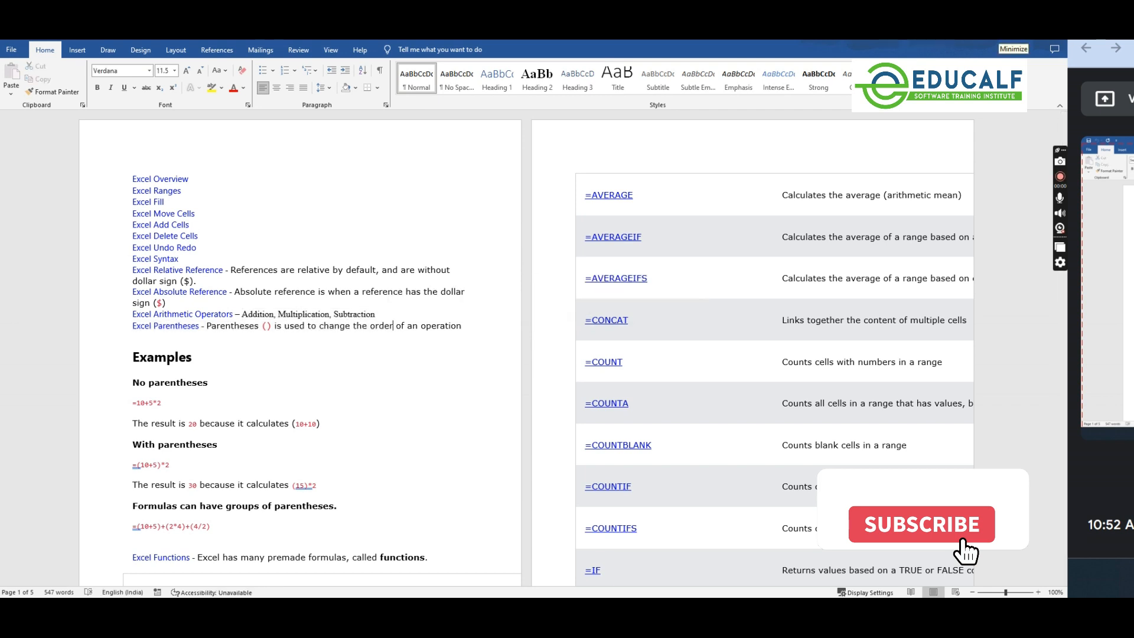
scroll(411, 373, "down", 5)
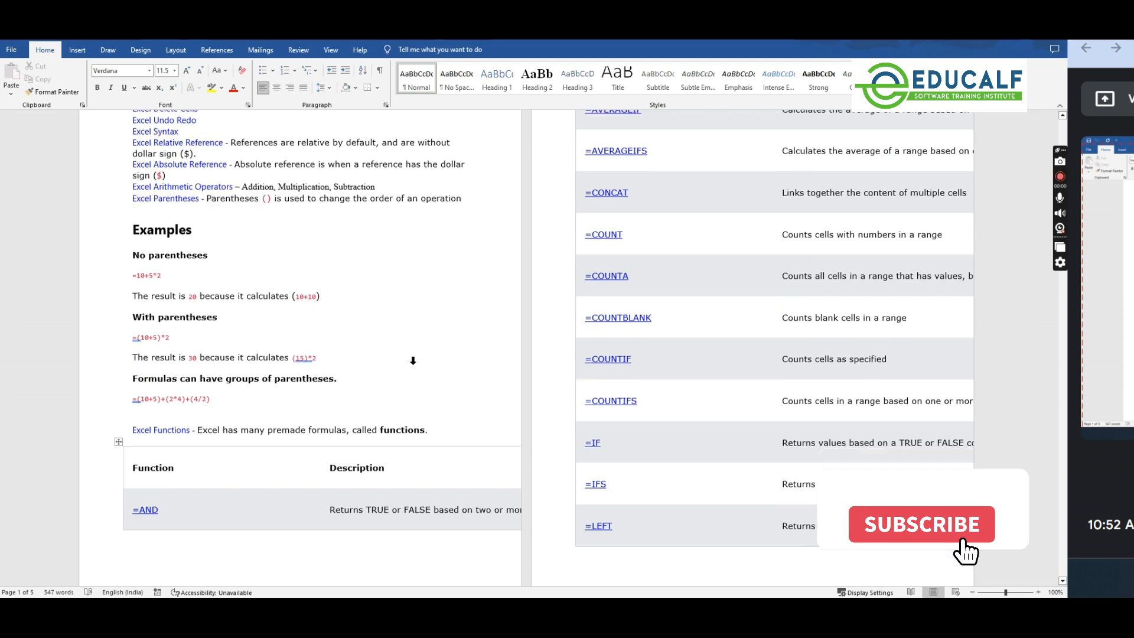
left_click_drag(173, 373, 145, 369)
scroll(185, 460, "down", 2)
scroll(195, 484, "down", 1)
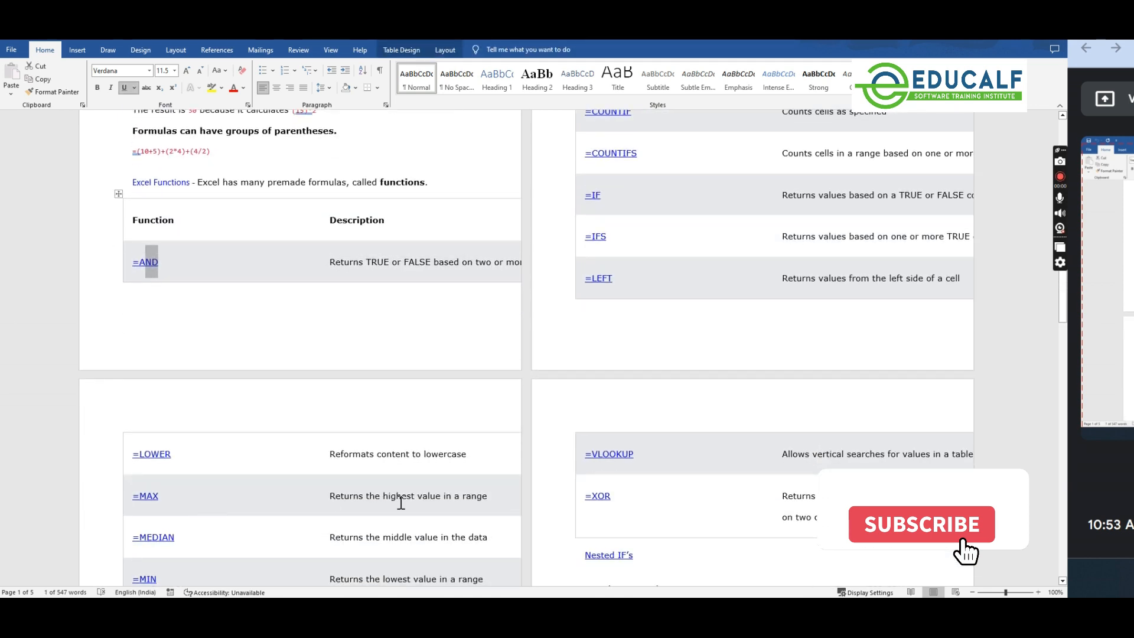
scroll(397, 503, "up", 4)
scroll(290, 444, "down", 2)
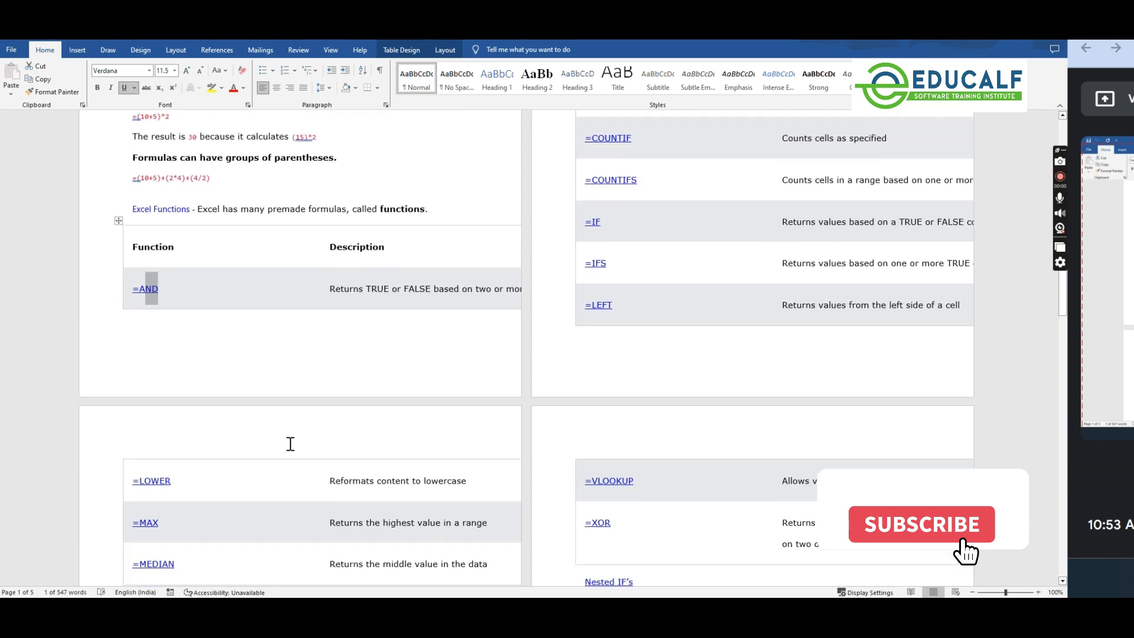
scroll(289, 444, "up", 3)
scroll(289, 439, "up", 1)
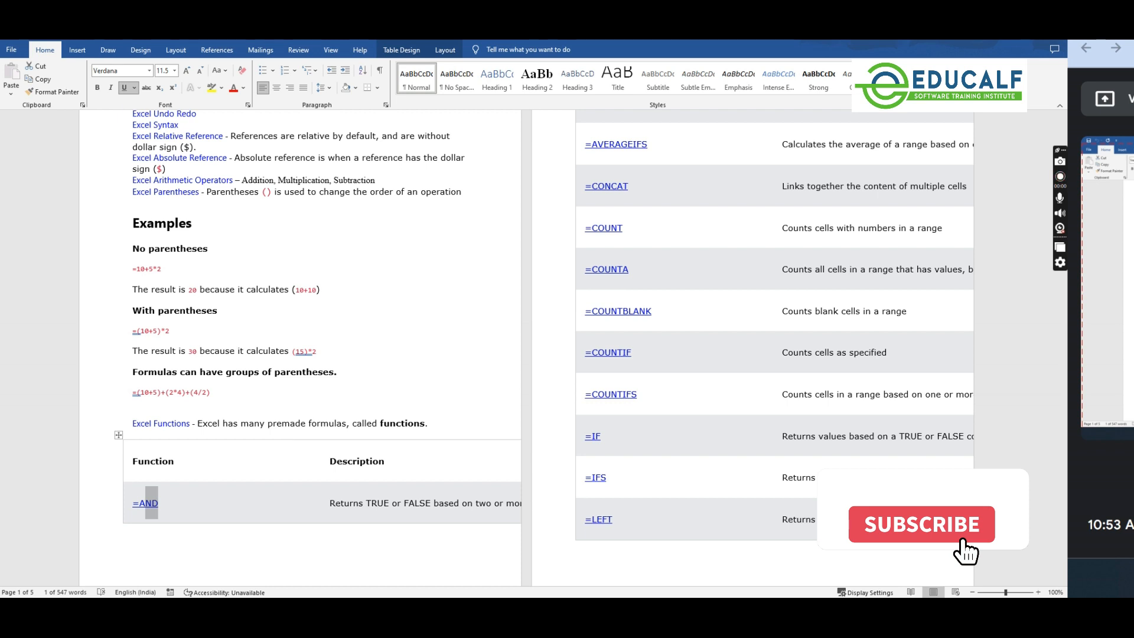
Step: Switch back to Excel and enter the headings Addition, Subtraction, Multiplication and Divison across cells L25 to O25
key("alt+Tab")
left_click(416, 424)
type("Addition")
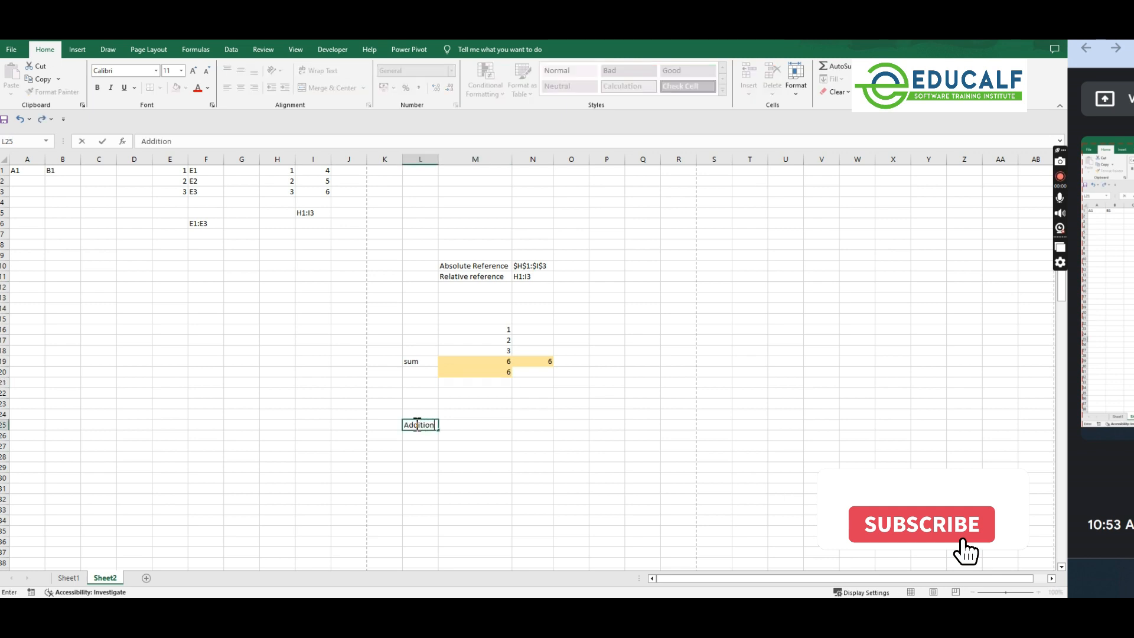
key("Tab")
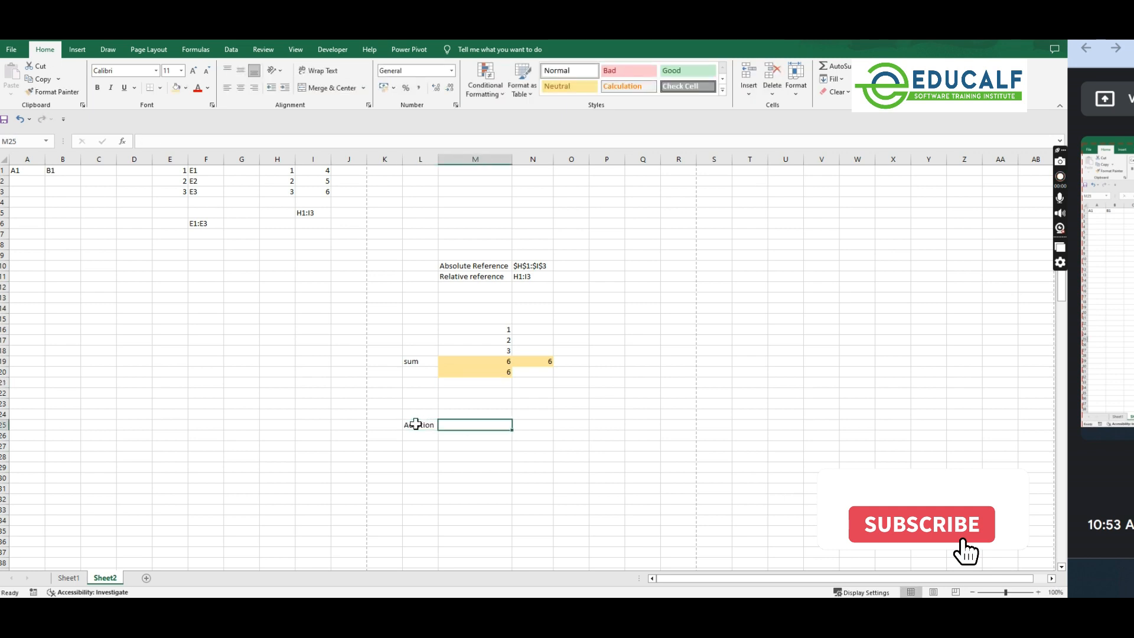
type("Subtraction")
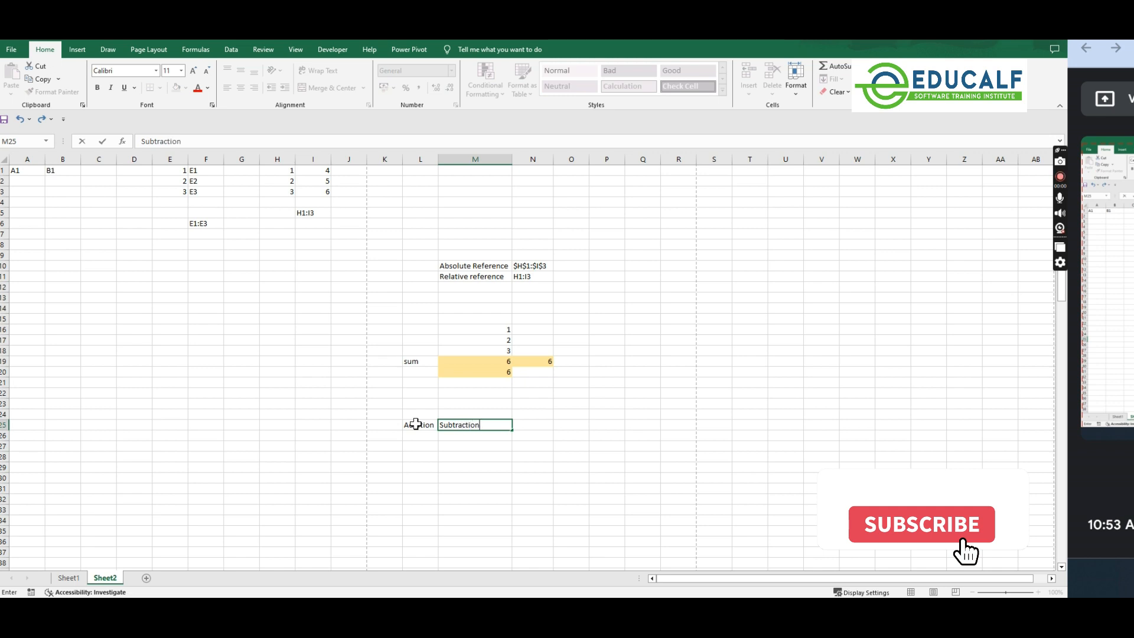
key("Tab")
type("Multiplication")
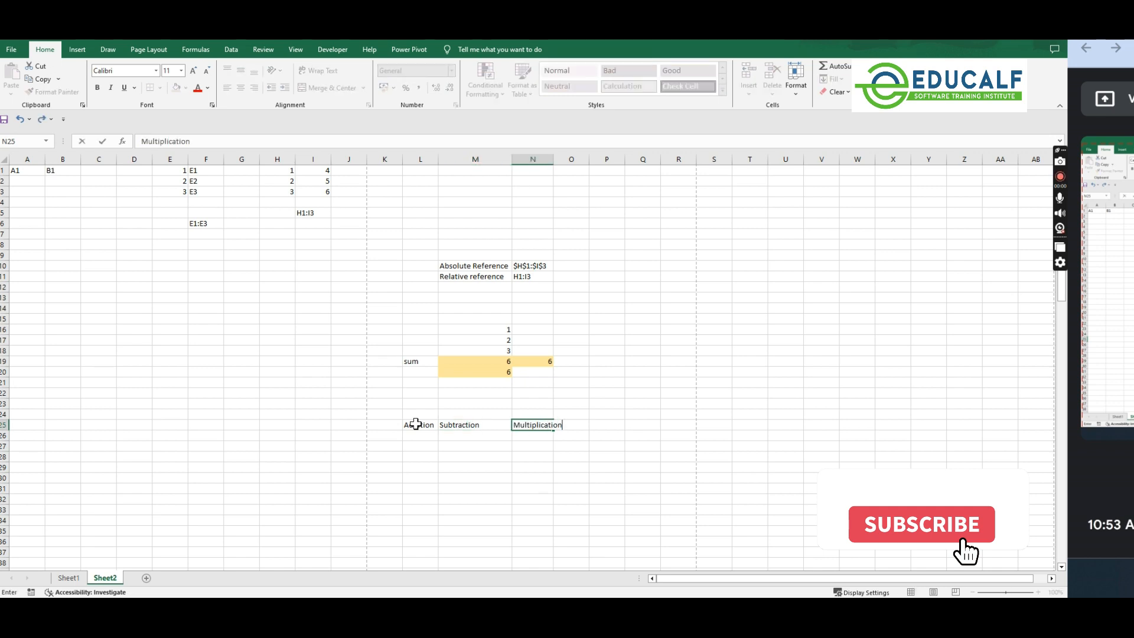
key("Return")
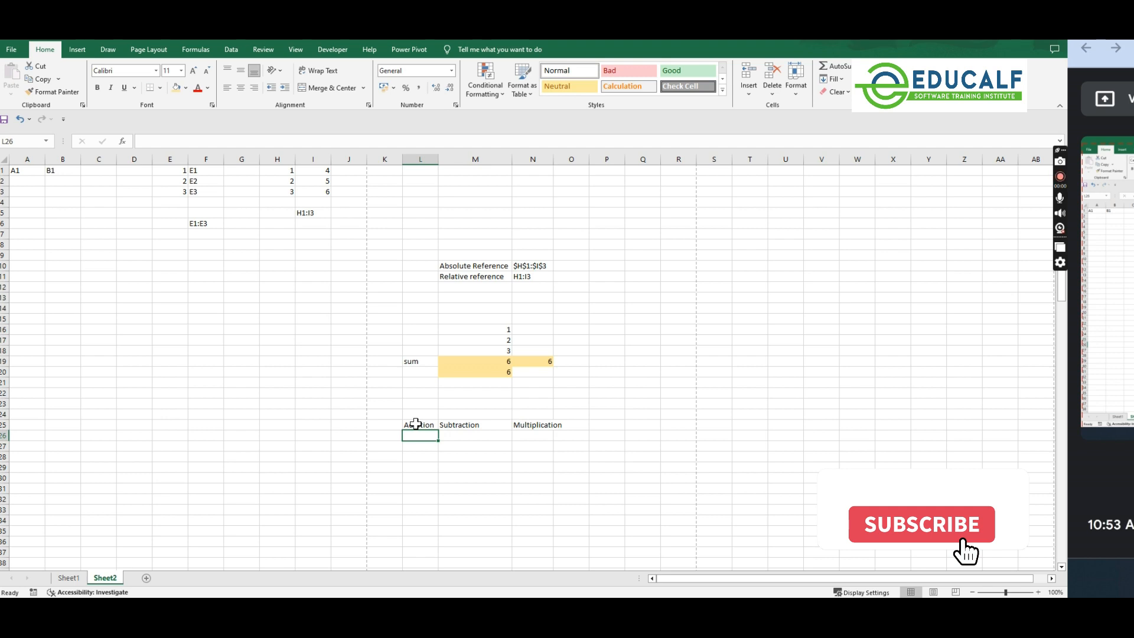
left_click(575, 424)
type("Division")
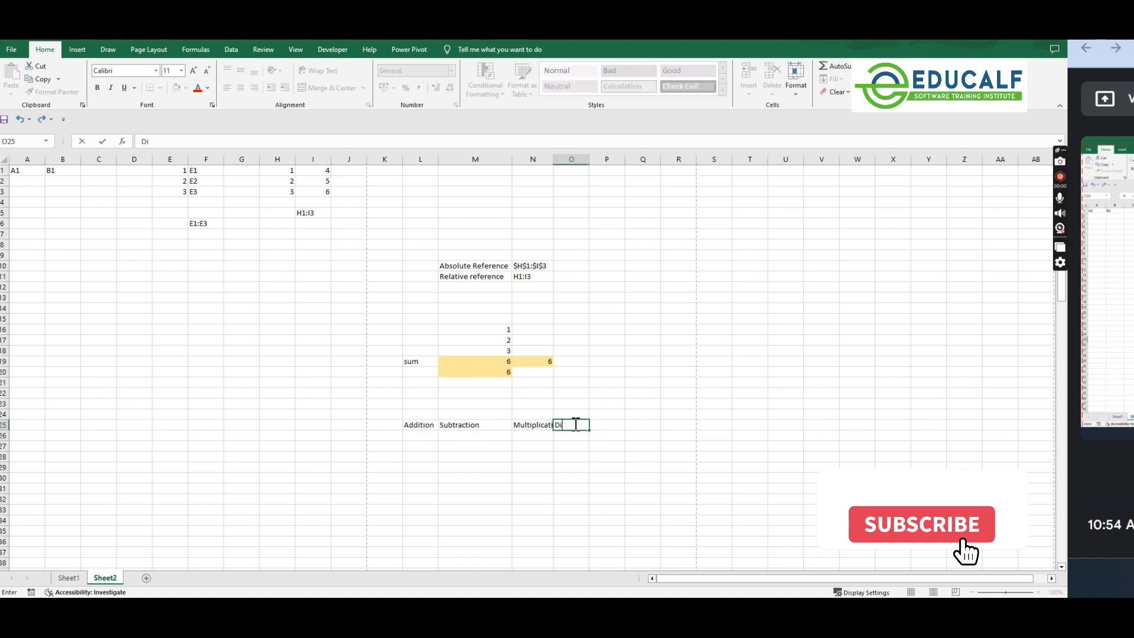
key("Return")
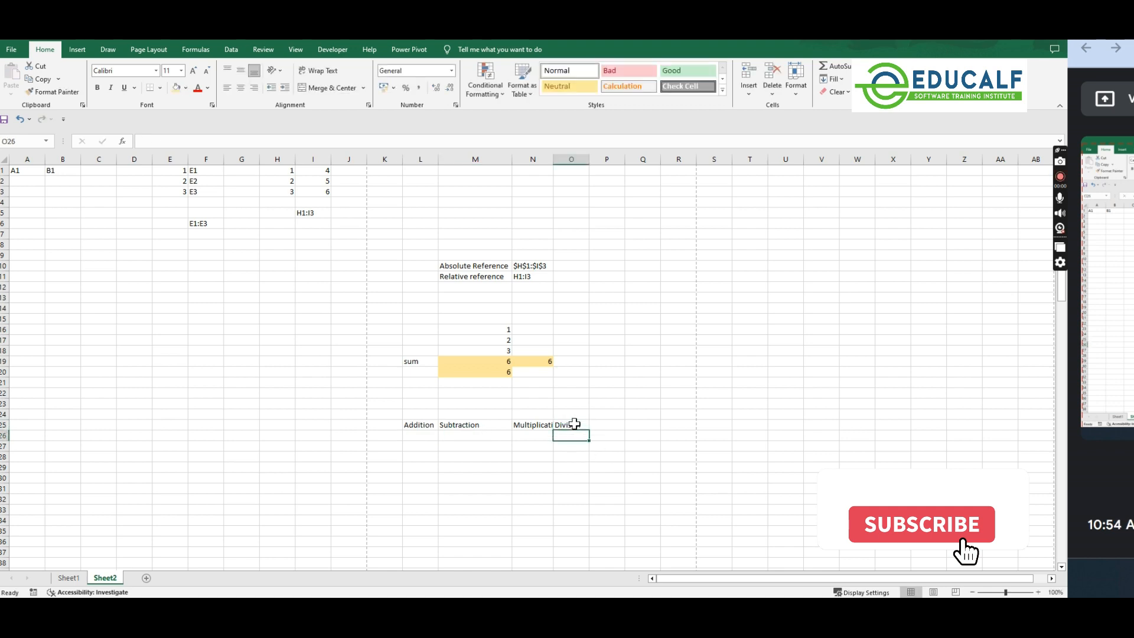
Step: Enter =2+3 under the Addition heading in L26 and =3-2 under Subtraction in M26
left_click(420, 435)
type("=2+3")
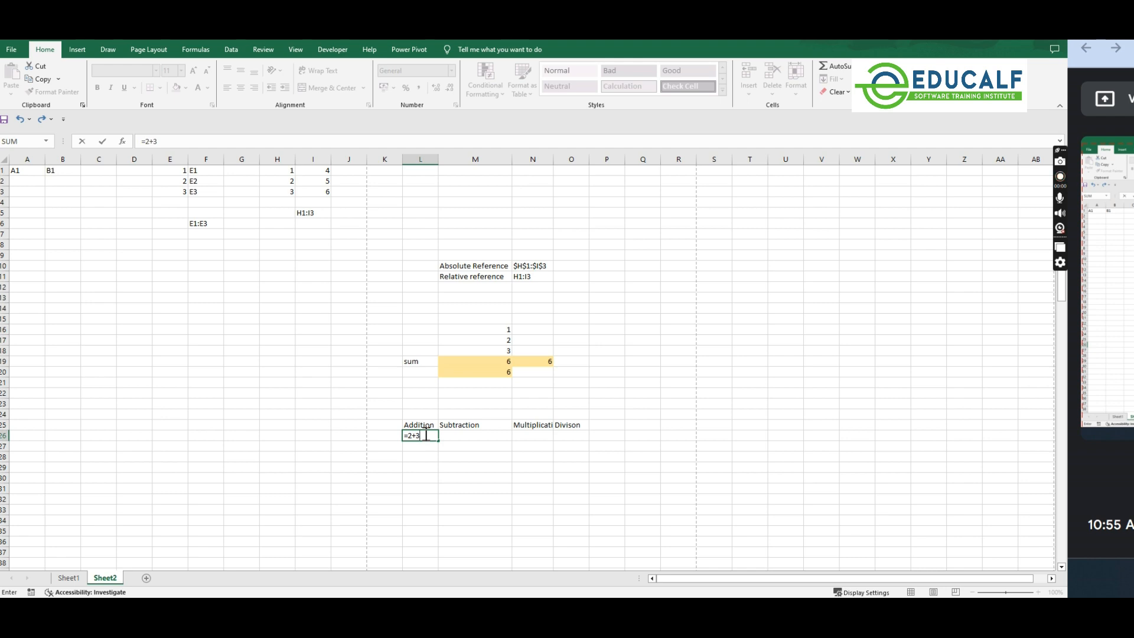
key("ctrl+Return")
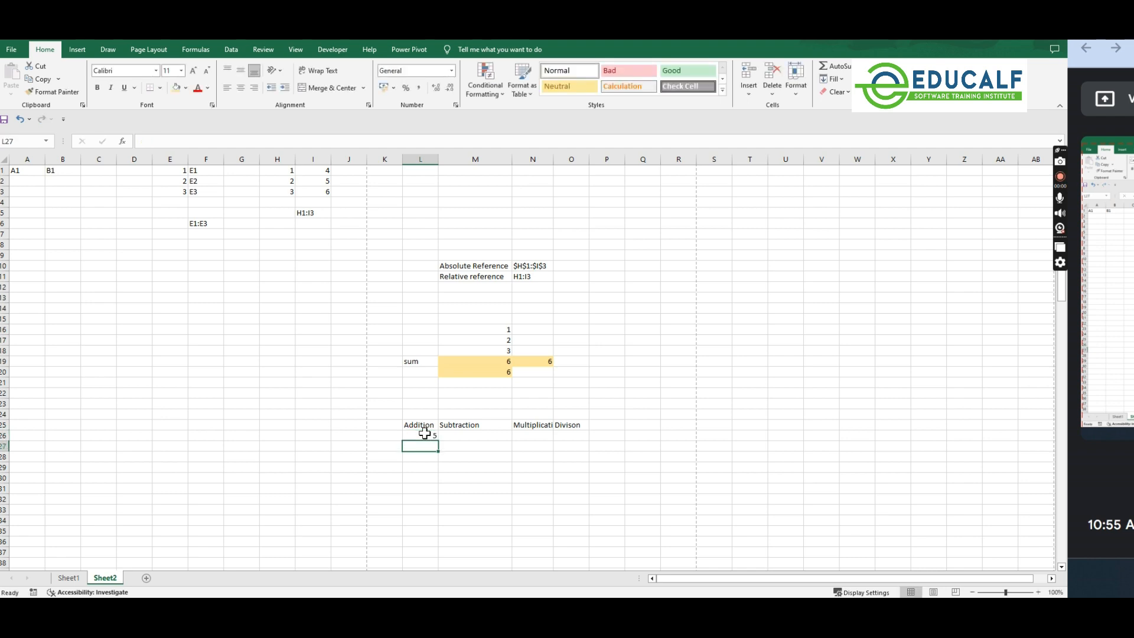
left_click(488, 435)
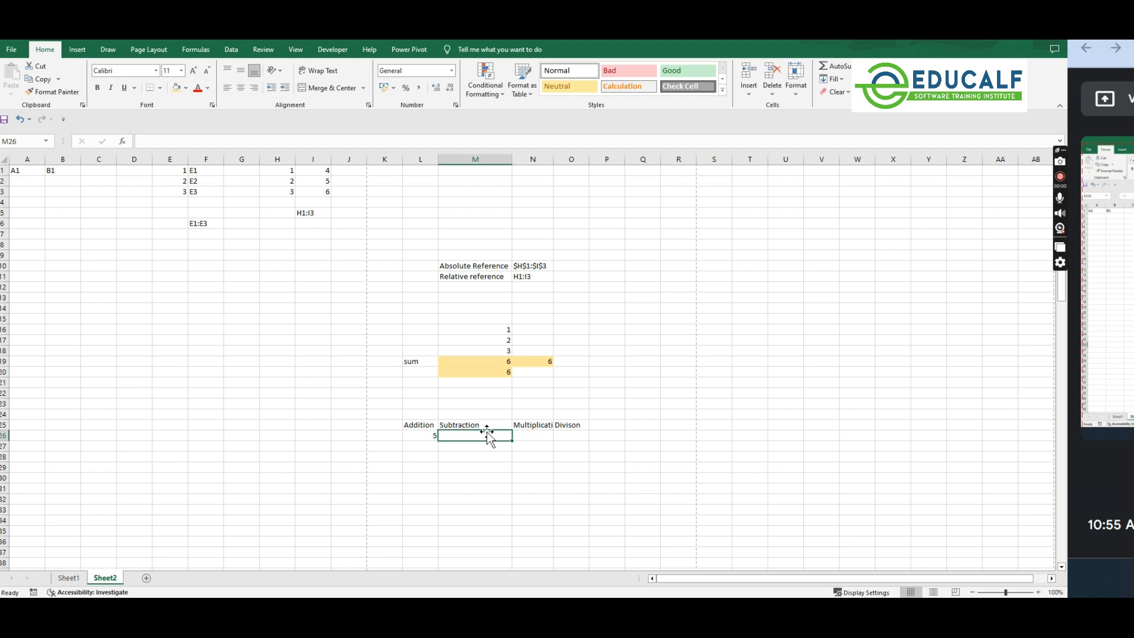
type("=3-2")
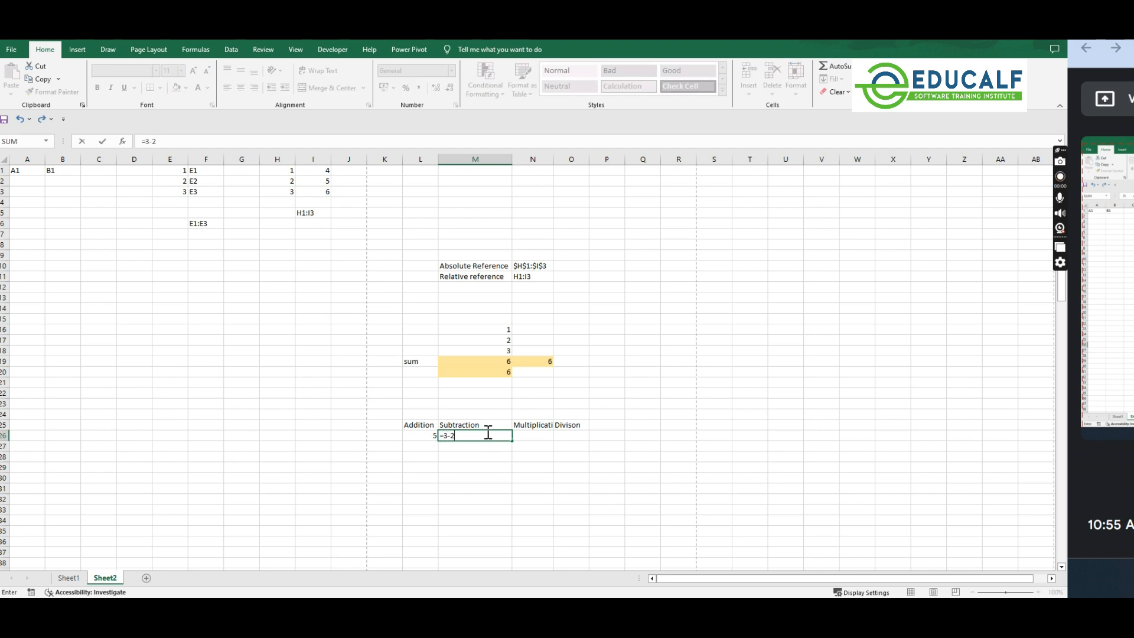
key("ctrl+Return")
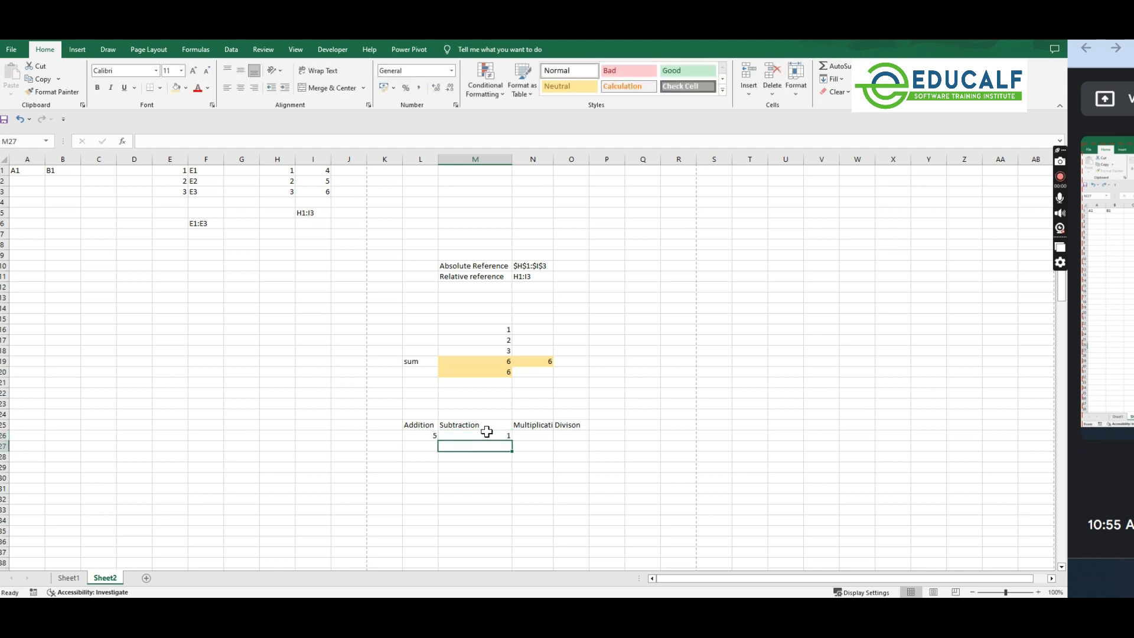
Step: Enter =3*5 under the Multiplication heading in N26 and =1/2 under the division heading in O26
left_click(542, 438)
type("=")
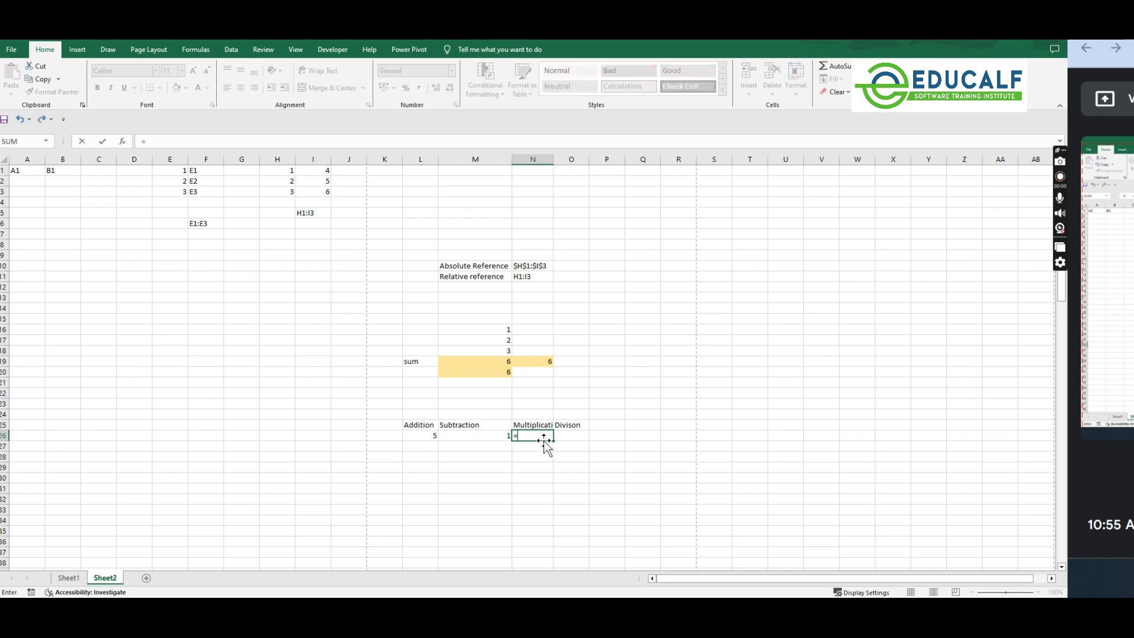
type("3*5")
key("Return")
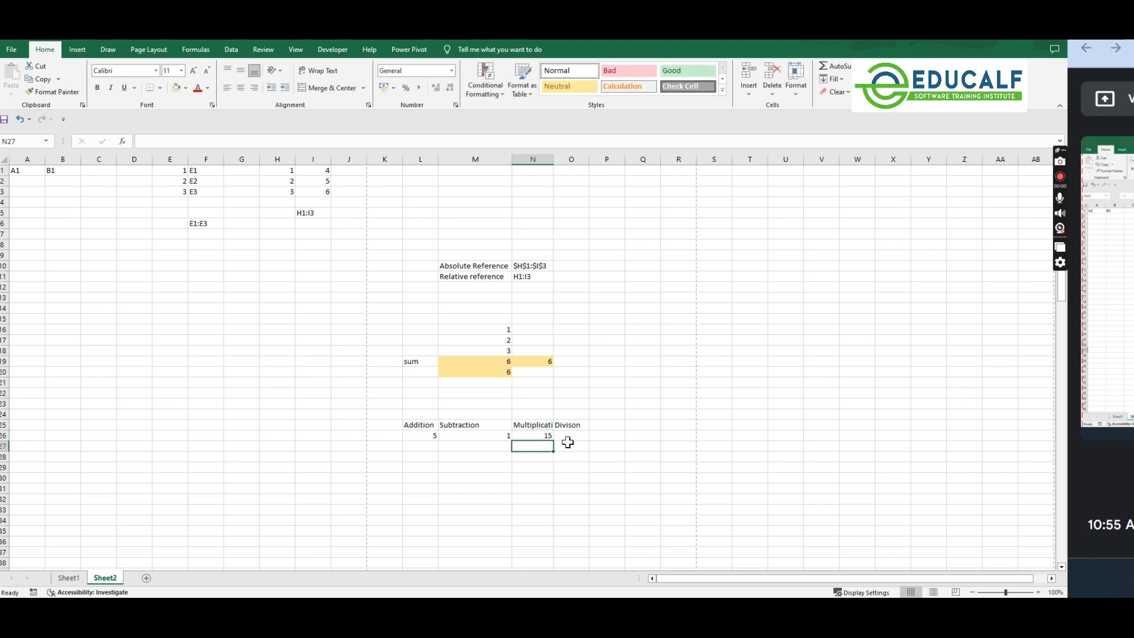
left_click(568, 444)
left_click(572, 436)
type("=")
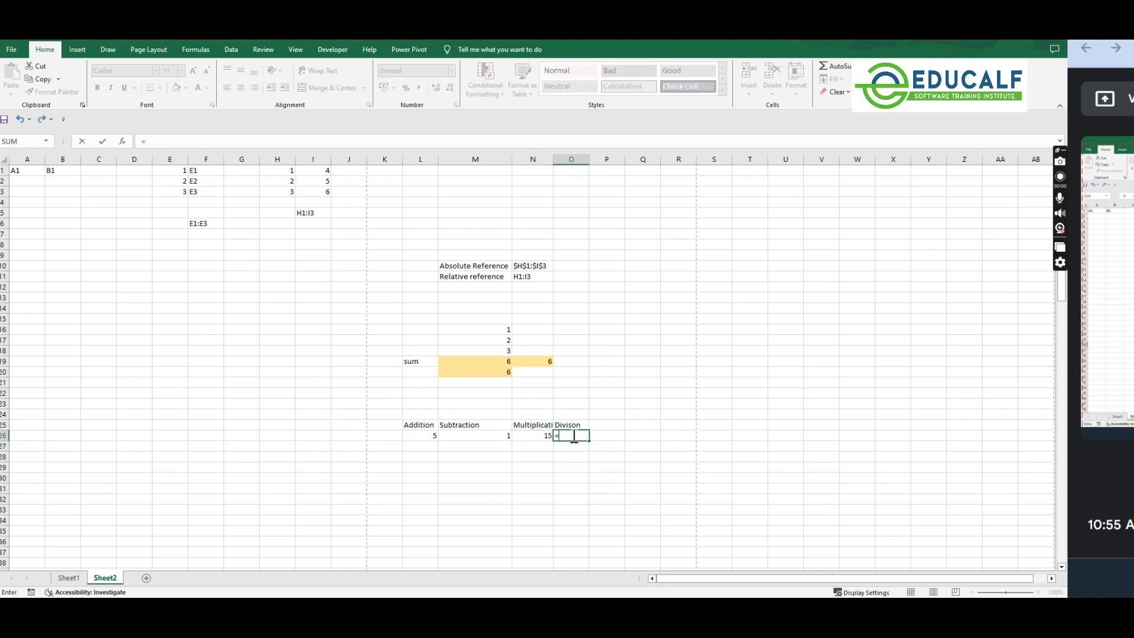
type("1/2")
key("Return")
left_click(572, 436)
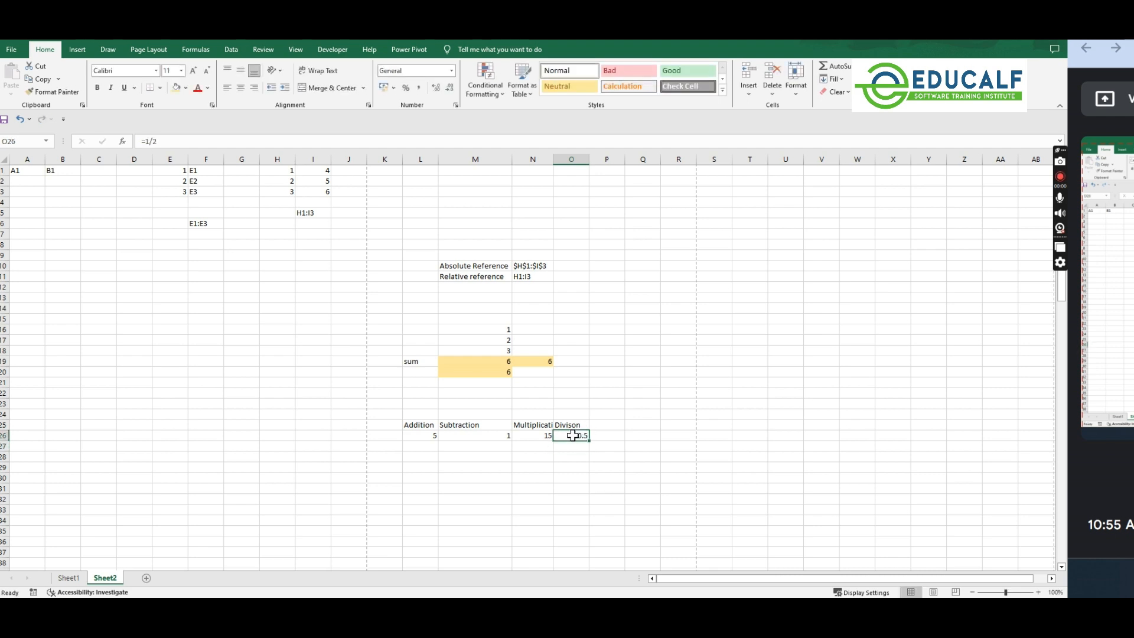
Step: Enter the label BODMASS in Q26 and a pair of parentheses () in Q27 below it
left_click_drag(419, 427, 575, 437)
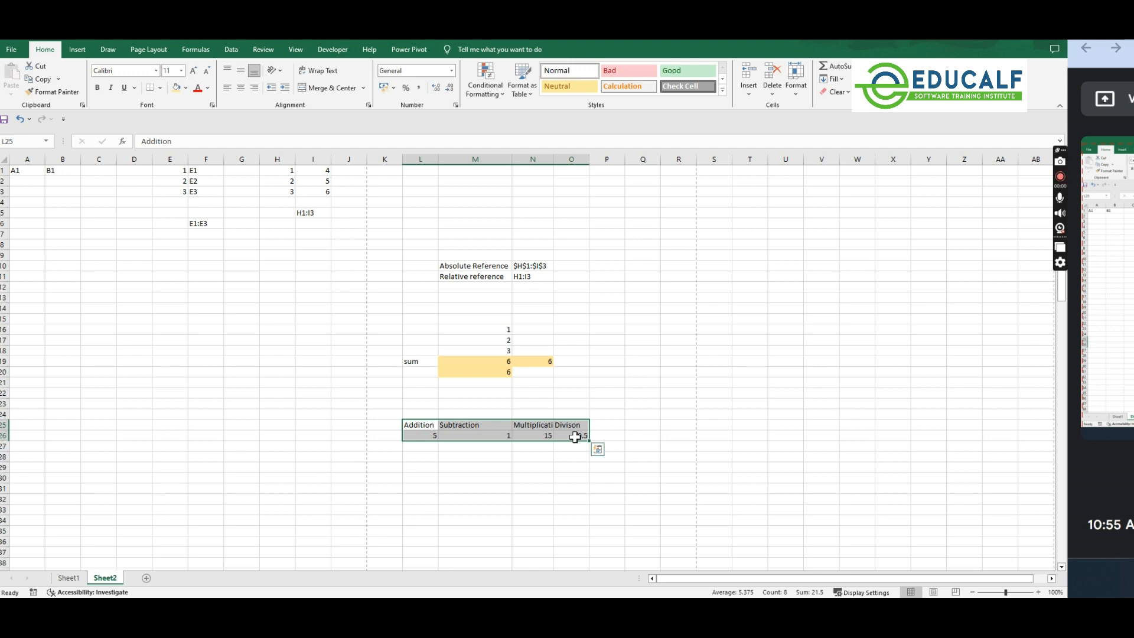
left_click(653, 436)
type("BODMAS")
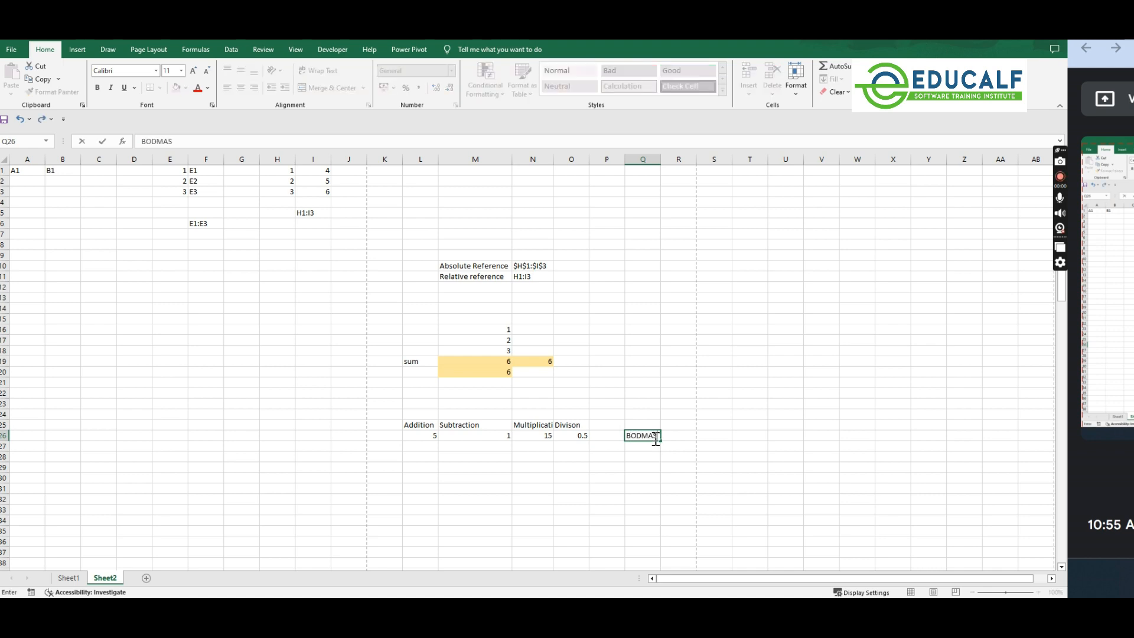
key("Return")
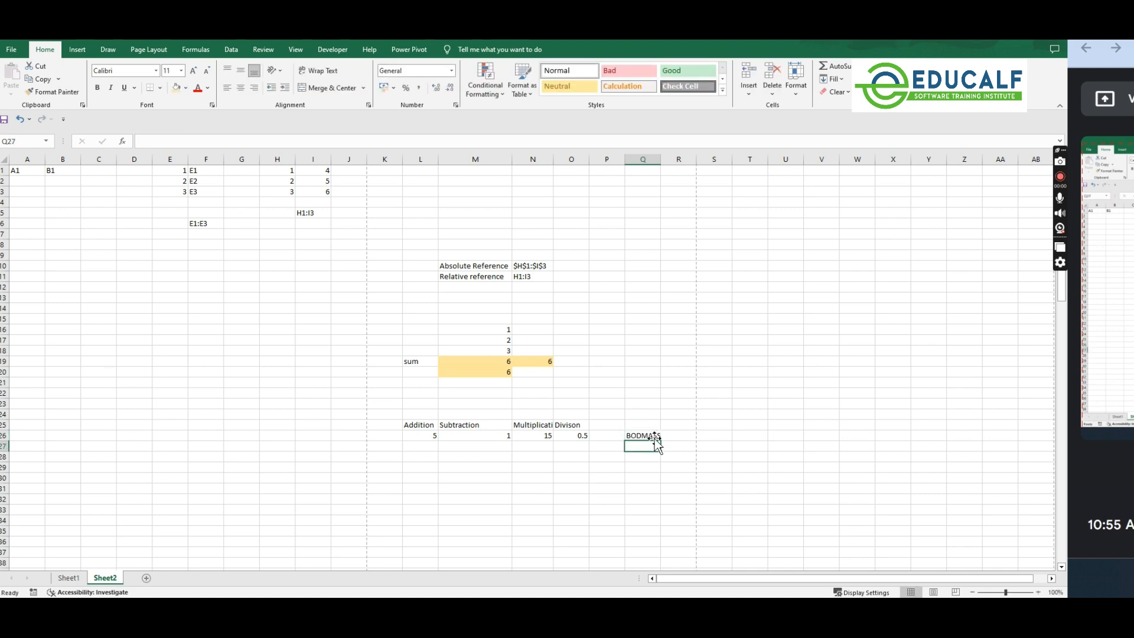
type("()")
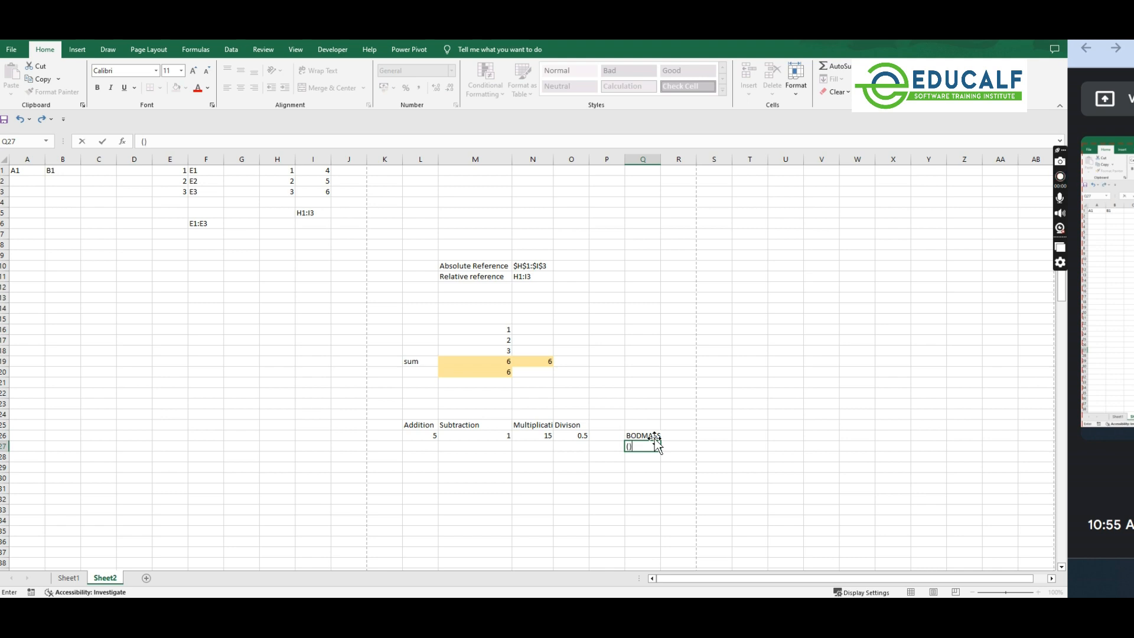
key("Return")
Step: Enter the formula =(1+2)/3 in Q29 and compare it with the parentheses note in Q27
key("Return")
type("1+2/3")
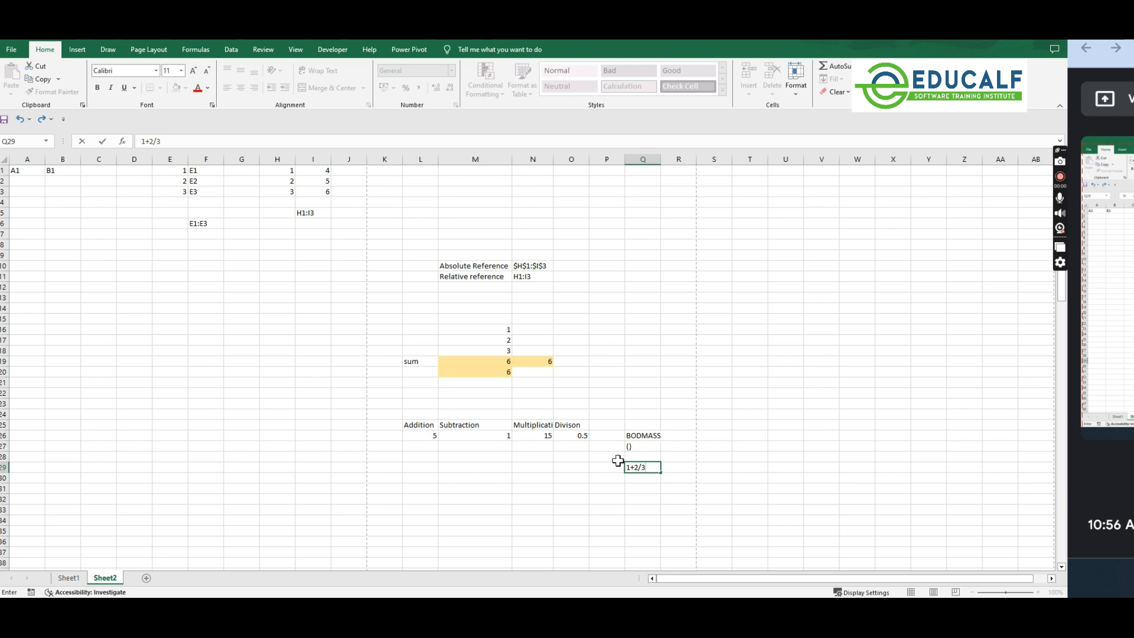
type("(")
left_click(643, 469)
type(")")
type("=")
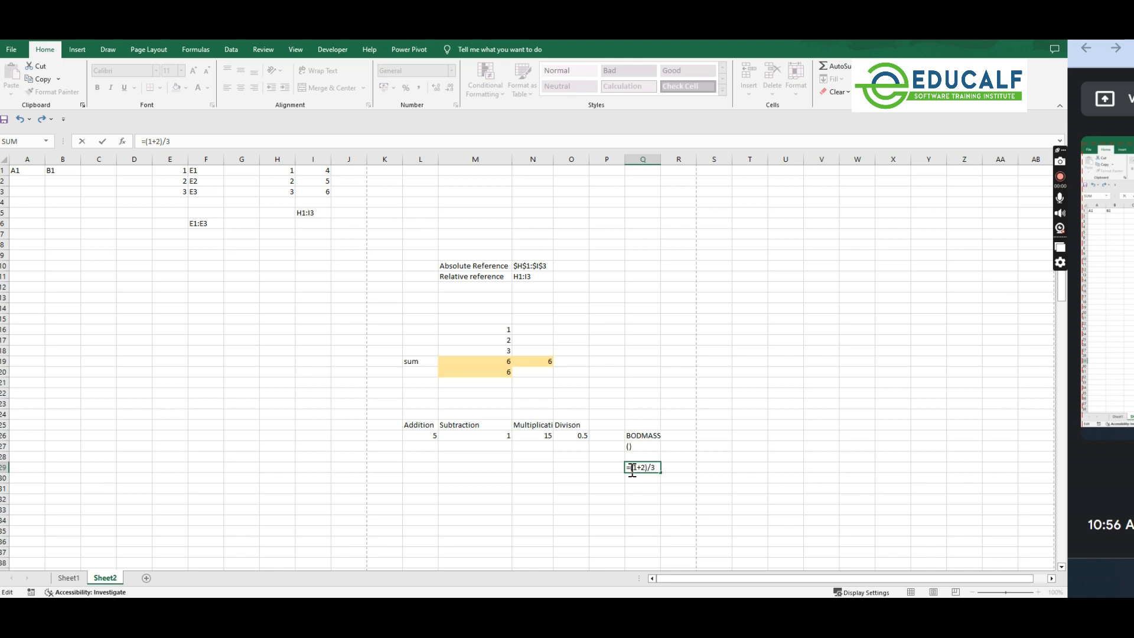
key("Return")
left_click(648, 467)
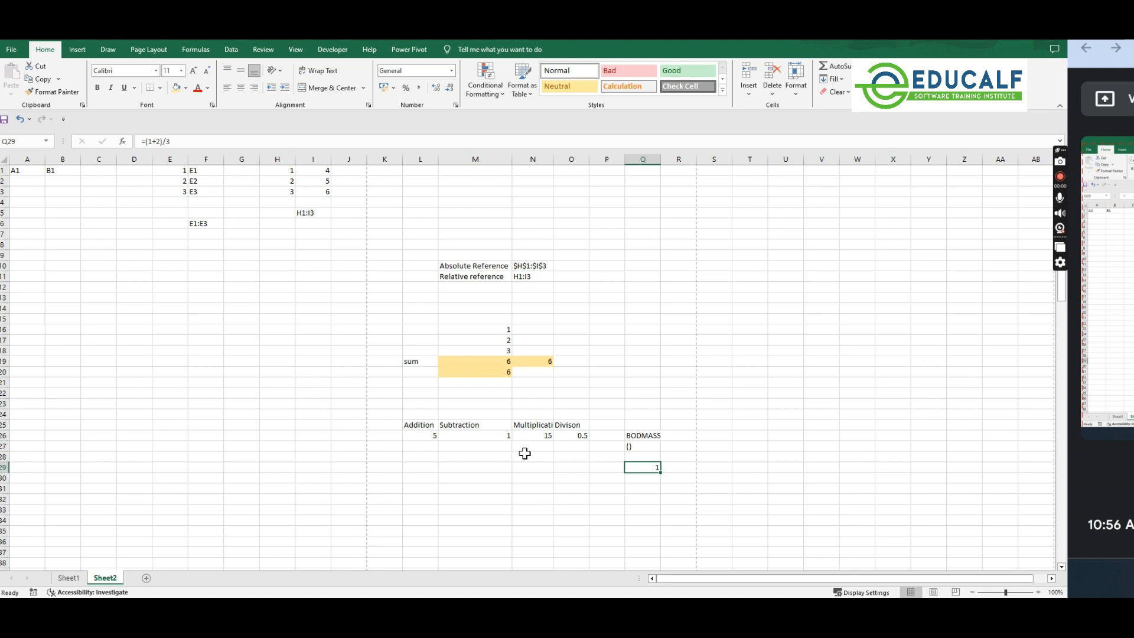
left_click(637, 447)
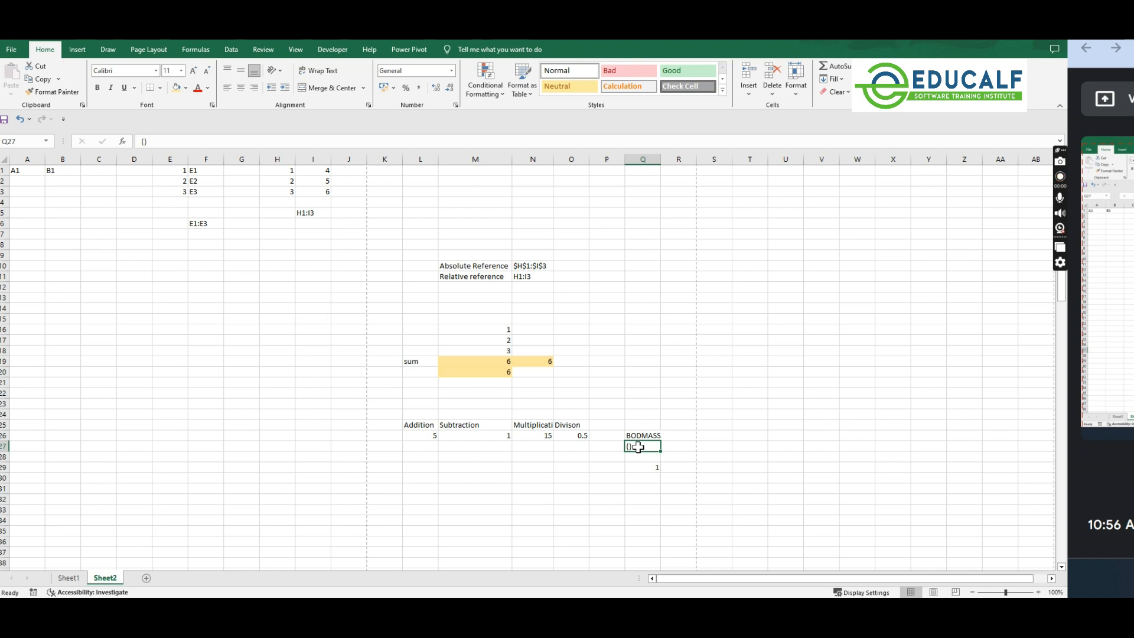
left_click(644, 467)
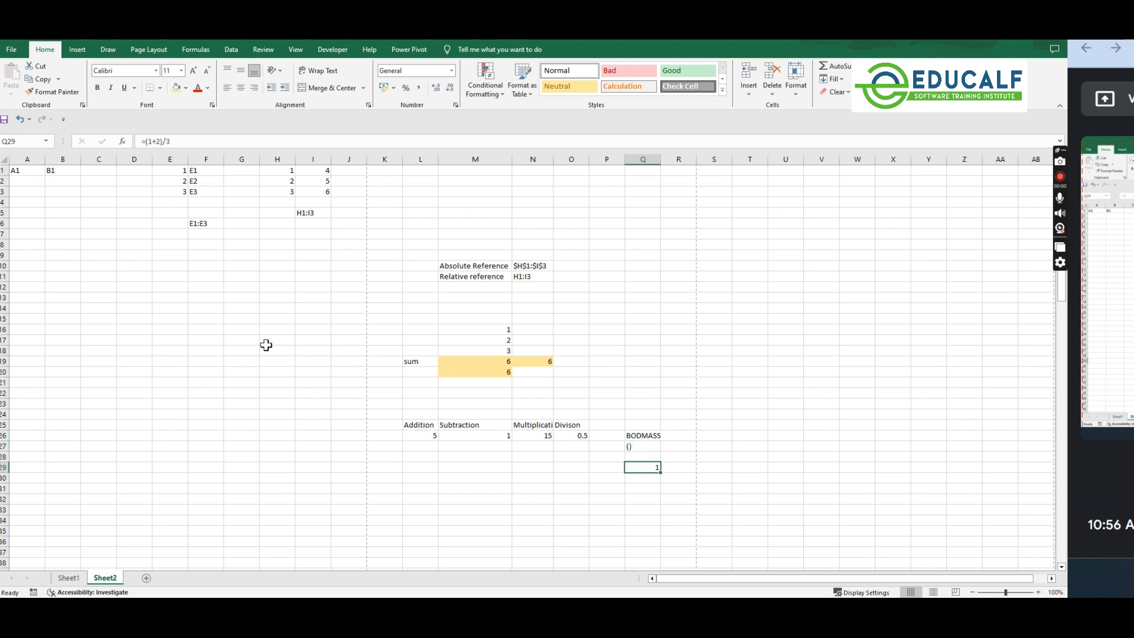